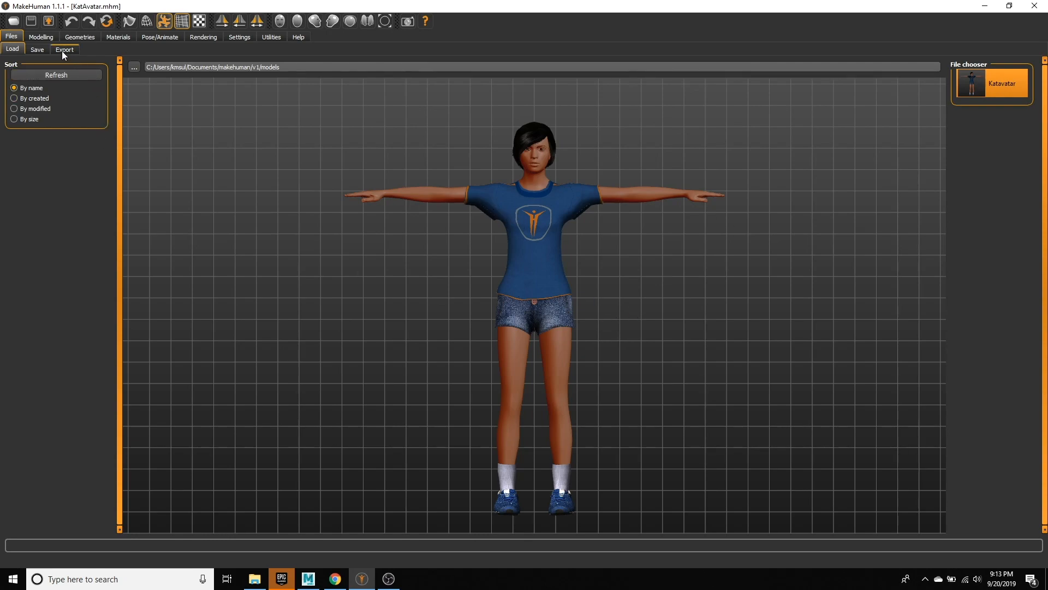
Check the avatar's available expressions and poses, looking for the T-pose preset in the pose library.
{"action": "left_click", "coordinate": [166, 38]}
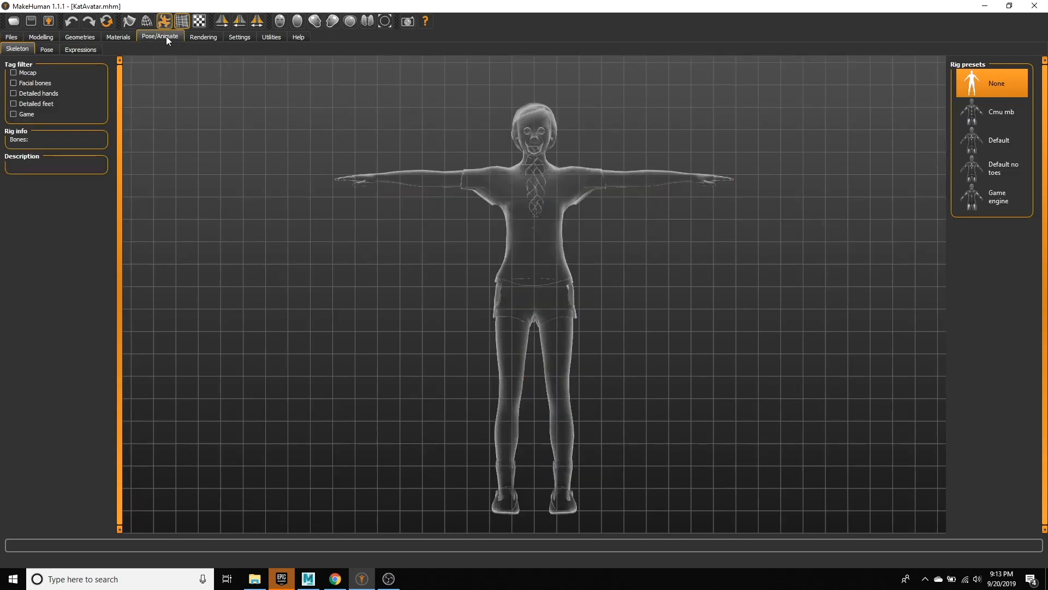
{"action": "left_click", "coordinate": [77, 50]}
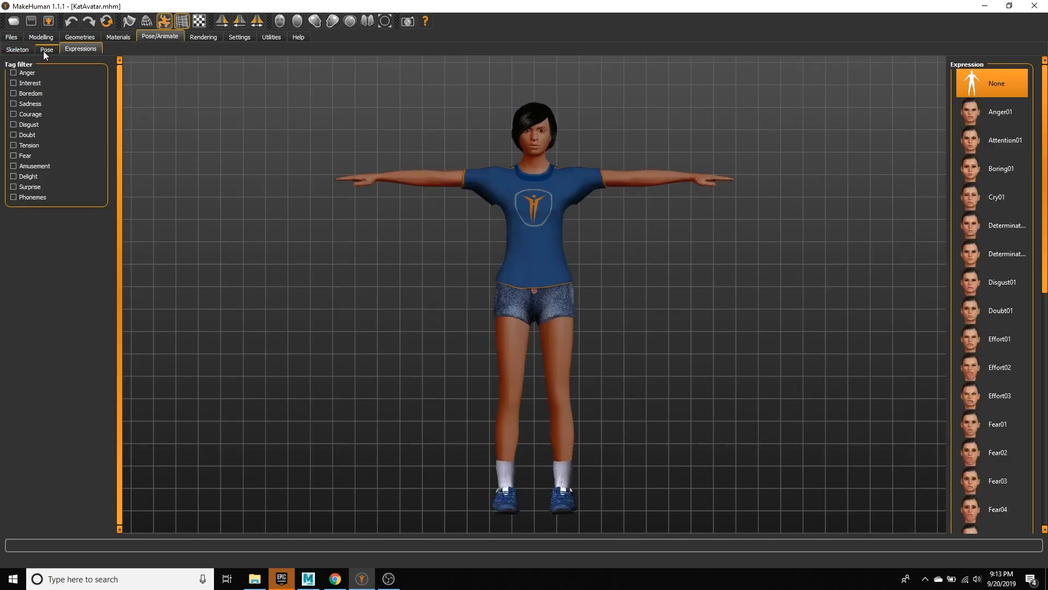
{"action": "left_click", "coordinate": [45, 50]}
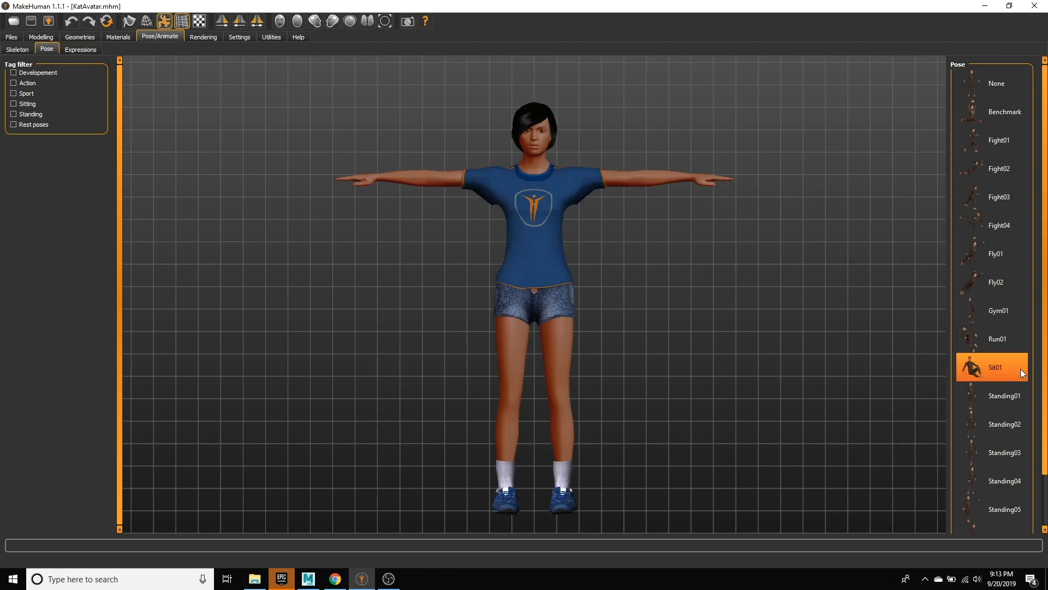
{"action": "scroll", "coordinate": [996, 464], "scroll_direction": "down", "scroll_amount": 2}
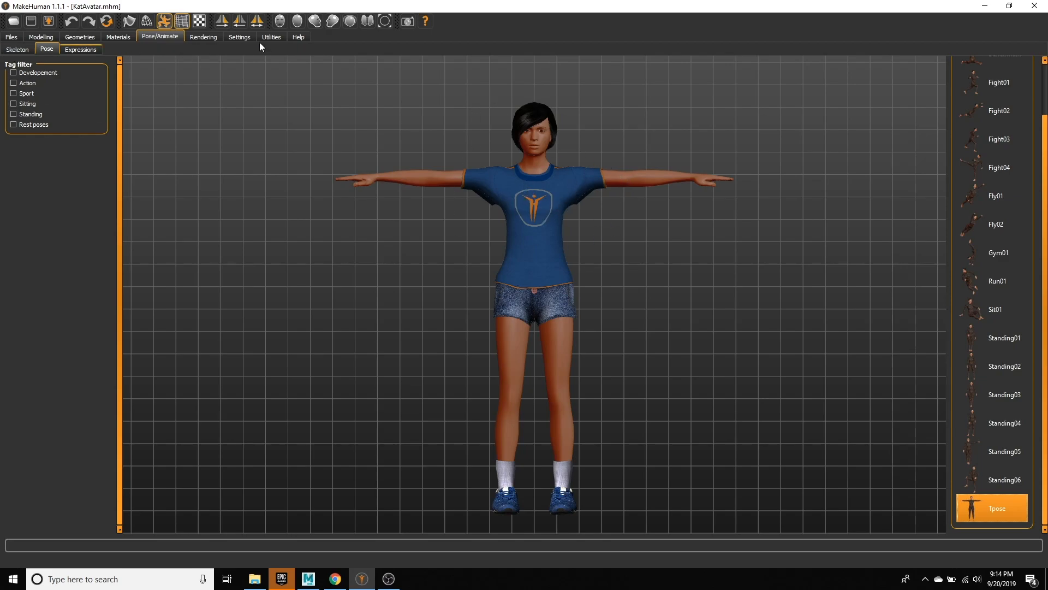
Export the avatar in Filmbox (fbx) mesh format under the name DemoAvatar.
{"action": "left_click", "coordinate": [7, 38]}
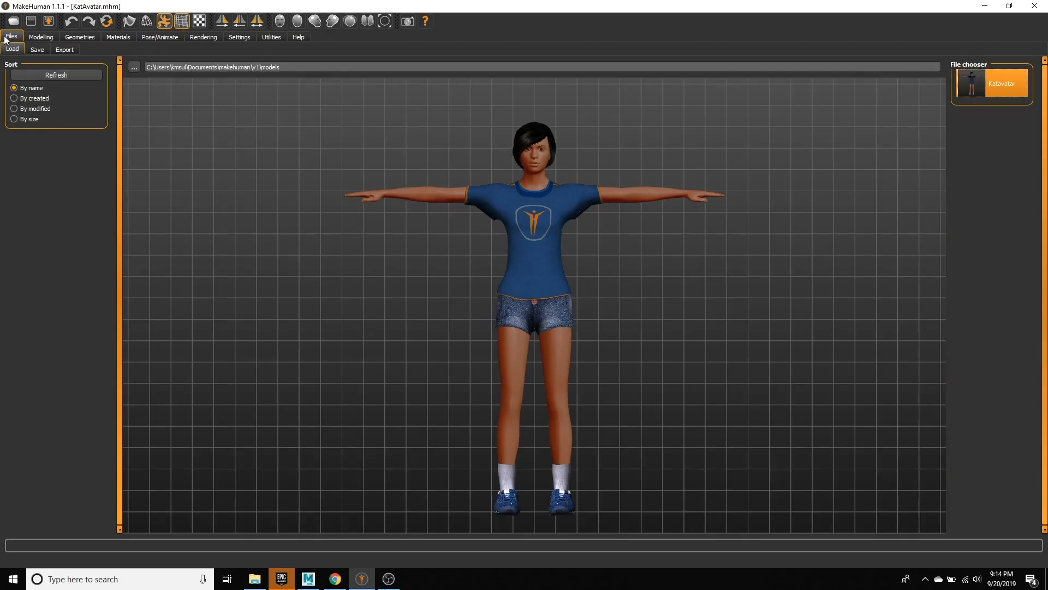
{"action": "left_click", "coordinate": [65, 50]}
{"action": "left_click", "coordinate": [15, 84]}
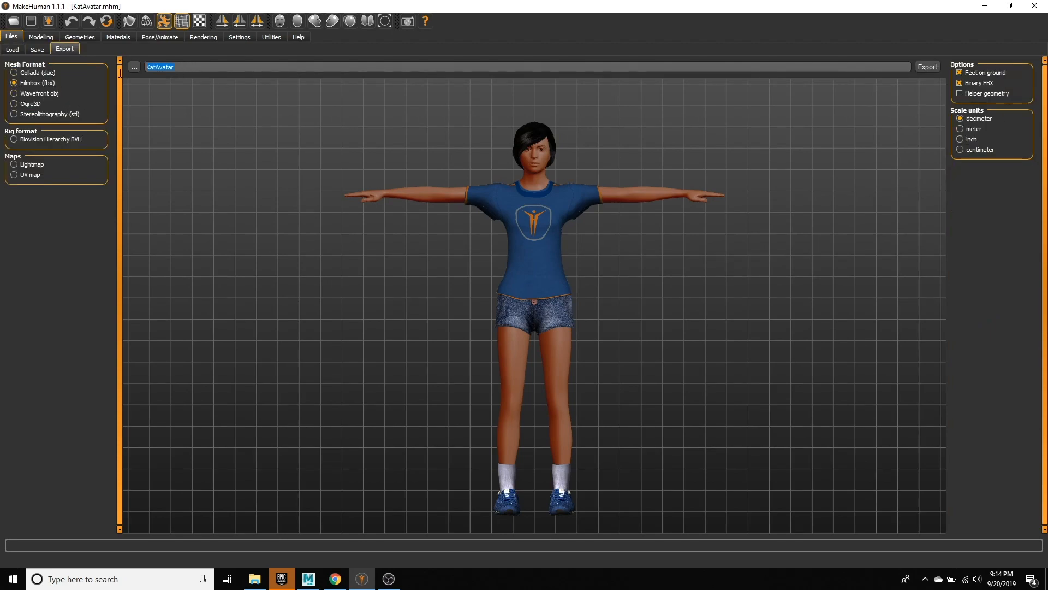
{"action": "type", "text": "DemoA"}
{"action": "left_click", "coordinate": [929, 67]}
Locate the exported DemoAvatar file in File Explorer, in the exports folder under Documents, makehuman, v1.
{"action": "left_click", "coordinate": [256, 580]}
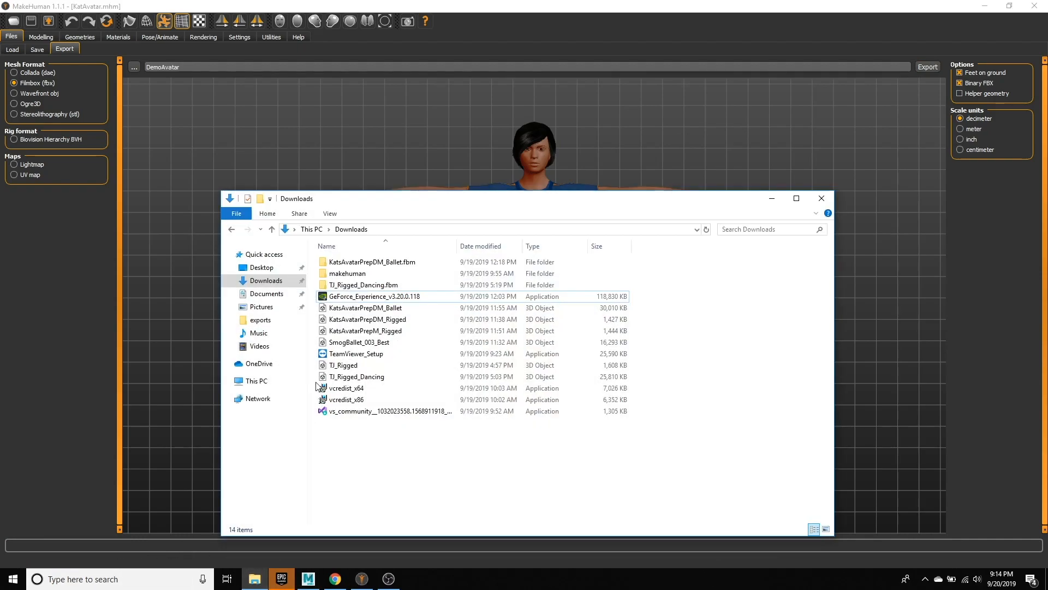
{"action": "left_click", "coordinate": [271, 295]}
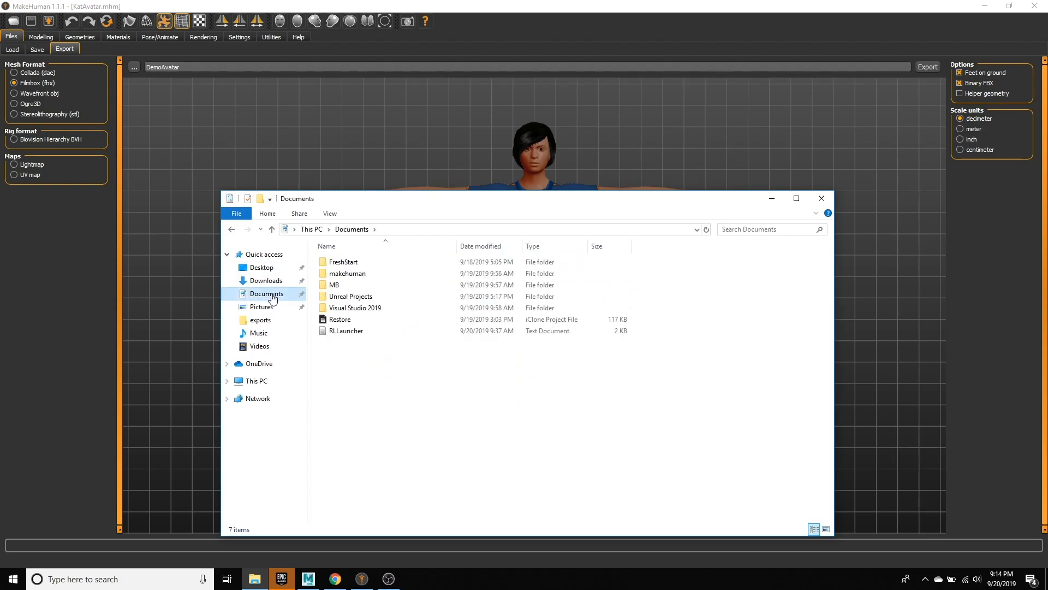
{"action": "double_click", "coordinate": [347, 273]}
{"action": "double_click", "coordinate": [344, 262]}
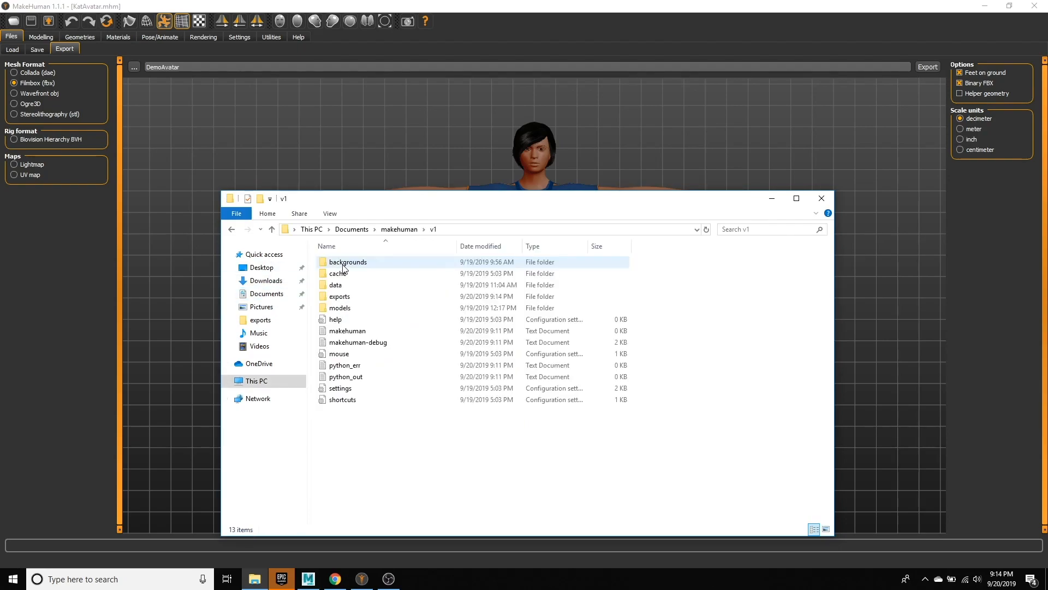
{"action": "double_click", "coordinate": [356, 297]}
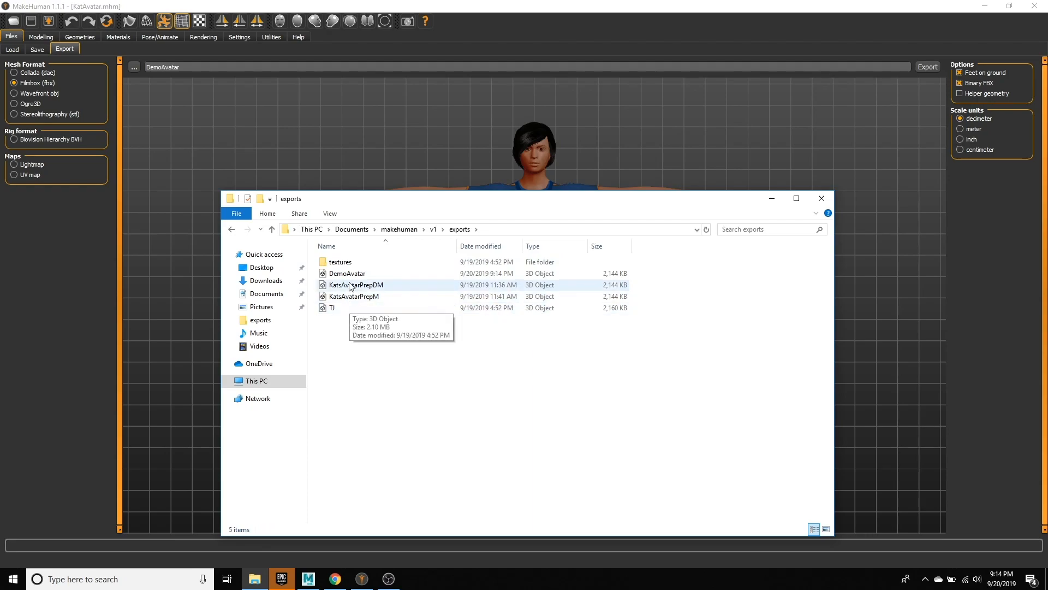
{"action": "left_click", "coordinate": [350, 275]}
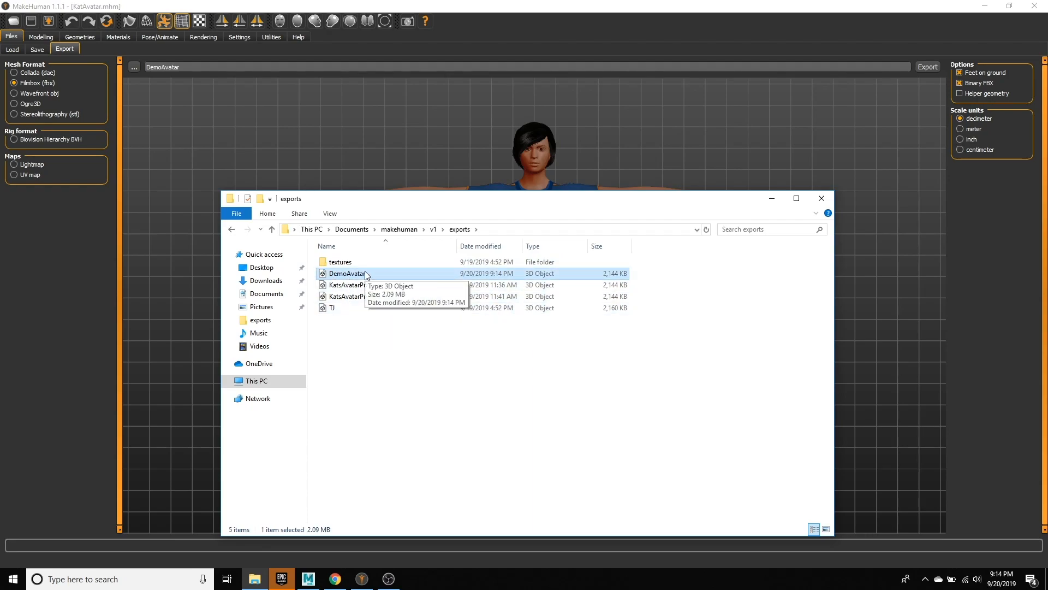
Switch to Mixamo in Chrome and upload DemoAvatar from the makehuman exports folder as a new character.
{"action": "left_click", "coordinate": [335, 580]}
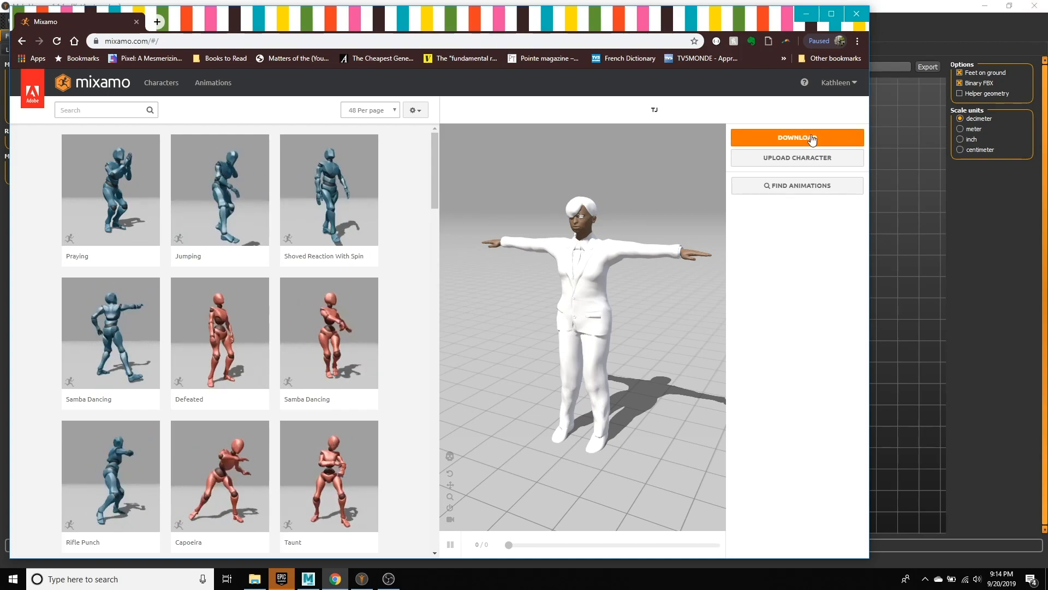
{"action": "left_click", "coordinate": [809, 158]}
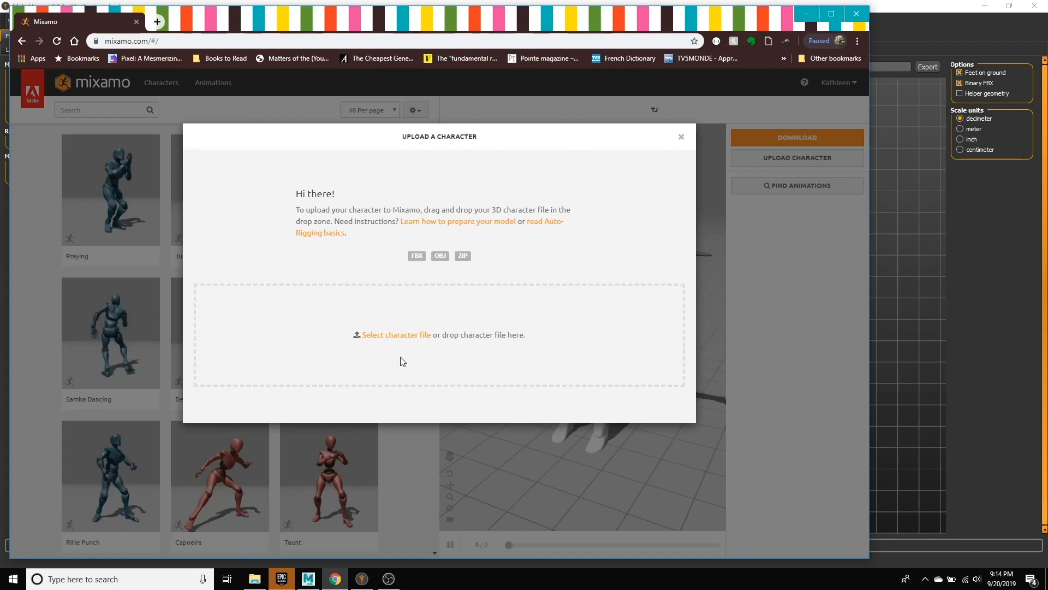
{"action": "left_click", "coordinate": [397, 336]}
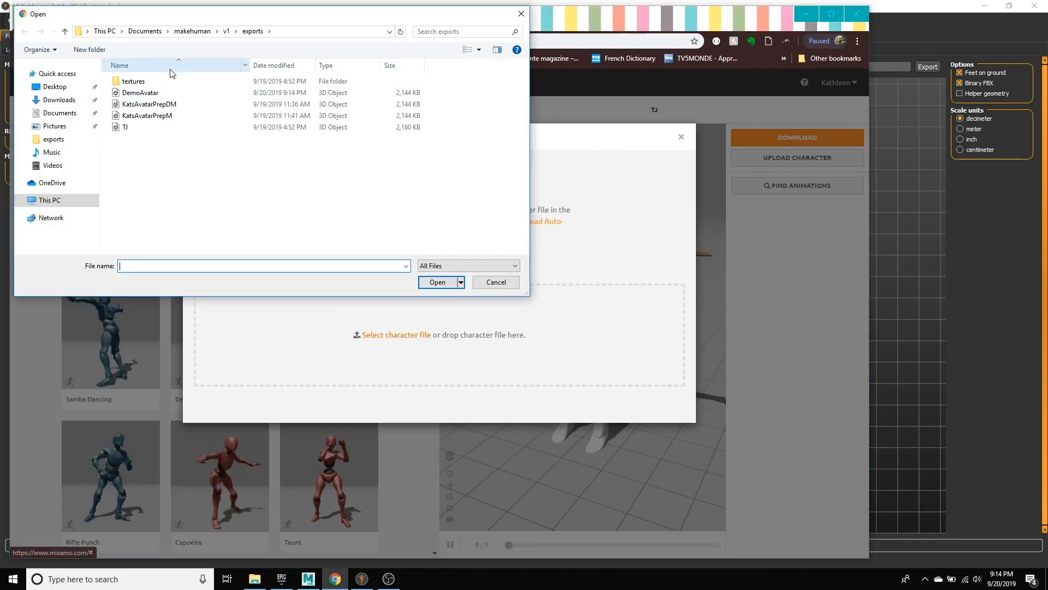
{"action": "left_click", "coordinate": [164, 95]}
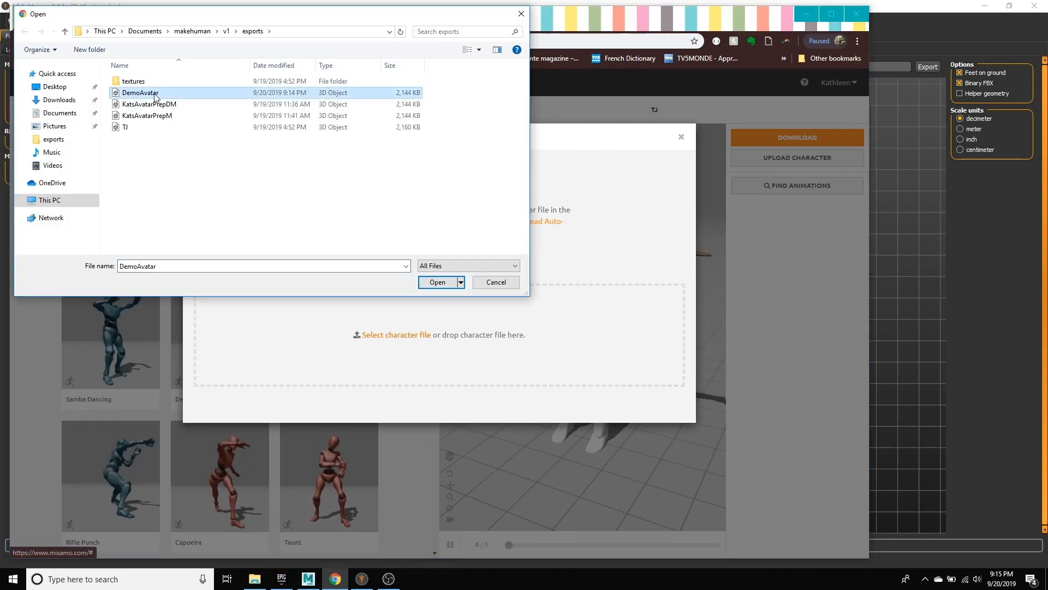
{"action": "left_click", "coordinate": [437, 282]}
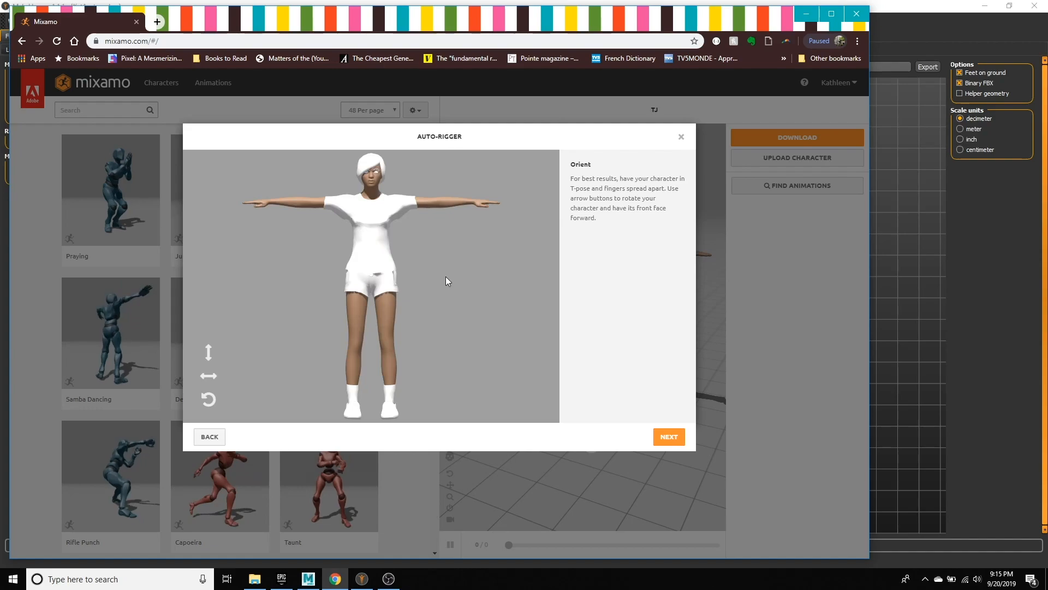
Accept the character's orientation and place the chin, wrist, elbow, knee and groin markers on the body with symmetry on.
{"action": "left_click", "coordinate": [669, 439]}
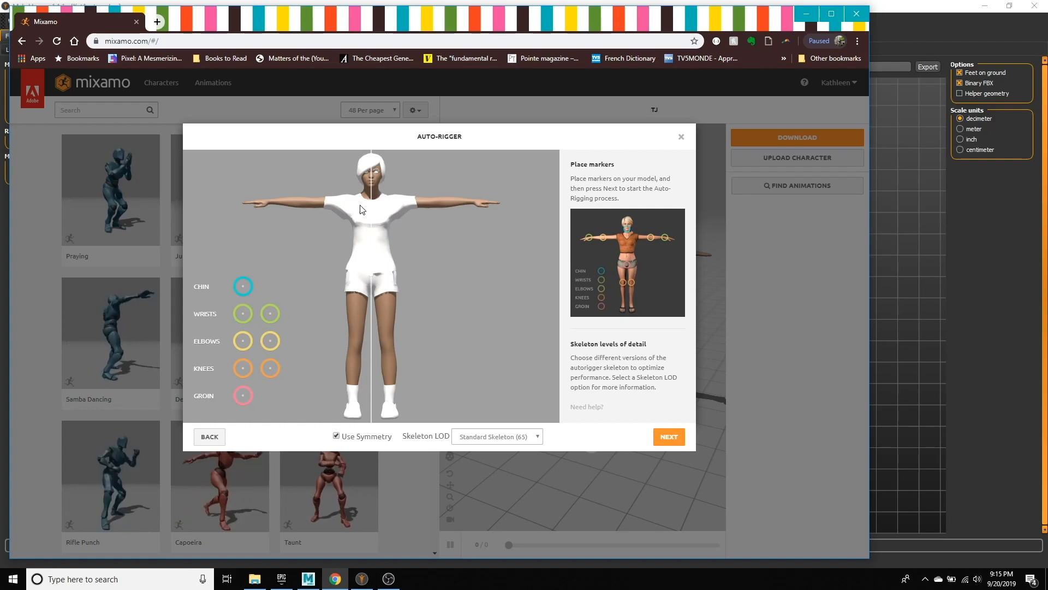
{"action": "left_click_drag", "start_coordinate": [243, 286], "coordinate": [373, 188]}
{"action": "mouse_move", "coordinate": [248, 323]}
{"action": "left_mouse_down"}
{"action": "mouse_move", "coordinate": [268, 203]}
{"action": "mouse_move", "coordinate": [269, 297]}
{"action": "mouse_move", "coordinate": [305, 207]}
{"action": "left_mouse_up"}
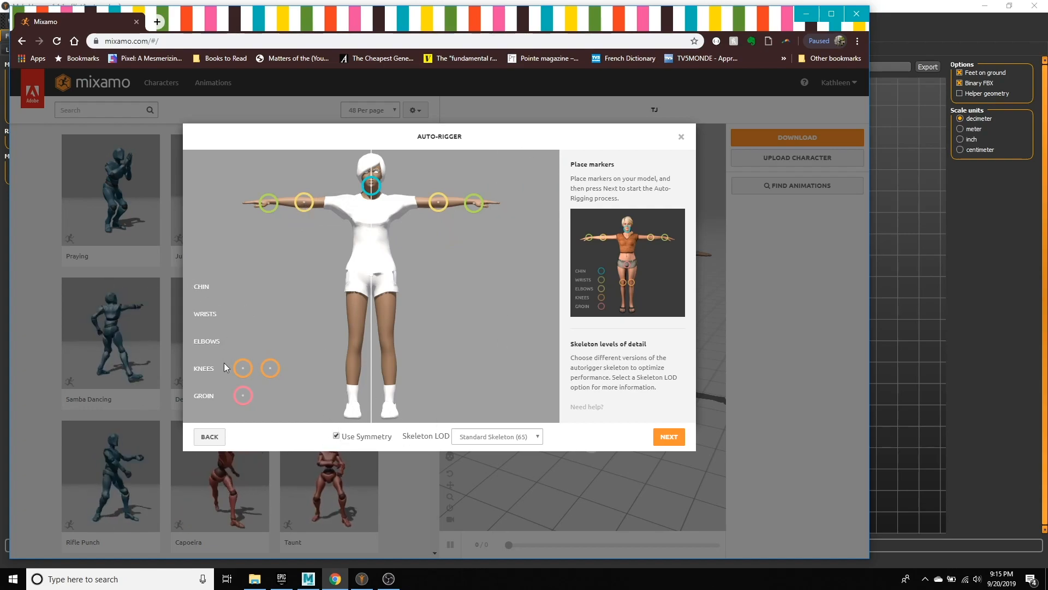
{"action": "left_click_drag", "start_coordinate": [243, 368], "coordinate": [358, 346]}
{"action": "mouse_move", "coordinate": [247, 397]}
{"action": "left_mouse_down"}
{"action": "mouse_move", "coordinate": [340, 336]}
{"action": "mouse_move", "coordinate": [358, 344]}
{"action": "mouse_move", "coordinate": [363, 285]}
{"action": "mouse_move", "coordinate": [372, 285]}
{"action": "left_mouse_up"}
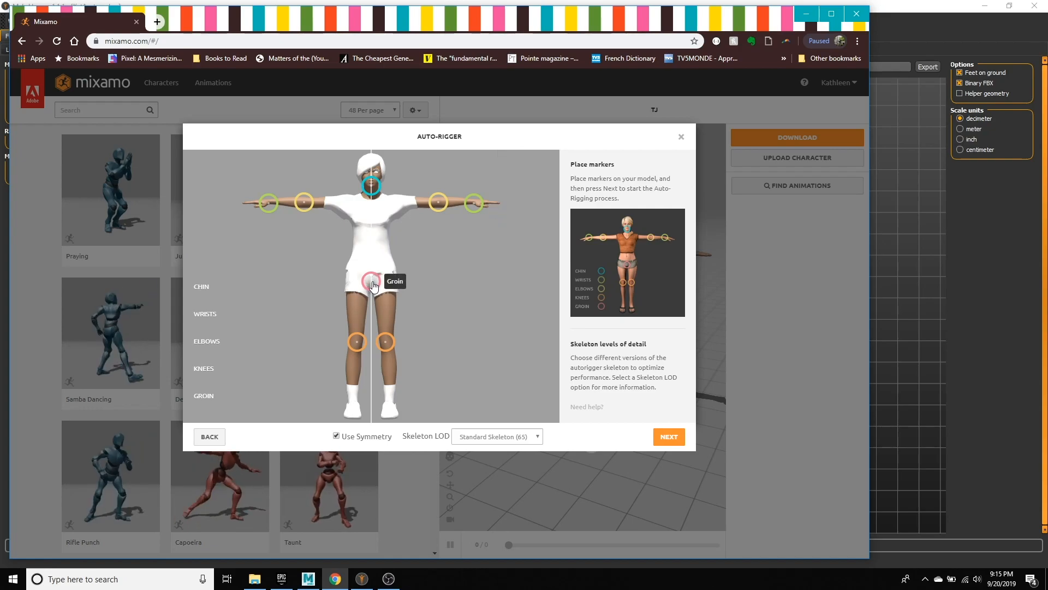
Run the auto-rigger with Standard Skeleton (65) and proceed with the newly rigged character.
{"action": "left_click", "coordinate": [671, 436]}
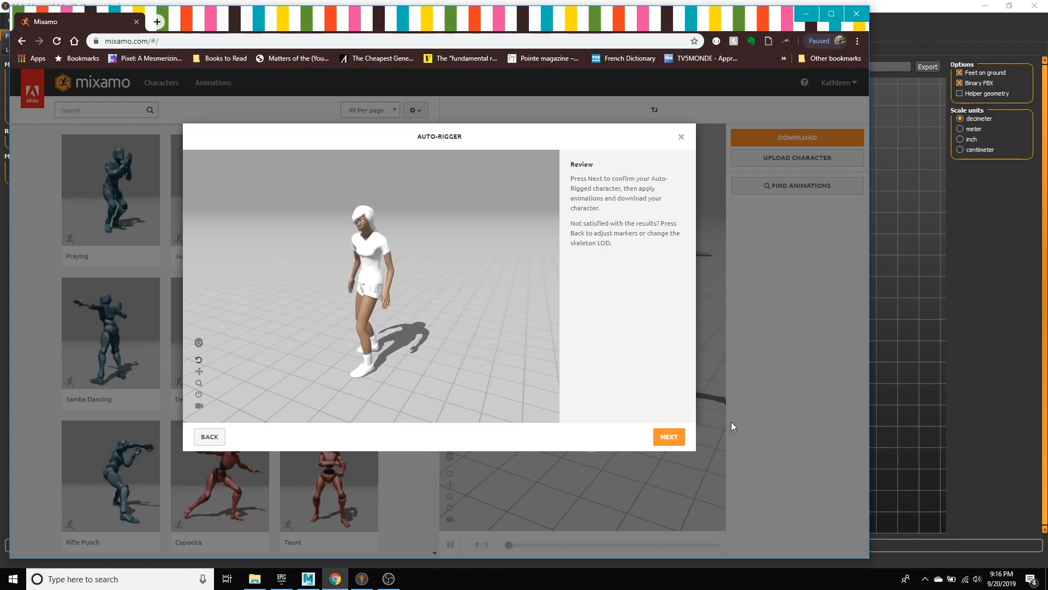
{"action": "left_click", "coordinate": [669, 437]}
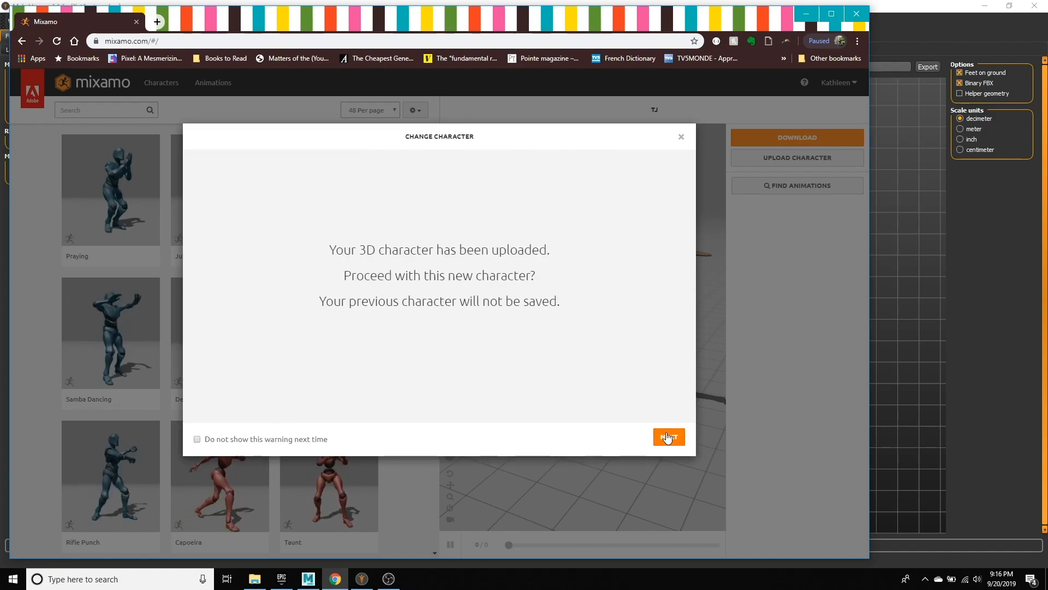
{"action": "left_click", "coordinate": [669, 438]}
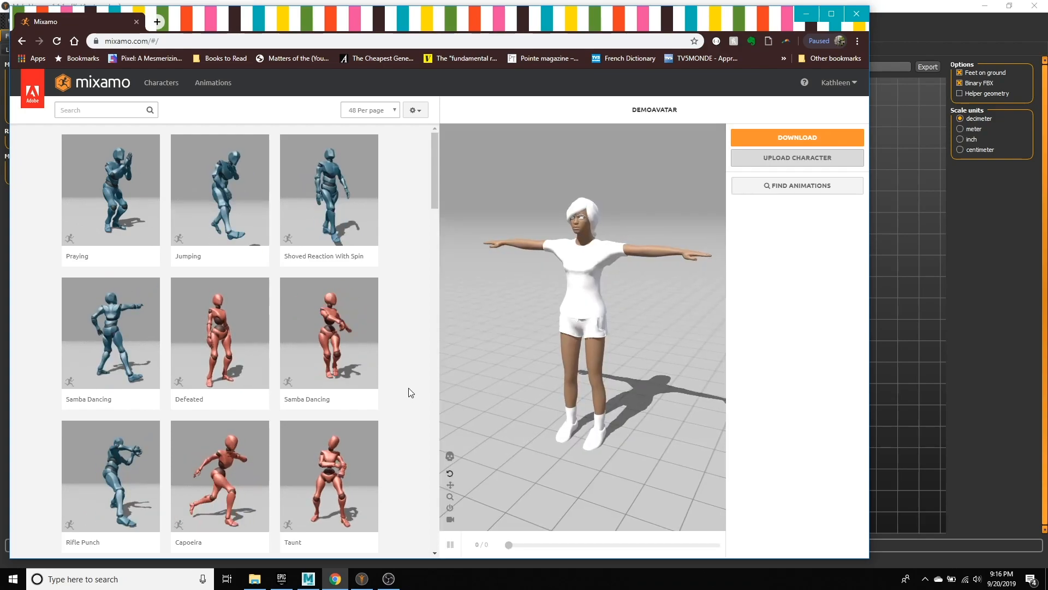
Preview the red character's Samba Dancing animation on the avatar and remove it again.
{"action": "left_click", "coordinate": [335, 366]}
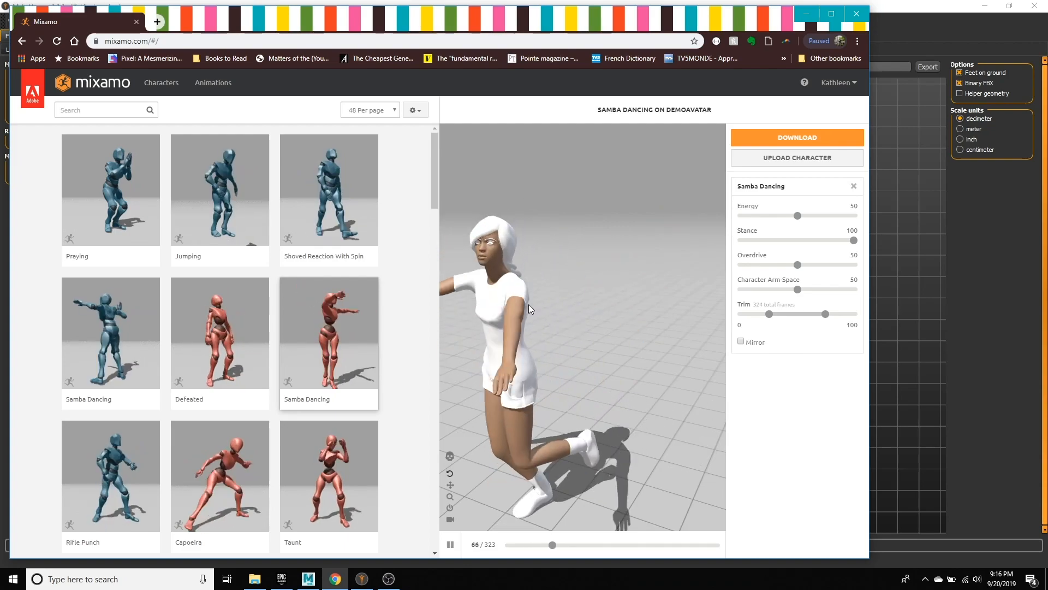
{"action": "left_click", "coordinate": [853, 186]}
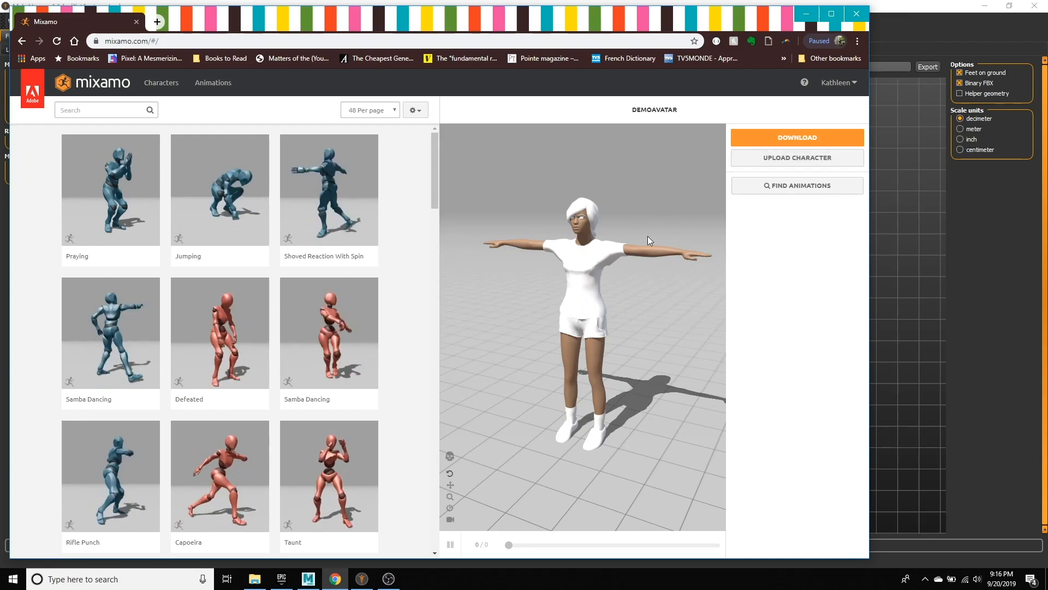
Download the rigged character as FBX in T-pose, saving it in Downloads as DemoAvatar_Rigged.
{"action": "left_click", "coordinate": [787, 139]}
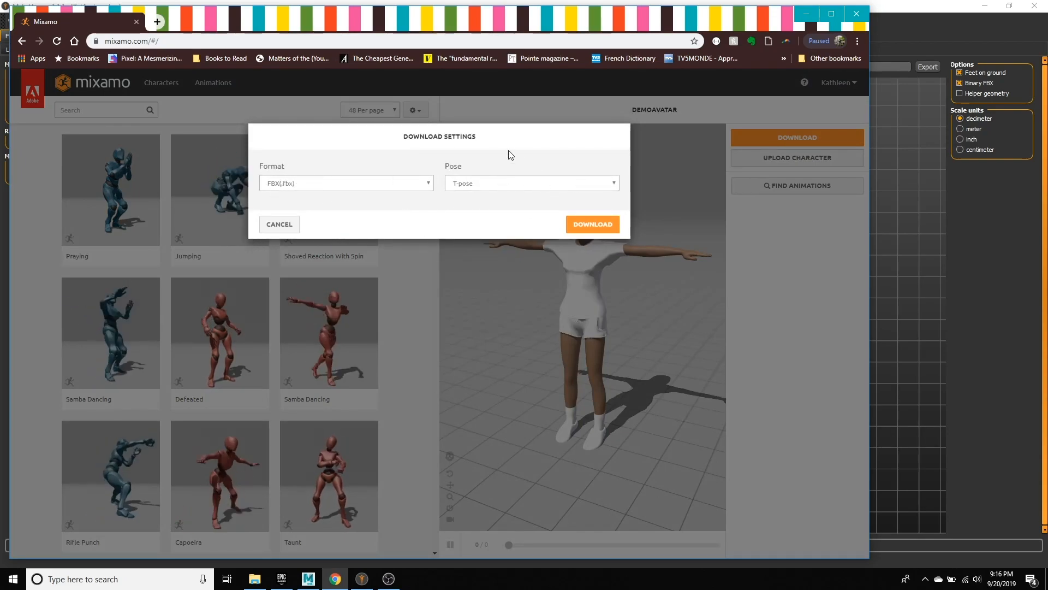
{"action": "left_click", "coordinate": [591, 224]}
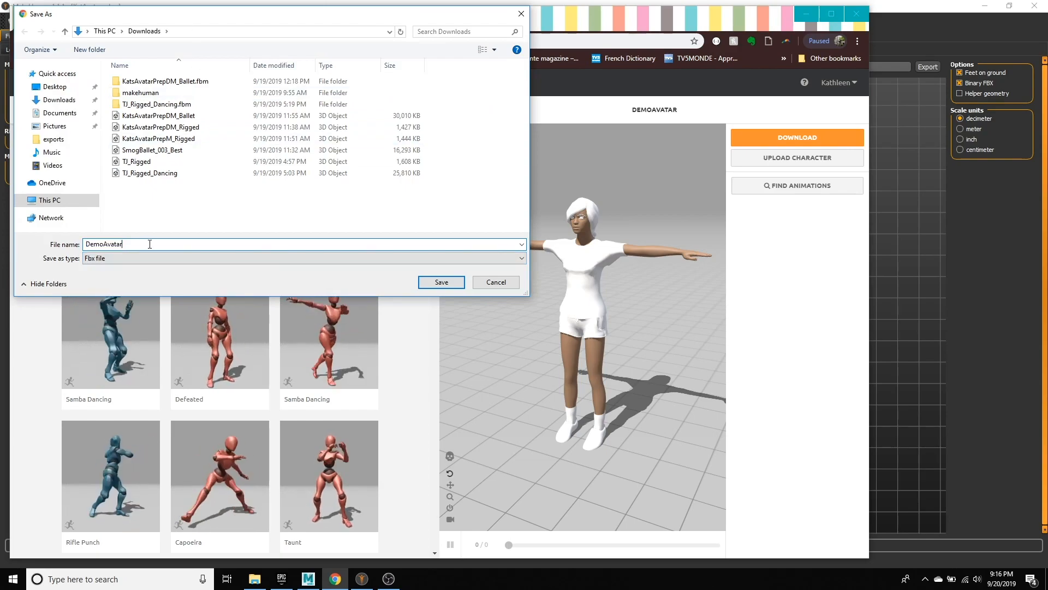
{"action": "type", "text": "_"}
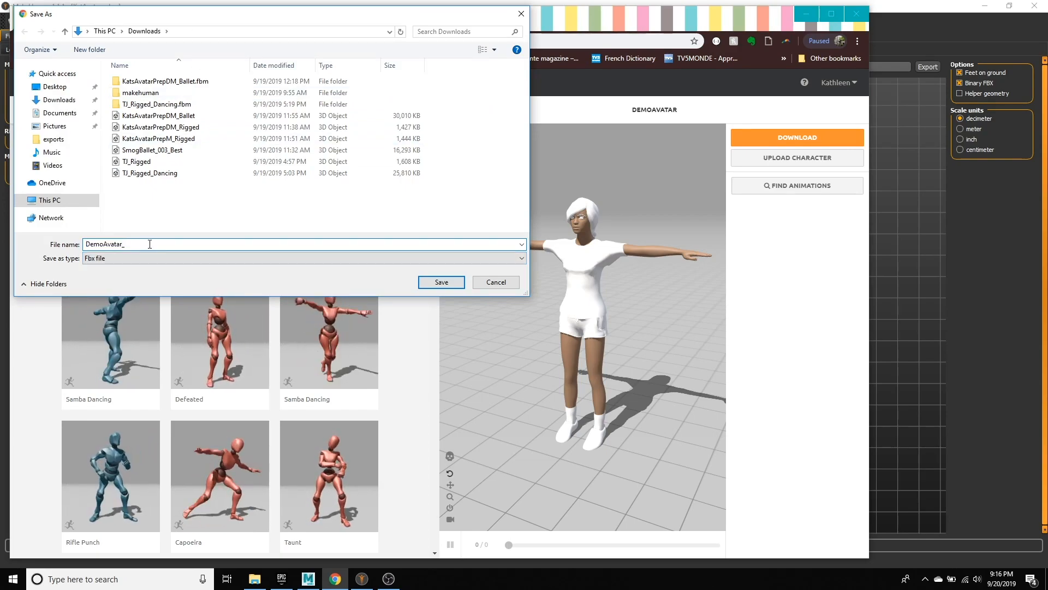
{"action": "type", "text": "Rigged"}
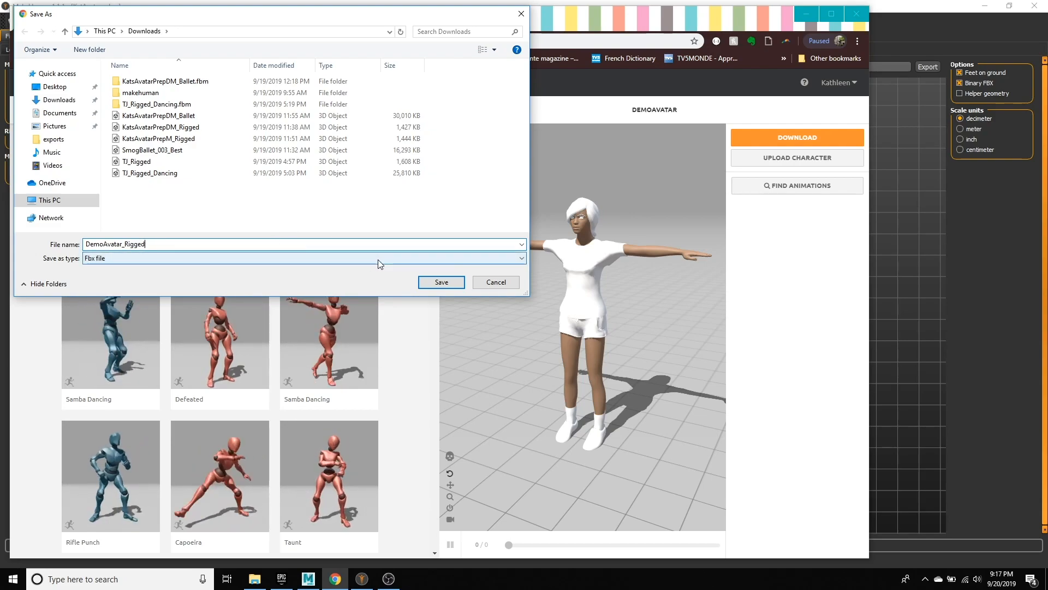
{"action": "left_click", "coordinate": [440, 281]}
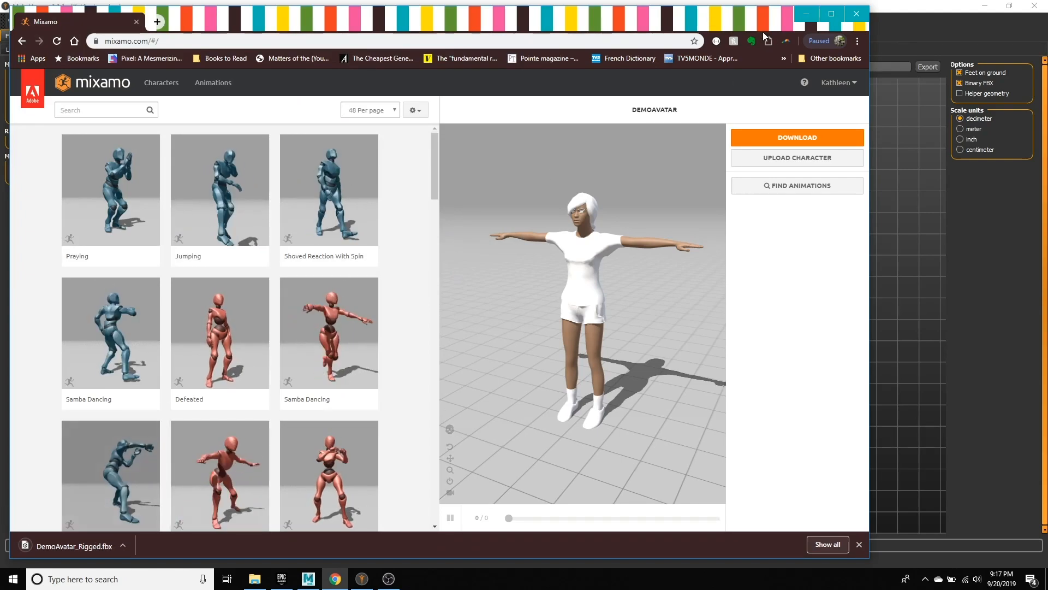
Switch to MotionBuilder and open DemoAvatar_Rigged from Downloads, excluding the mixamo.com take from the import.
{"action": "left_click", "coordinate": [806, 13]}
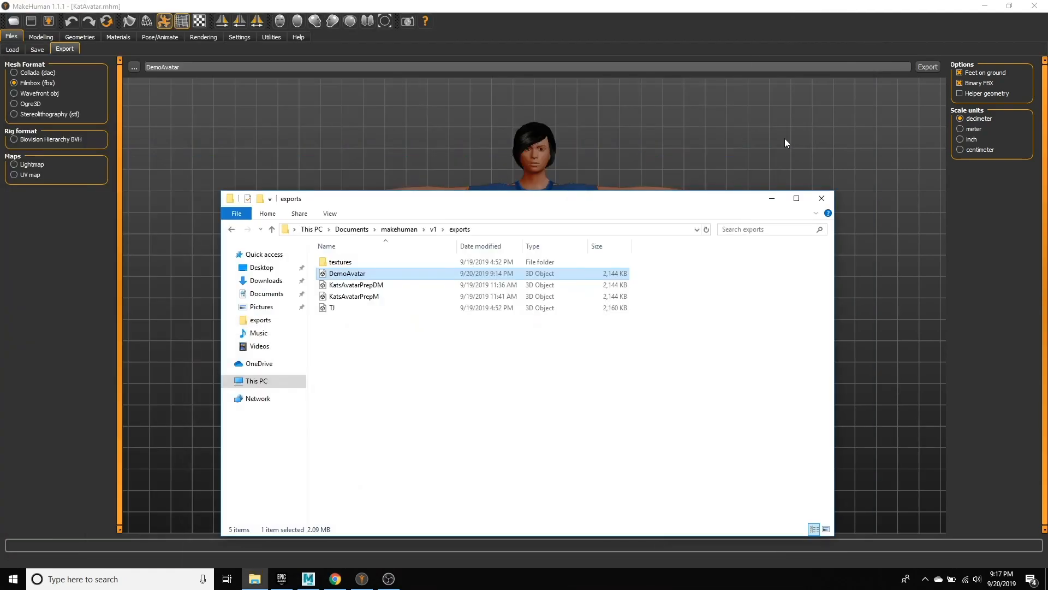
{"action": "left_click", "coordinate": [772, 199]}
{"action": "left_click", "coordinate": [308, 578]}
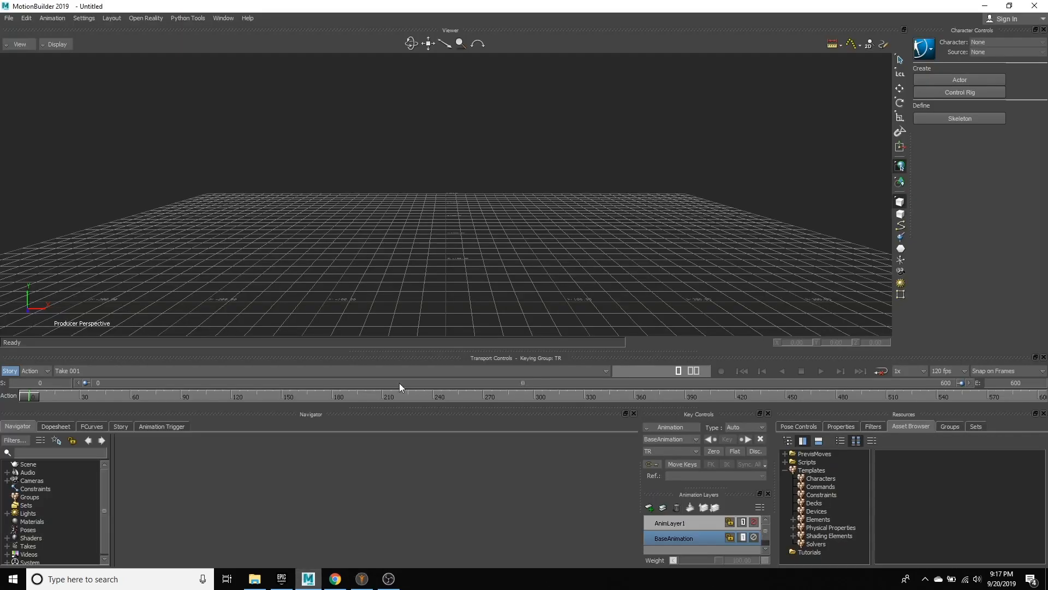
{"action": "left_click", "coordinate": [9, 18]}
{"action": "mouse_move", "coordinate": [26, 18]}
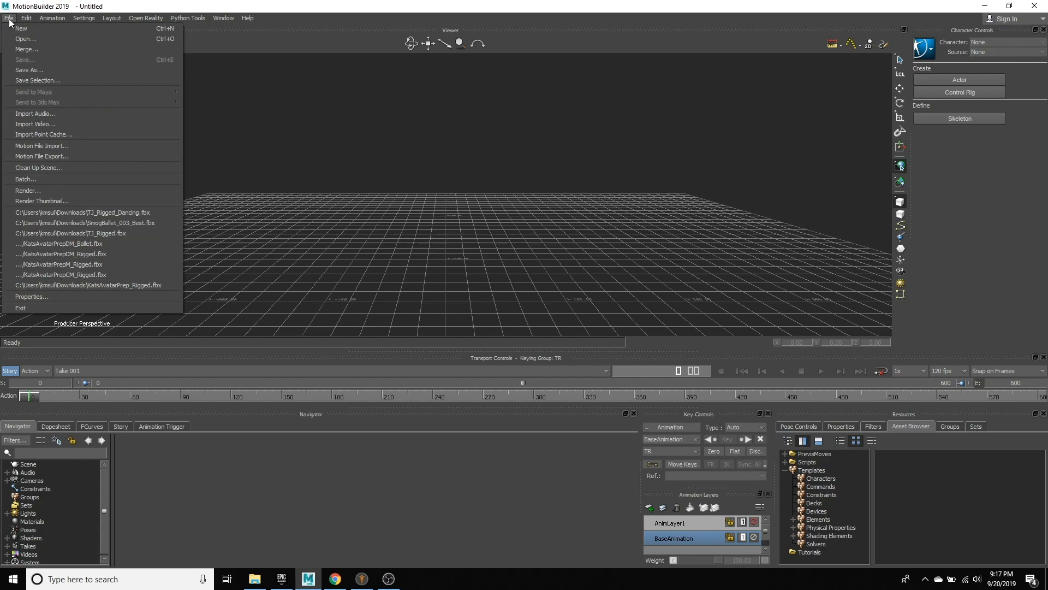
{"action": "left_click", "coordinate": [35, 40]}
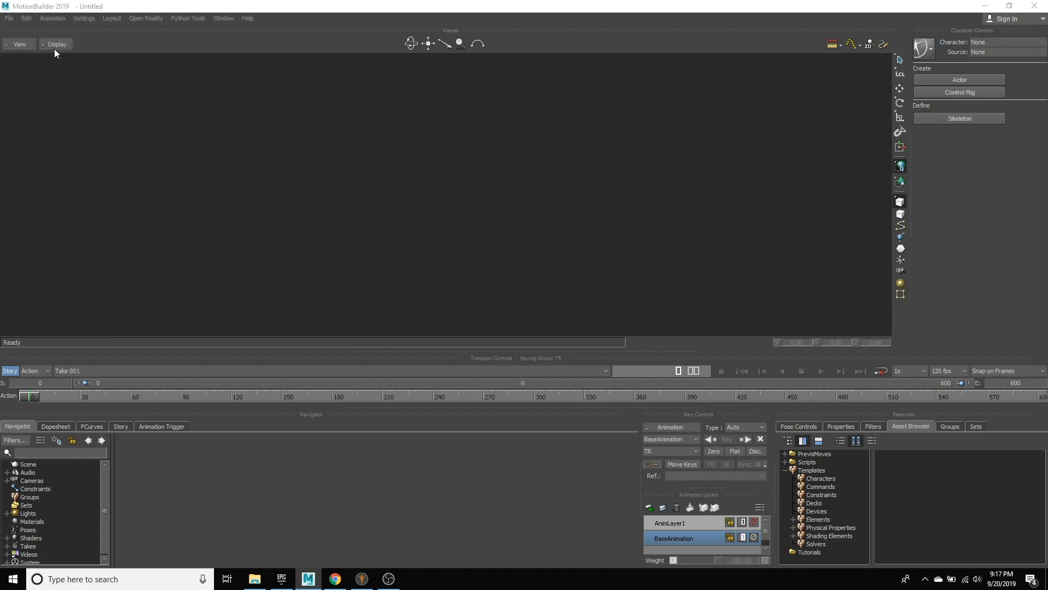
{"action": "left_click_drag", "start_coordinate": [527, 196], "coordinate": [451, 168]}
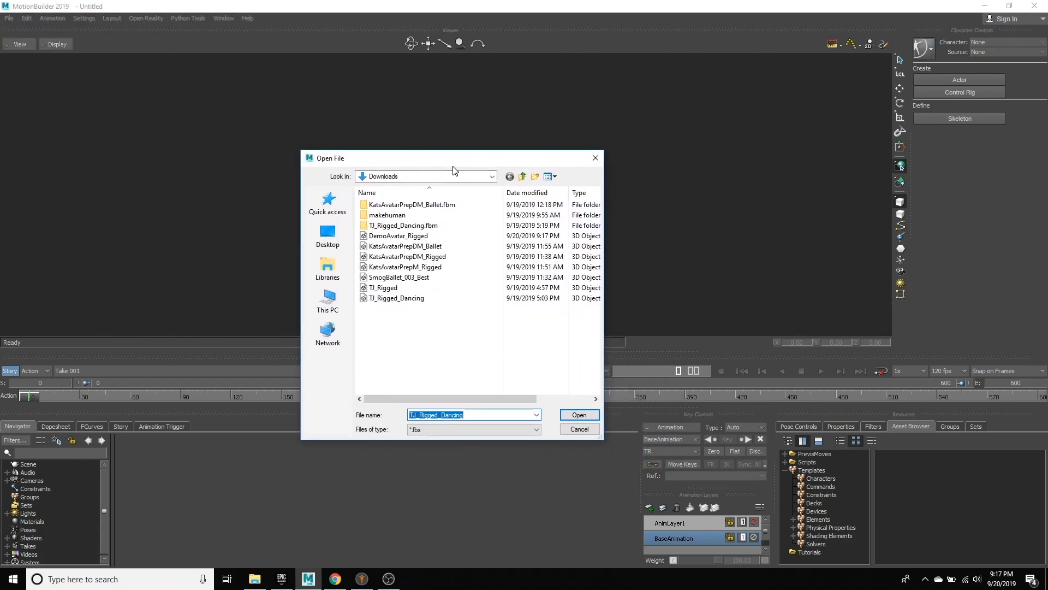
{"action": "left_click", "coordinate": [409, 235]}
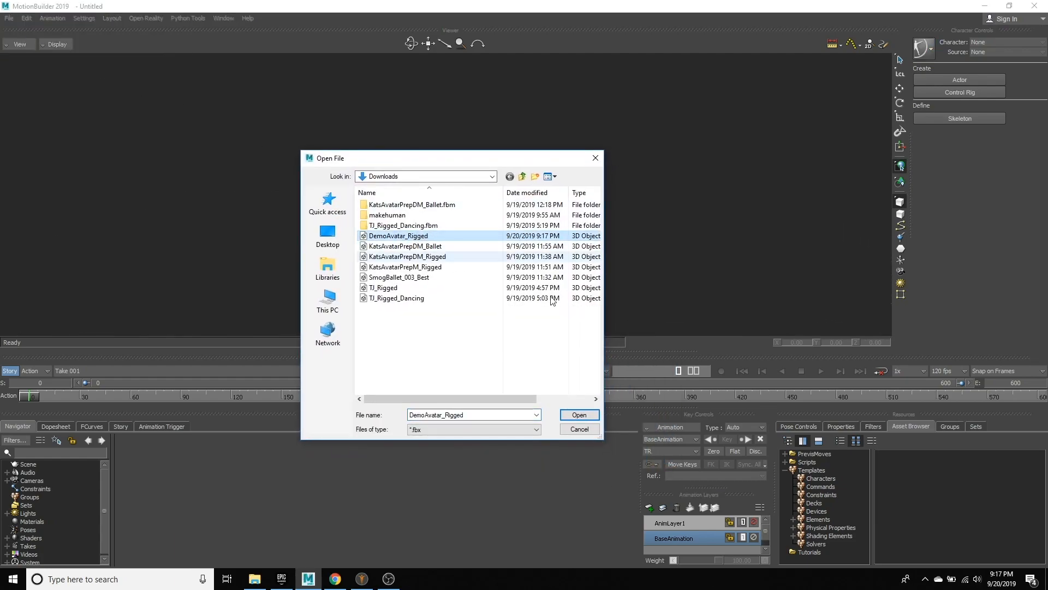
{"action": "left_click", "coordinate": [579, 415]}
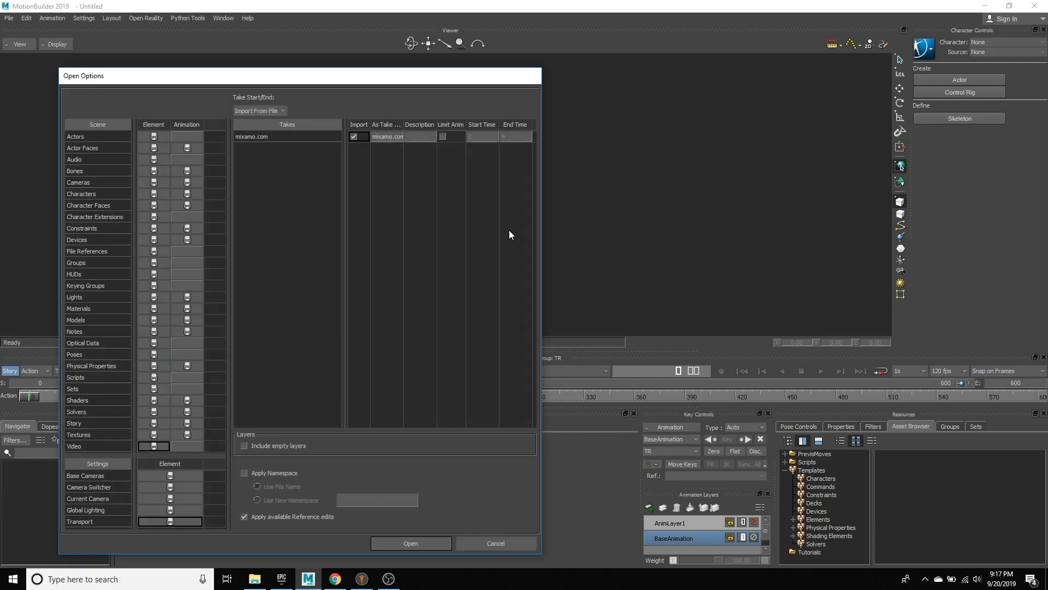
{"action": "left_click", "coordinate": [355, 136]}
{"action": "left_click", "coordinate": [424, 546]}
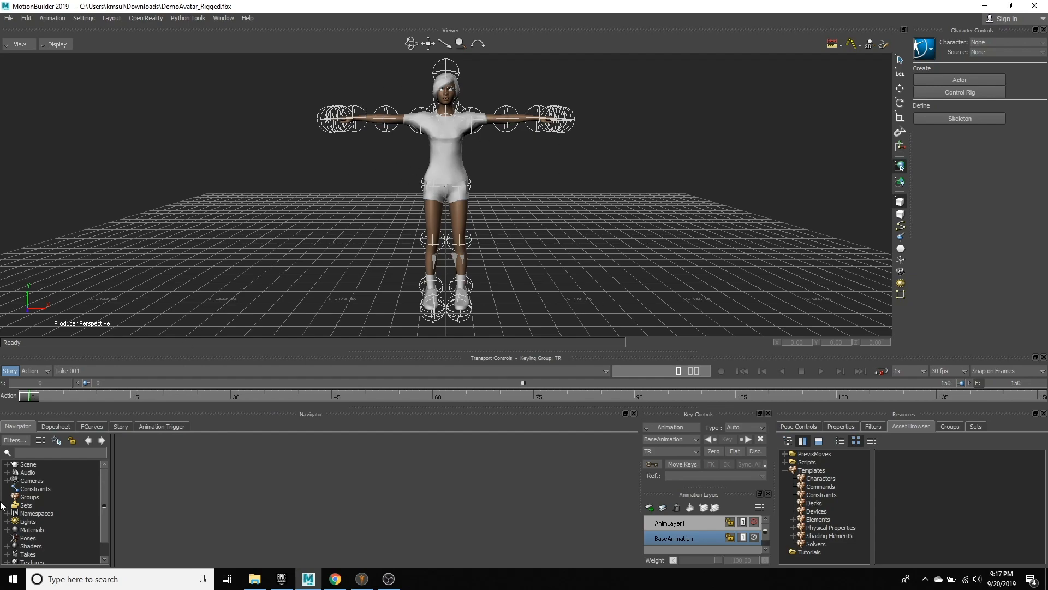
Apply the Character template to mixamorig:Hips in the scene and characterize it as a biped.
{"action": "left_click", "coordinate": [7, 464]}
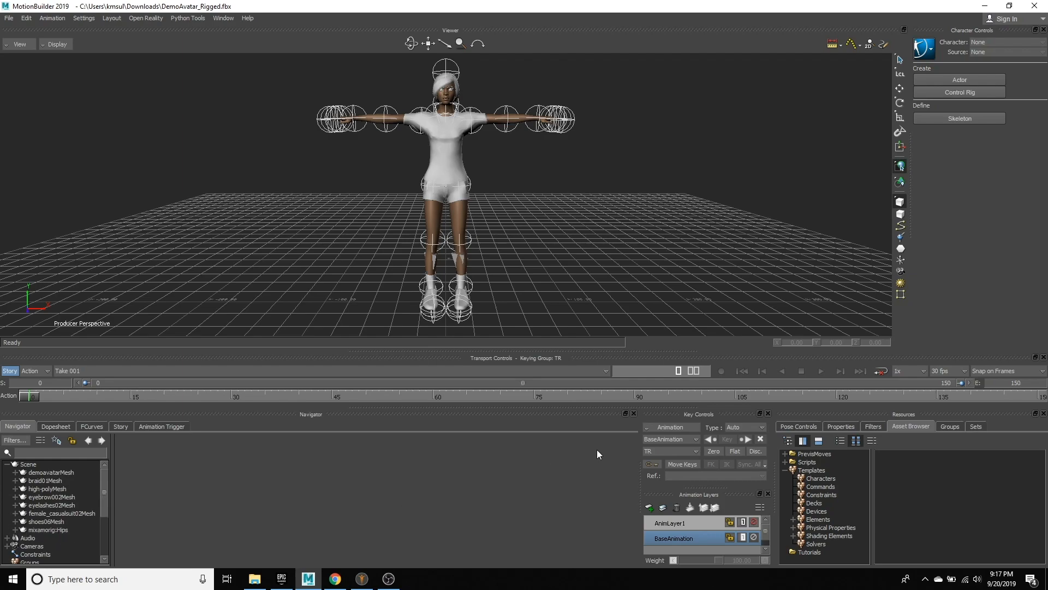
{"action": "left_click", "coordinate": [828, 480]}
{"action": "left_click_drag", "start_coordinate": [897, 514], "coordinate": [57, 529]}
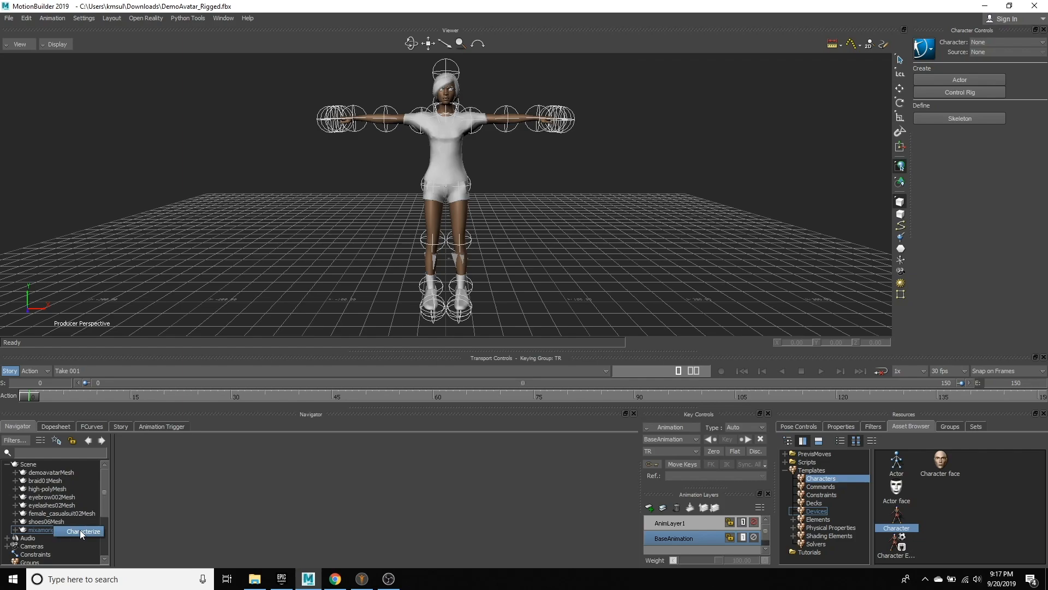
{"action": "left_click", "coordinate": [80, 530]}
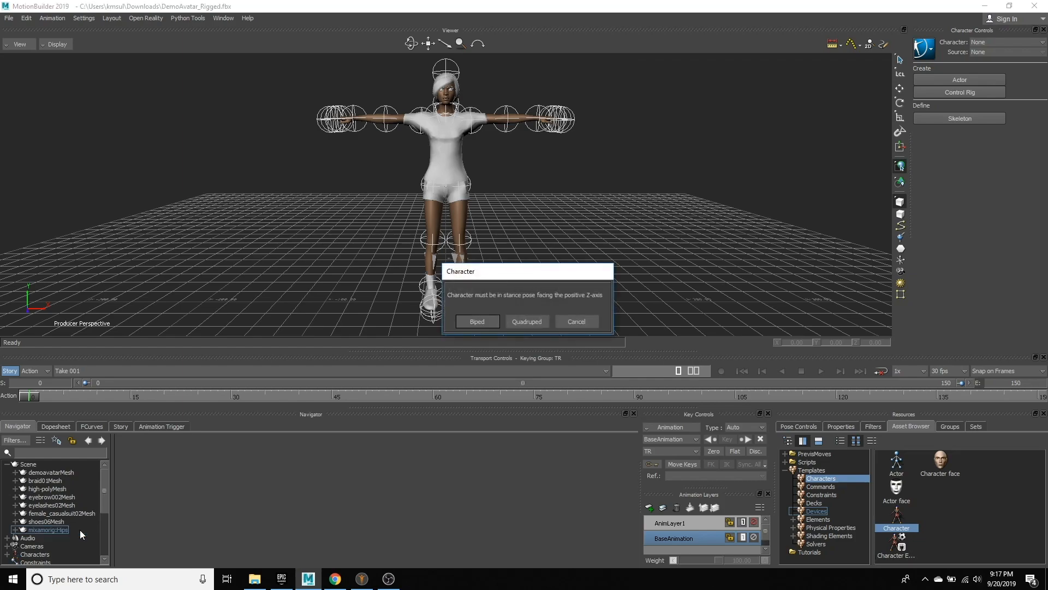
{"action": "left_click", "coordinate": [477, 322]}
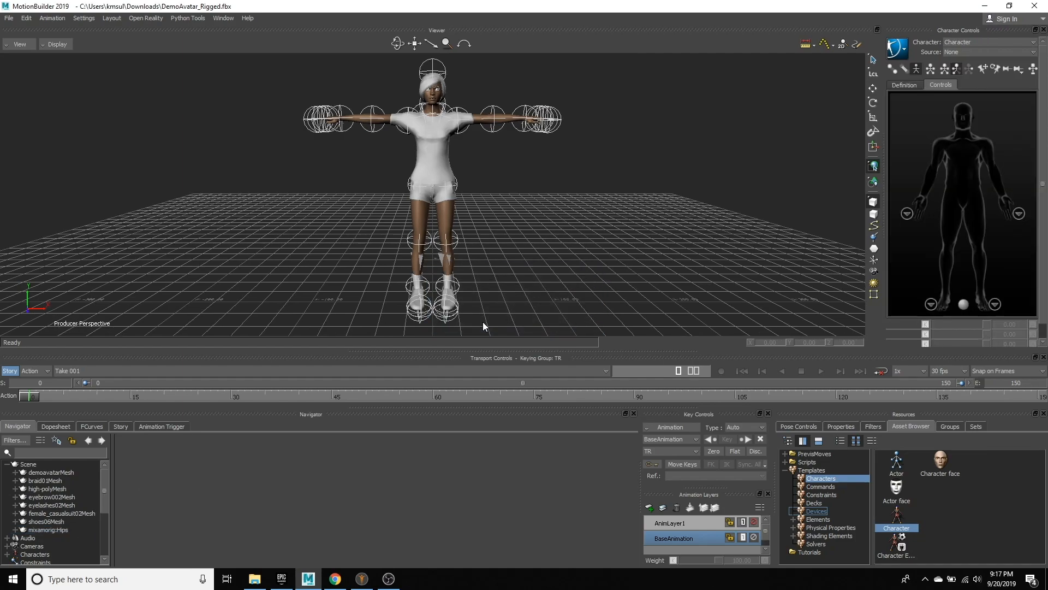
Rename the avatar's new character as DemoAvatar.
{"action": "left_click_drag", "start_coordinate": [106, 487], "coordinate": [106, 506]}
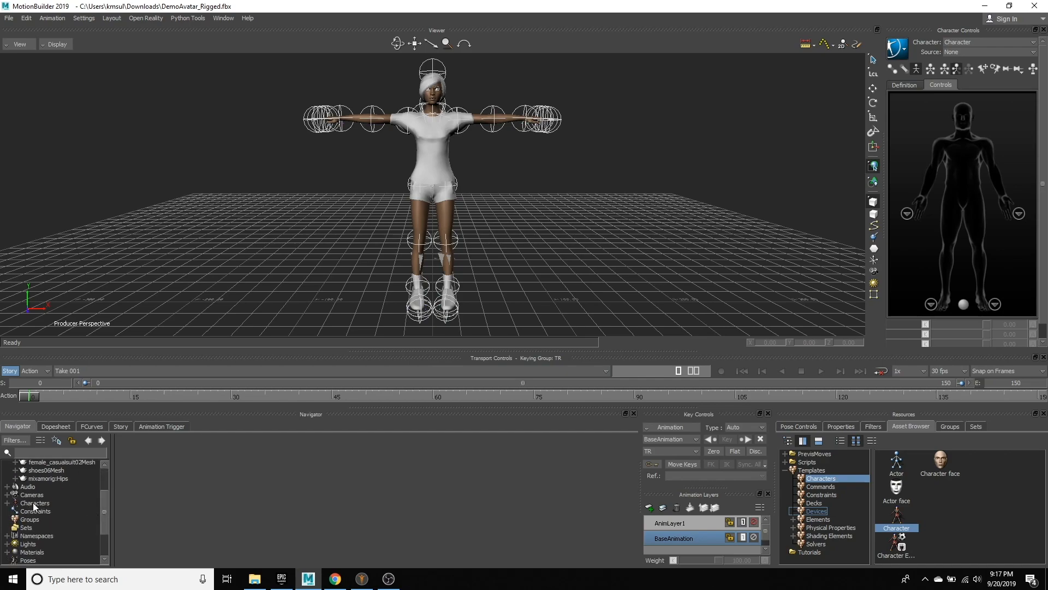
{"action": "left_click", "coordinate": [7, 502]}
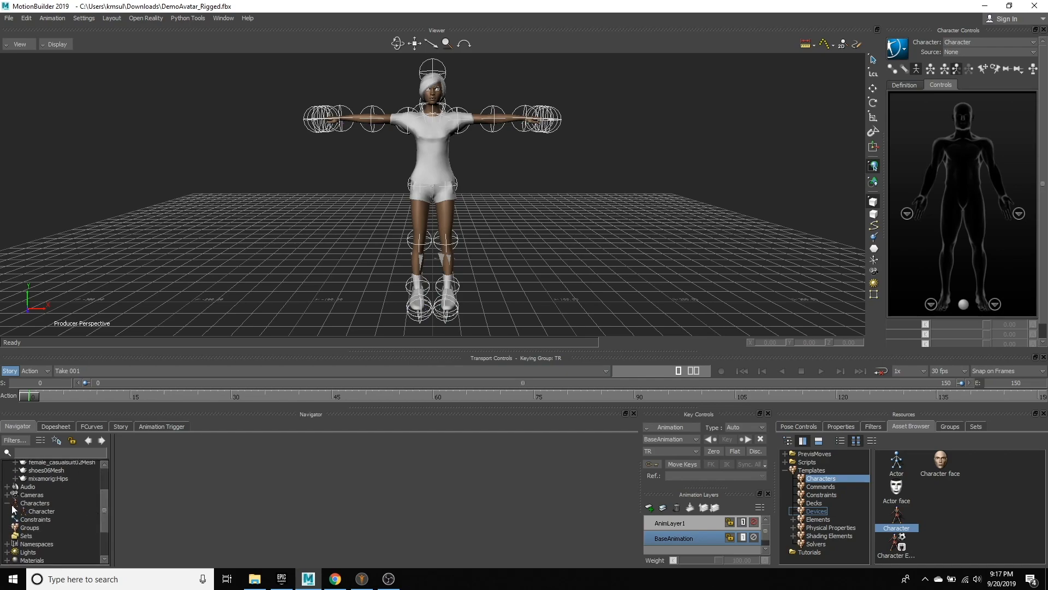
{"action": "left_click", "coordinate": [44, 510]}
{"action": "right_click", "coordinate": [45, 509]}
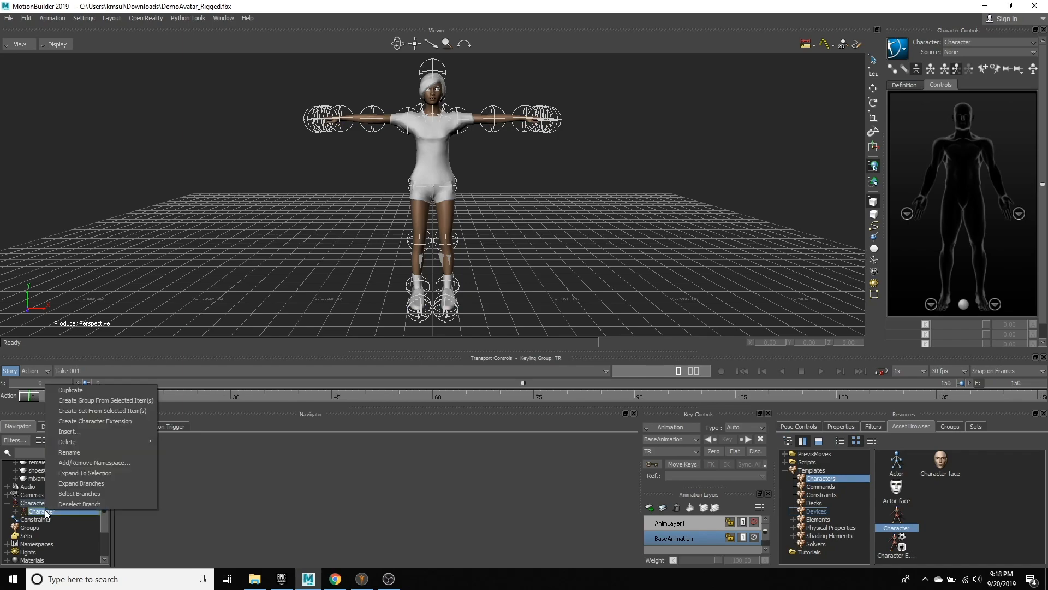
{"action": "left_click", "coordinate": [75, 452]}
{"action": "type", "text": "DemoAvatar"}
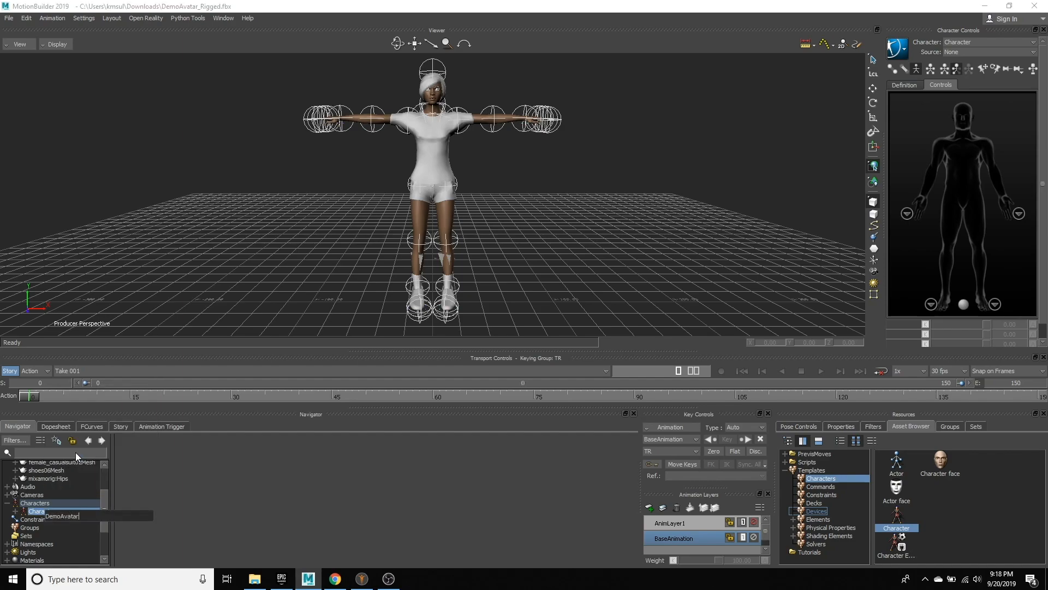
{"action": "key", "text": "Return"}
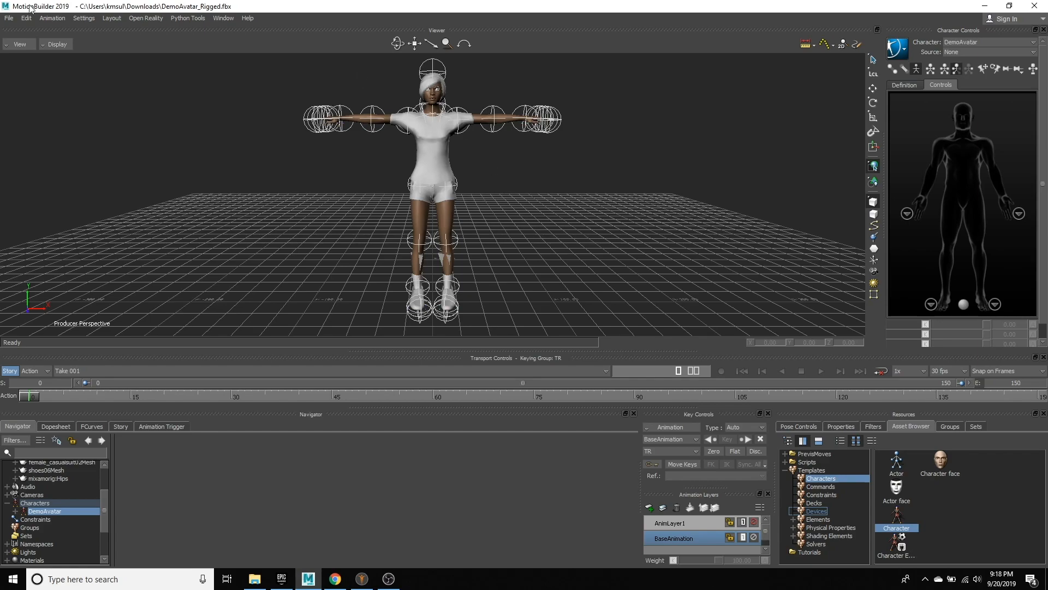
Merge the SmogBallet_003_Best motion file from Downloads into the scene, keeping its take selected for import.
{"action": "left_click", "coordinate": [9, 18]}
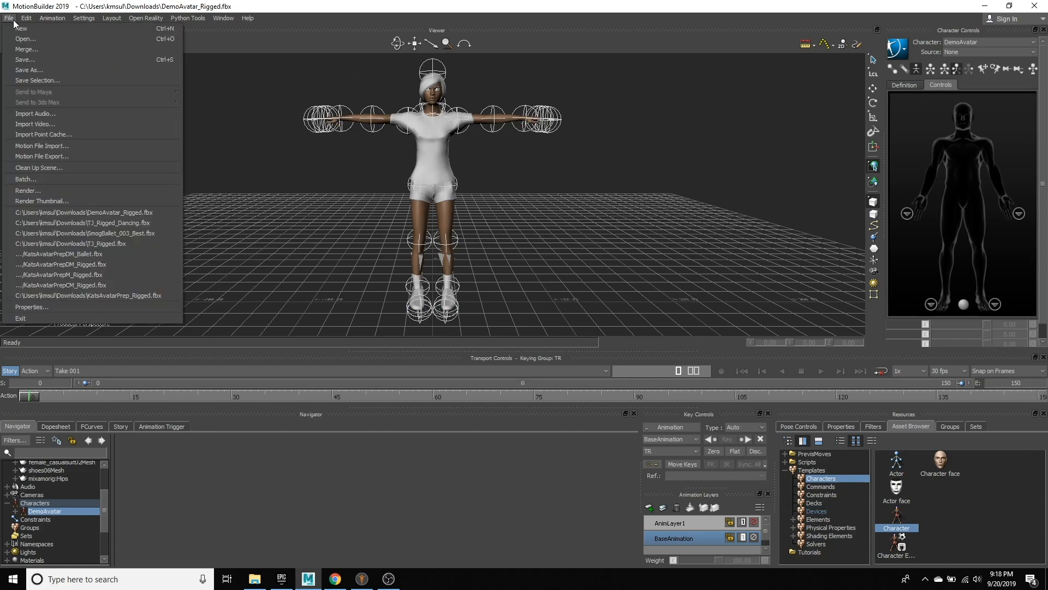
{"action": "left_click", "coordinate": [25, 39]}
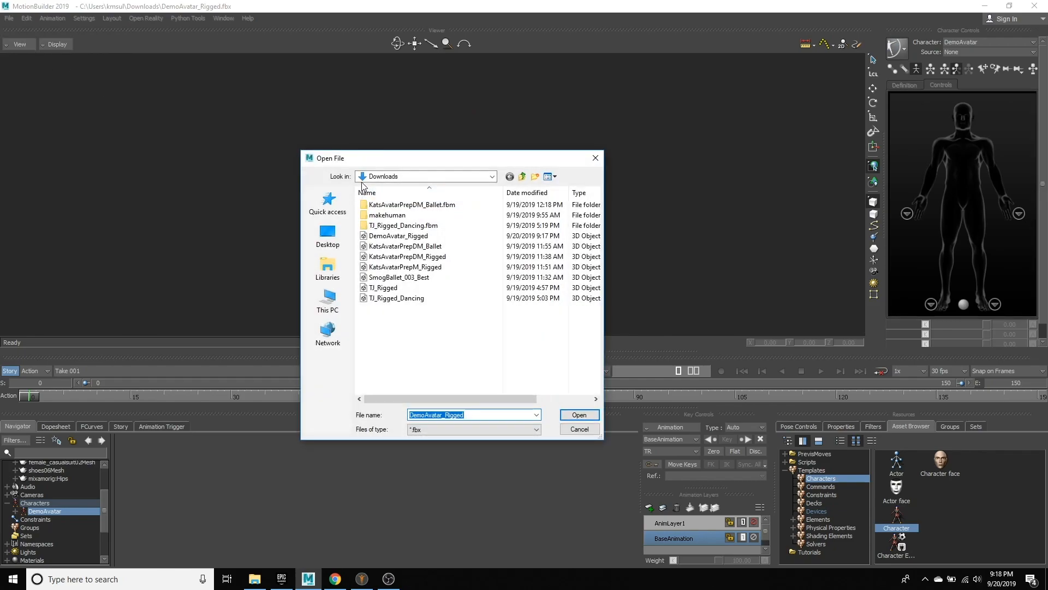
{"action": "left_click", "coordinate": [399, 277]}
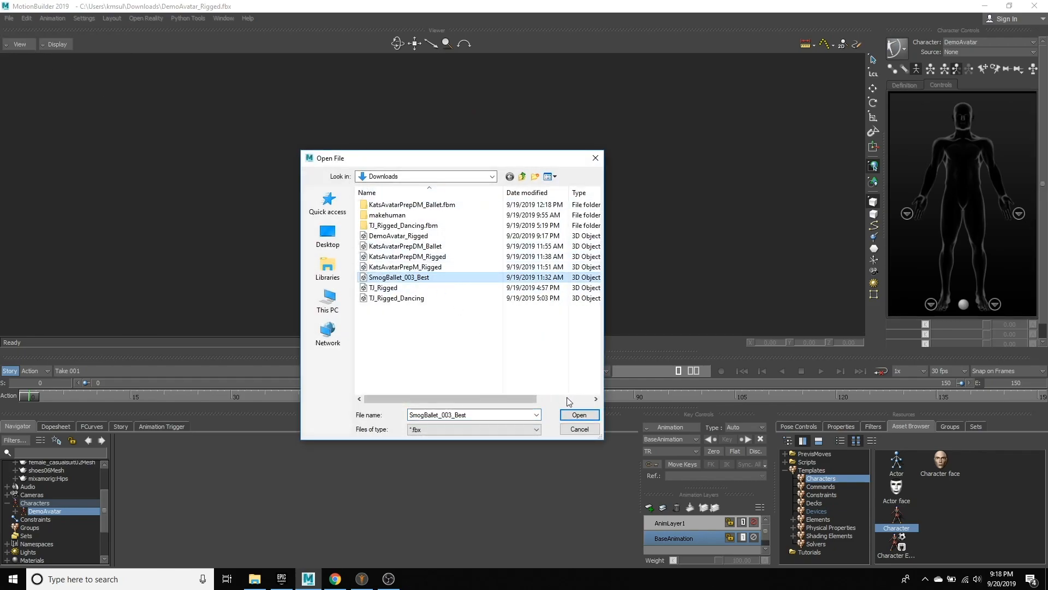
{"action": "left_click", "coordinate": [580, 415]}
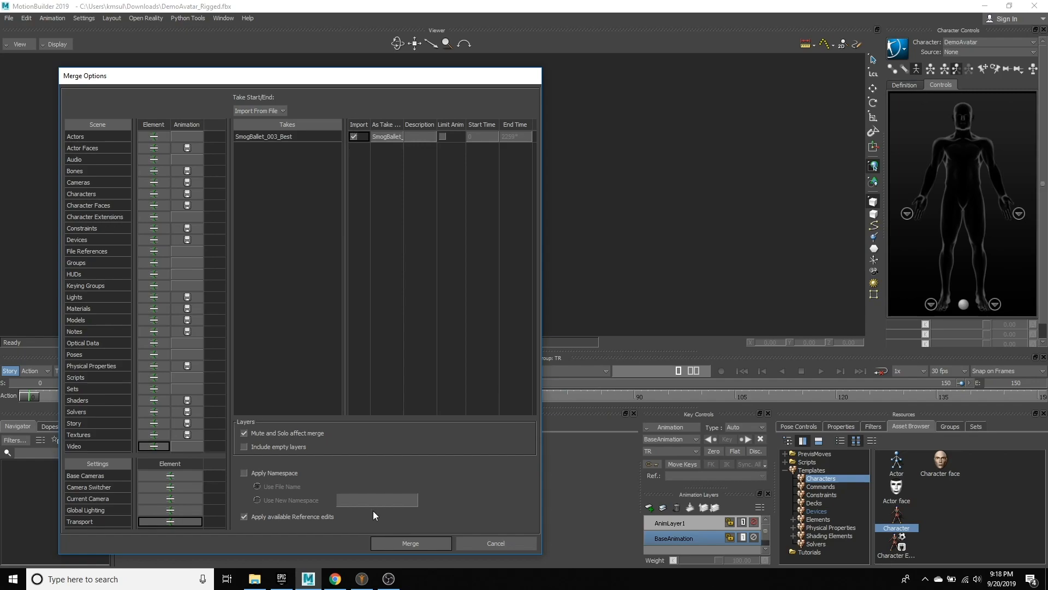
{"action": "left_click", "coordinate": [412, 543]}
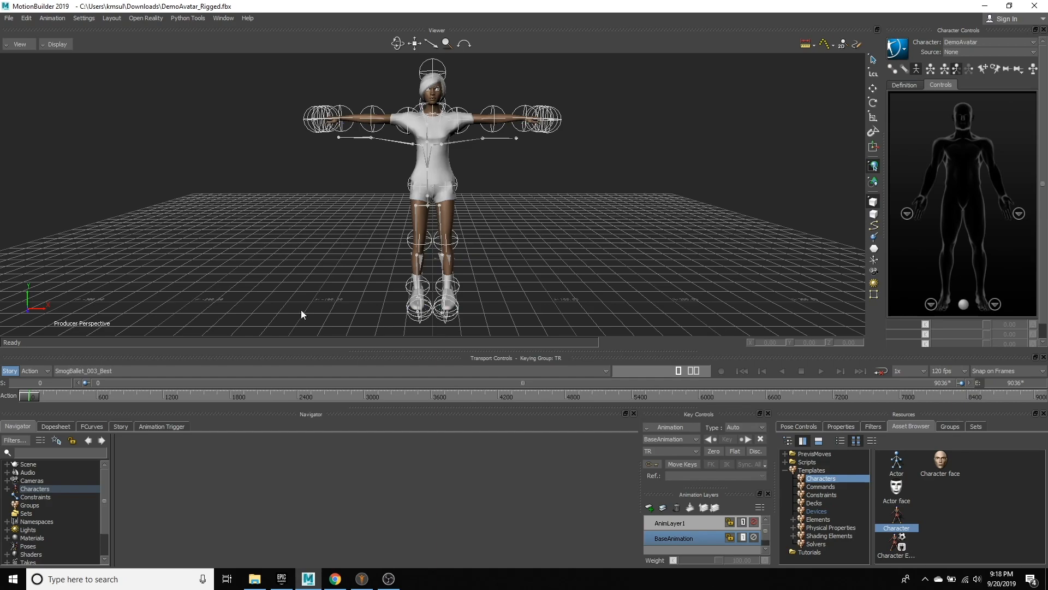
Play the merged ballet skeleton's motion for a moment, stop it, and return the timeline to the start.
{"action": "left_click", "coordinate": [820, 371]}
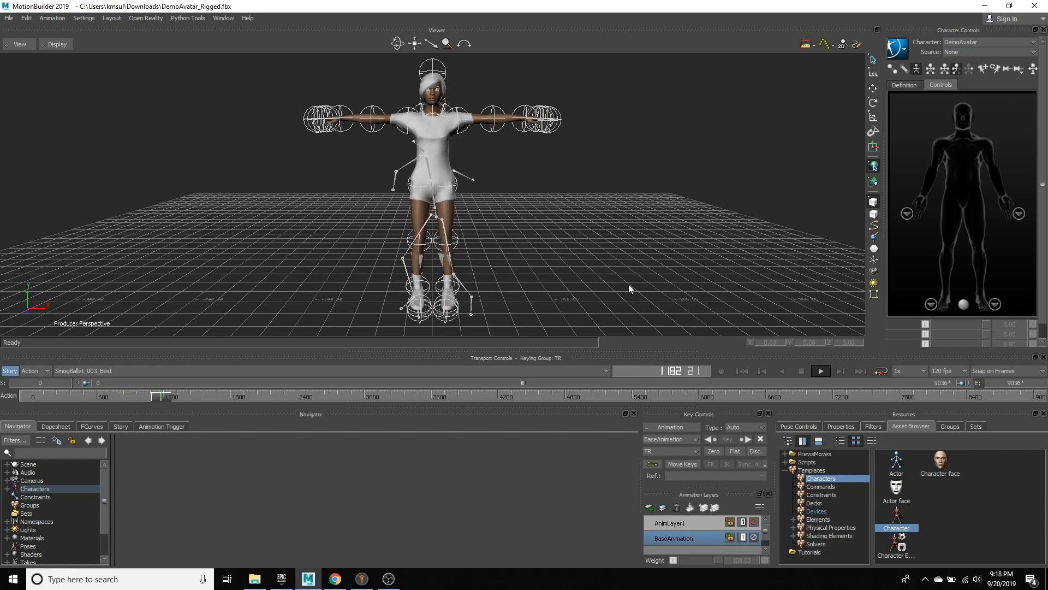
{"action": "left_click", "coordinate": [804, 373]}
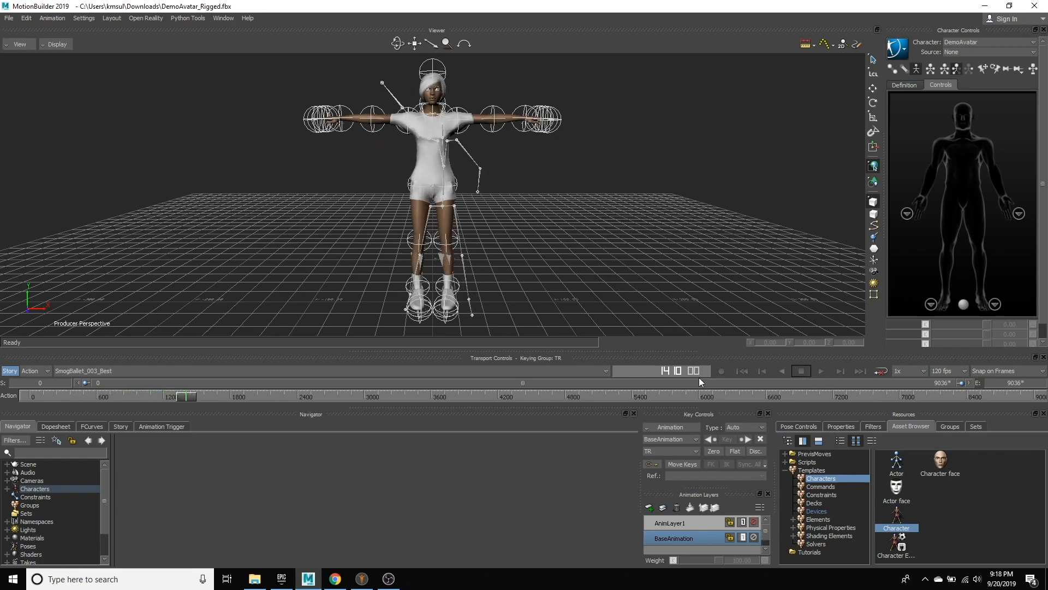
{"action": "left_click_drag", "start_coordinate": [182, 397], "coordinate": [5, 397]}
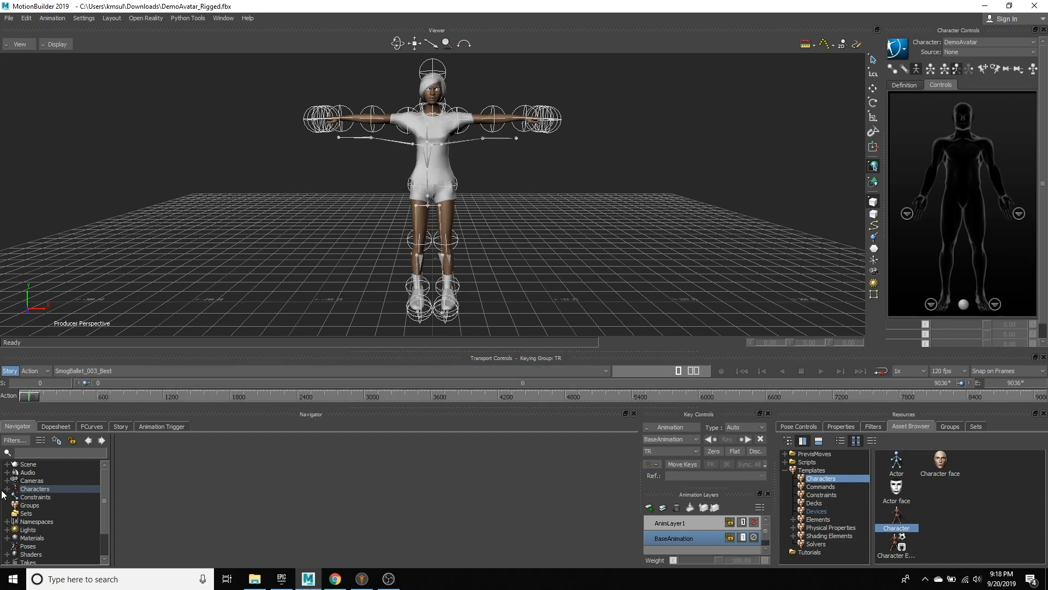
Apply the Character template to the ballet skeleton's Kate_Hips and characterize it as a biped.
{"action": "left_click", "coordinate": [7, 464]}
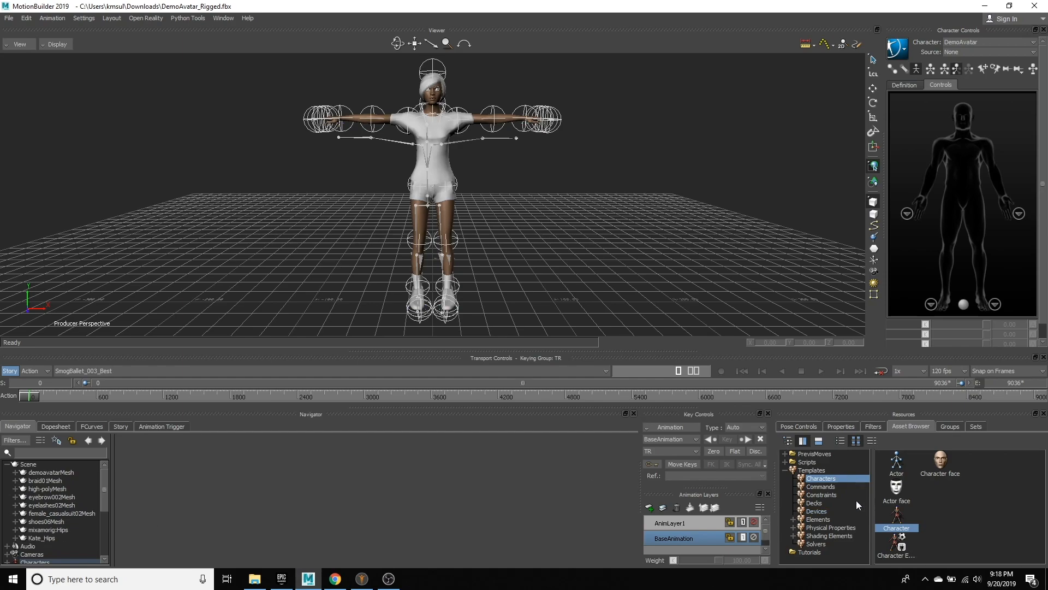
{"action": "left_click_drag", "start_coordinate": [909, 526], "coordinate": [42, 523]}
{"action": "left_click", "coordinate": [49, 520]}
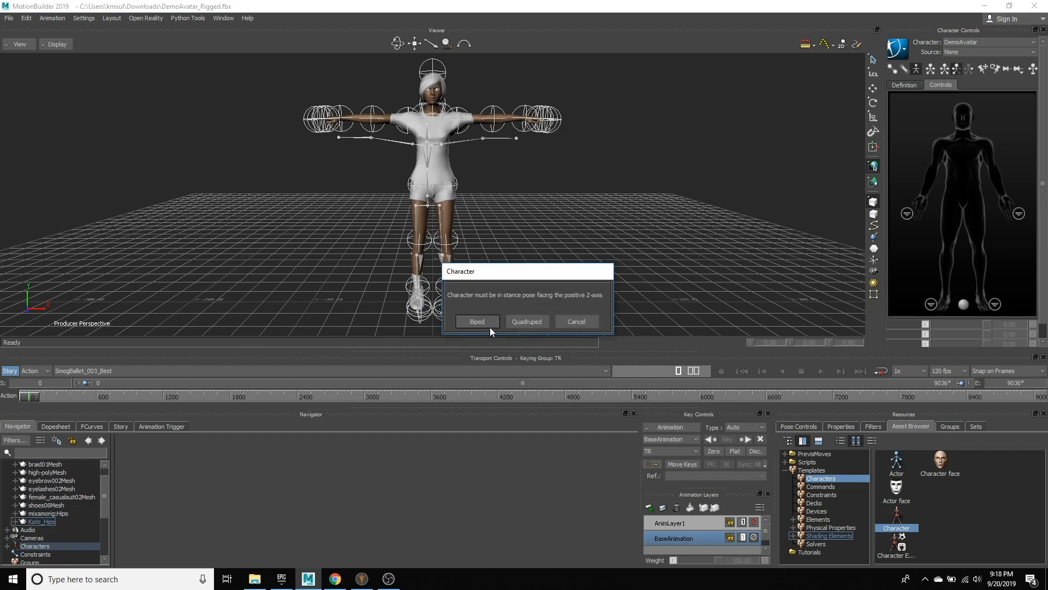
{"action": "left_click", "coordinate": [483, 324]}
Rename the ballet skeleton's new character as SmogBallet.
{"action": "scroll", "coordinate": [66, 511], "scroll_direction": "down", "scroll_amount": 3}
{"action": "left_click", "coordinate": [7, 483]}
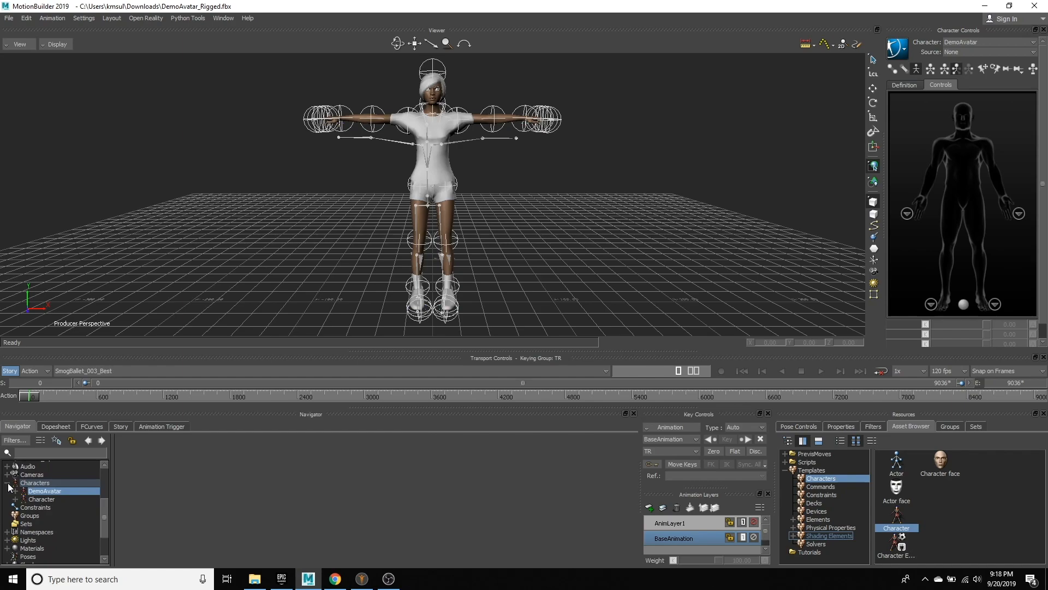
{"action": "double_click", "coordinate": [41, 491]}
{"action": "left_click", "coordinate": [41, 507]}
{"action": "right_click", "coordinate": [43, 506]}
{"action": "mouse_move", "coordinate": [74, 440]}
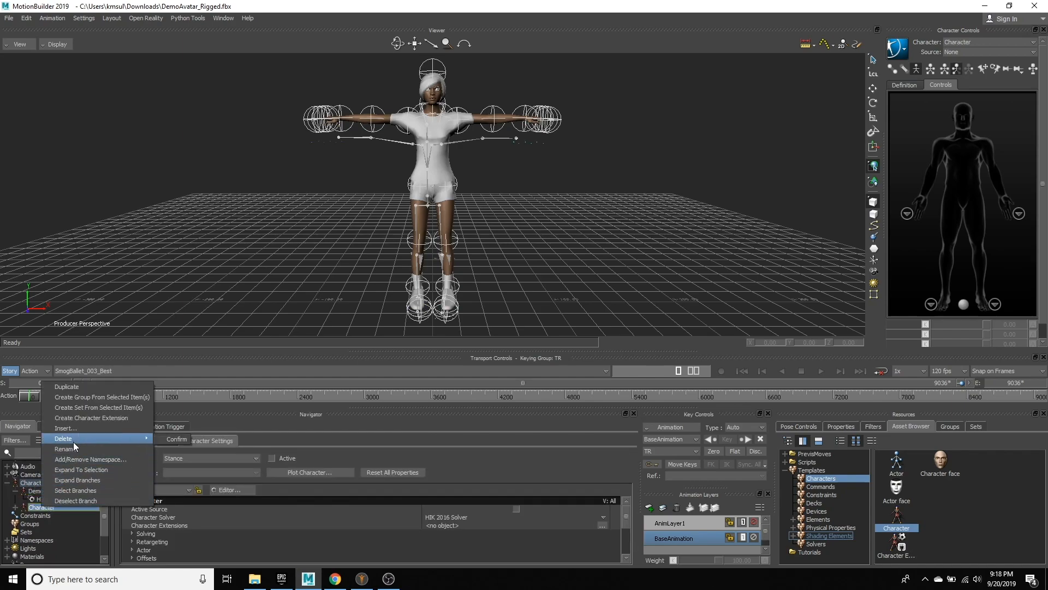
{"action": "left_click", "coordinate": [74, 449]}
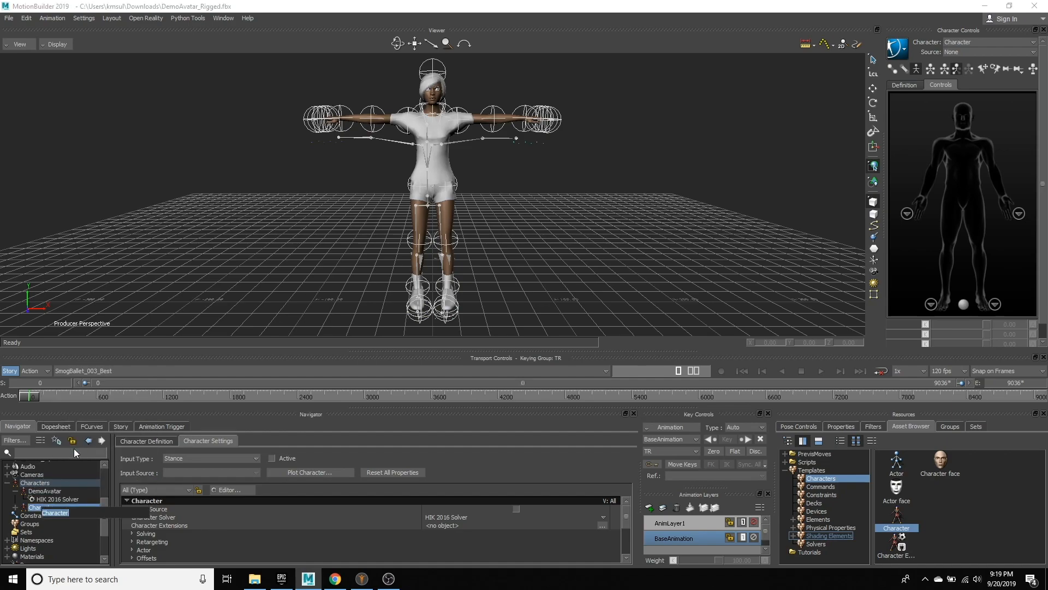
{"action": "type", "text": "SmogBallet"}
{"action": "key", "text": "Return"}
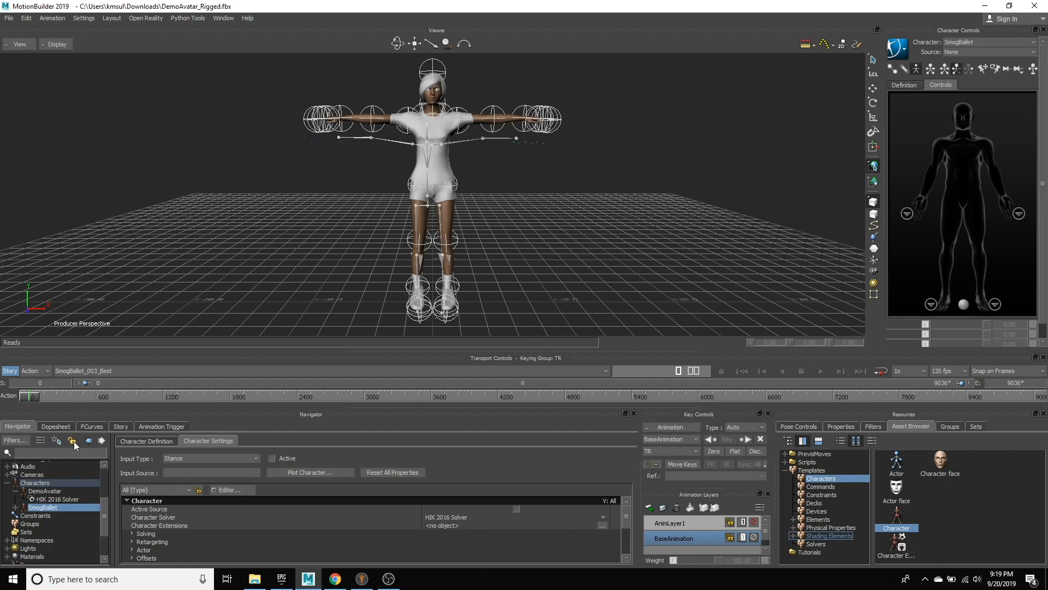
Set DemoAvatar's input type to Character with SmogBallet as the input source, and make the input active.
{"action": "left_click", "coordinate": [52, 492]}
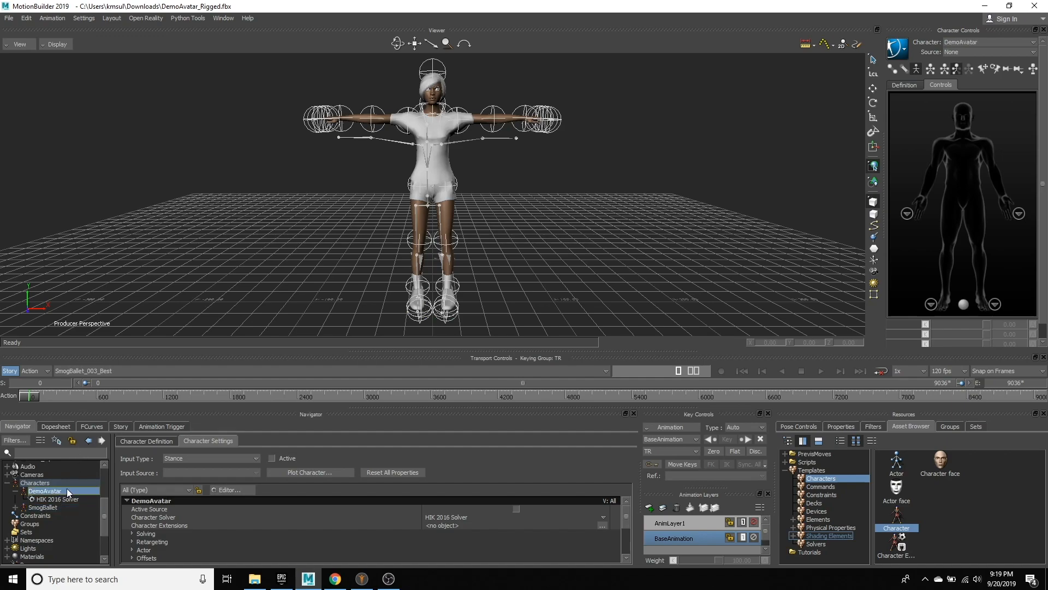
{"action": "left_click", "coordinate": [197, 457]}
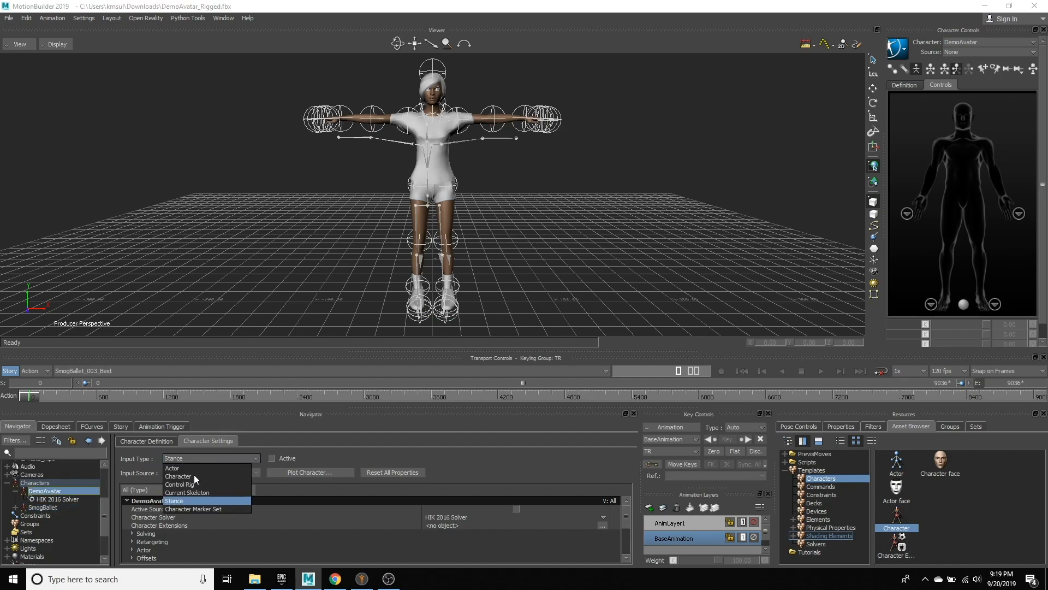
{"action": "left_click", "coordinate": [195, 476]}
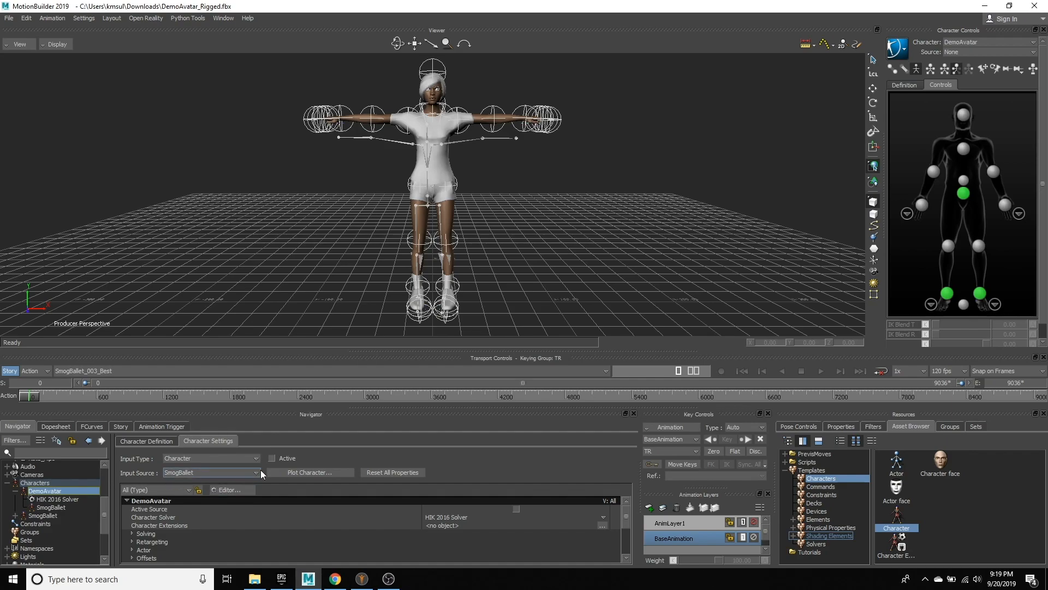
{"action": "left_click", "coordinate": [272, 459]}
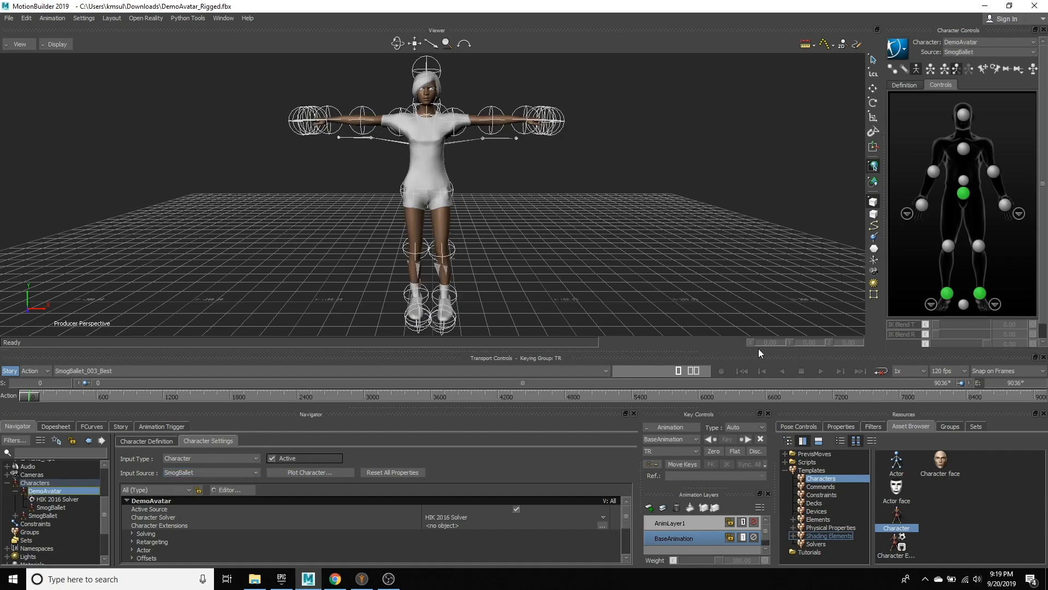
Preview the ballet motion on DemoAvatar and plot the animation onto its skeleton at 30 FPS.
{"action": "left_click", "coordinate": [821, 371]}
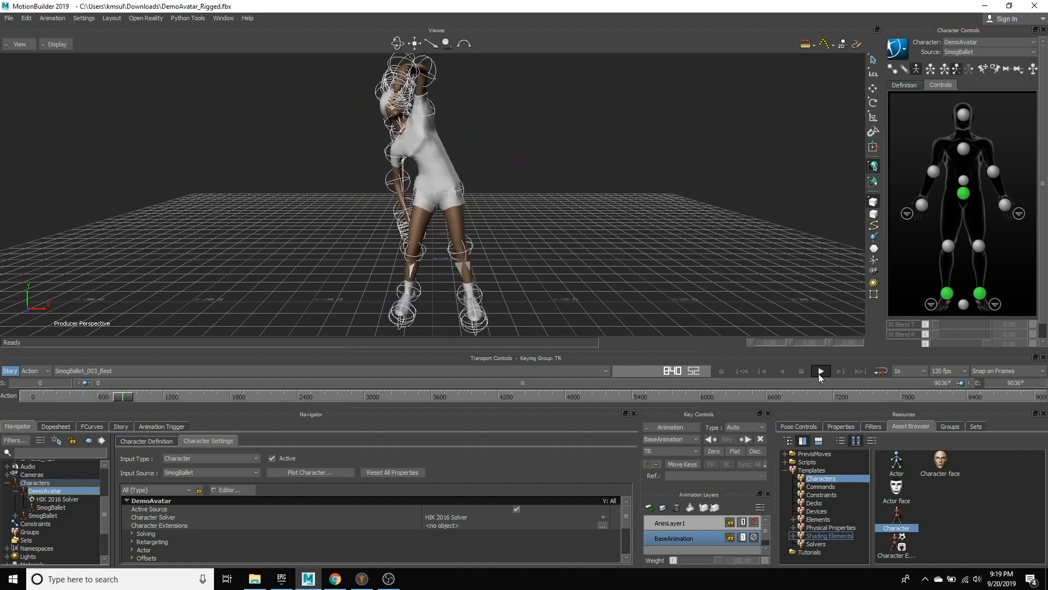
{"action": "left_click", "coordinate": [803, 373]}
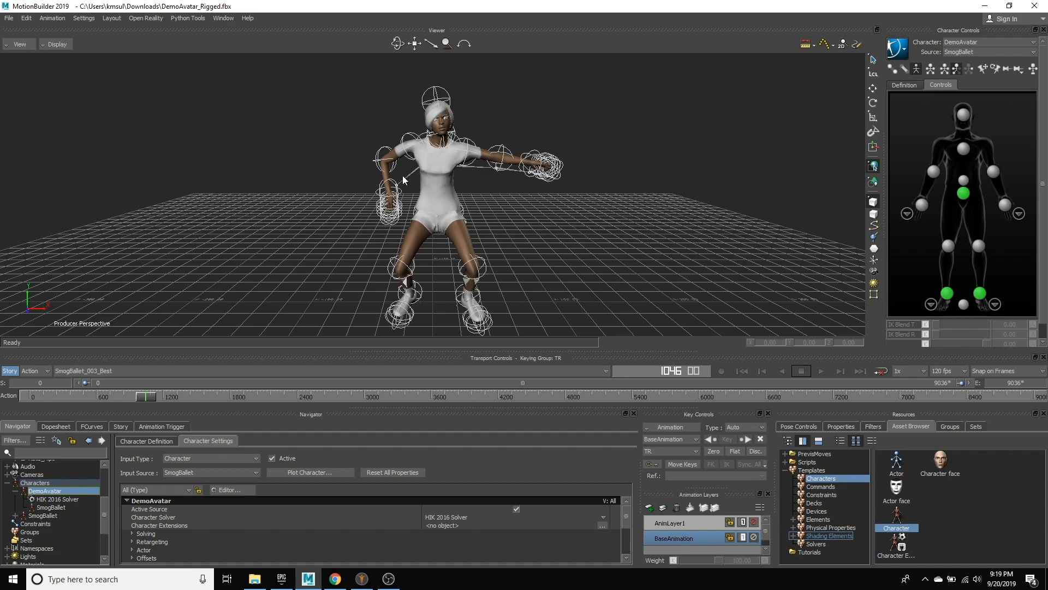
{"action": "left_click", "coordinate": [304, 474]}
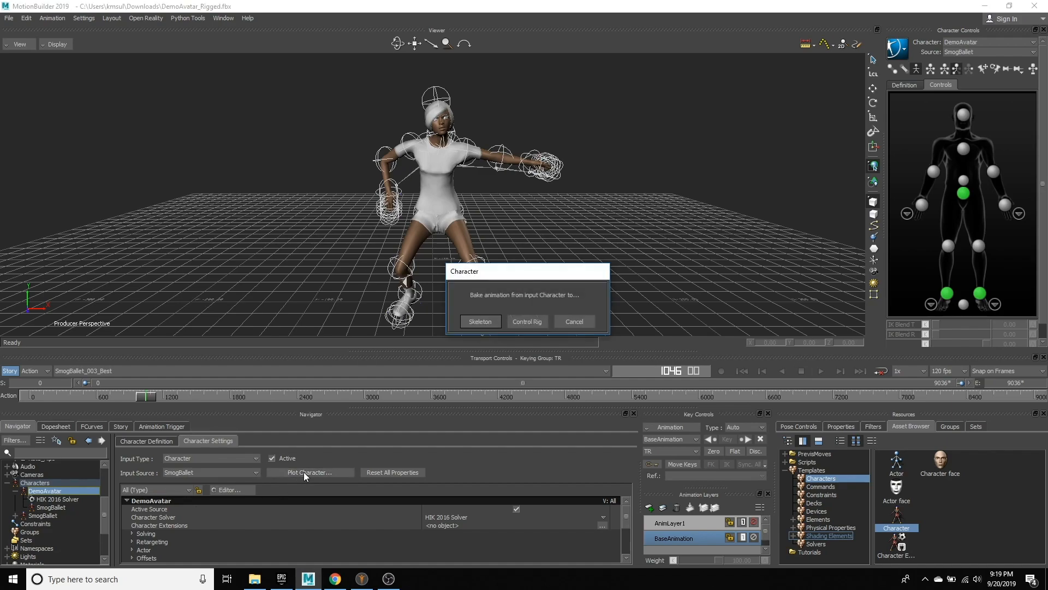
{"action": "left_click", "coordinate": [482, 323]}
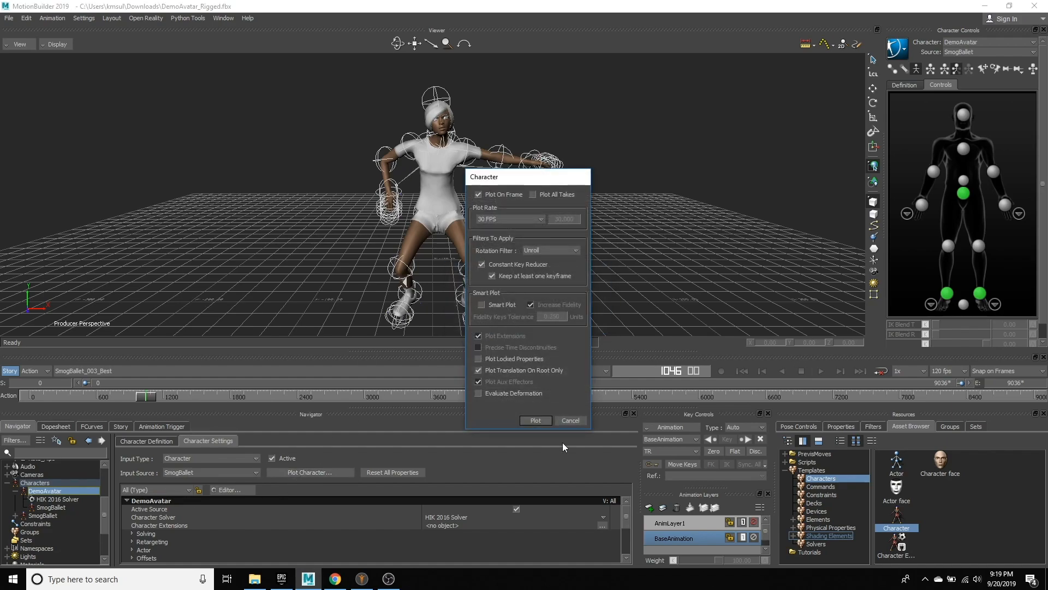
{"action": "left_click", "coordinate": [535, 421]}
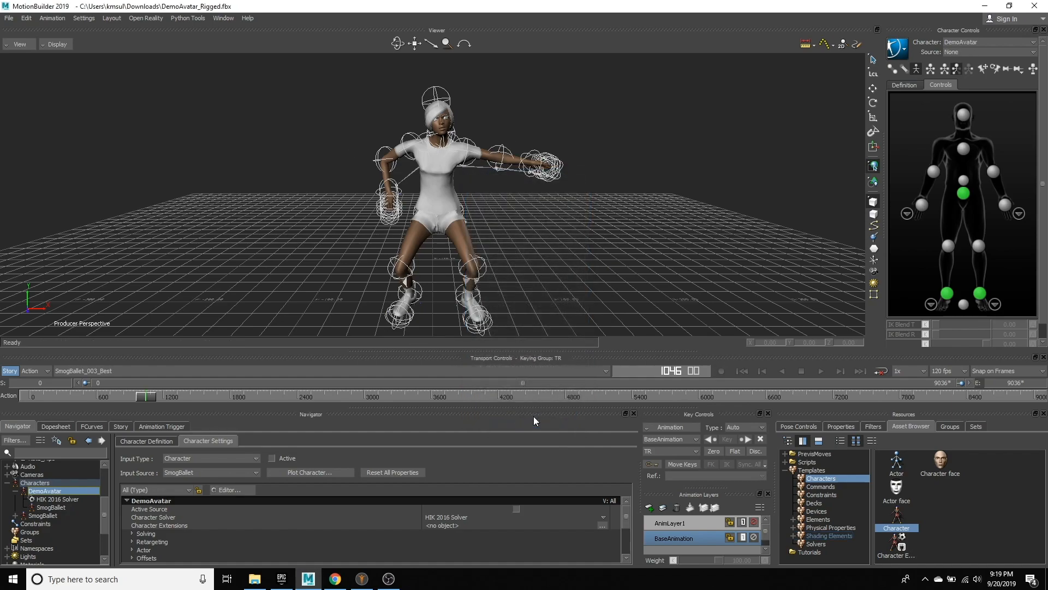
Save the scene as DemoAvatar_Dancing in Downloads with embedded media, excluding Take 001 from the export.
{"action": "left_click", "coordinate": [9, 18]}
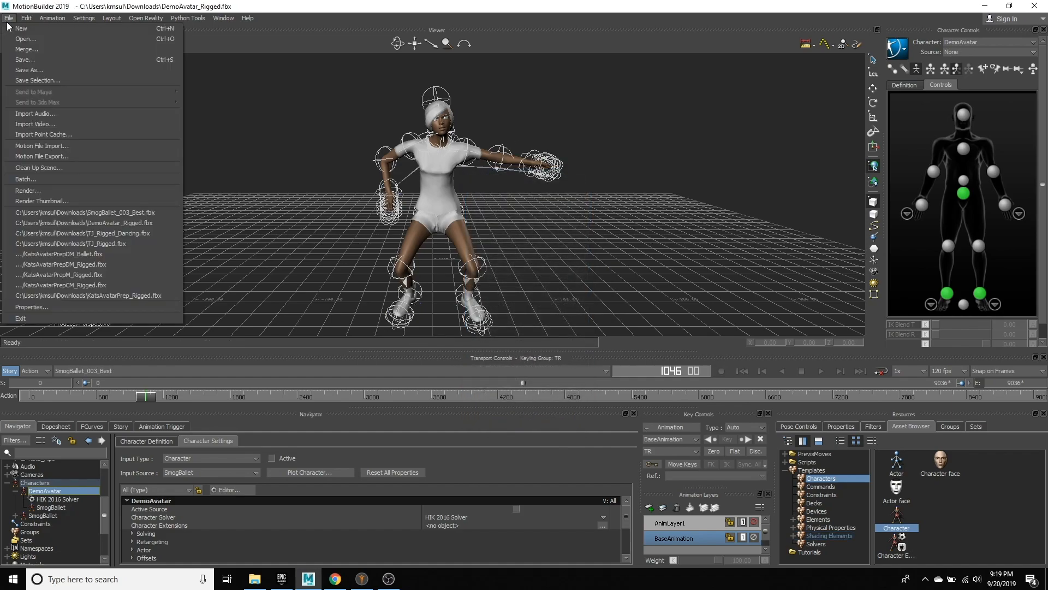
{"action": "left_click", "coordinate": [38, 72]}
{"action": "left_click", "coordinate": [465, 352]}
{"action": "left_click_drag", "start_coordinate": [444, 352], "coordinate": [483, 349]}
{"action": "type", "text": "DemoAvatar_Dancing"}
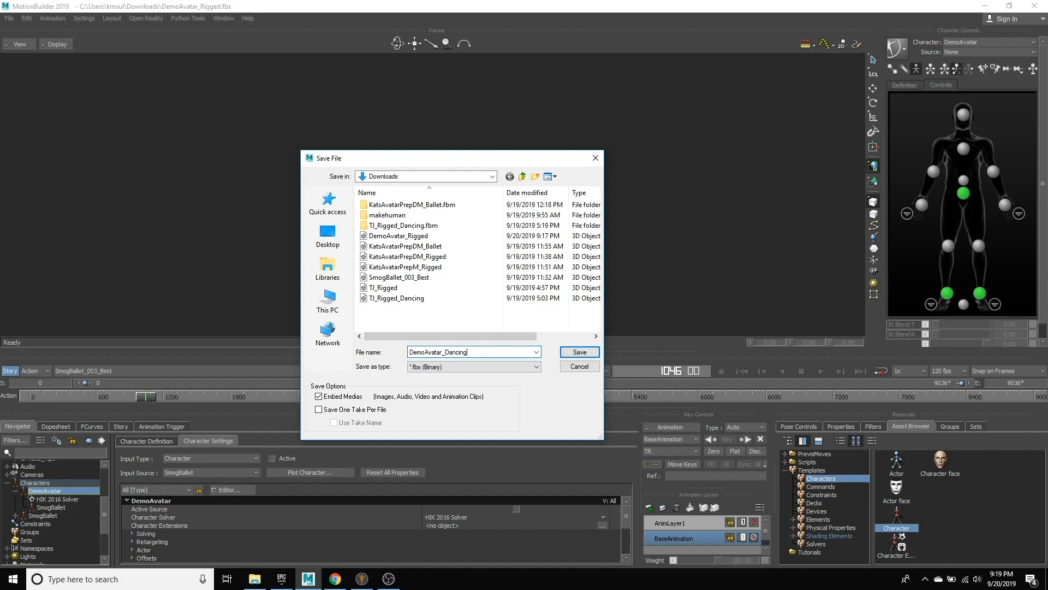
{"action": "left_click", "coordinate": [579, 352]}
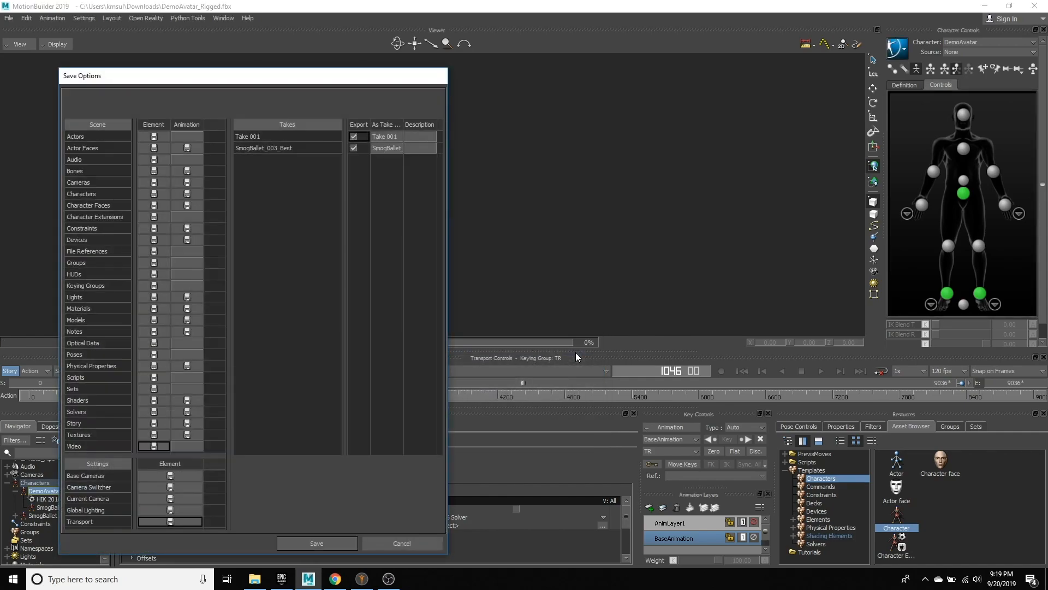
{"action": "left_click", "coordinate": [354, 136]}
{"action": "left_click", "coordinate": [315, 543]}
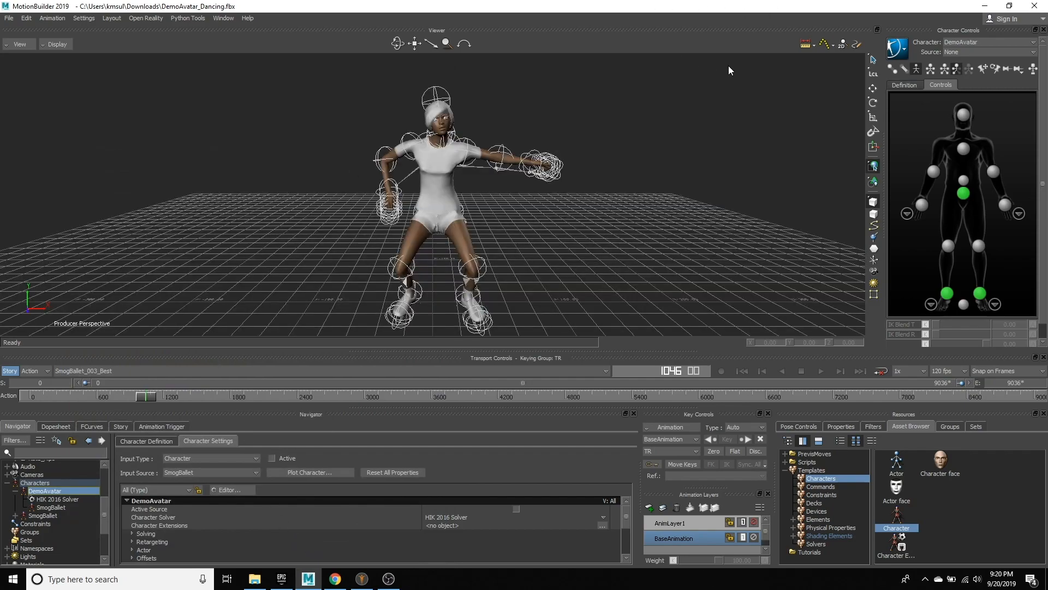
Close MotionBuilder and launch Unreal Engine 4.21.2 from the Epic Games Launcher.
{"action": "left_click", "coordinate": [1034, 6]}
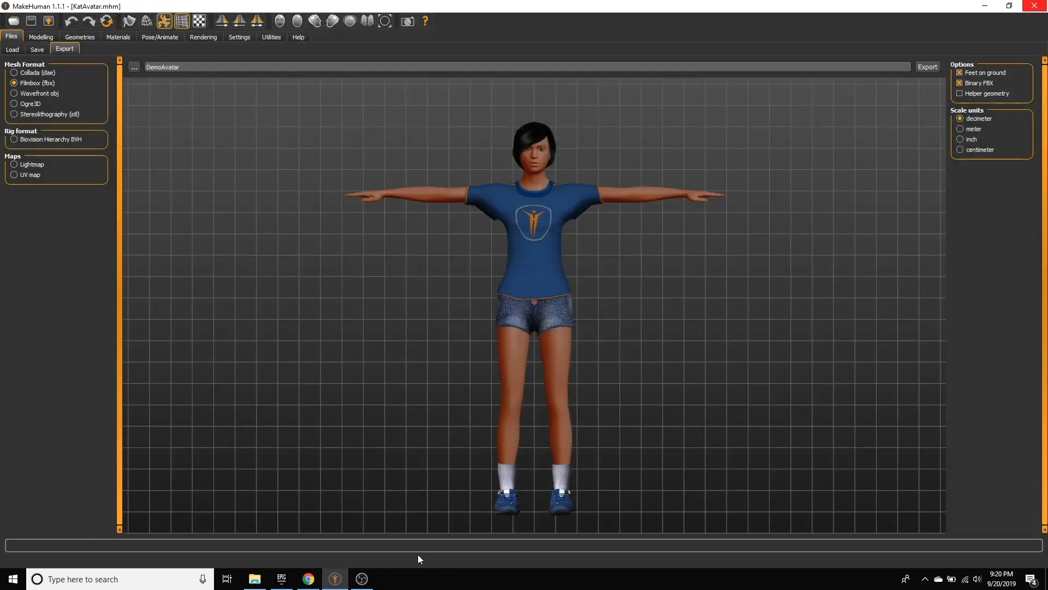
{"action": "left_click", "coordinate": [283, 582]}
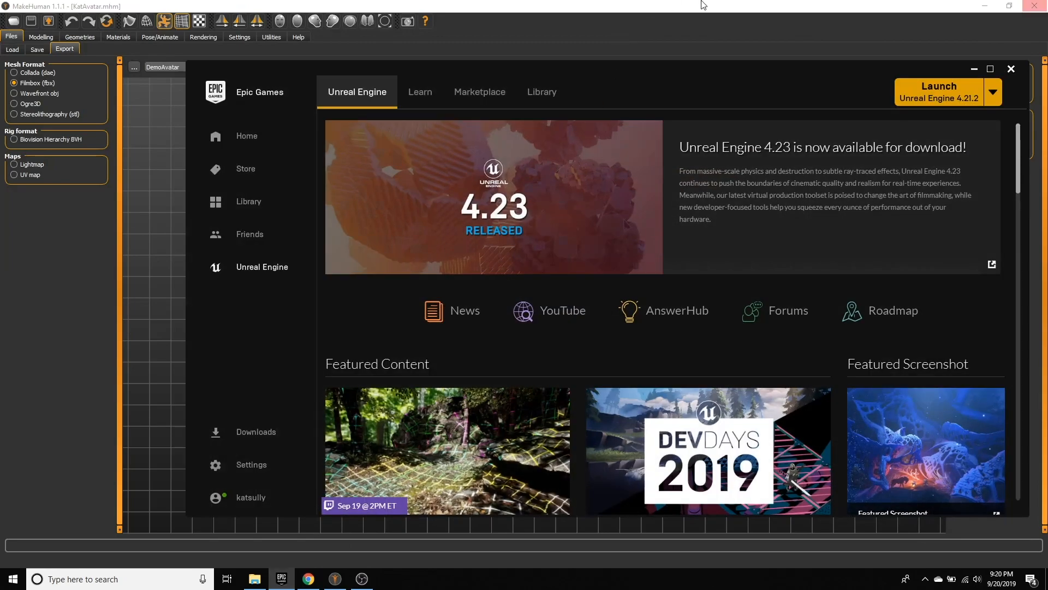
{"action": "left_click", "coordinate": [932, 93]}
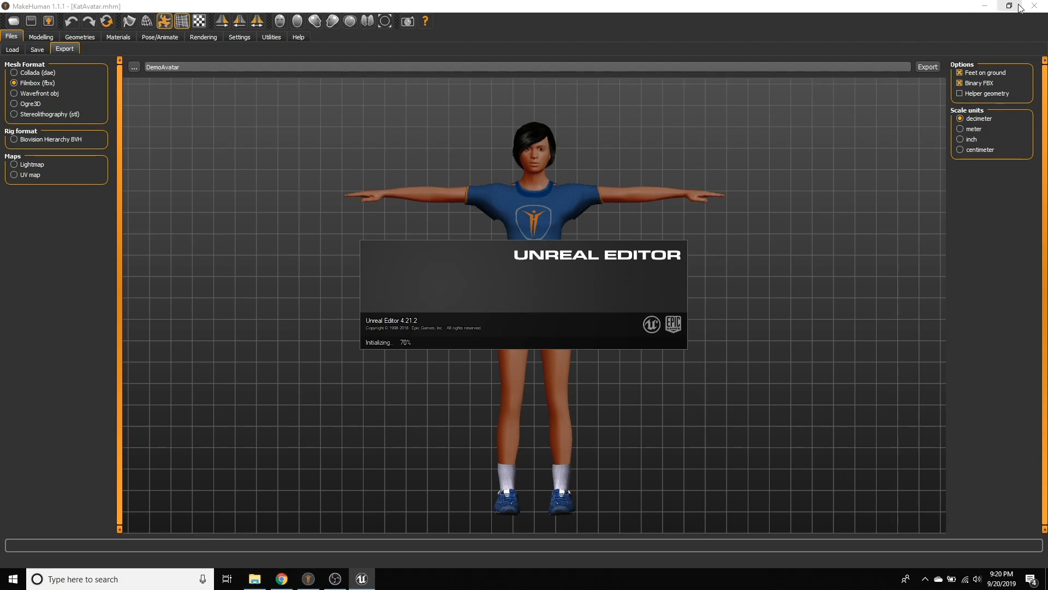
Close MakeHuman and the Chrome window while the Unreal Editor loads.
{"action": "left_click", "coordinate": [1043, 4]}
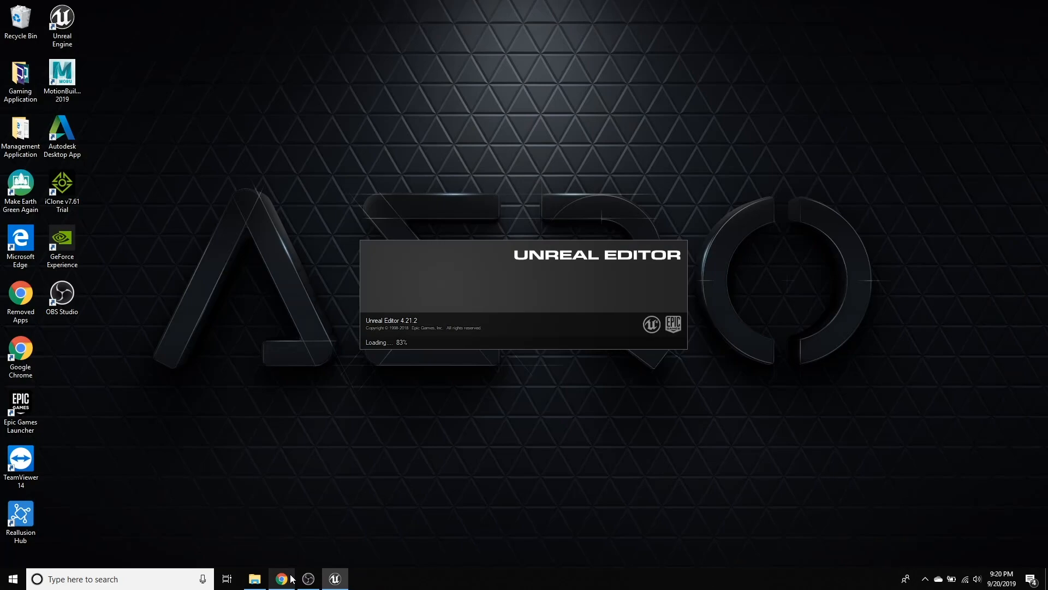
{"action": "right_click", "coordinate": [286, 578]}
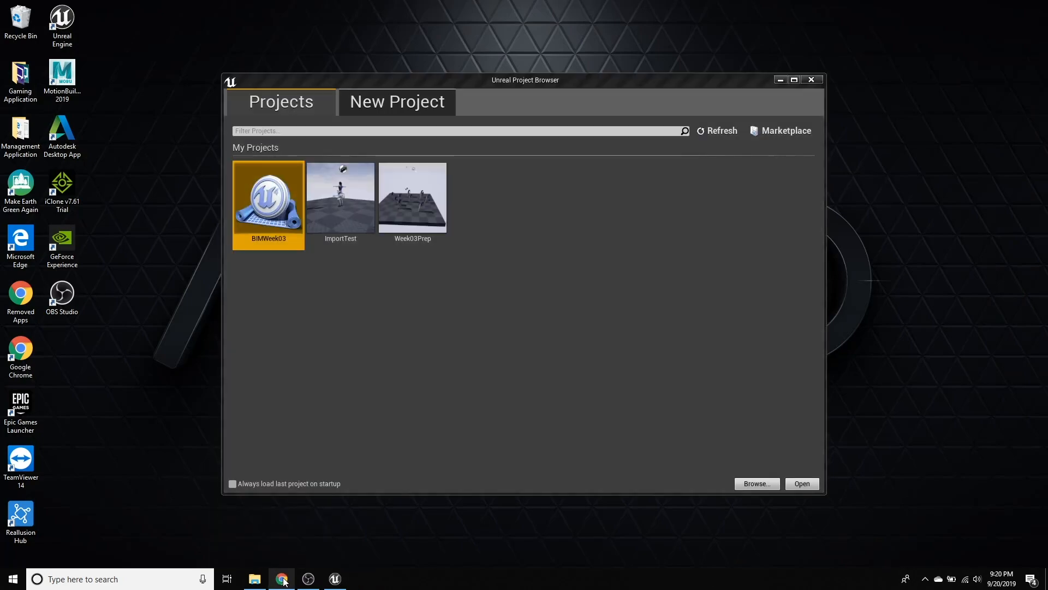
{"action": "left_click", "coordinate": [254, 556]}
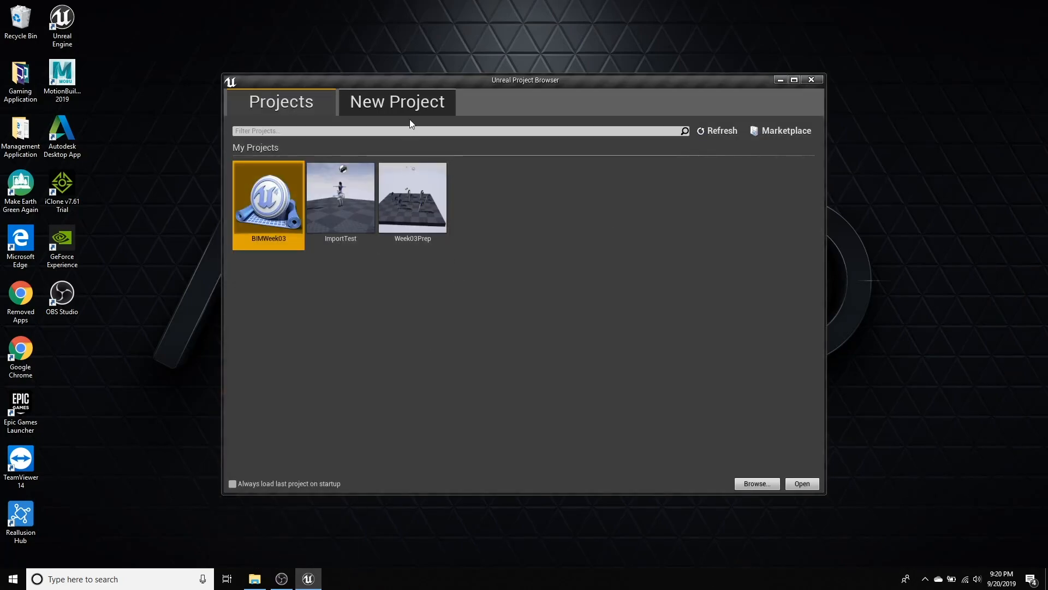
Create a Blank Blueprint project without starter content, named AvatarDancing.
{"action": "left_click", "coordinate": [403, 108]}
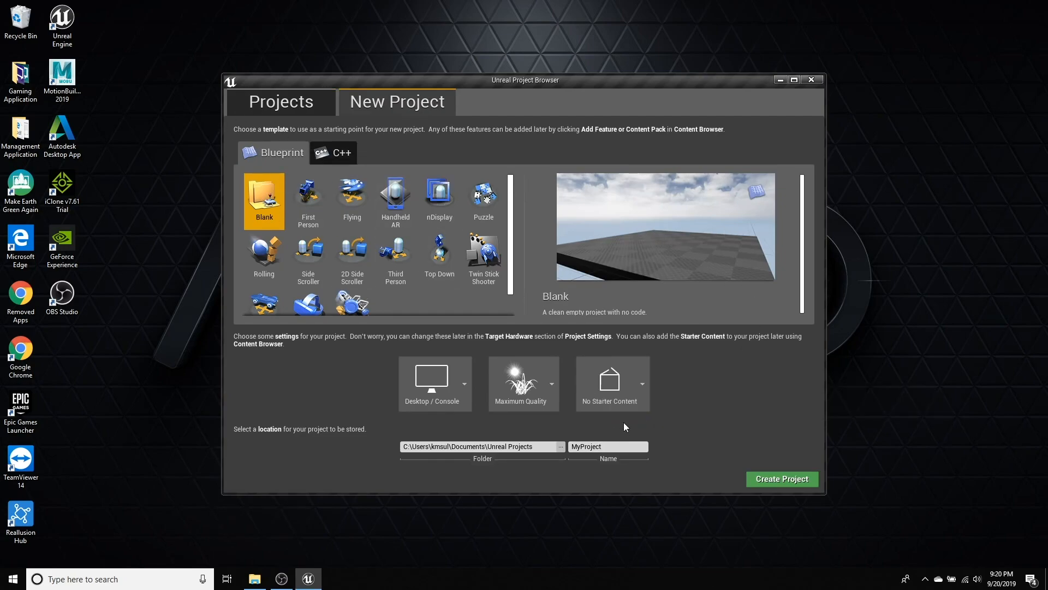
{"action": "left_click", "coordinate": [612, 446]}
{"action": "type", "text": "AvatarDancing"}
{"action": "left_click", "coordinate": [769, 477]}
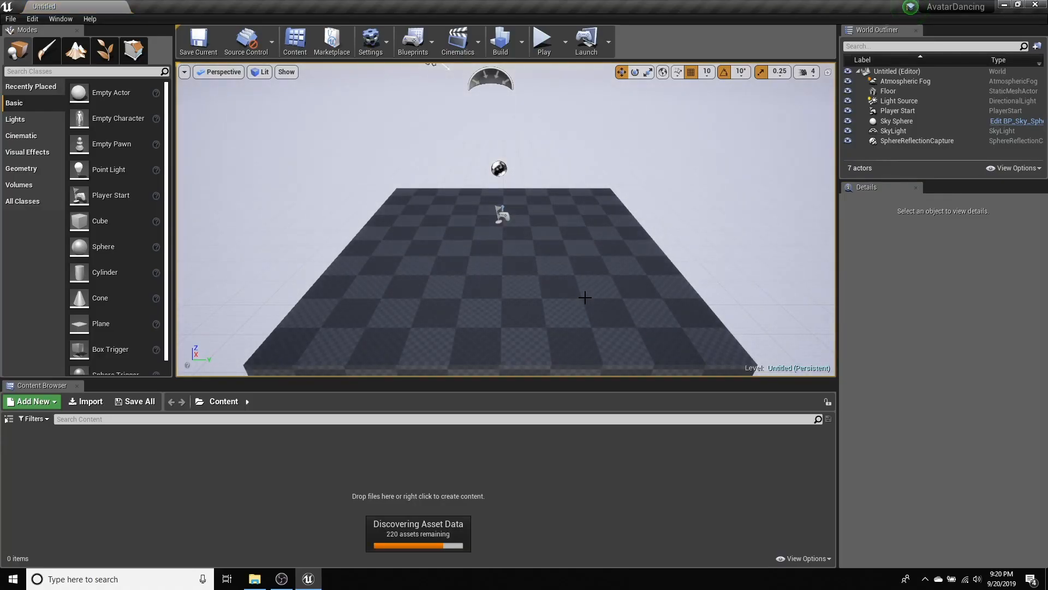
Create a folder named Avatar in the project's Content directory.
{"action": "right_click", "coordinate": [124, 463]}
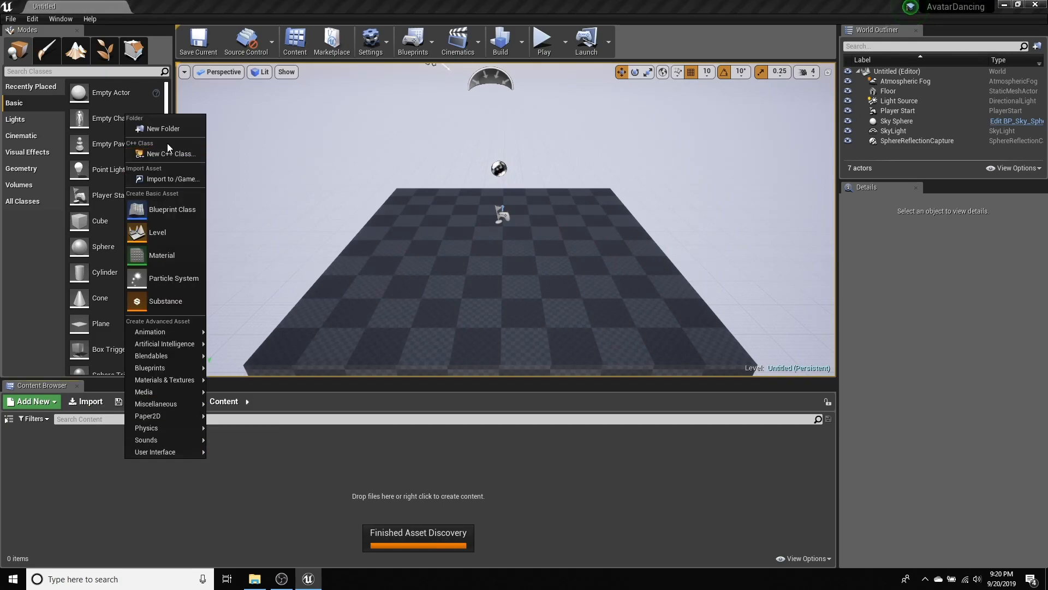
{"action": "left_click", "coordinate": [171, 130]}
{"action": "type", "text": "Avatar"}
{"action": "key", "text": "Return"}
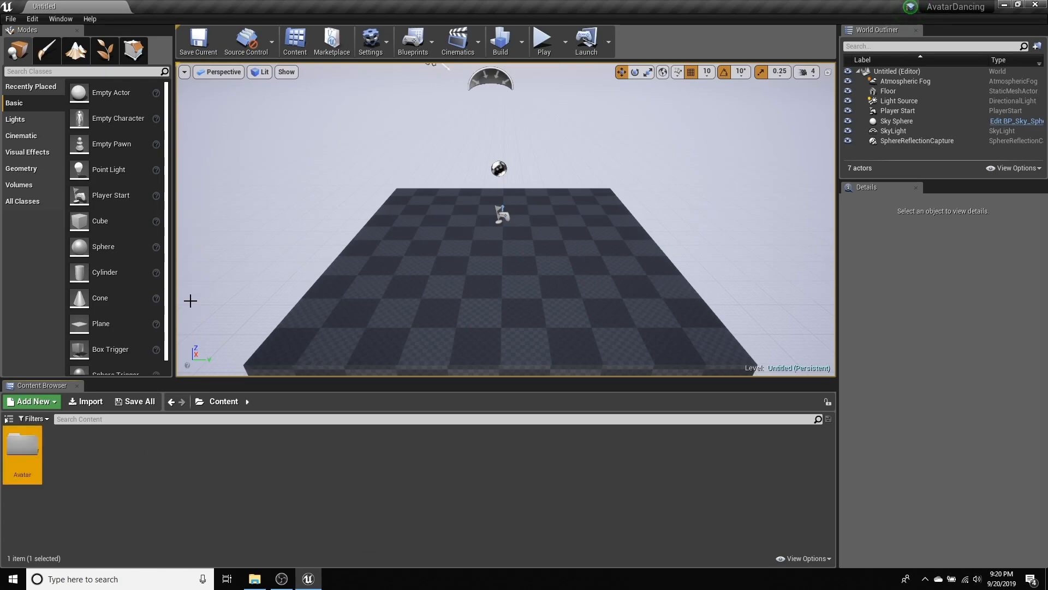
Import DemoAvatar_Rigged from Downloads into the Avatar folder as a skeletal mesh, leaving Skeleton at None, and dismiss the message log.
{"action": "double_click", "coordinate": [28, 452]}
{"action": "left_click", "coordinate": [87, 404]}
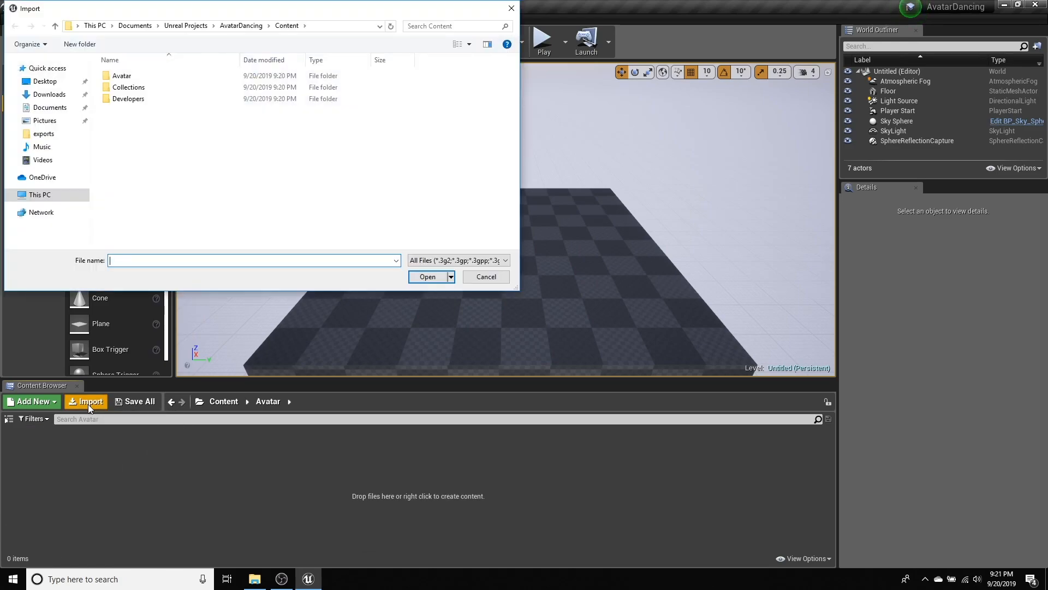
{"action": "left_click", "coordinate": [48, 94]}
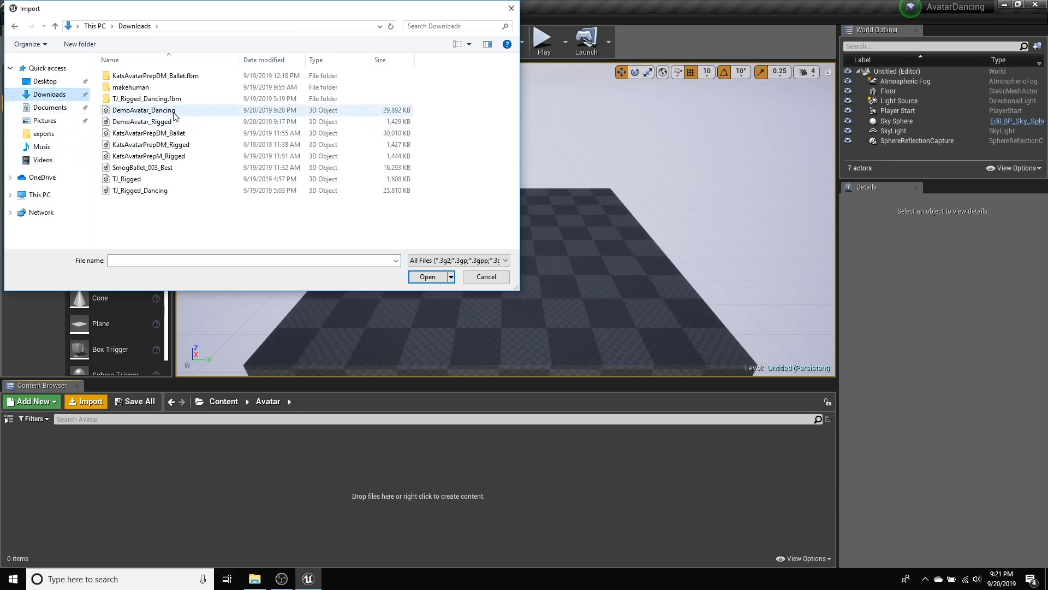
{"action": "left_click", "coordinate": [149, 122]}
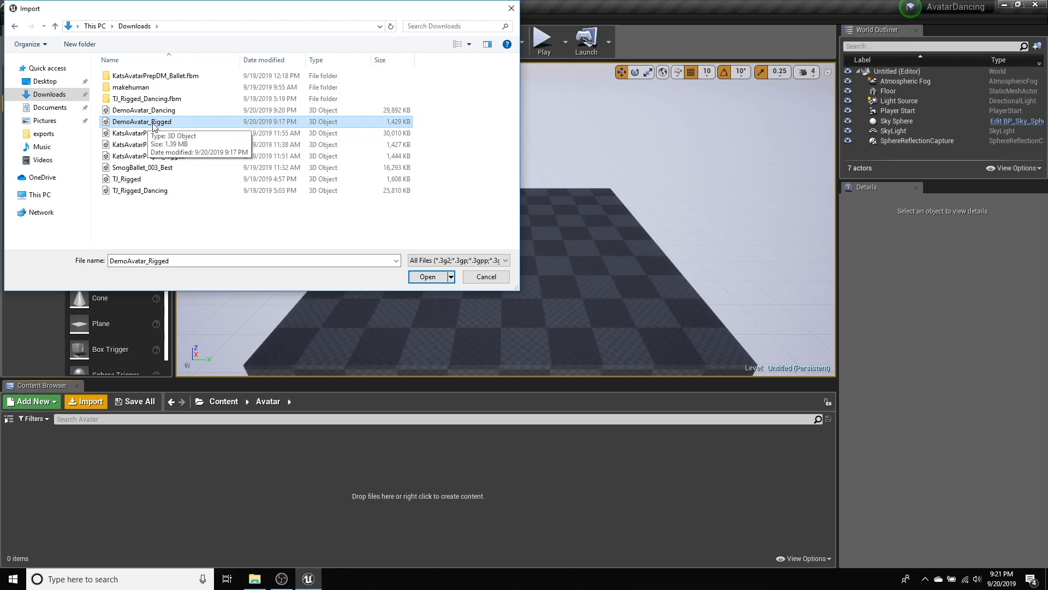
{"action": "left_click", "coordinate": [429, 278]}
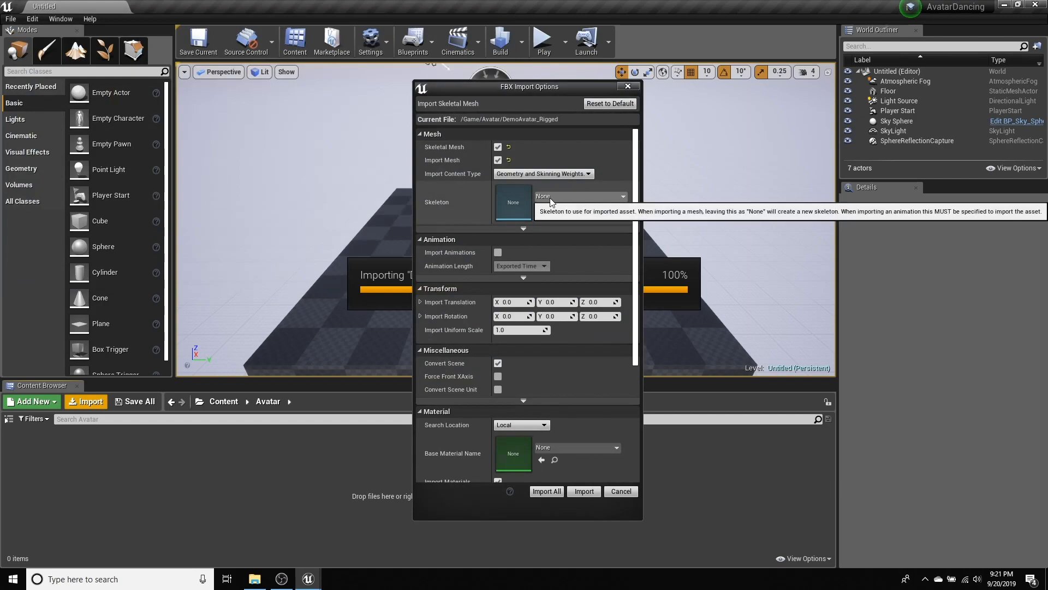
{"action": "left_click", "coordinate": [548, 493]}
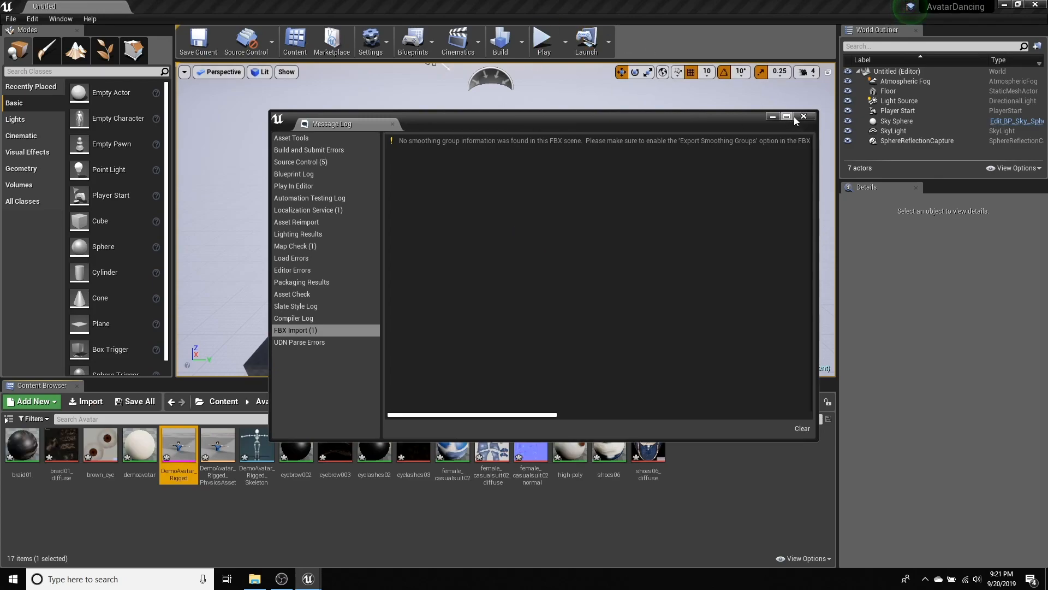
{"action": "left_click", "coordinate": [804, 117]}
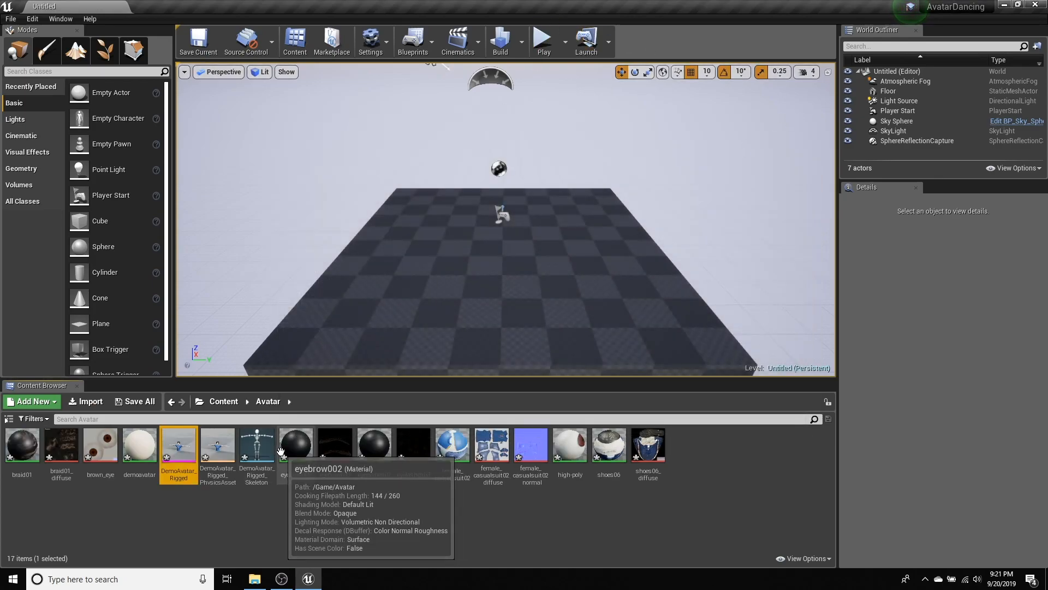
Inspect the DemoAvatar_Rigged skeletal mesh and its material slots in the mesh editor, and close the editor.
{"action": "double_click", "coordinate": [183, 455]}
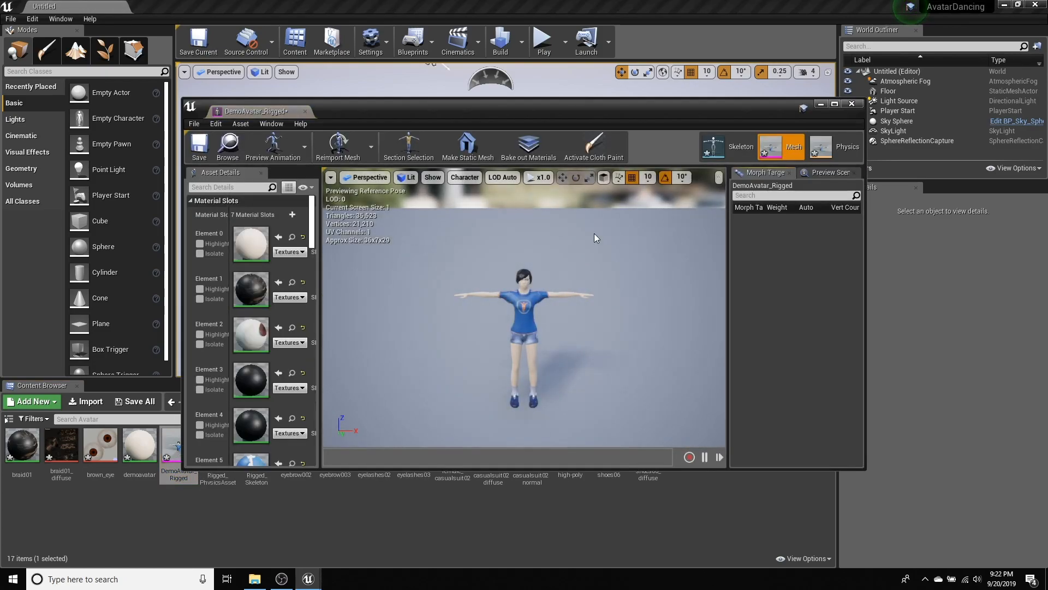
{"action": "scroll", "coordinate": [526, 314], "scroll_direction": "down", "scroll_amount": 4}
{"action": "scroll", "coordinate": [525, 313], "scroll_direction": "down", "scroll_amount": 2}
{"action": "scroll", "coordinate": [530, 322], "scroll_direction": "up", "scroll_amount": 6}
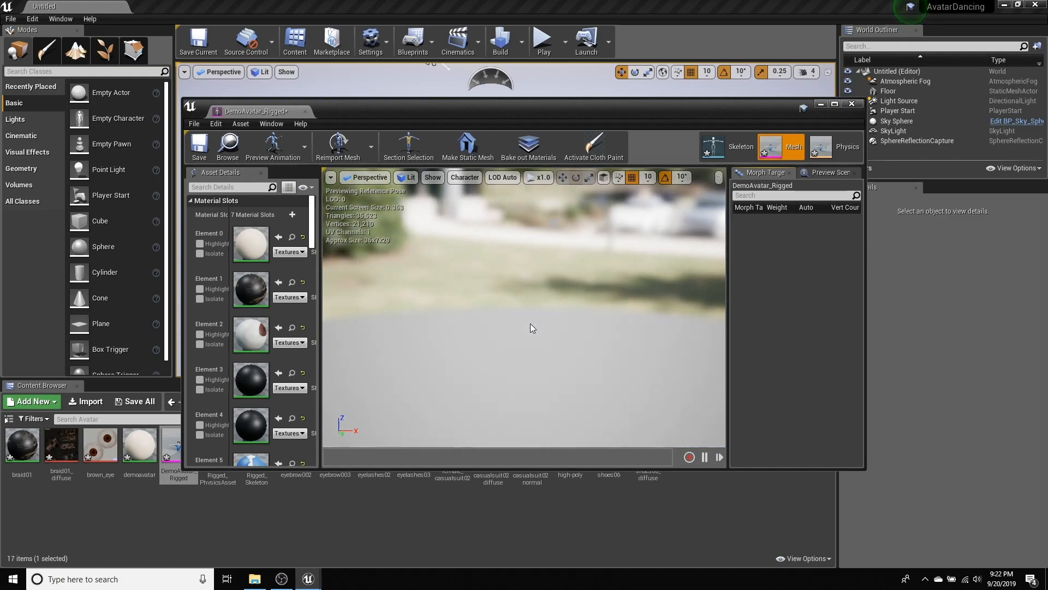
{"action": "key", "text": "f"}
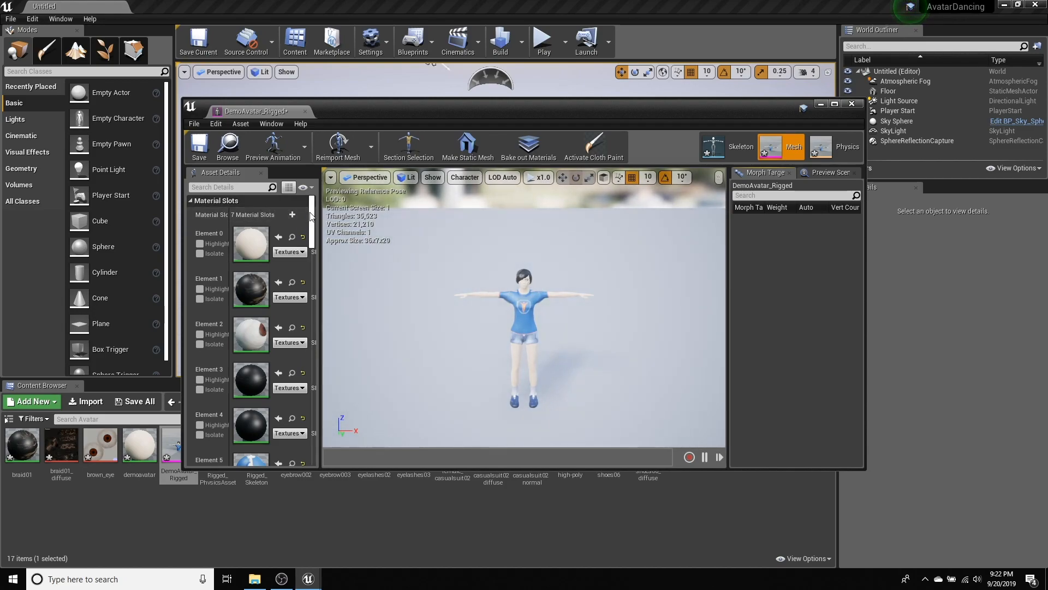
{"action": "scroll", "coordinate": [278, 246], "scroll_direction": "down", "scroll_amount": 6}
{"action": "scroll", "coordinate": [267, 268], "scroll_direction": "up", "scroll_amount": 5}
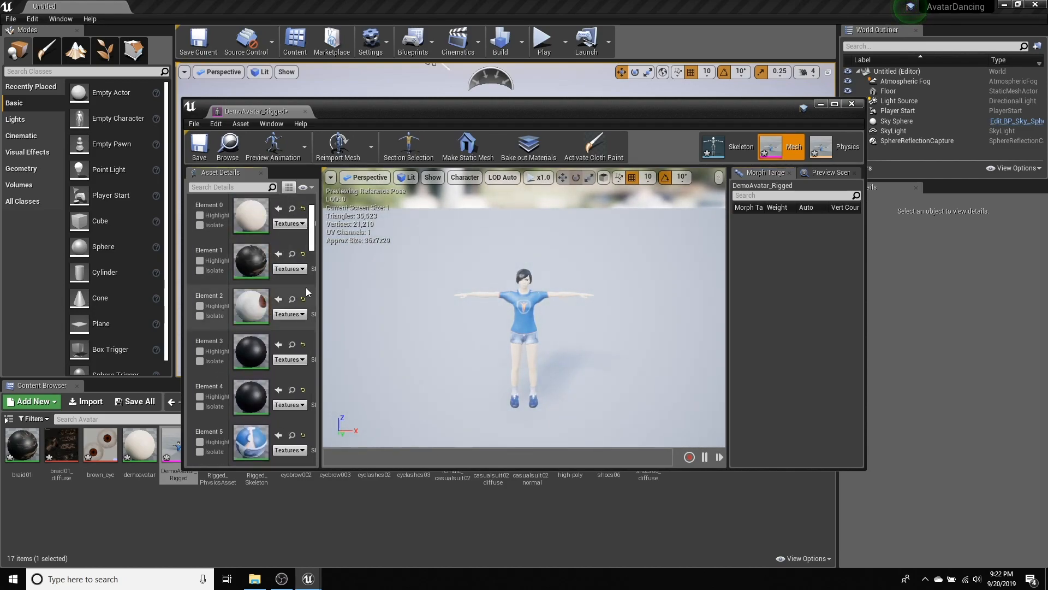
{"action": "left_click_drag", "start_coordinate": [314, 224], "coordinate": [316, 247]}
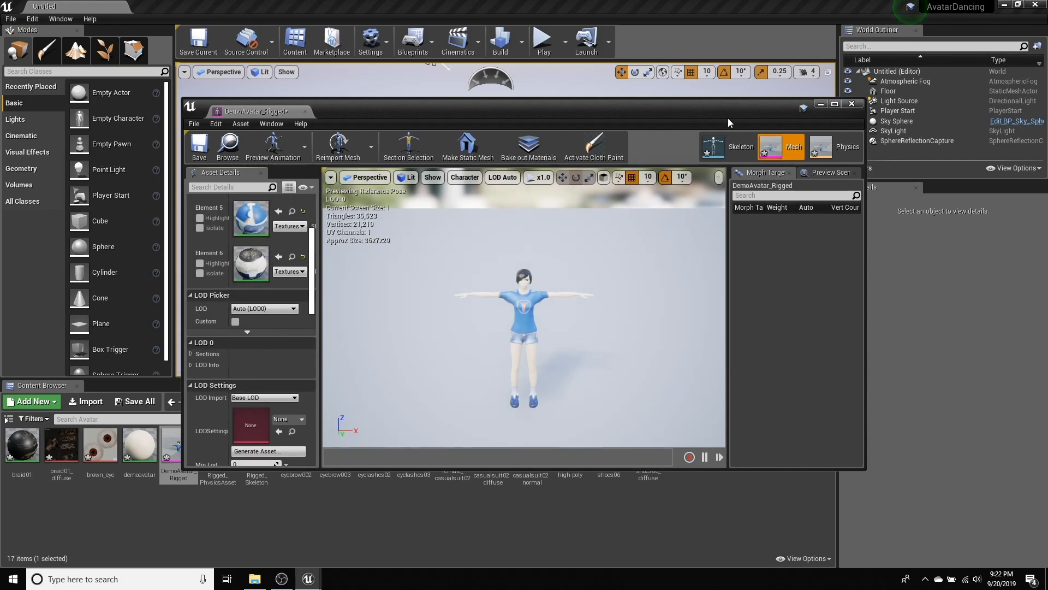
{"action": "left_click", "coordinate": [852, 104]}
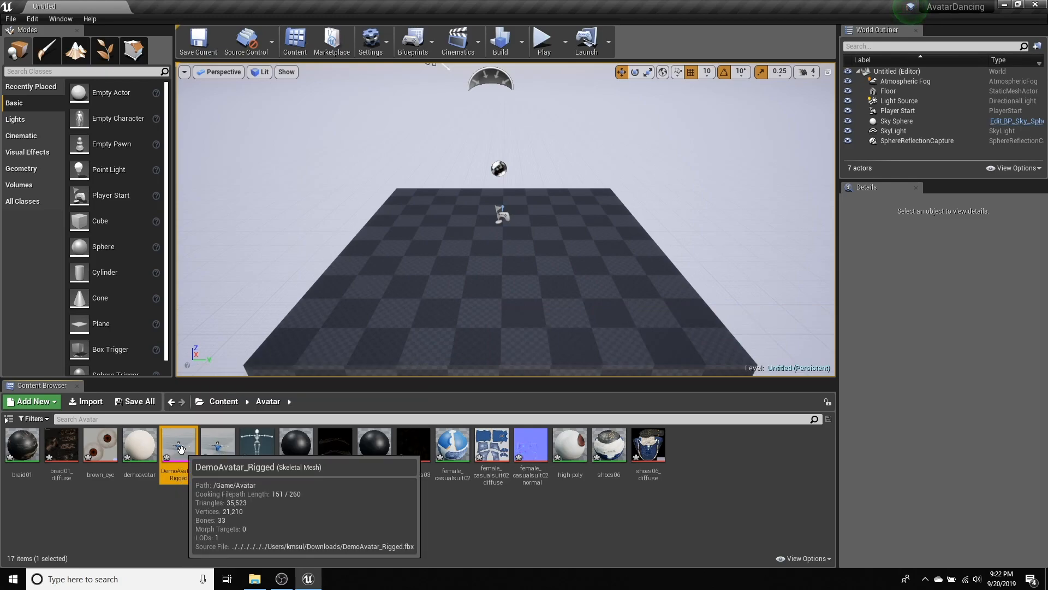
Import the DemoAvatar_Dancing animation from Downloads into the Avatar folder with Import Mesh off, using DemoAvatar_Rigged_Skeleton as the skeleton.
{"action": "left_click", "coordinate": [91, 402]}
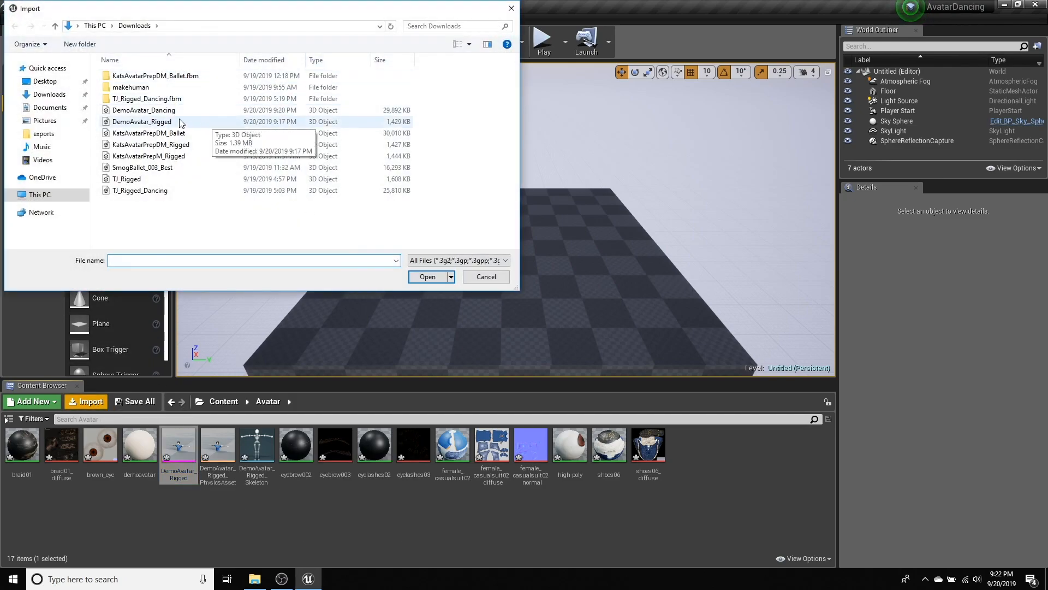
{"action": "left_click", "coordinate": [160, 112]}
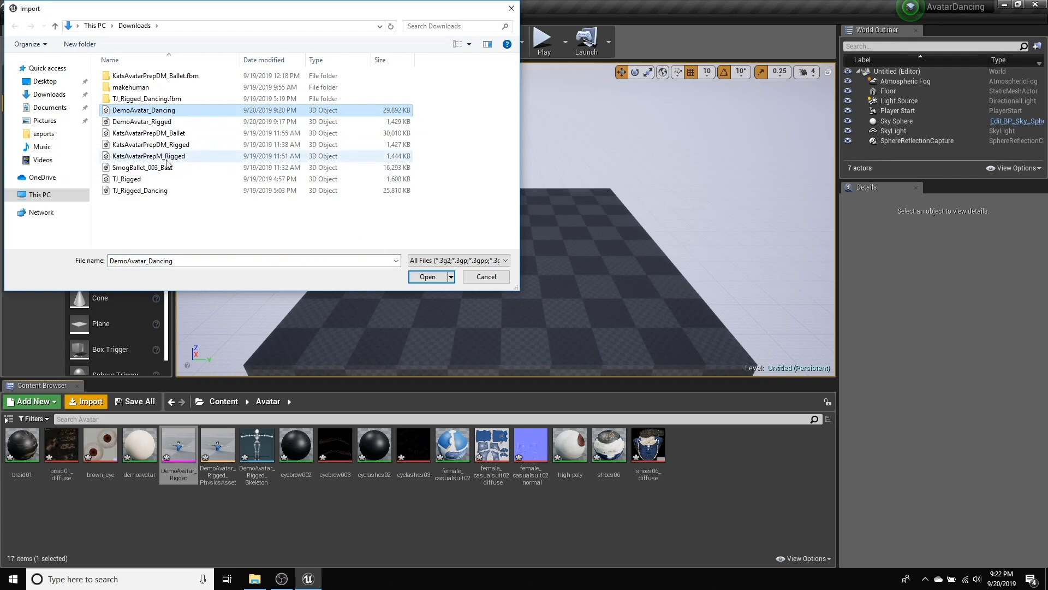
{"action": "left_click", "coordinate": [428, 277]}
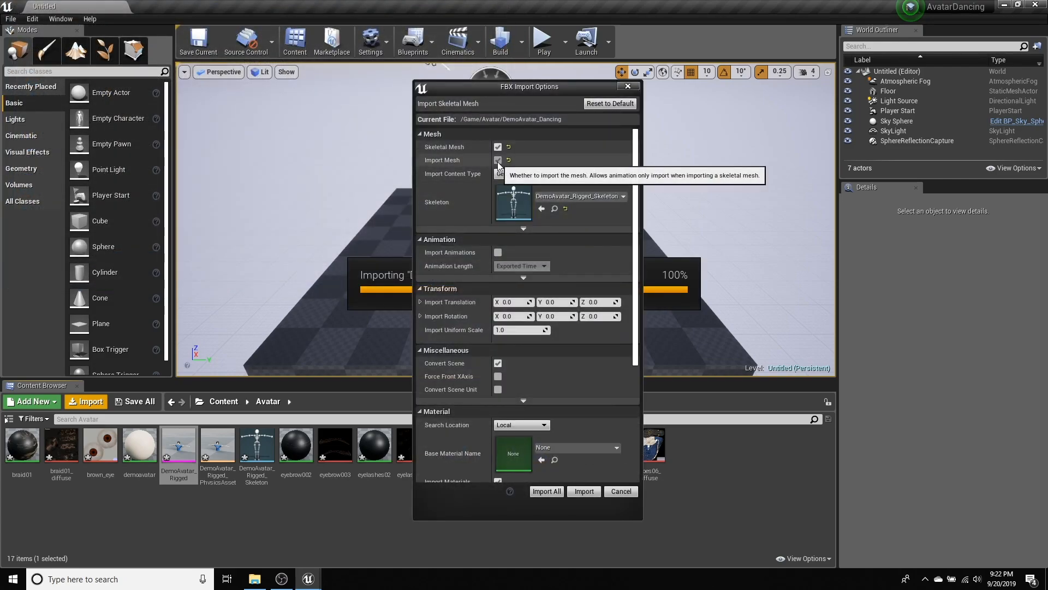
{"action": "left_click", "coordinate": [498, 161]}
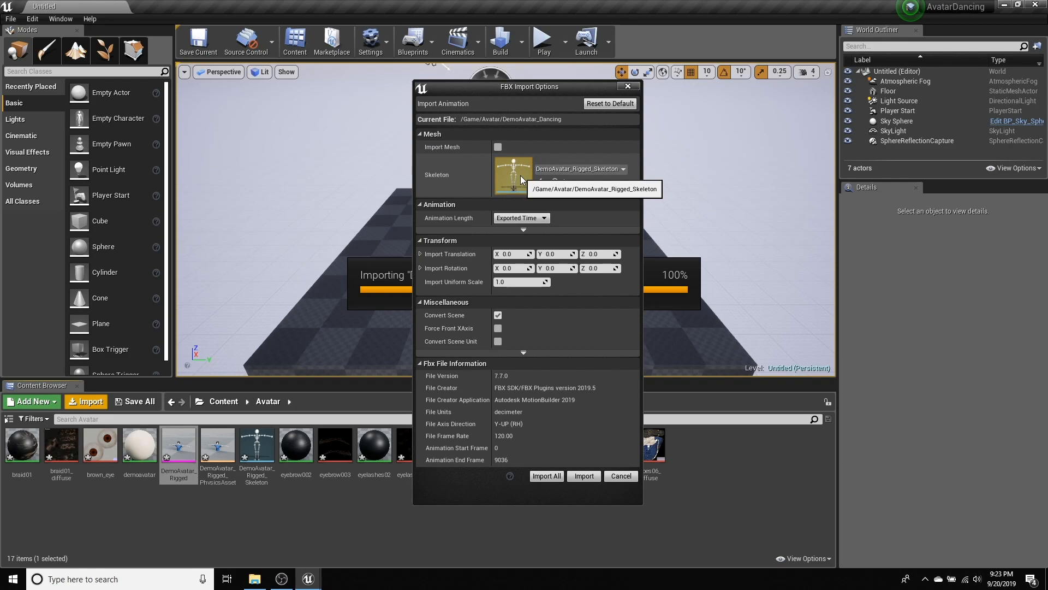
{"action": "left_click", "coordinate": [547, 476]}
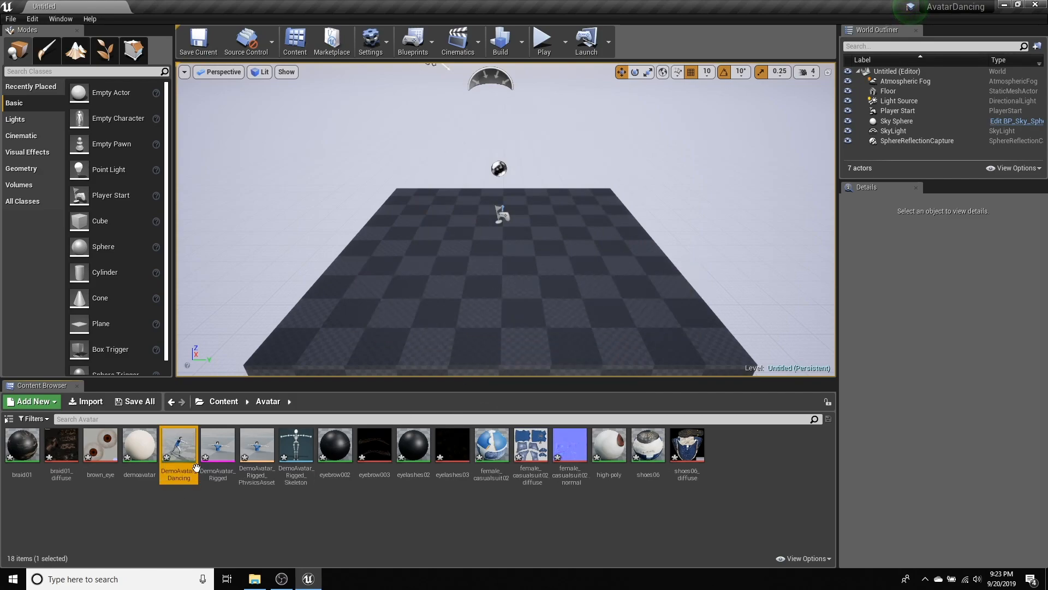
Open the DemoAvatar_Dancing animation, dock its editor in the main window, pause playback and rewind to frame 0.
{"action": "double_click", "coordinate": [190, 457]}
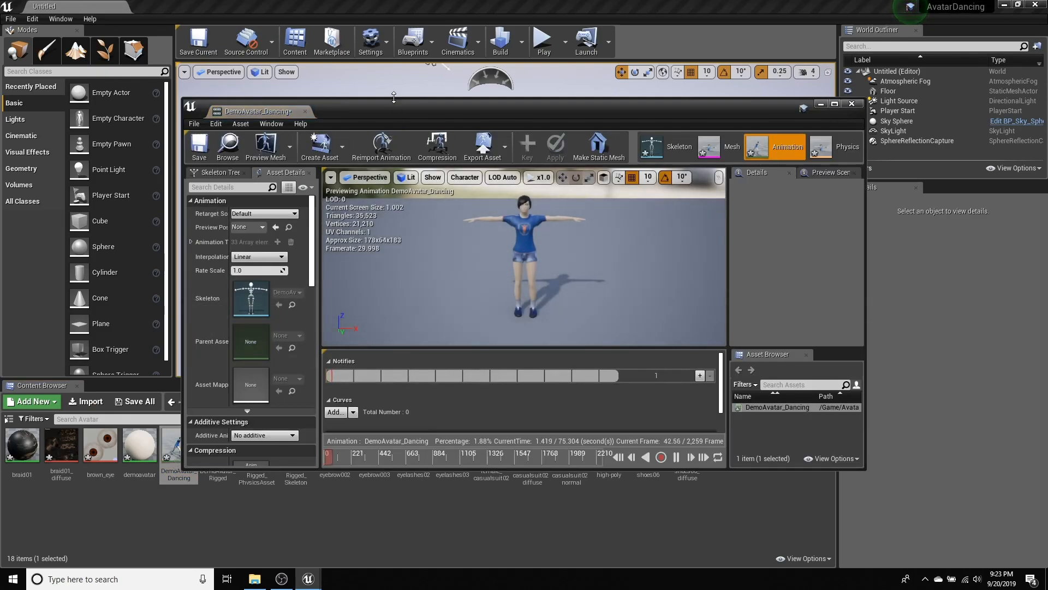
{"action": "left_click_drag", "start_coordinate": [277, 110], "coordinate": [247, 57]}
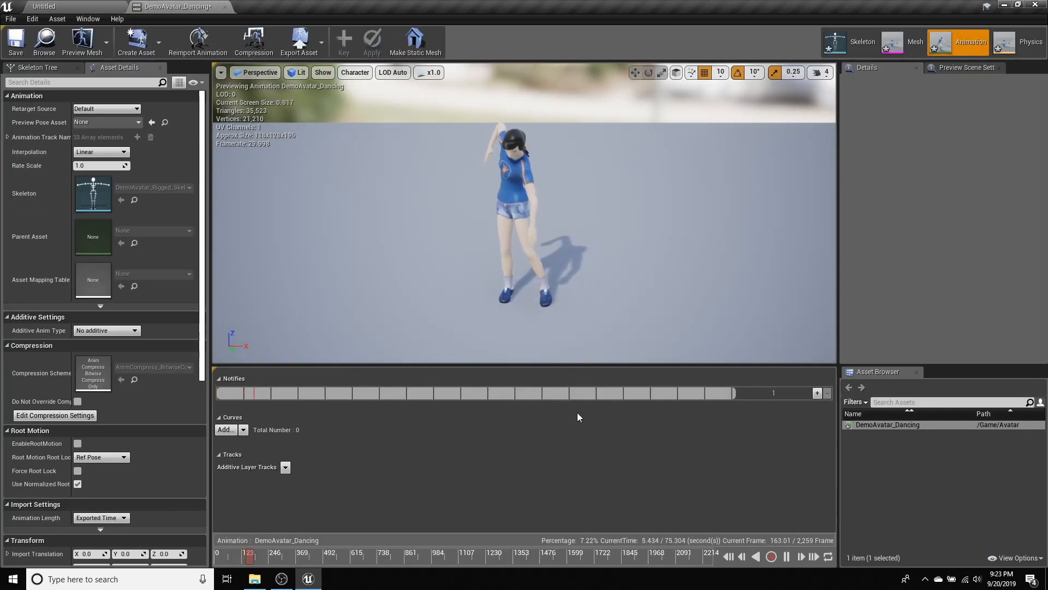
{"action": "left_click", "coordinate": [786, 555]}
{"action": "left_click_drag", "start_coordinate": [262, 559], "coordinate": [209, 555]}
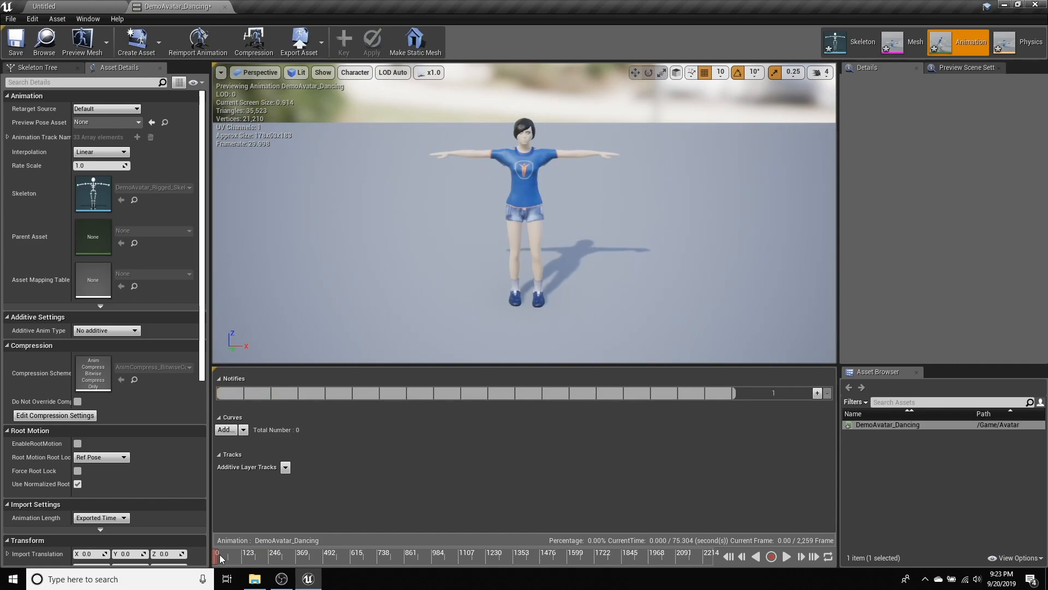
Trim the T-pose start by removing frame 0 to frame 131, save the animation, and close its editor.
{"action": "left_click_drag", "start_coordinate": [218, 563], "coordinate": [243, 558]}
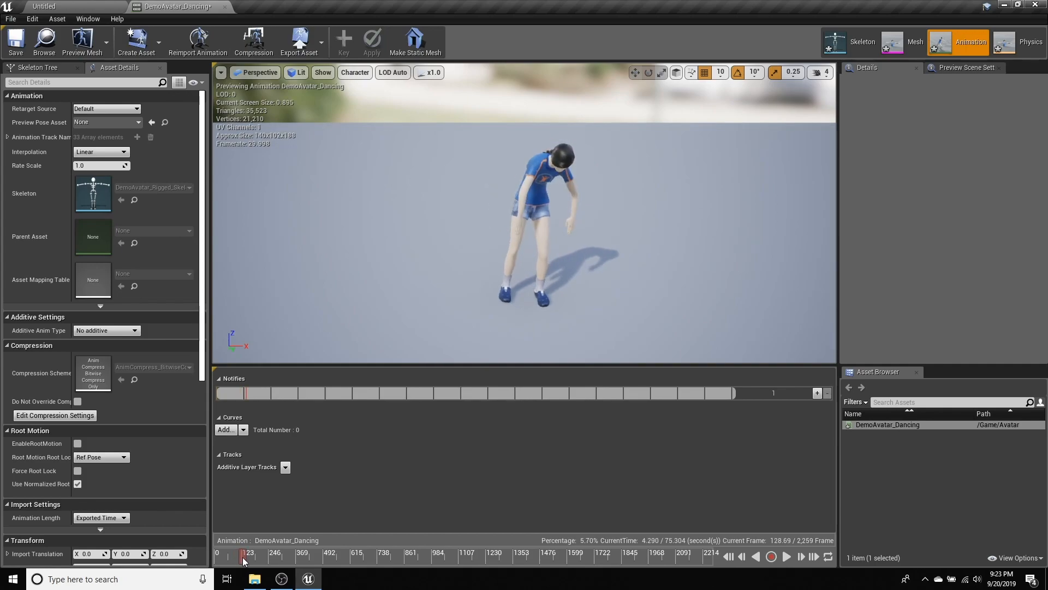
{"action": "right_click", "coordinate": [243, 560]}
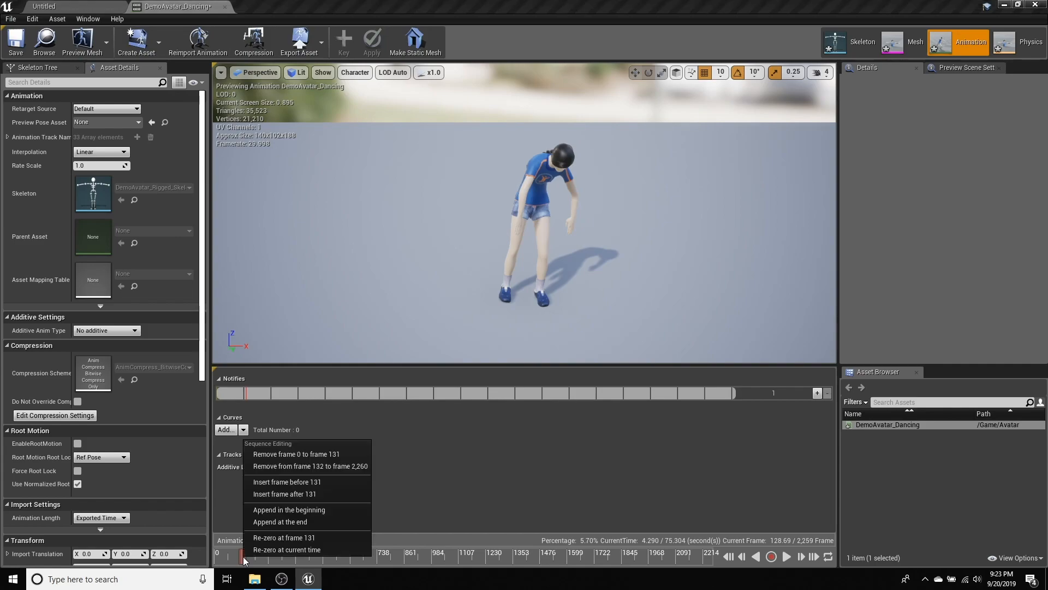
{"action": "left_click", "coordinate": [272, 457]}
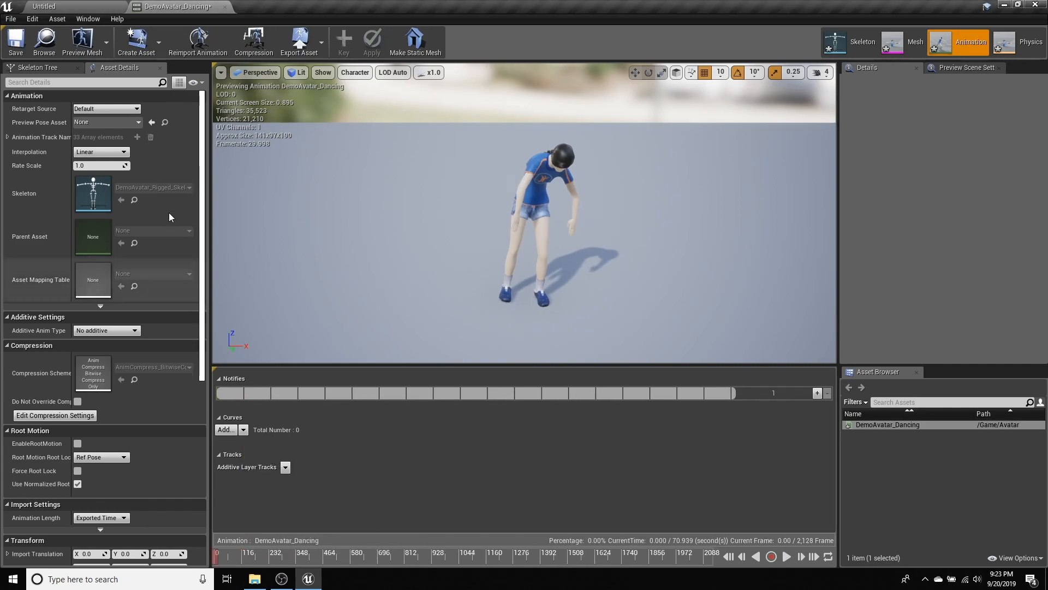
{"action": "left_click", "coordinate": [22, 42]}
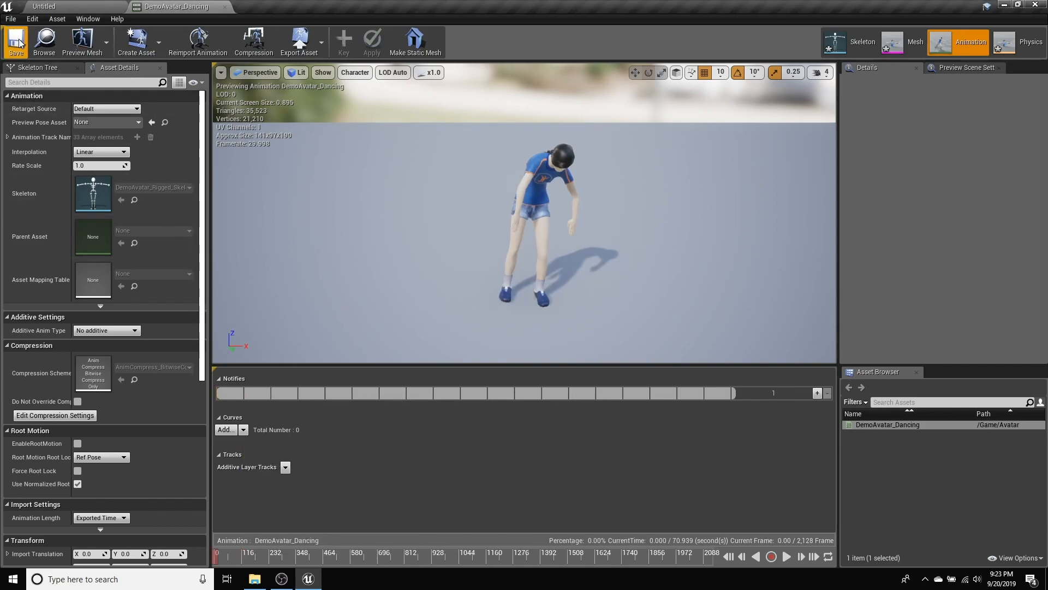
{"action": "left_click", "coordinate": [225, 8]}
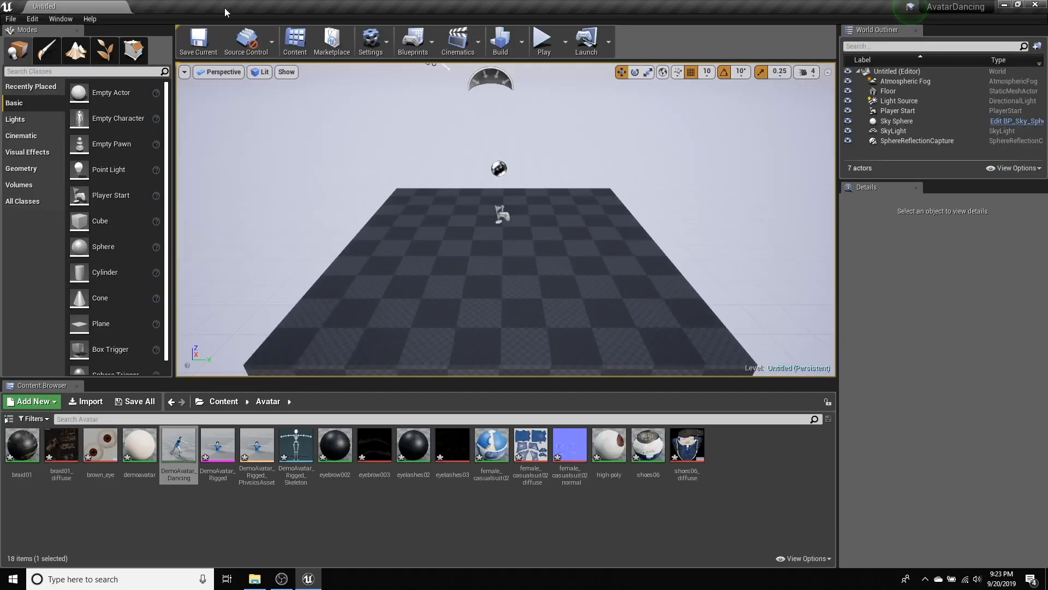
Place the DemoAvatar_Dancing animation on the level floor at about X -150, Y -240, and play-test the level.
{"action": "left_click_drag", "start_coordinate": [183, 448], "coordinate": [420, 264]}
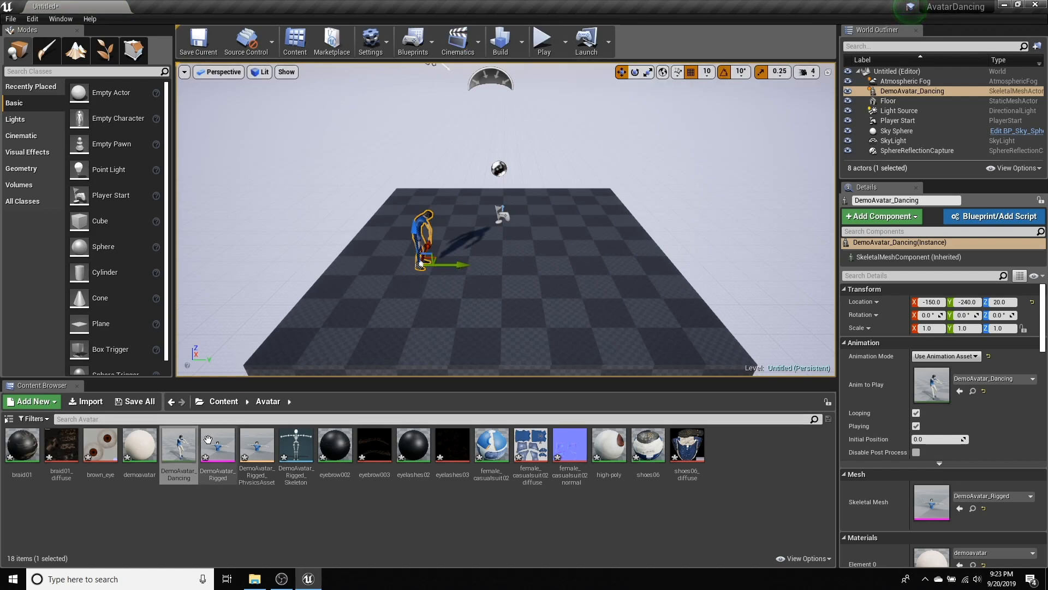
{"action": "left_click", "coordinate": [544, 43]}
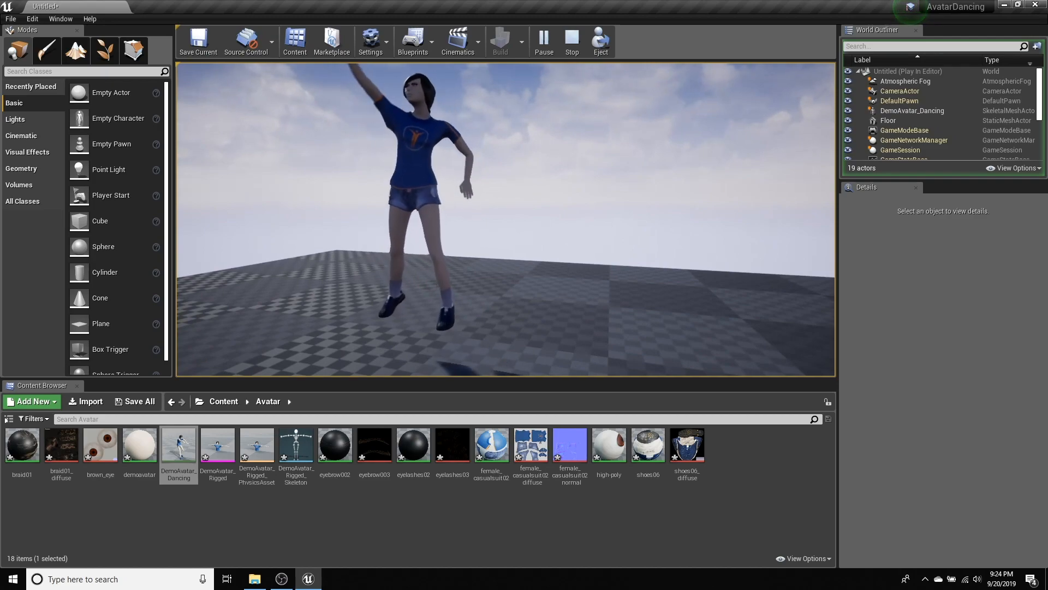
{"action": "key", "text": "shift+F1"}
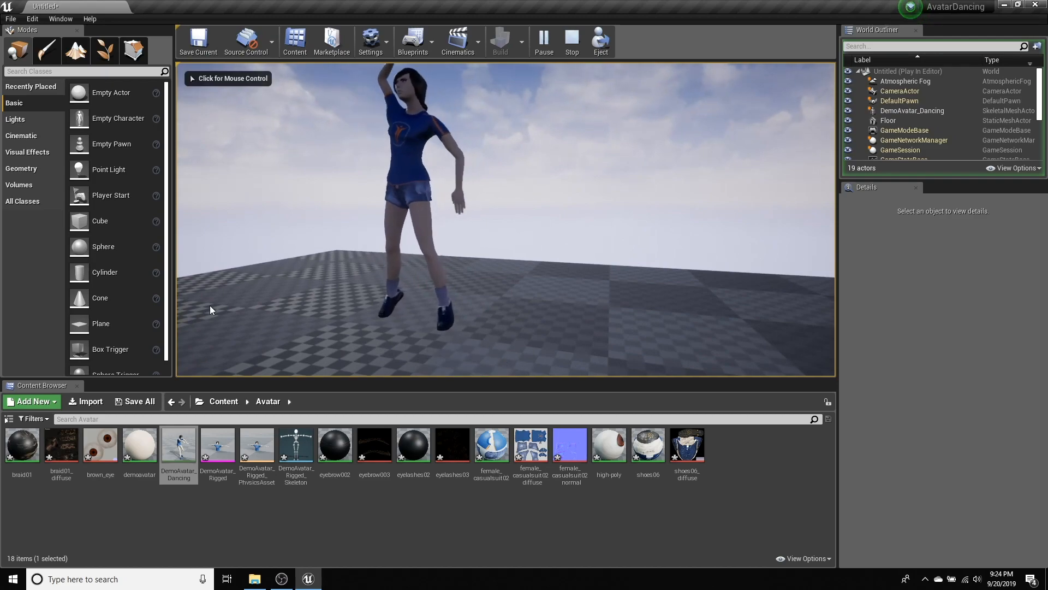
{"action": "left_click", "coordinate": [574, 41]}
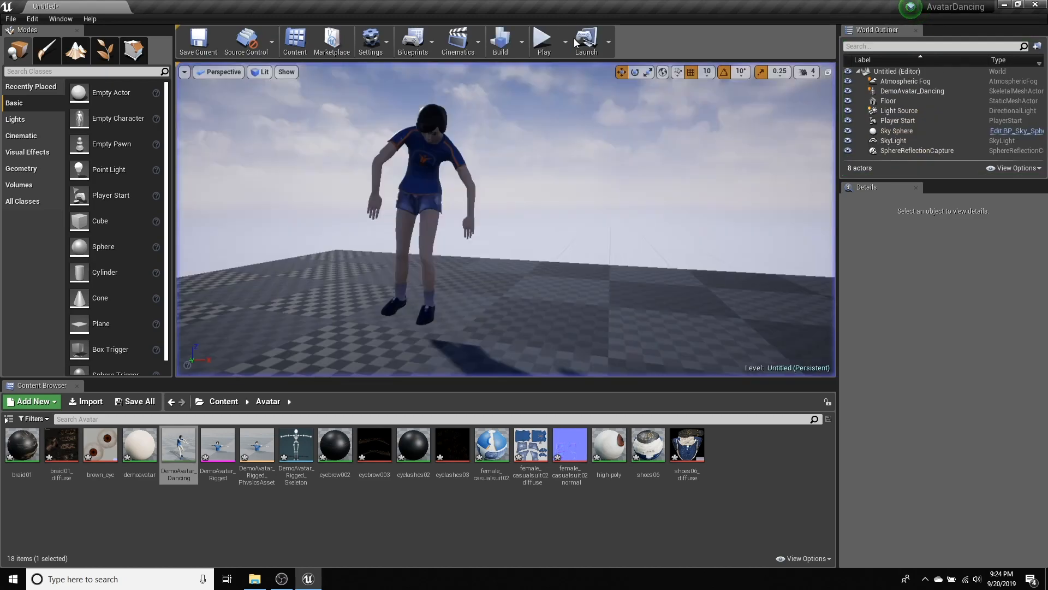
Disable Playing on the DemoAvatar_Dancing actor and play-test the level to check its idle pose.
{"action": "left_click", "coordinate": [922, 91]}
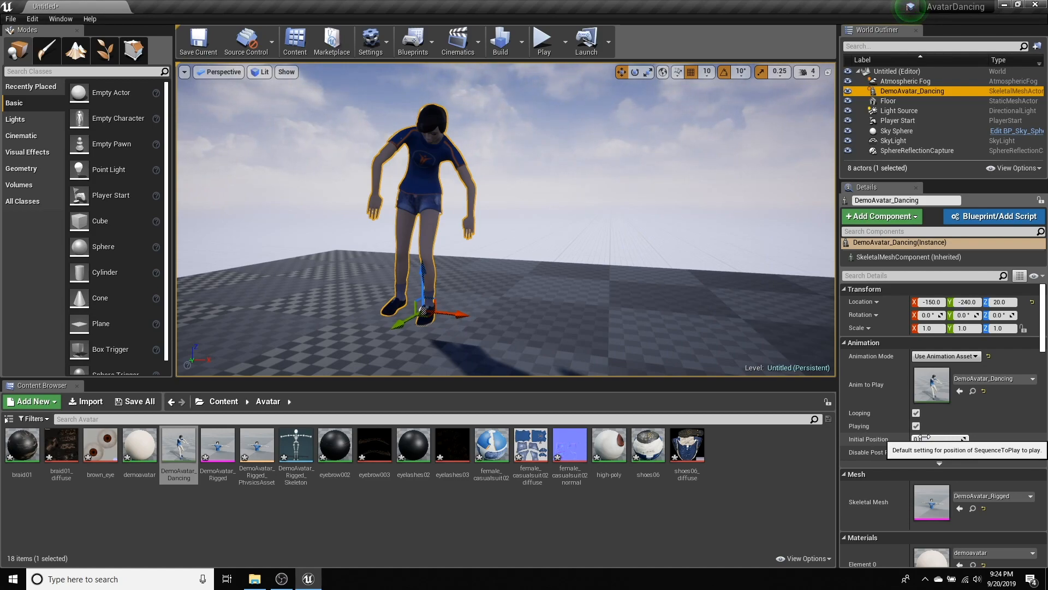
{"action": "left_click", "coordinate": [916, 426]}
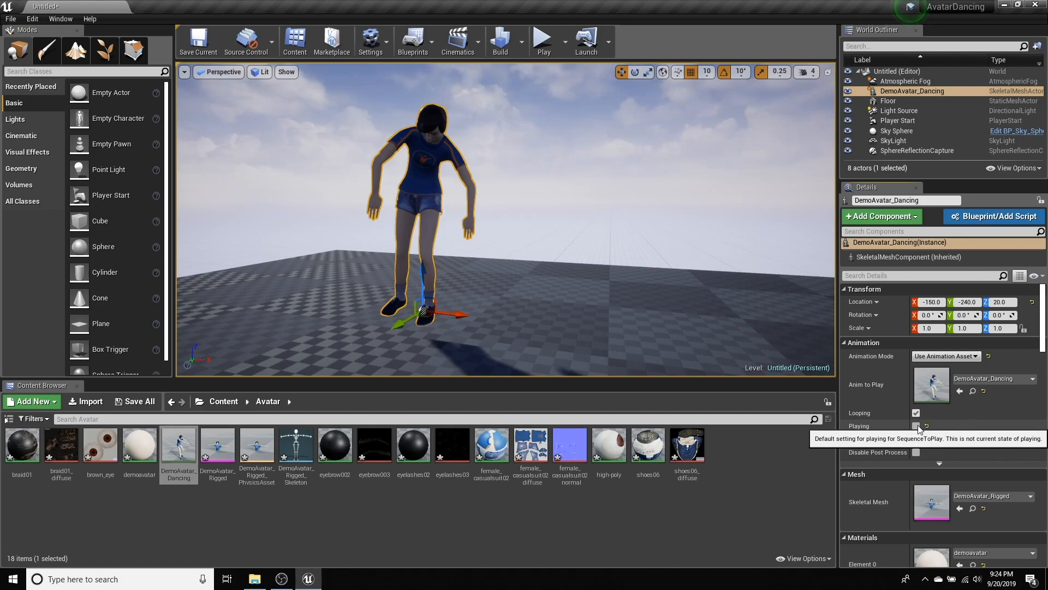
{"action": "left_click", "coordinate": [544, 41]}
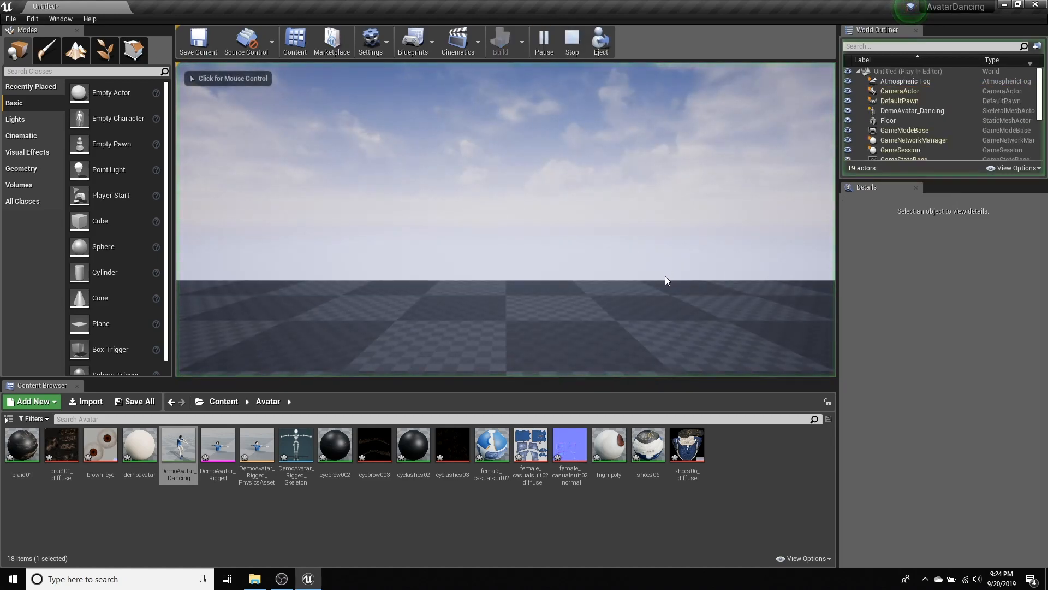
{"action": "left_click", "coordinate": [666, 277]}
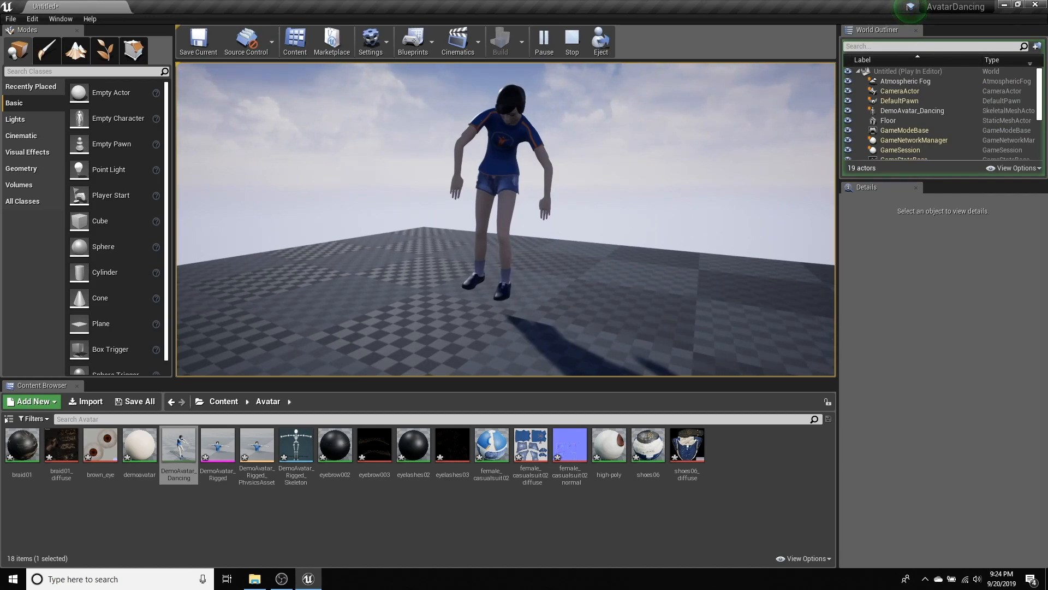
{"action": "key", "text": "shift+F1"}
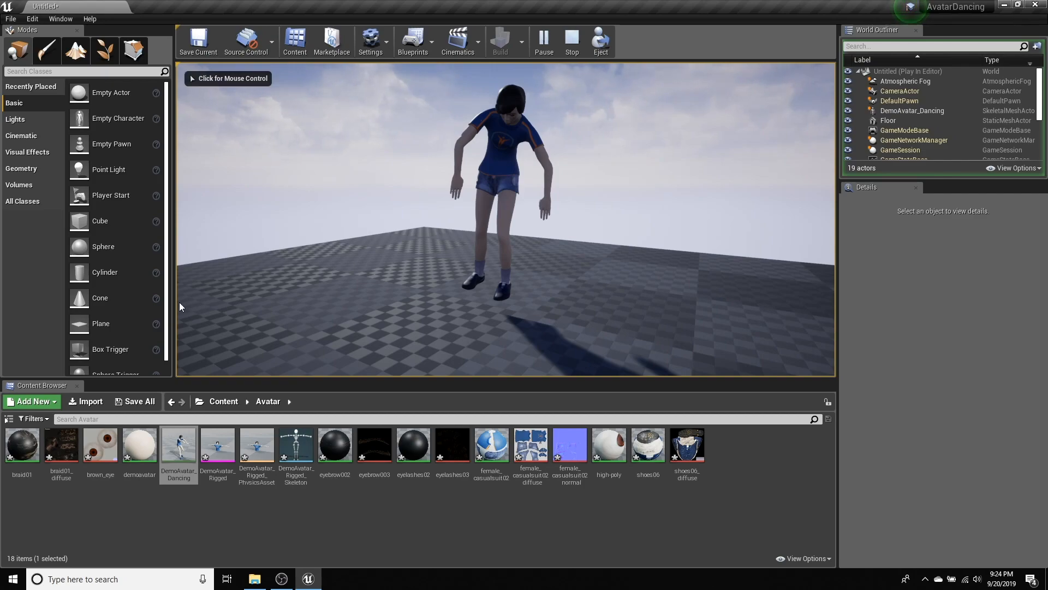
{"action": "left_click", "coordinate": [573, 39]}
With the DemoAvatar_Dancing actor selected, open the Level Blueprint, dock it in the main window, and delete its default event nodes.
{"action": "left_click", "coordinate": [926, 91]}
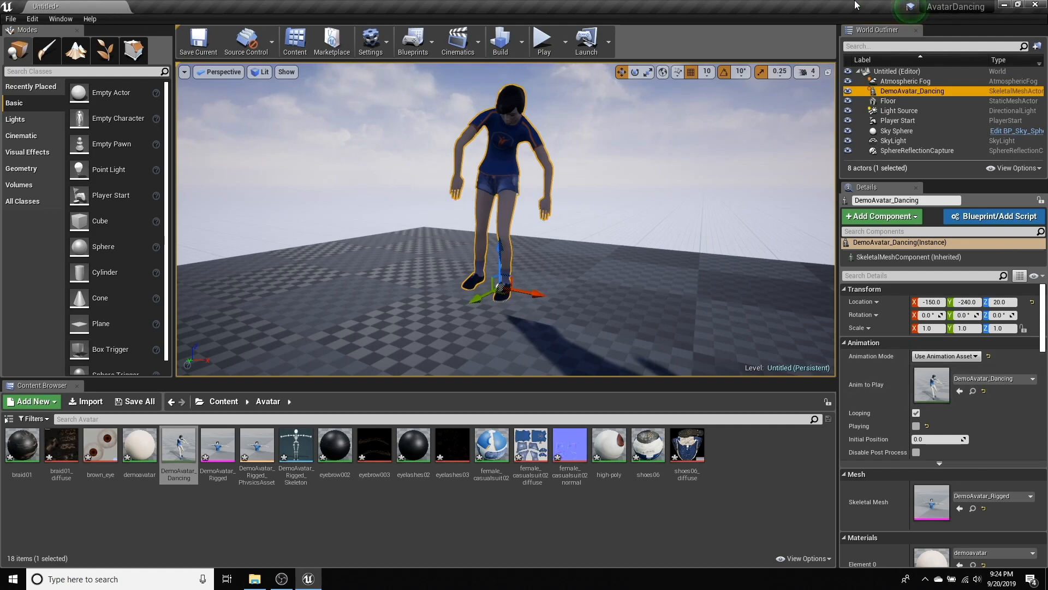
{"action": "left_click", "coordinate": [423, 49]}
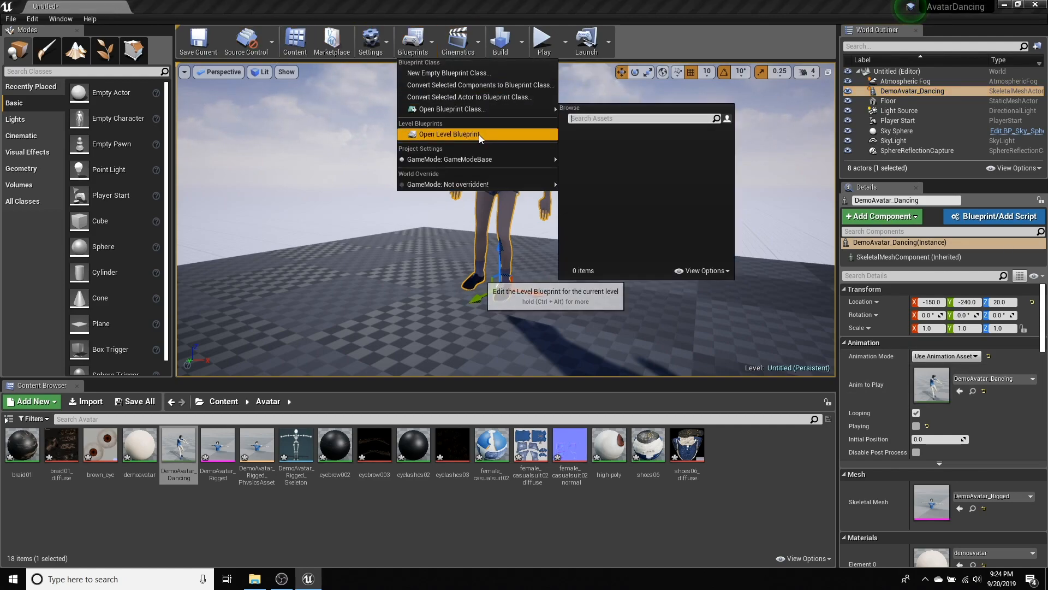
{"action": "left_click", "coordinate": [479, 133]}
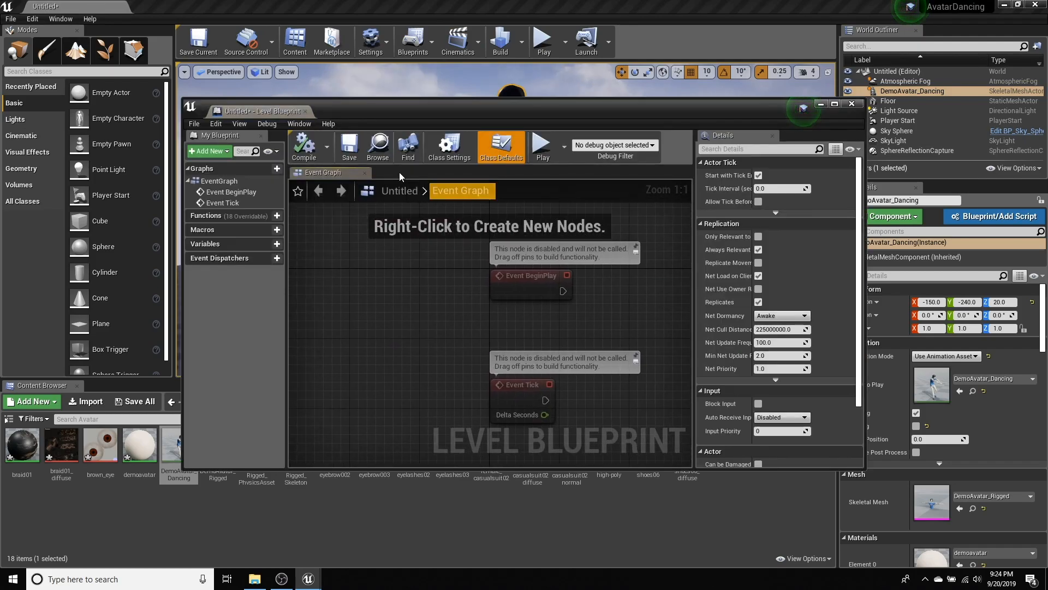
{"action": "left_click_drag", "start_coordinate": [315, 104], "coordinate": [205, 10]}
{"action": "left_click_drag", "start_coordinate": [312, 120], "coordinate": [562, 341]}
{"action": "key", "text": "Delete"}
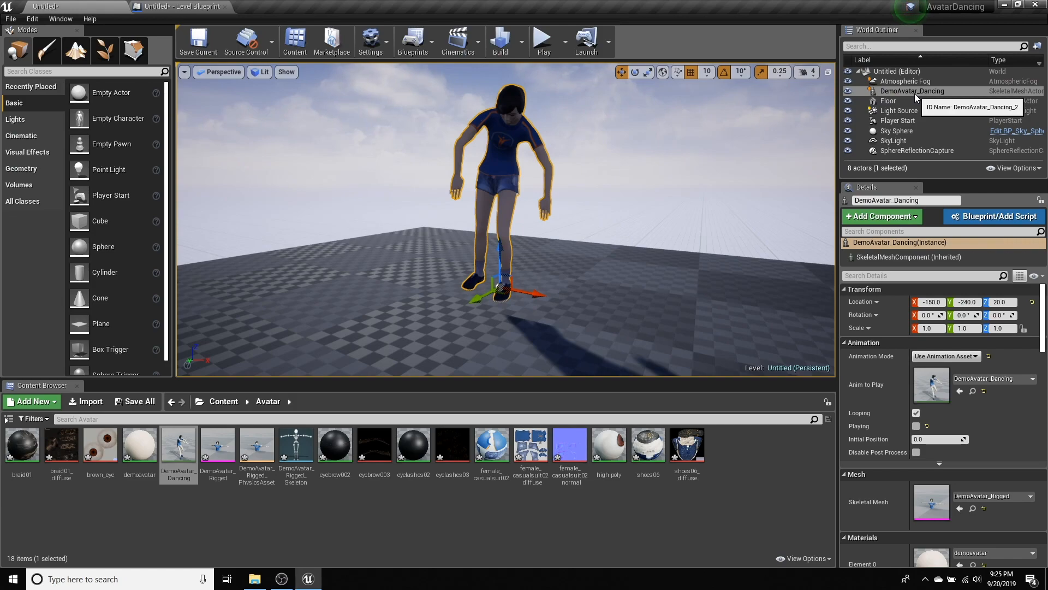
Add a reference to the DemoAvatar_Dancing actor in the Level Blueprint's Event Graph.
{"action": "left_click", "coordinate": [151, 6]}
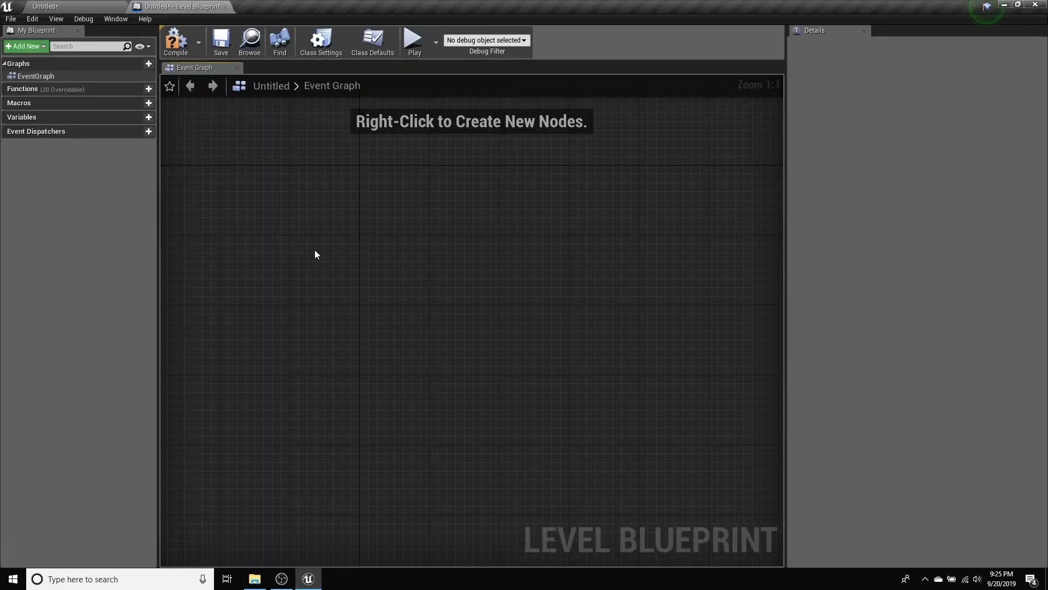
{"action": "right_click", "coordinate": [380, 210]}
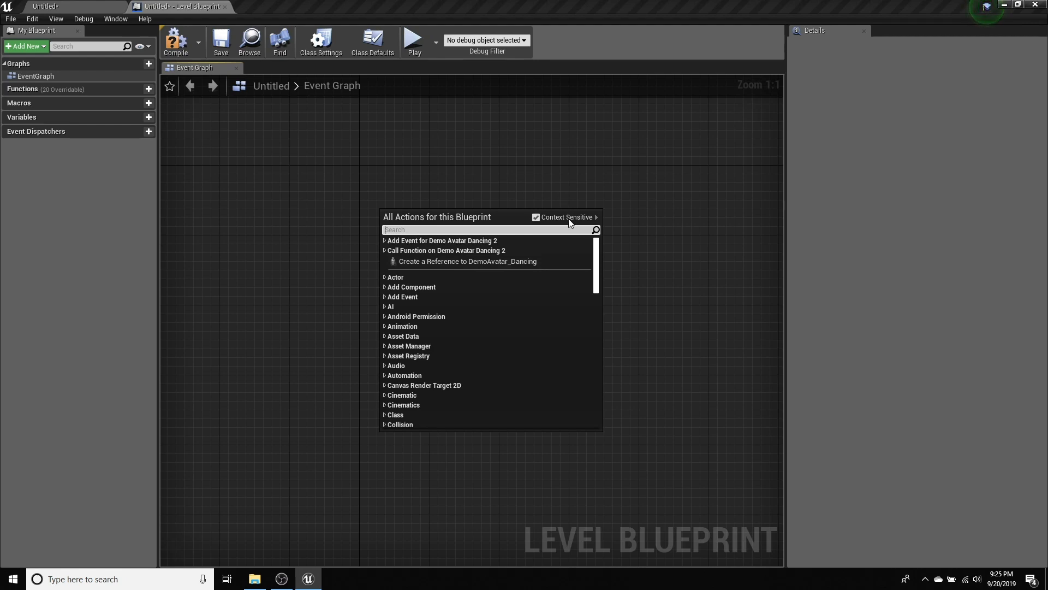
{"action": "left_click", "coordinate": [62, 5]}
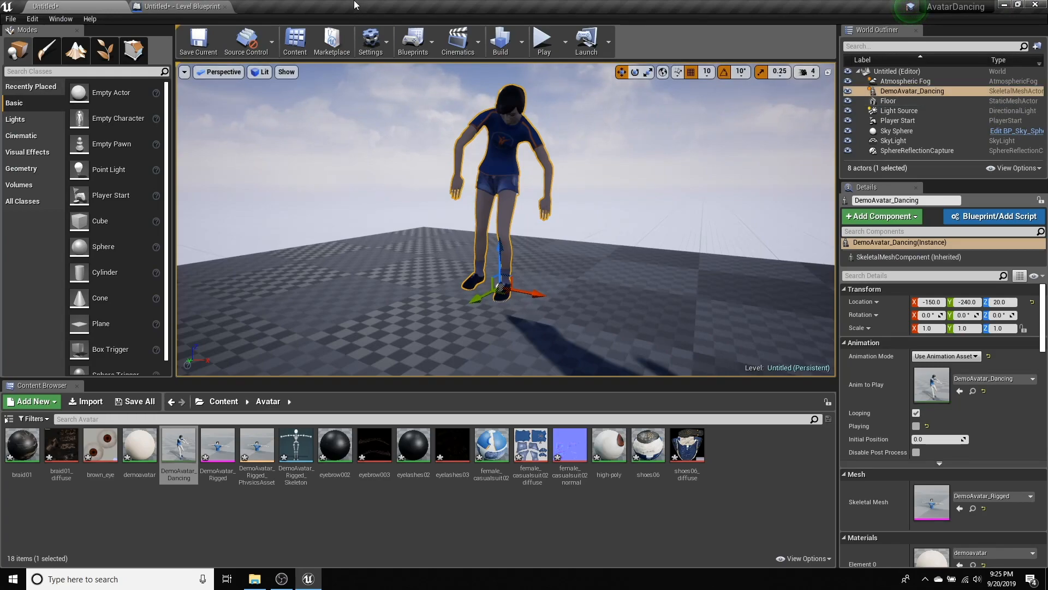
{"action": "left_click", "coordinate": [182, 6]}
{"action": "right_click", "coordinate": [342, 208]}
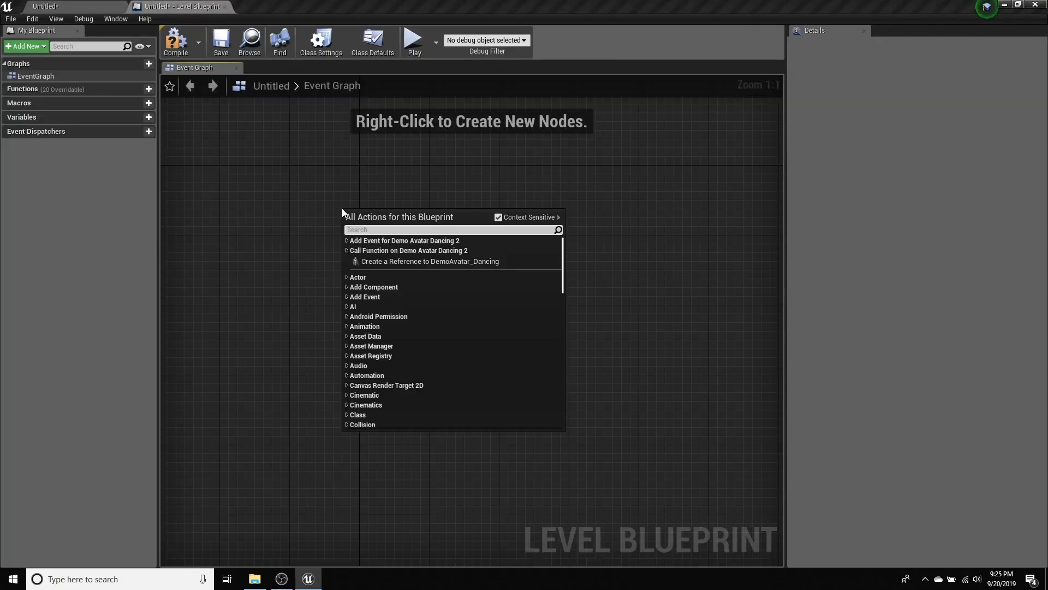
{"action": "left_click", "coordinate": [402, 260]}
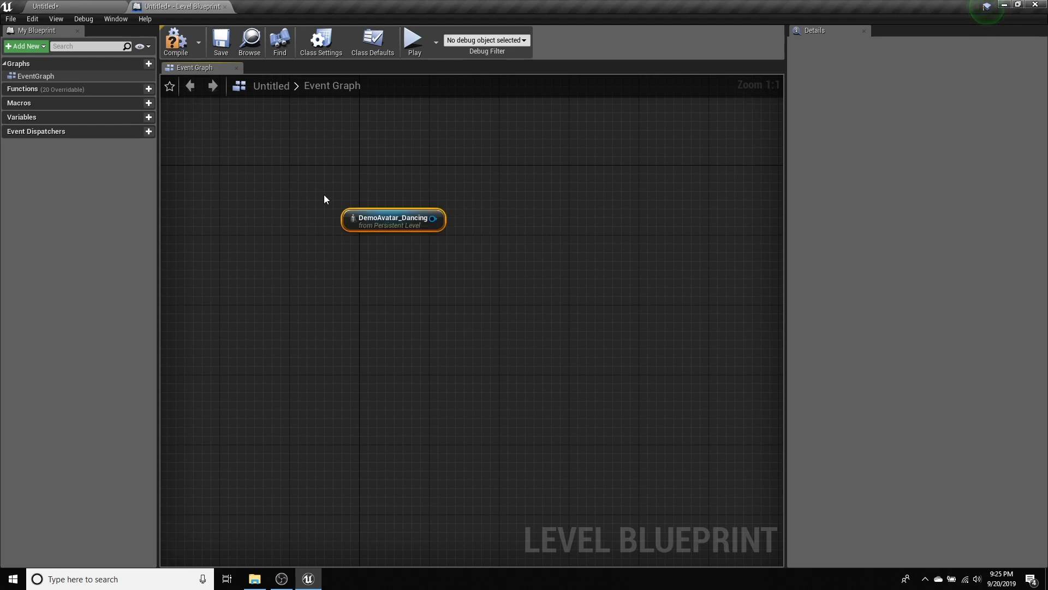
Add a Play Animation (SkeletalMeshComponent) node from the DemoAvatar_Dancing reference and arrange it with the Skeletal Mesh Component node above.
{"action": "left_click_drag", "start_coordinate": [412, 231], "coordinate": [482, 254]}
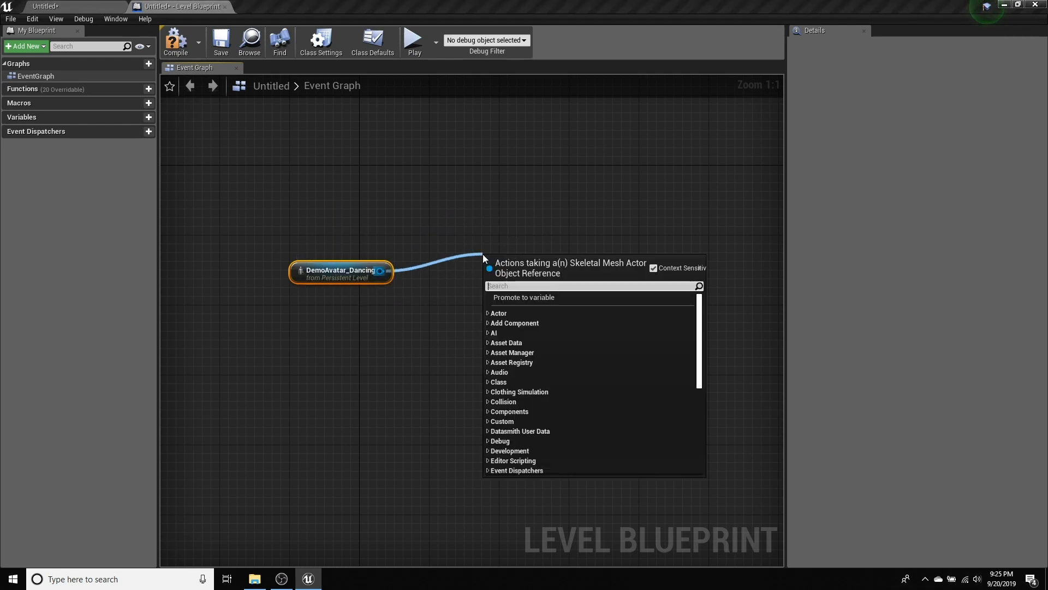
{"action": "type", "text": "play an"}
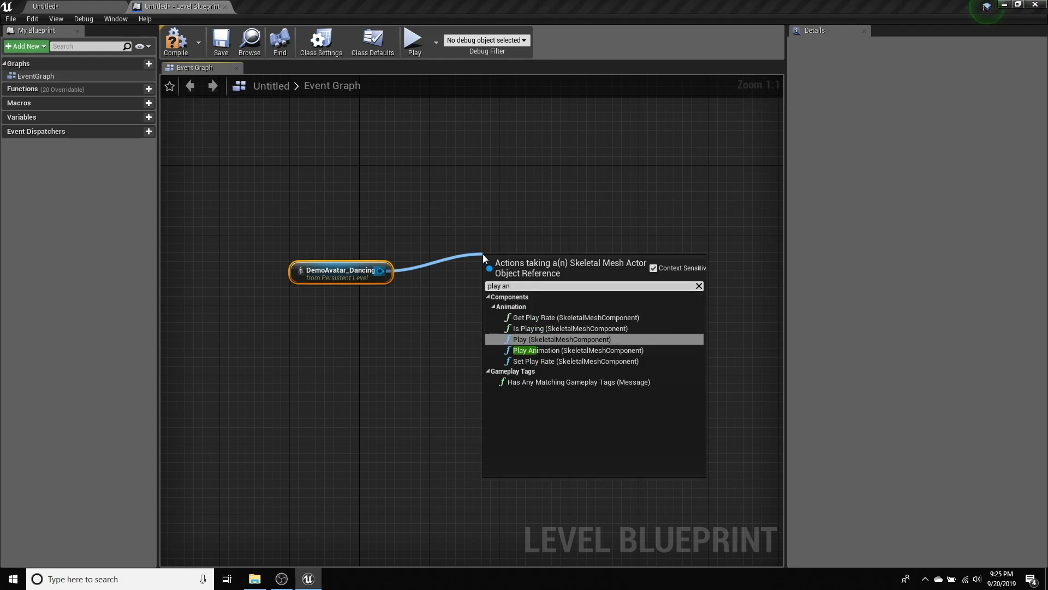
{"action": "left_click", "coordinate": [578, 350]}
{"action": "mouse_move", "coordinate": [456, 244]}
{"action": "left_mouse_down"}
{"action": "mouse_move", "coordinate": [506, 215]}
{"action": "mouse_move", "coordinate": [455, 228]}
{"action": "left_mouse_up"}
{"action": "left_click", "coordinate": [556, 214]}
{"action": "left_click_drag", "start_coordinate": [543, 246], "coordinate": [473, 261]}
{"action": "left_click_drag", "start_coordinate": [450, 227], "coordinate": [511, 236]}
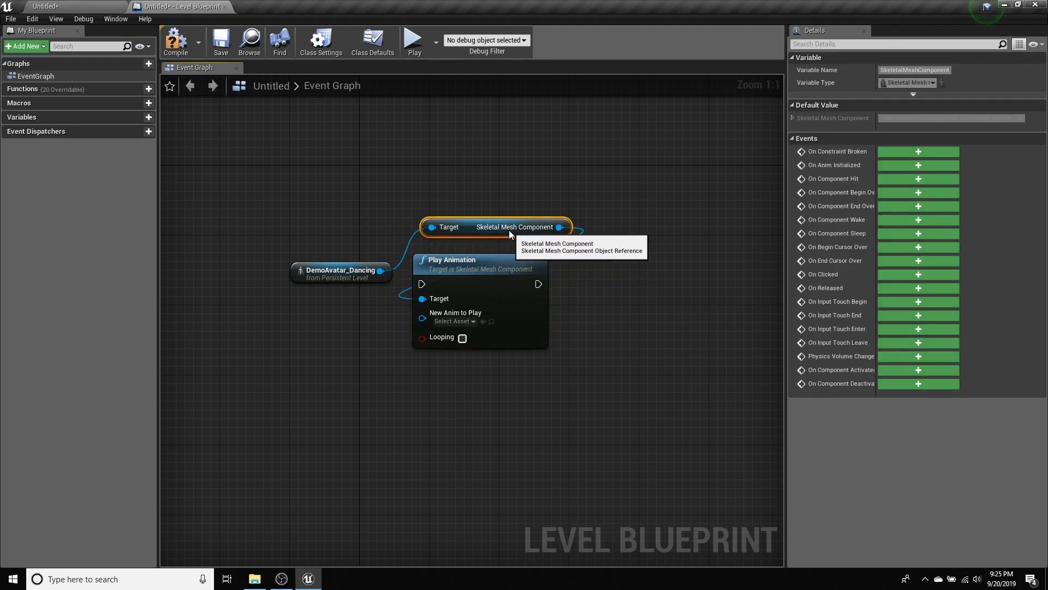
Add a P key event whose Pressed output runs the Play Animation node, with DemoAvatar_Dancing as the New Anim to Play.
{"action": "right_click", "coordinate": [320, 180]}
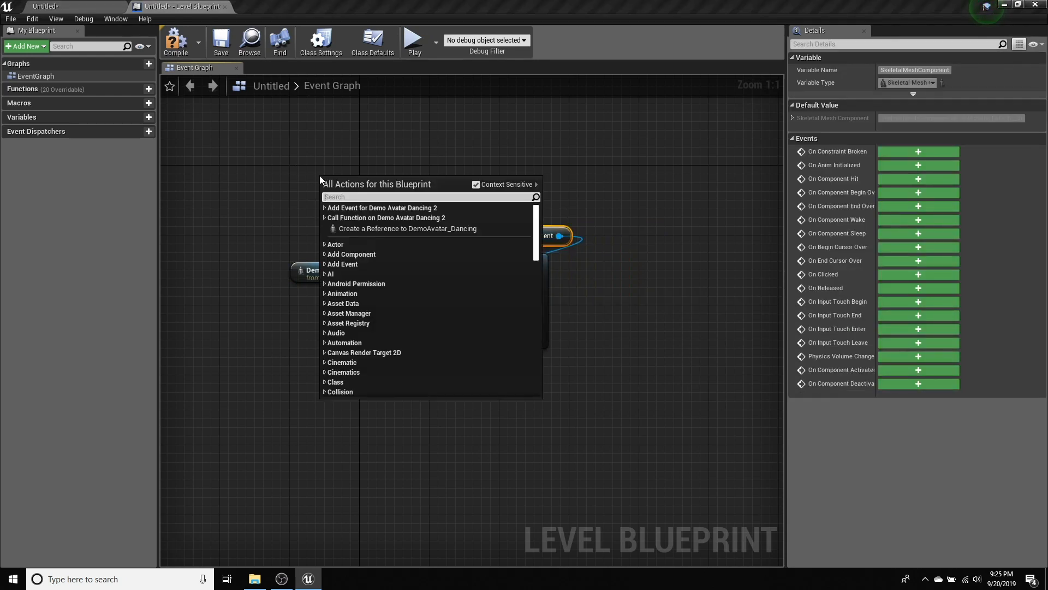
{"action": "type", "text": "key p"}
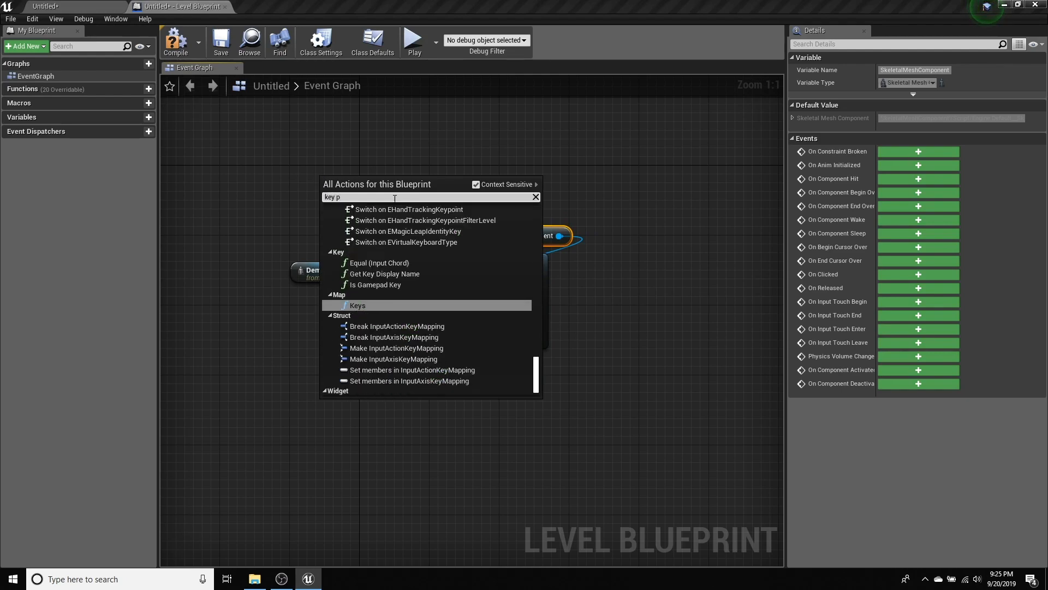
{"action": "scroll", "coordinate": [440, 274], "scroll_direction": "up", "scroll_amount": 8}
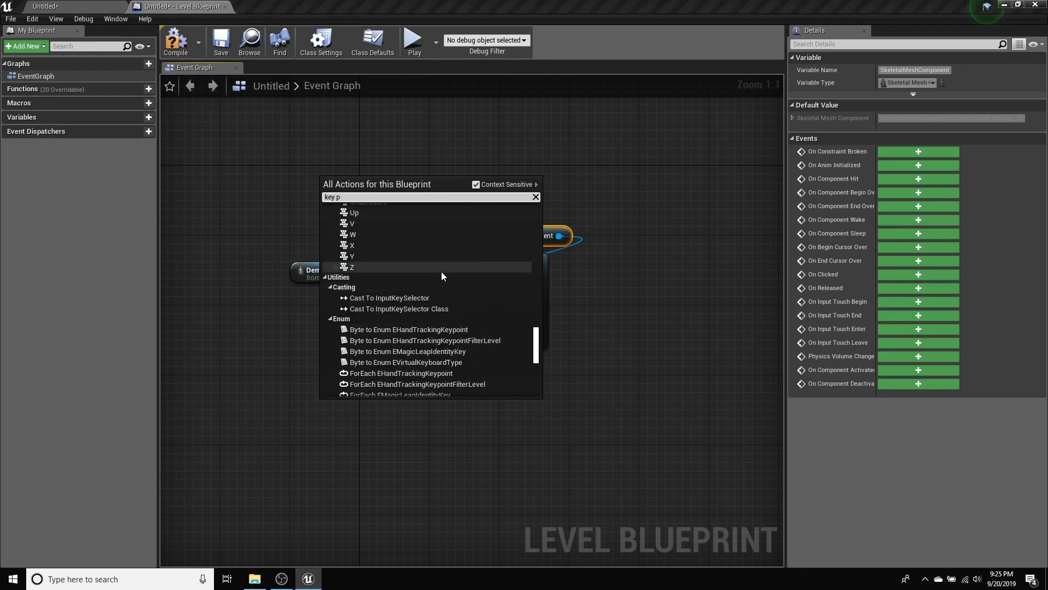
{"action": "scroll", "coordinate": [441, 270], "scroll_direction": "up", "scroll_amount": 3}
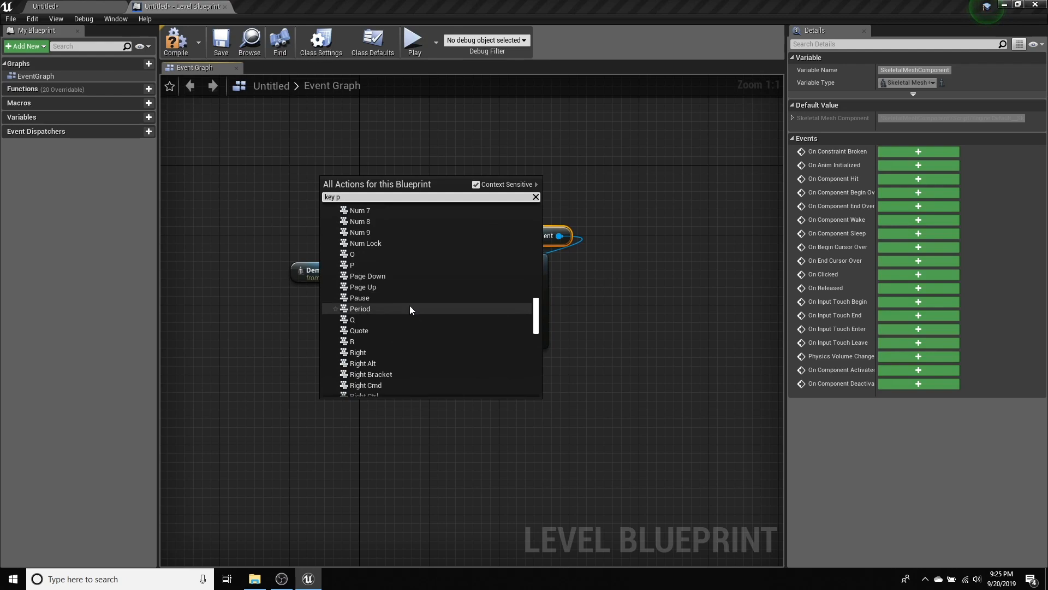
{"action": "left_click", "coordinate": [391, 261]}
{"action": "left_click_drag", "start_coordinate": [356, 196], "coordinate": [423, 283]}
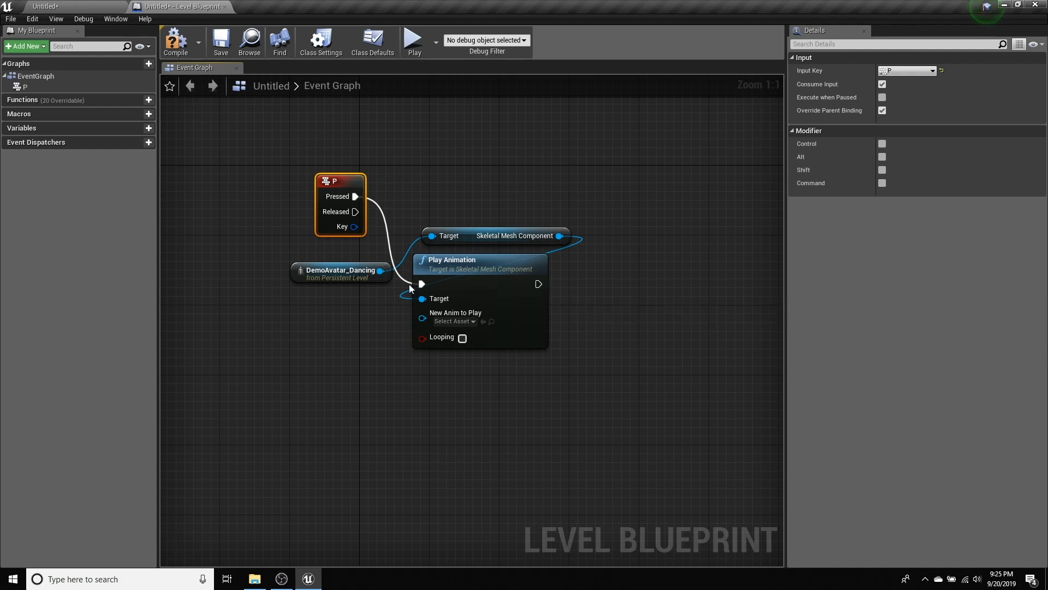
{"action": "left_click", "coordinate": [471, 323]}
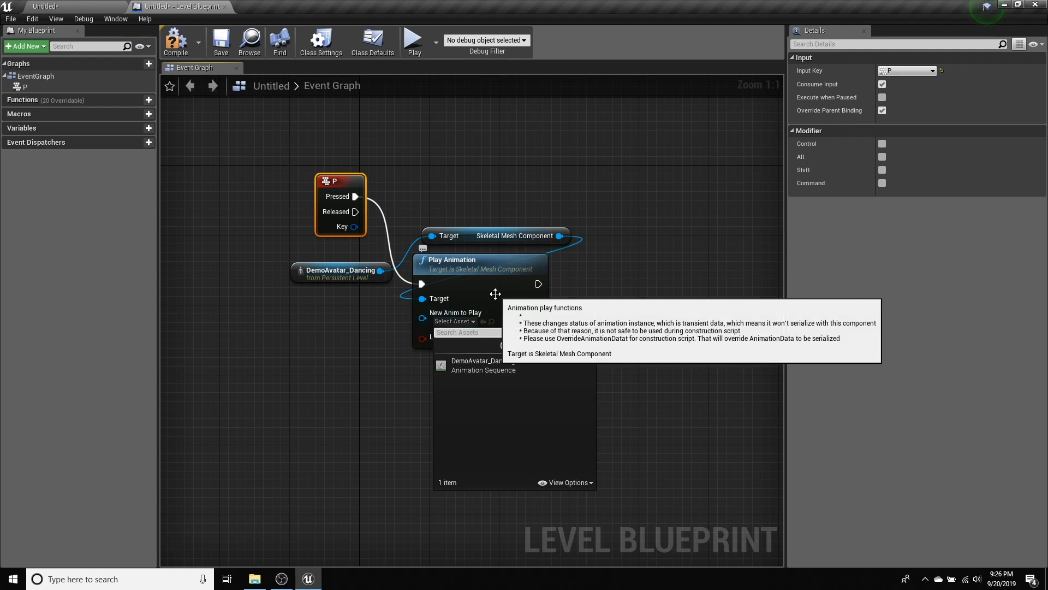
{"action": "left_click", "coordinate": [477, 370]}
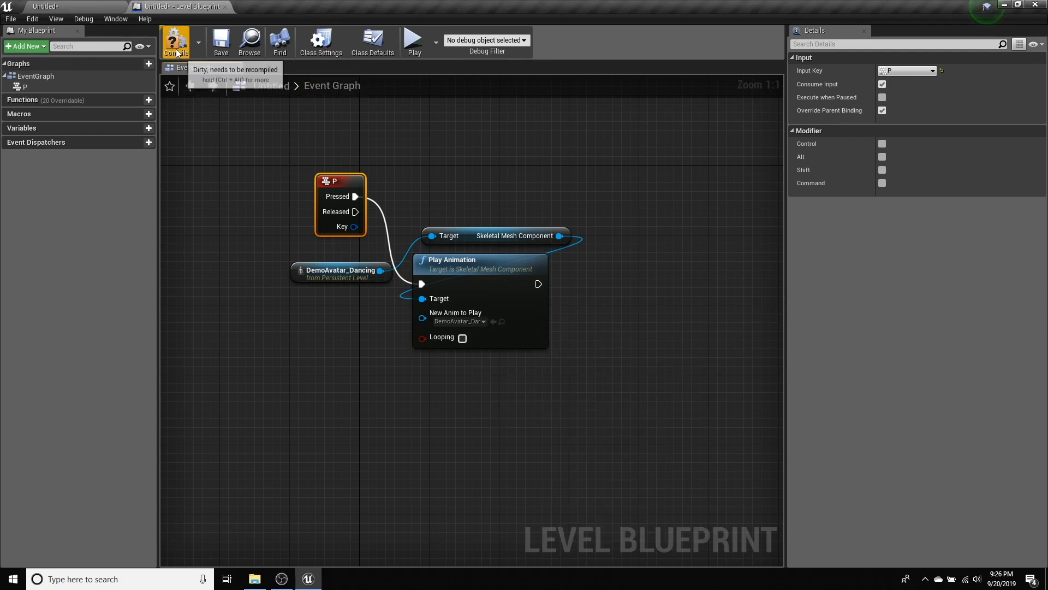
Compile the Level Blueprint and save the level as DancingLevel.
{"action": "left_click", "coordinate": [226, 48]}
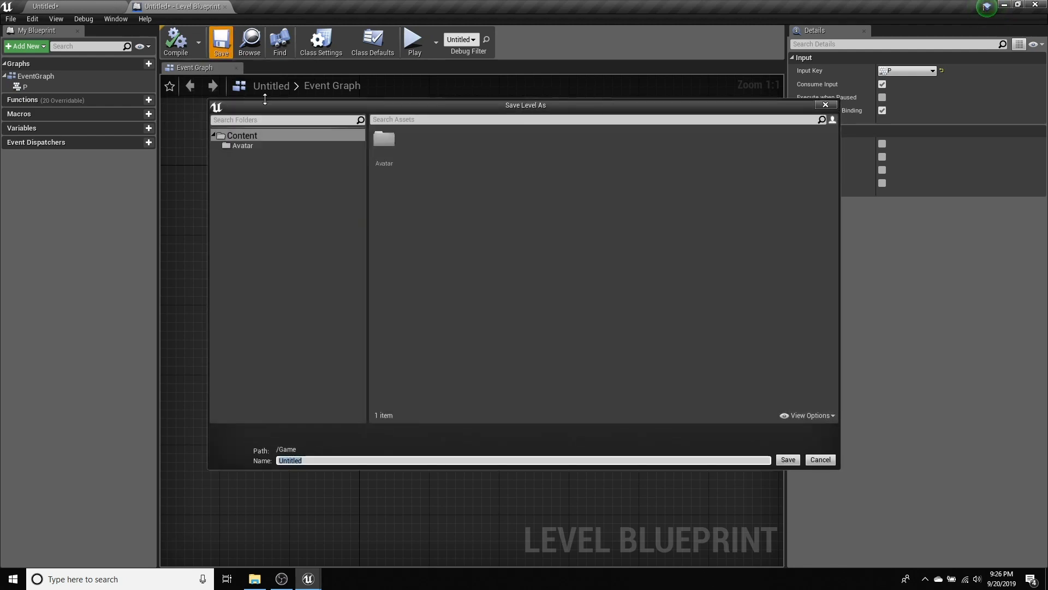
{"action": "key", "text": "BackSpace"}
{"action": "left_click", "coordinate": [788, 459]}
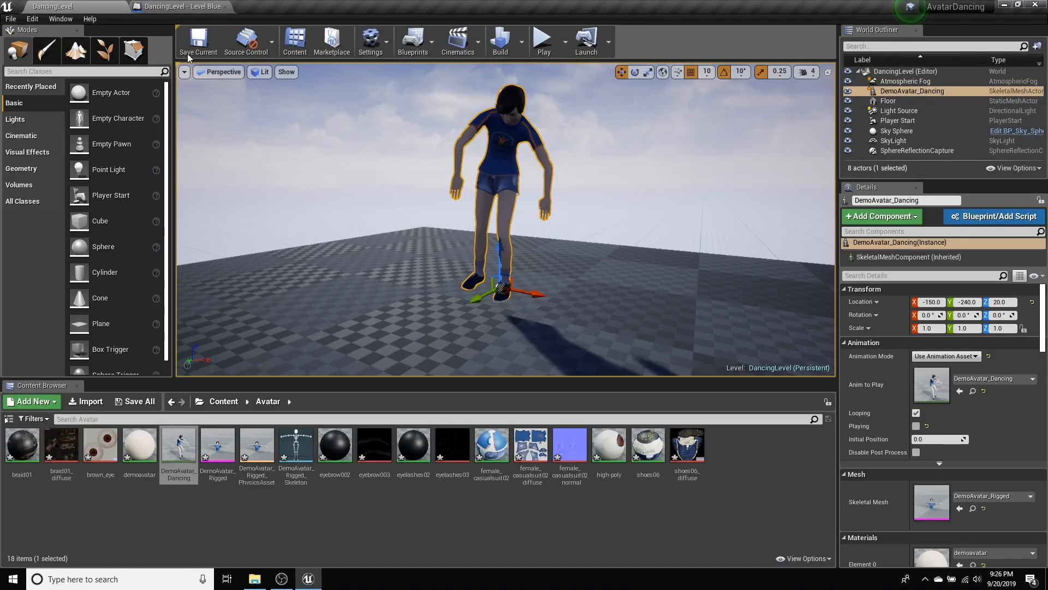
{"action": "left_click", "coordinate": [191, 50]}
Play-test DancingLevel to check the avatar's dance triggered by the P key event, and stop the session.
{"action": "left_click", "coordinate": [544, 39]}
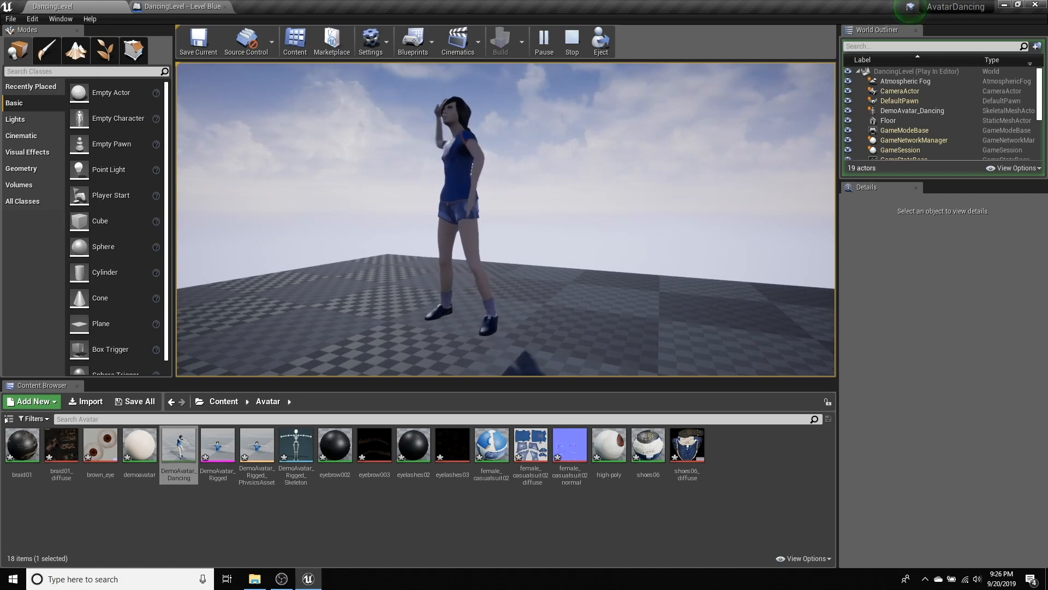
{"action": "key", "text": "shift+F1"}
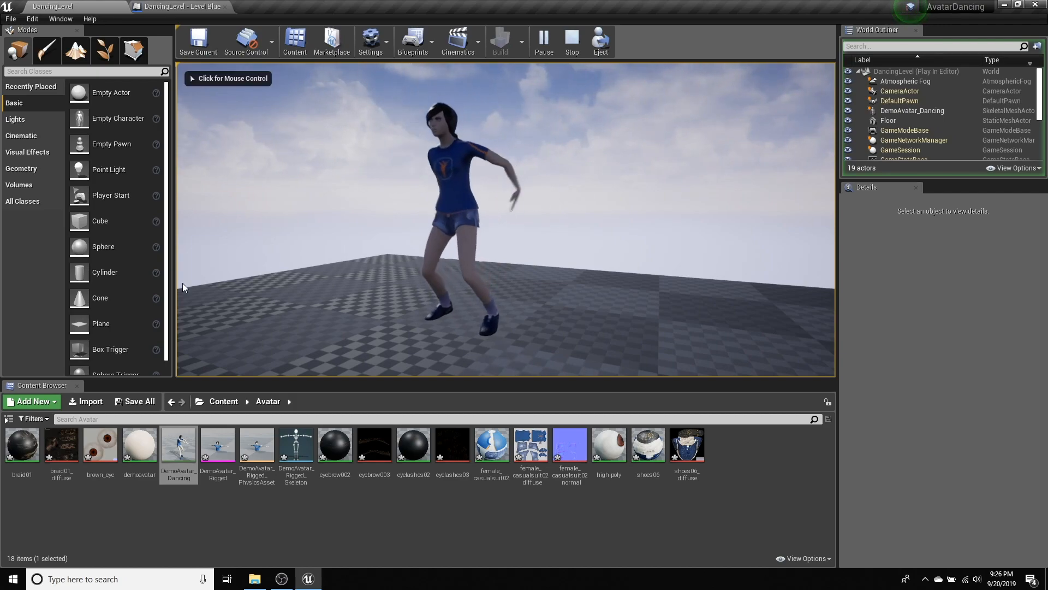
{"action": "left_click", "coordinate": [572, 41]}
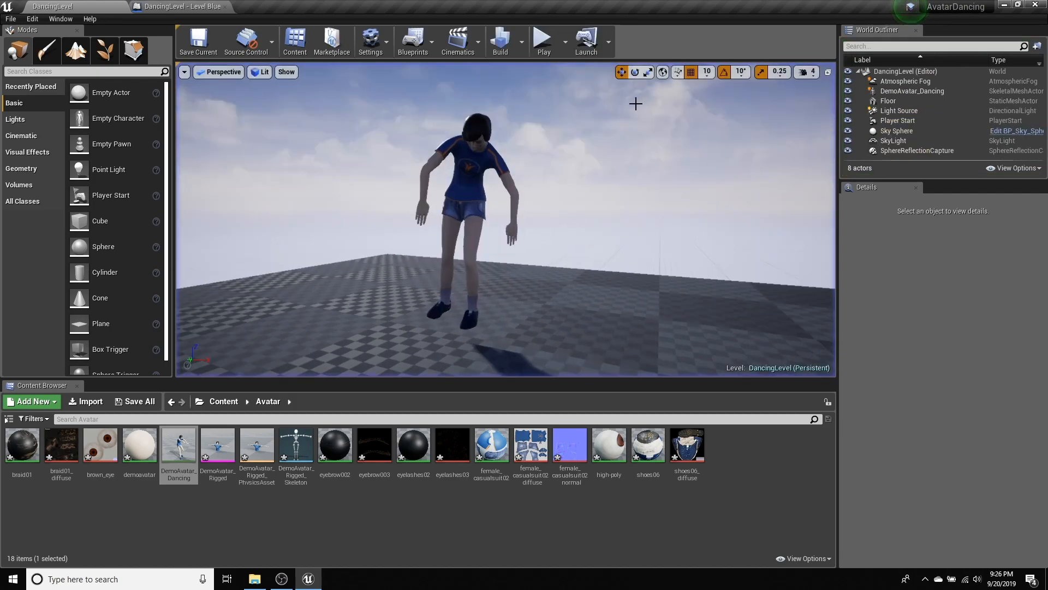
Filter the DemoAvatar_Dancing actor's details by "play" to examine its PlayRate setting, and clear the filter.
{"action": "left_click", "coordinate": [923, 91]}
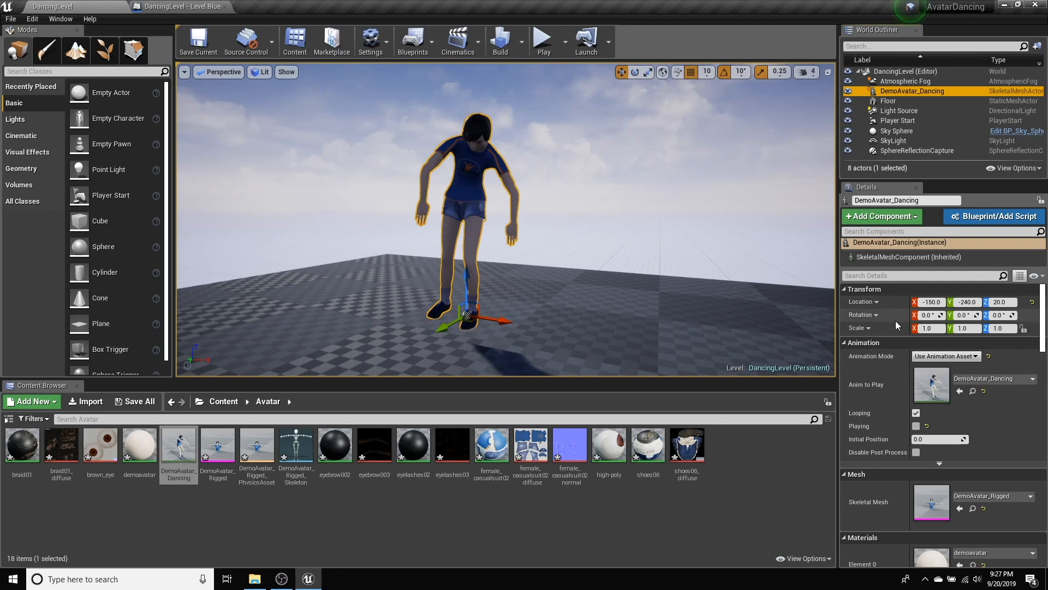
{"action": "scroll", "coordinate": [950, 394], "scroll_direction": "down", "scroll_amount": 3}
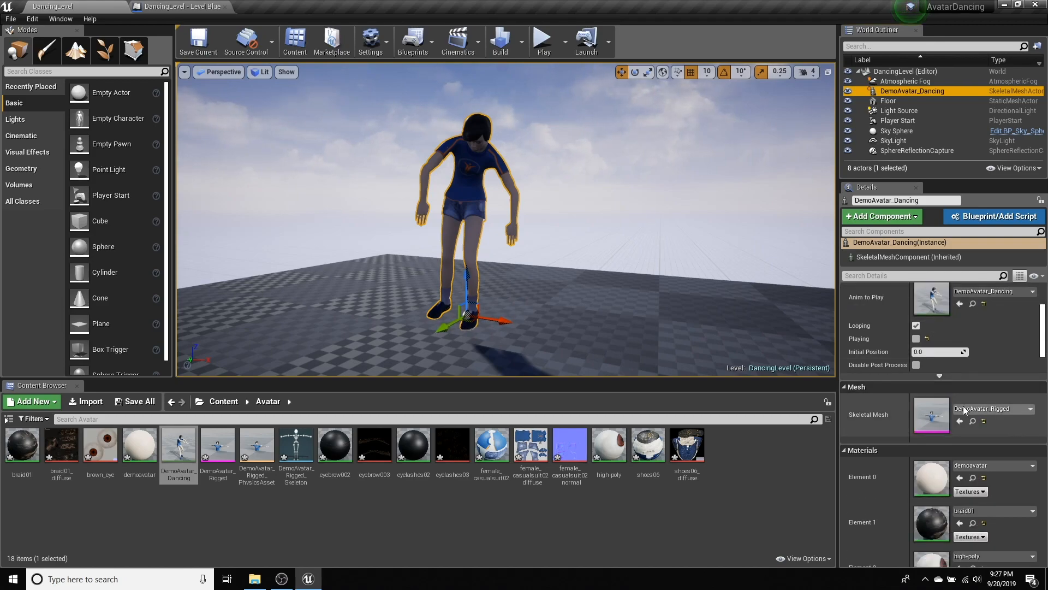
{"action": "scroll", "coordinate": [962, 411], "scroll_direction": "up", "scroll_amount": 2}
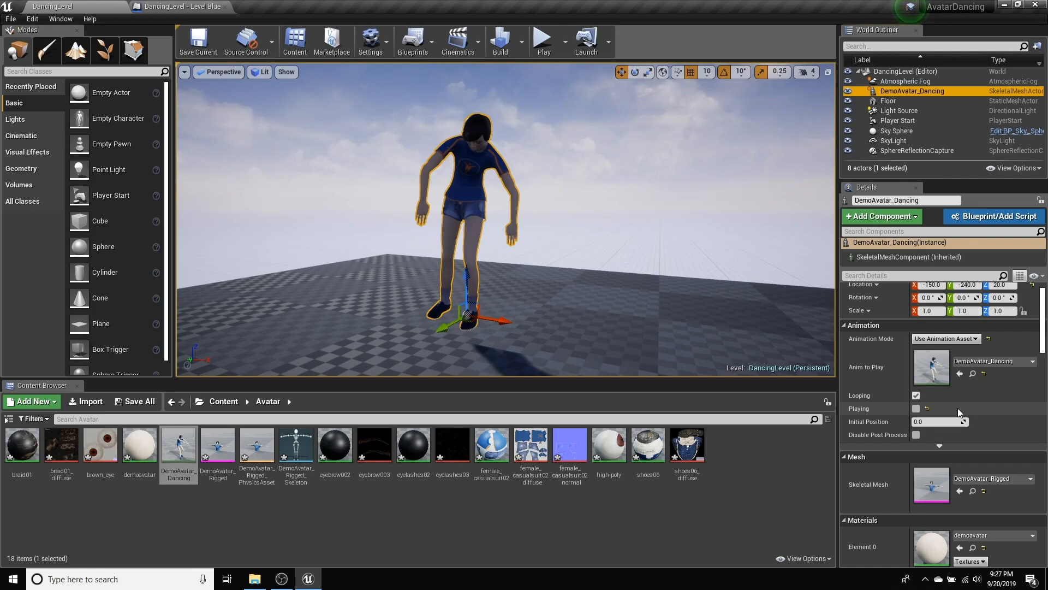
{"action": "left_click", "coordinate": [927, 276]}
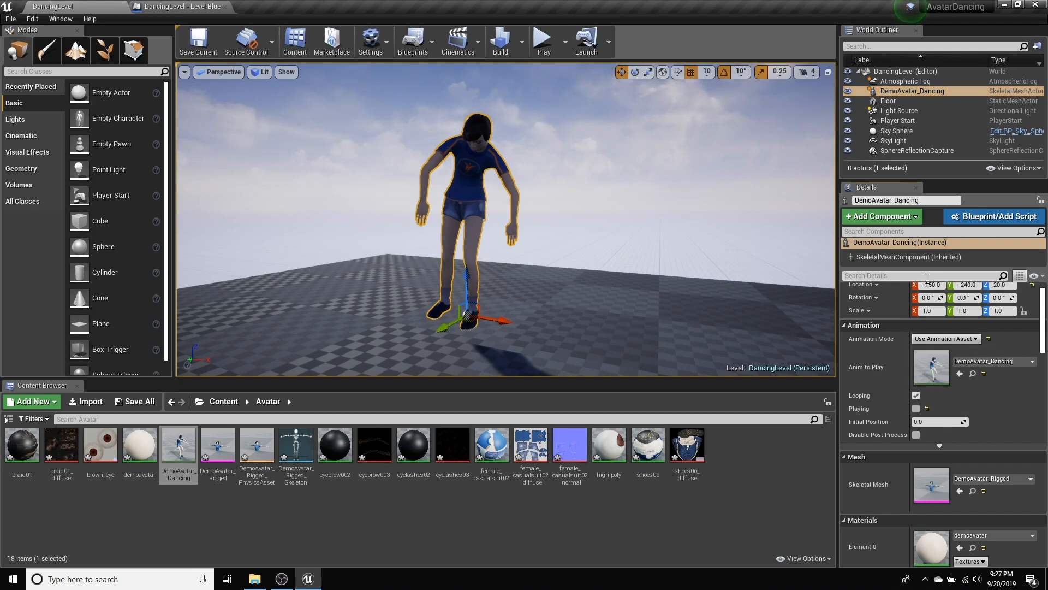
{"action": "type", "text": "play"}
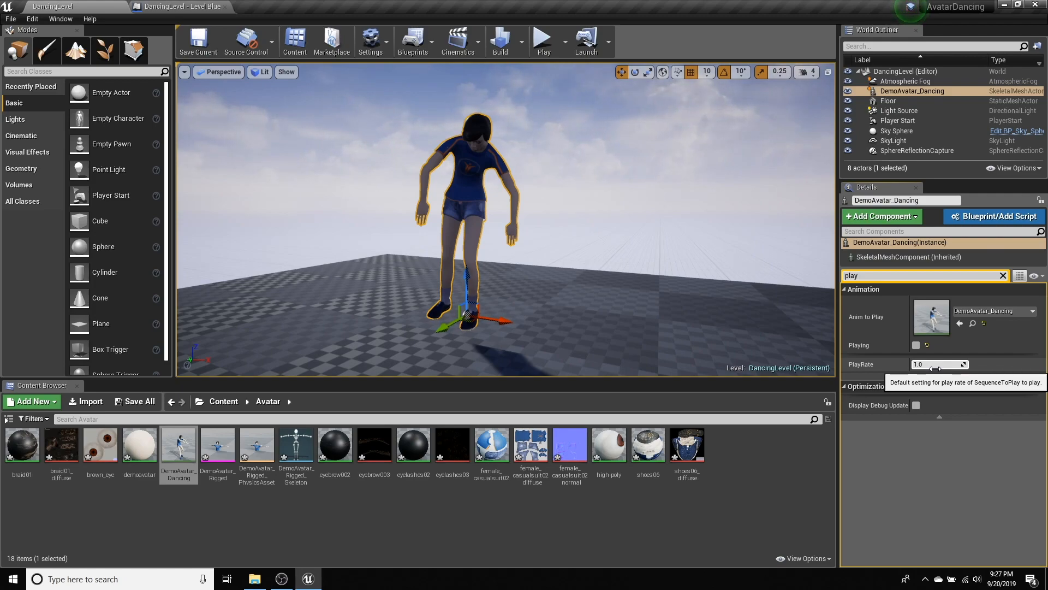
{"action": "left_click", "coordinate": [1003, 275]}
In the Level Blueprint, add an Animation Set Play Rate node below Play Animation and connect the Skeletal Mesh Component to its Target.
{"action": "left_click", "coordinate": [180, 6]}
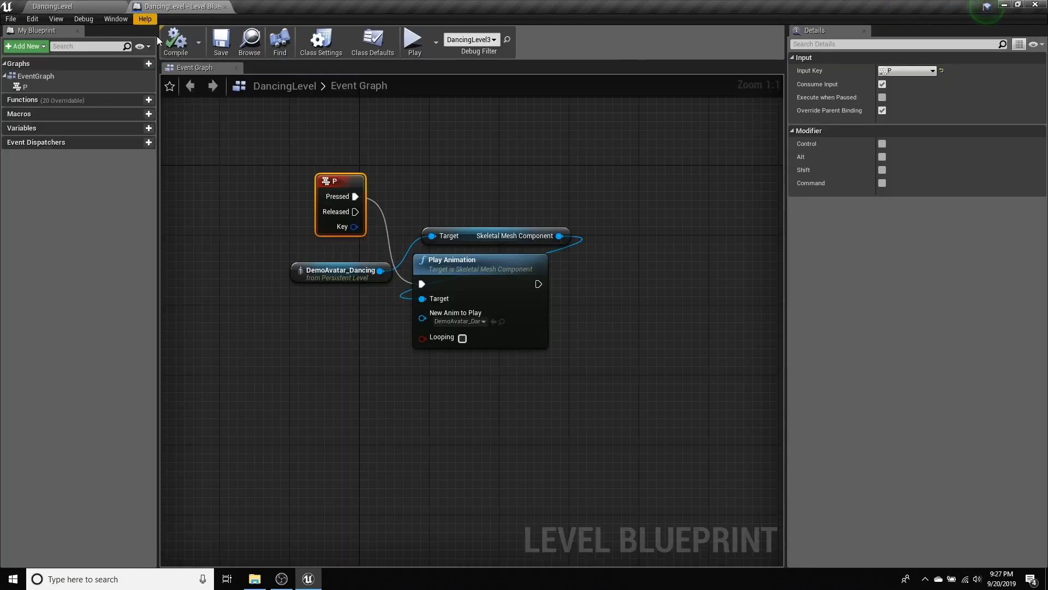
{"action": "right_click_drag", "start_coordinate": [401, 426], "coordinate": [383, 369]}
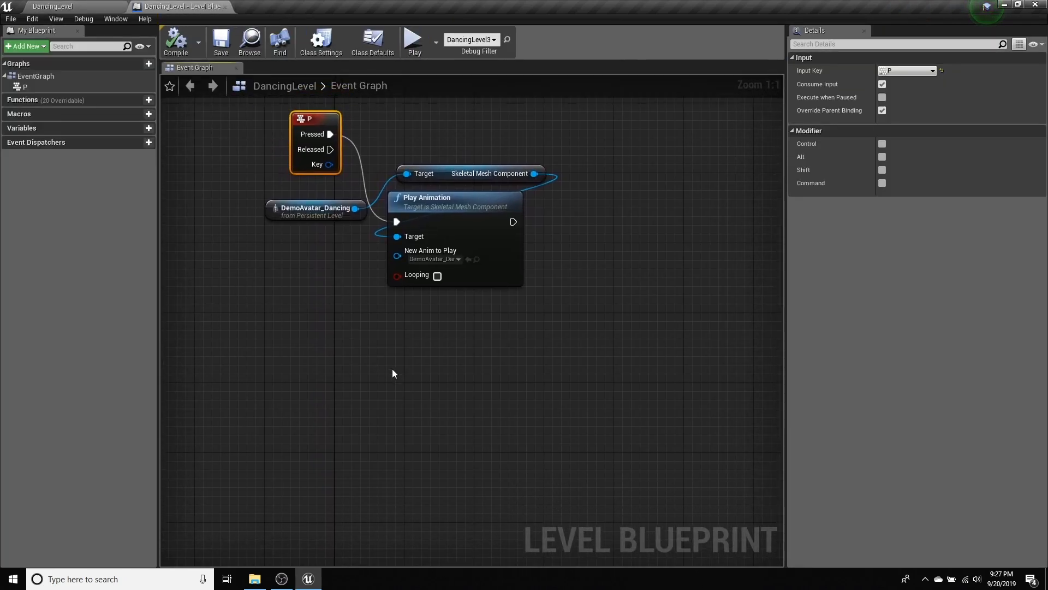
{"action": "right_click", "coordinate": [412, 359]}
{"action": "type", "text": "set"}
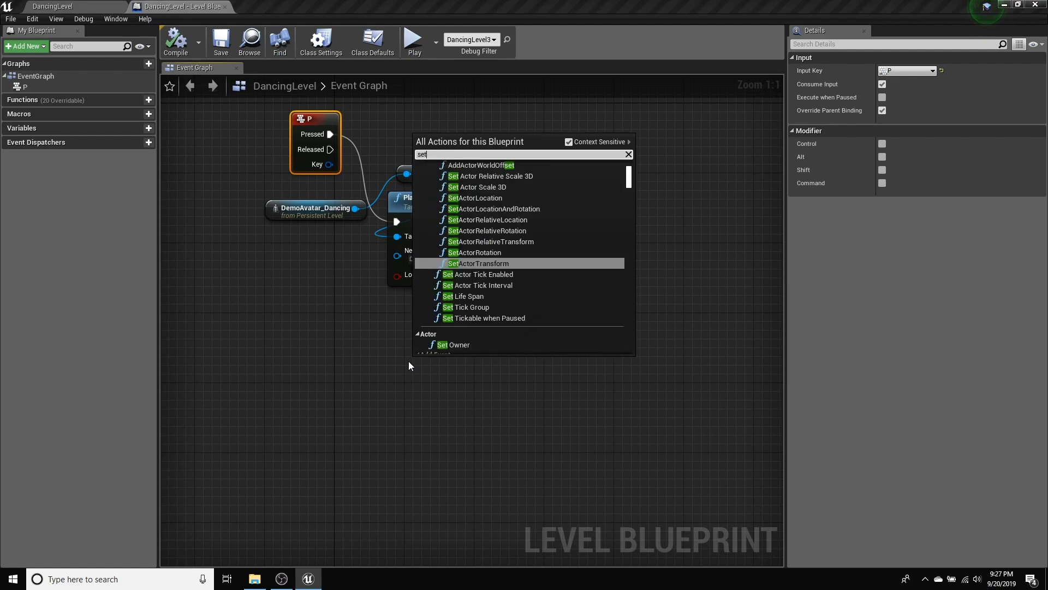
{"action": "type", "text": " play ra"}
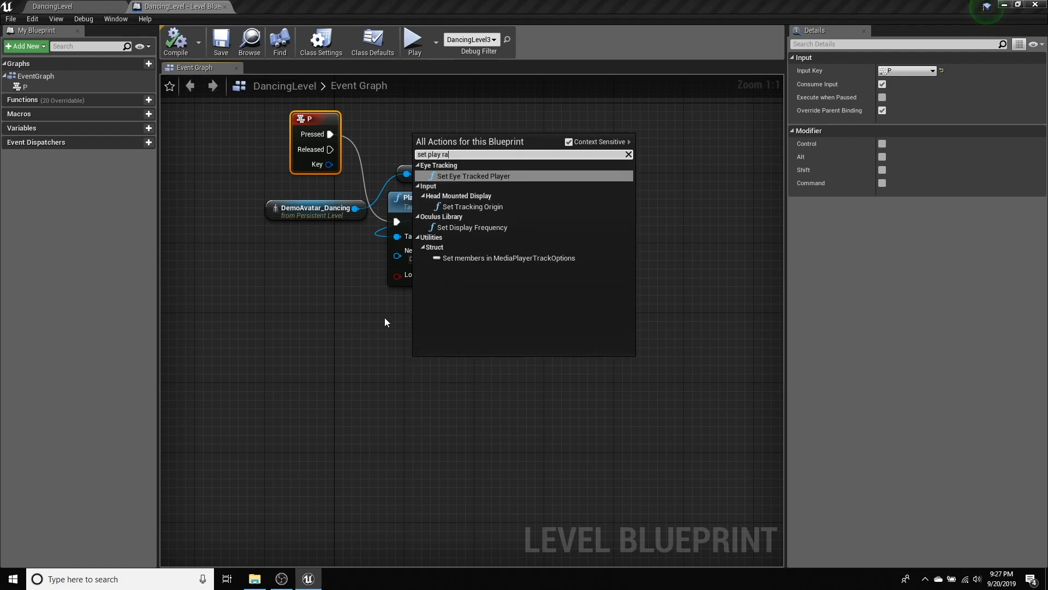
{"action": "type", "text": "te"}
{"action": "left_click", "coordinate": [569, 142]}
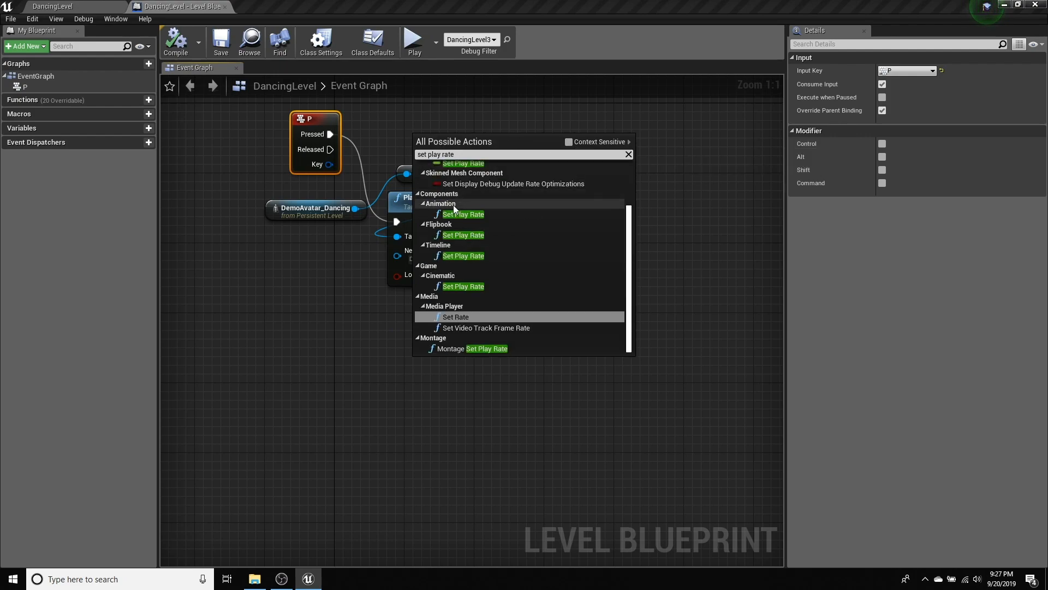
{"action": "left_click", "coordinate": [470, 216]}
{"action": "left_click_drag", "start_coordinate": [474, 358], "coordinate": [454, 329]}
{"action": "left_click_drag", "start_coordinate": [534, 174], "coordinate": [397, 377]}
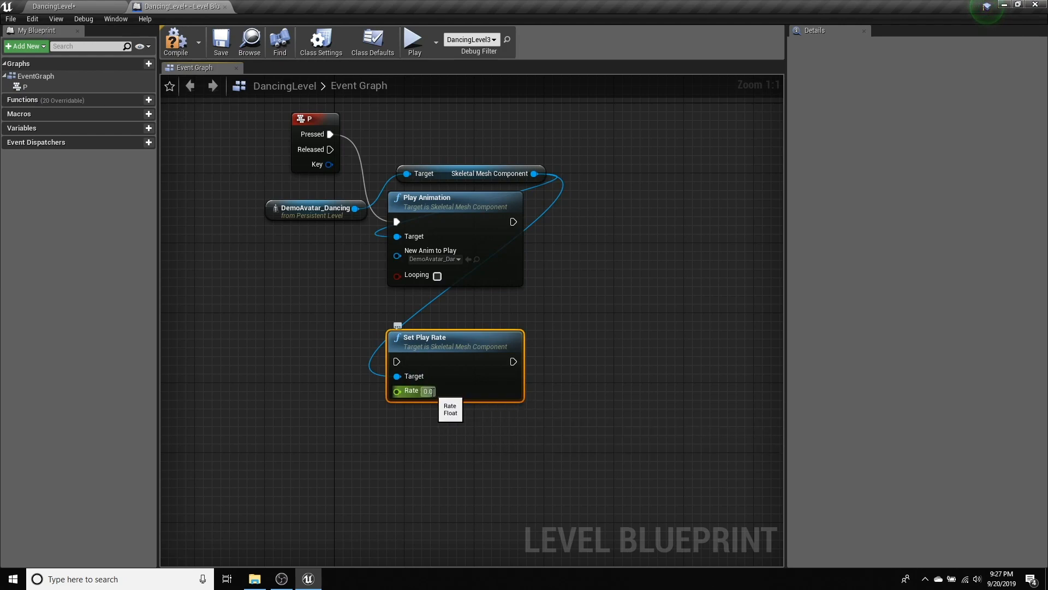
Add a U key event and connect its Pressed output to the Set Play Rate node.
{"action": "right_click", "coordinate": [271, 328]}
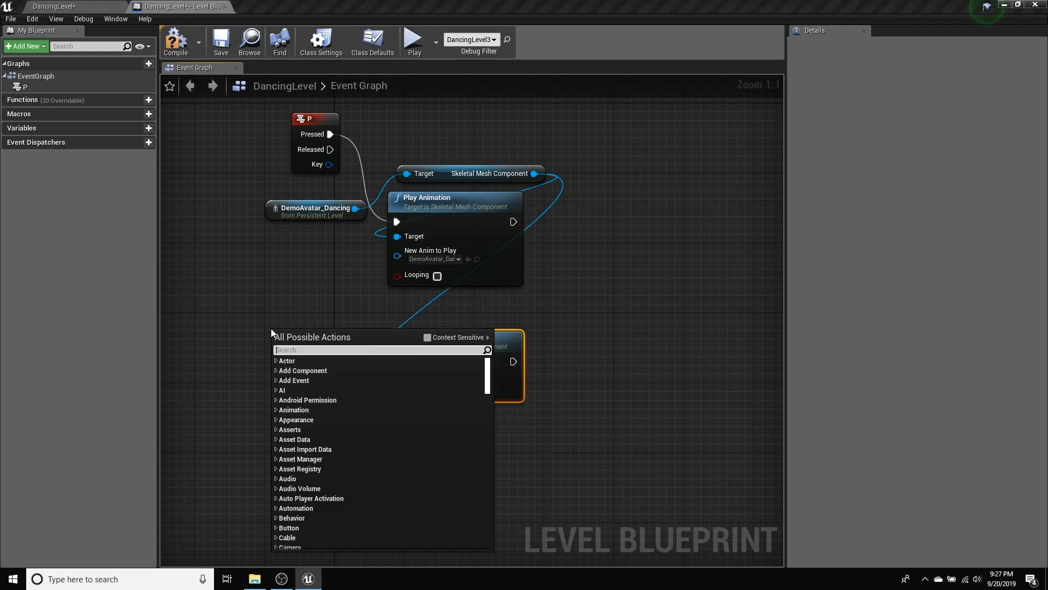
{"action": "type", "text": "key u"}
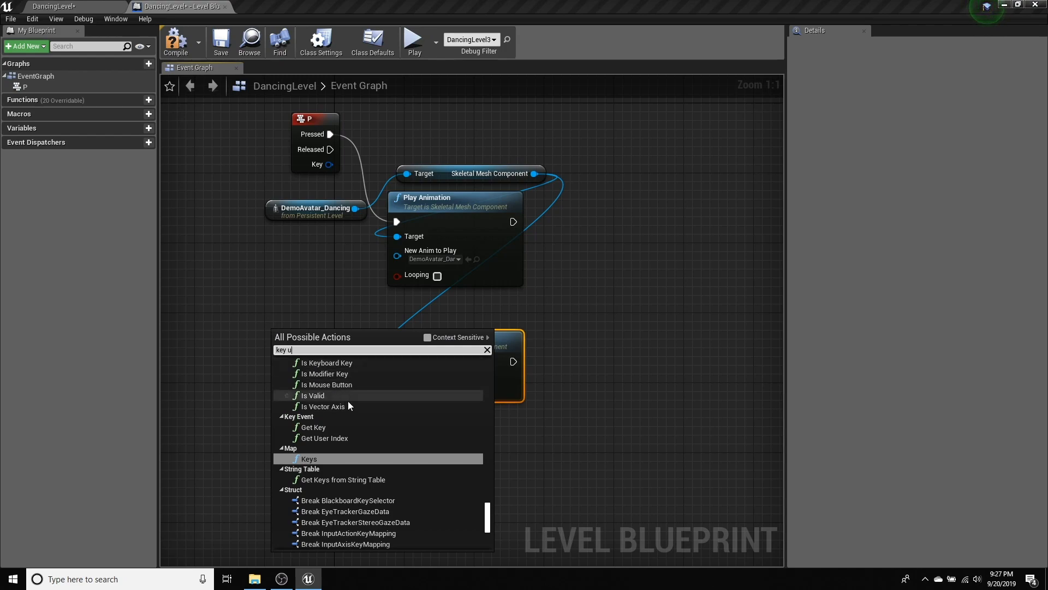
{"action": "scroll", "coordinate": [349, 404], "scroll_direction": "up", "scroll_amount": 10}
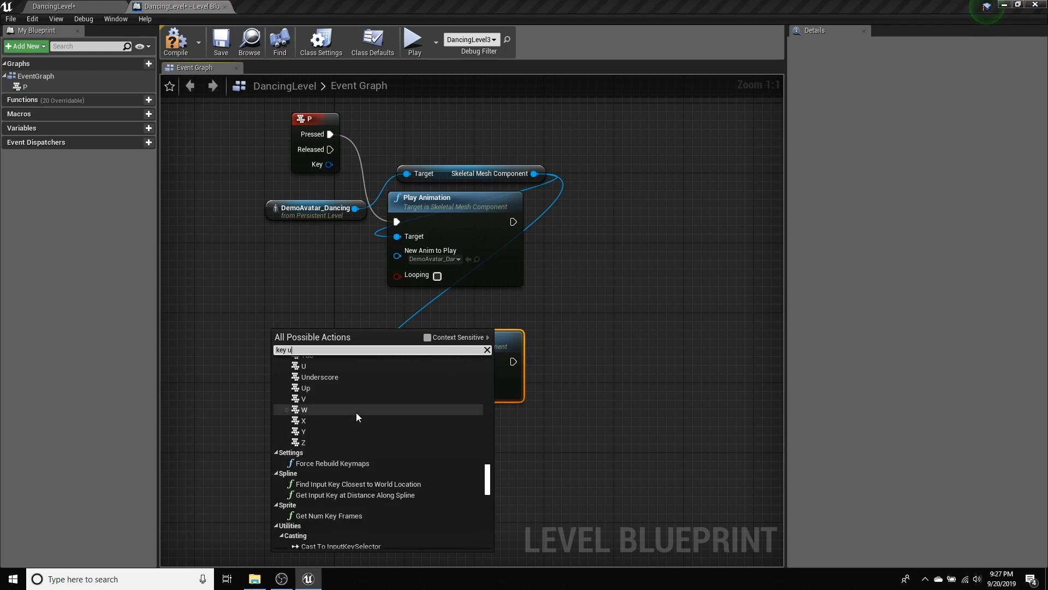
{"action": "left_click", "coordinate": [331, 368]}
{"action": "left_click_drag", "start_coordinate": [313, 353], "coordinate": [430, 427]}
Duplicate the Set Play Rate node below the original and set the copy's Rate to 1.0.
{"action": "left_click", "coordinate": [432, 339]}
{"action": "key", "text": "ctrl+w"}
{"action": "left_click", "coordinate": [429, 481]}
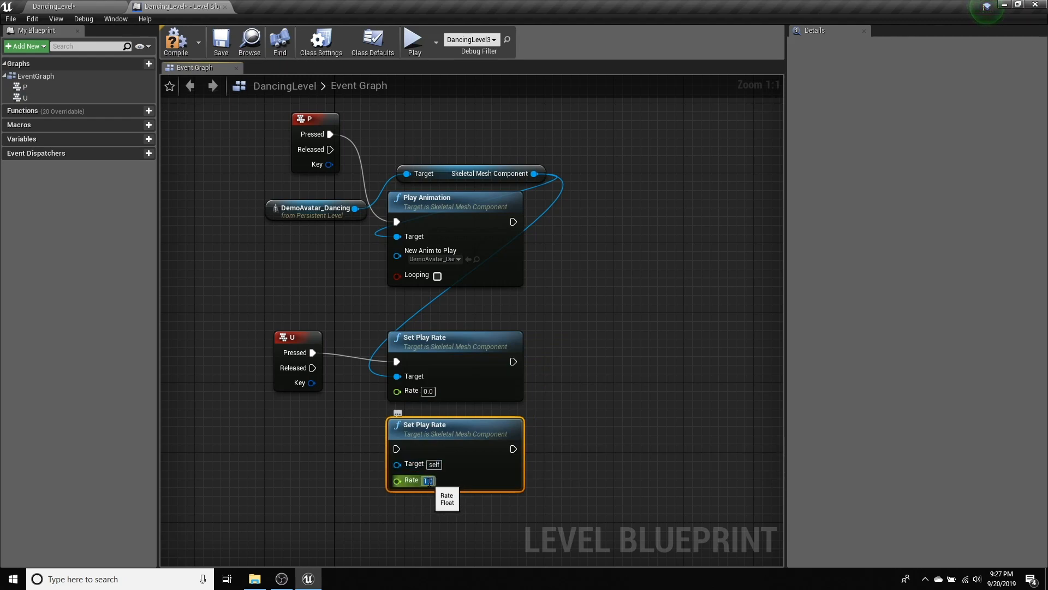
{"action": "key", "text": "Return"}
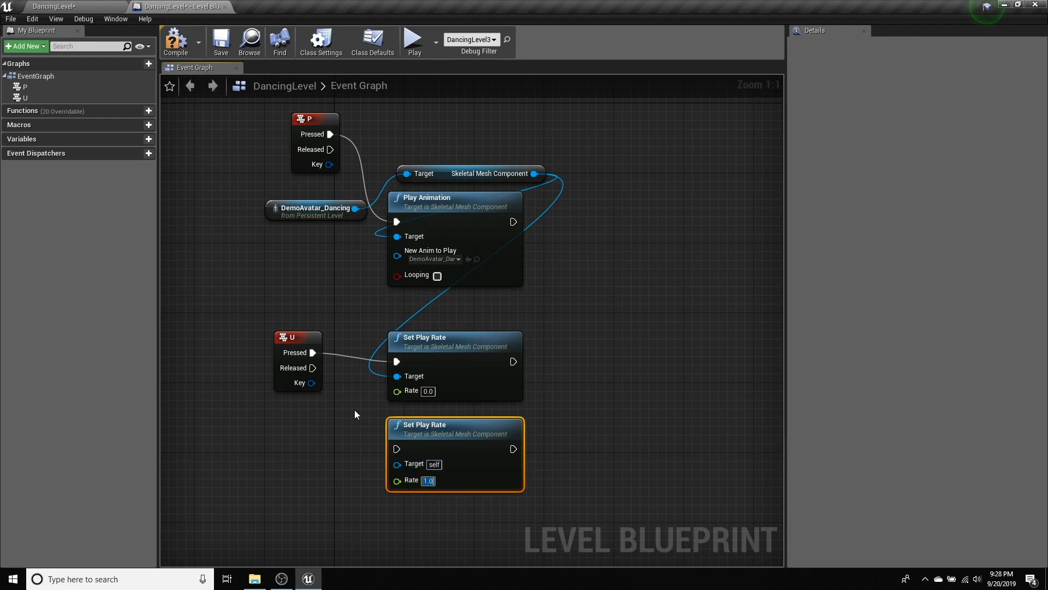
Add a V key event and connect its Pressed output to the lower Set Play Rate node.
{"action": "right_click", "coordinate": [294, 455]}
{"action": "type", "text": "key v"}
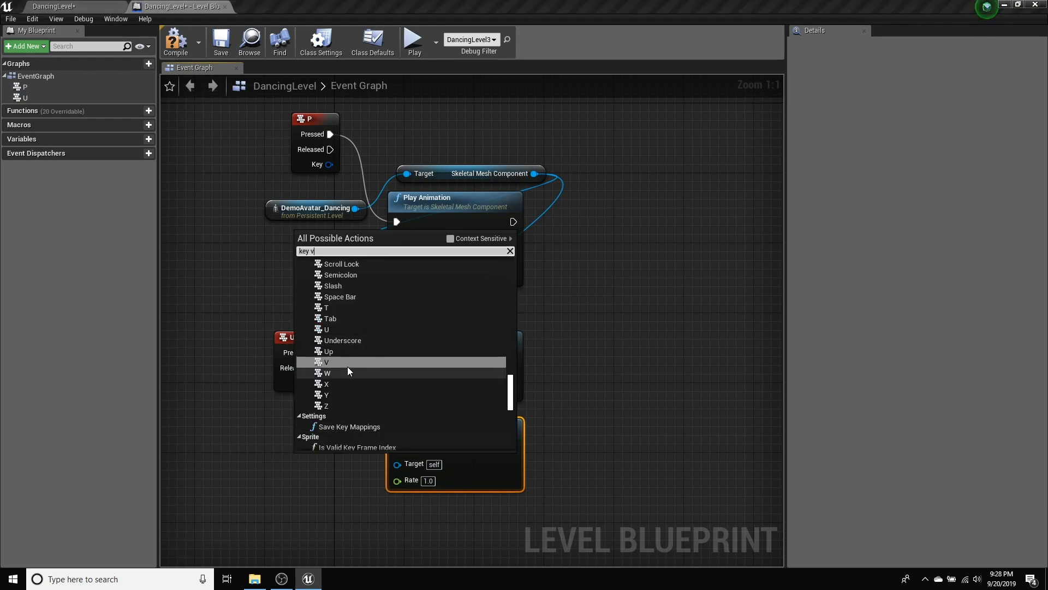
{"action": "left_click", "coordinate": [347, 363]}
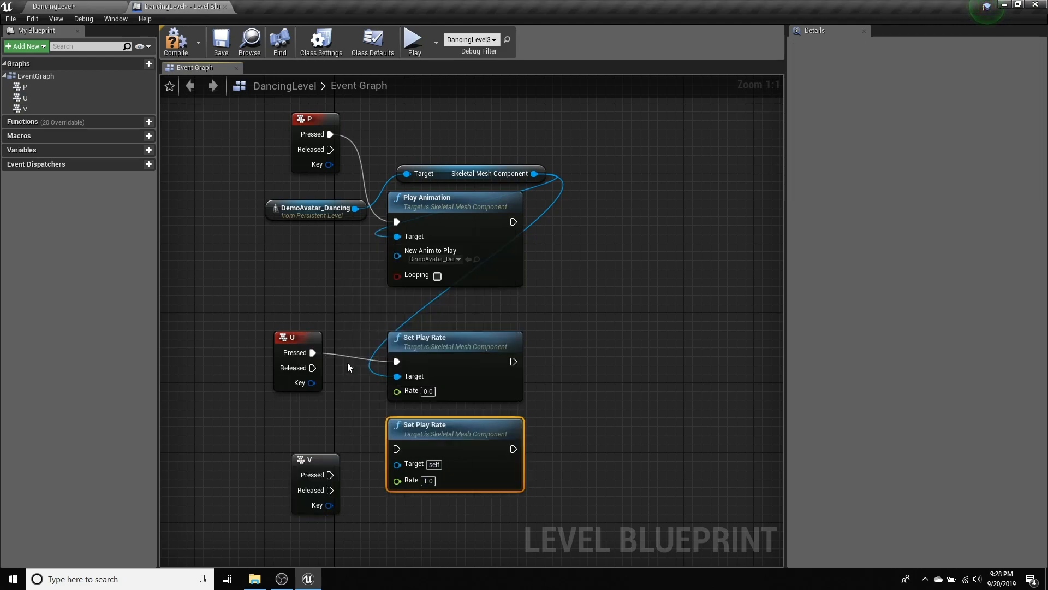
{"action": "left_click_drag", "start_coordinate": [318, 455], "coordinate": [399, 449]}
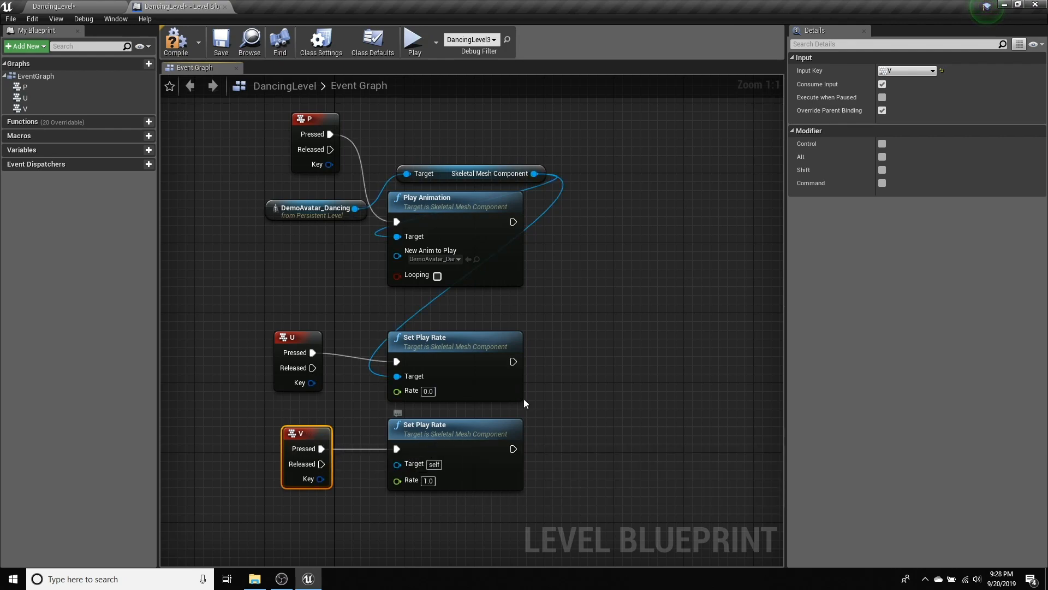
Connect the Skeletal Mesh Component to the lower Set Play Rate node's Target, and compile and save the Level Blueprint.
{"action": "left_click", "coordinate": [176, 41]}
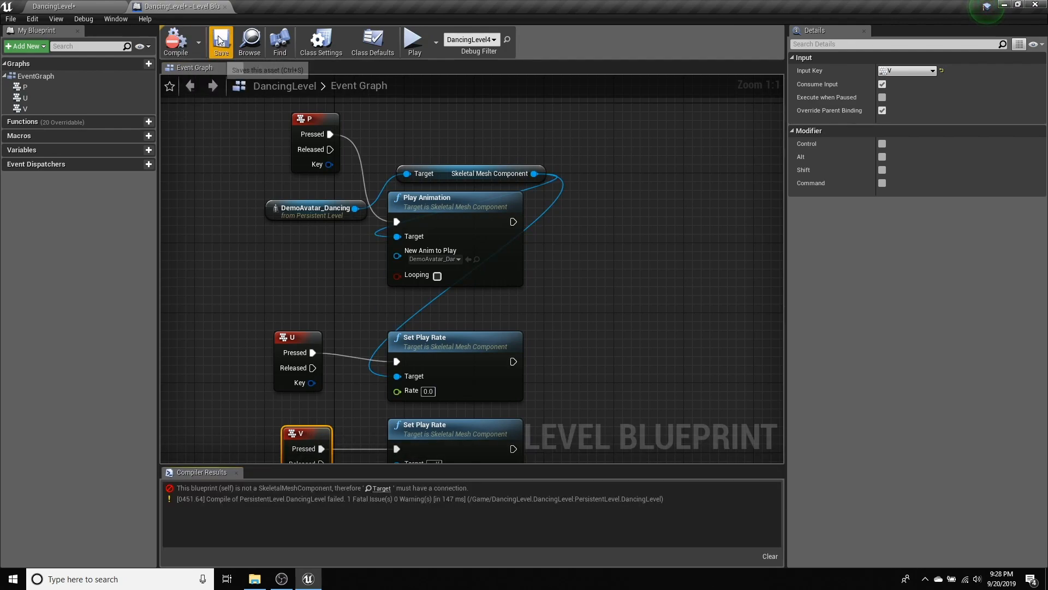
{"action": "right_click_drag", "start_coordinate": [357, 414], "coordinate": [337, 367]}
{"action": "left_click_drag", "start_coordinate": [515, 128], "coordinate": [375, 414]}
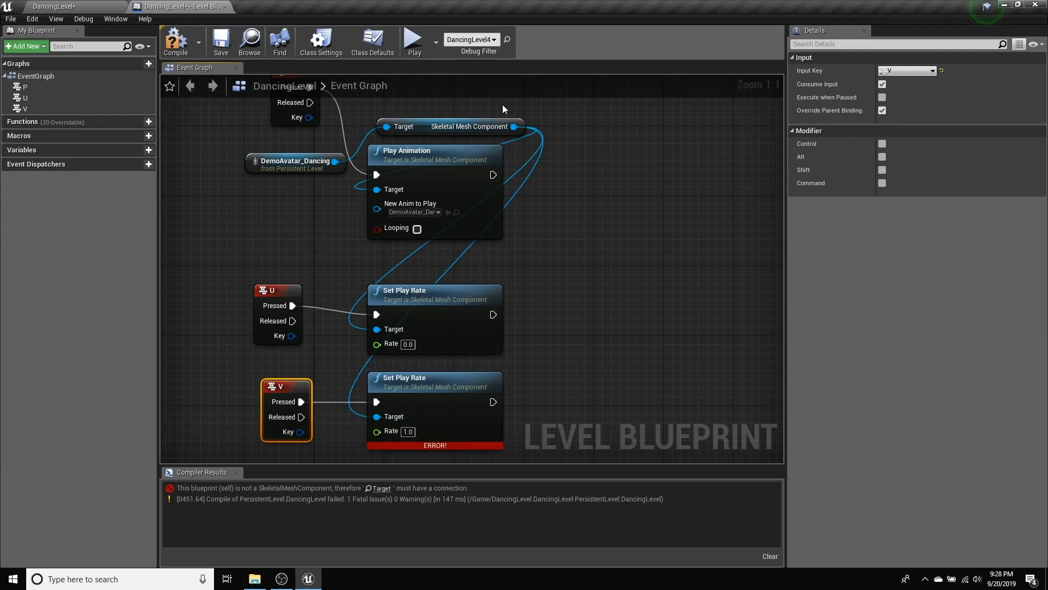
{"action": "left_click", "coordinate": [183, 51]}
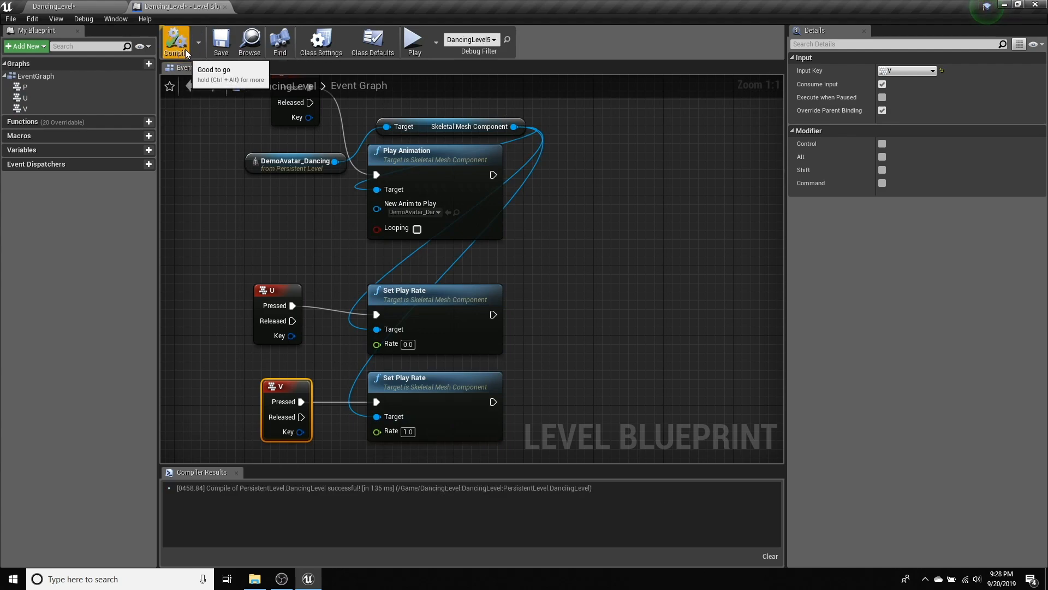
{"action": "left_click", "coordinate": [219, 44]}
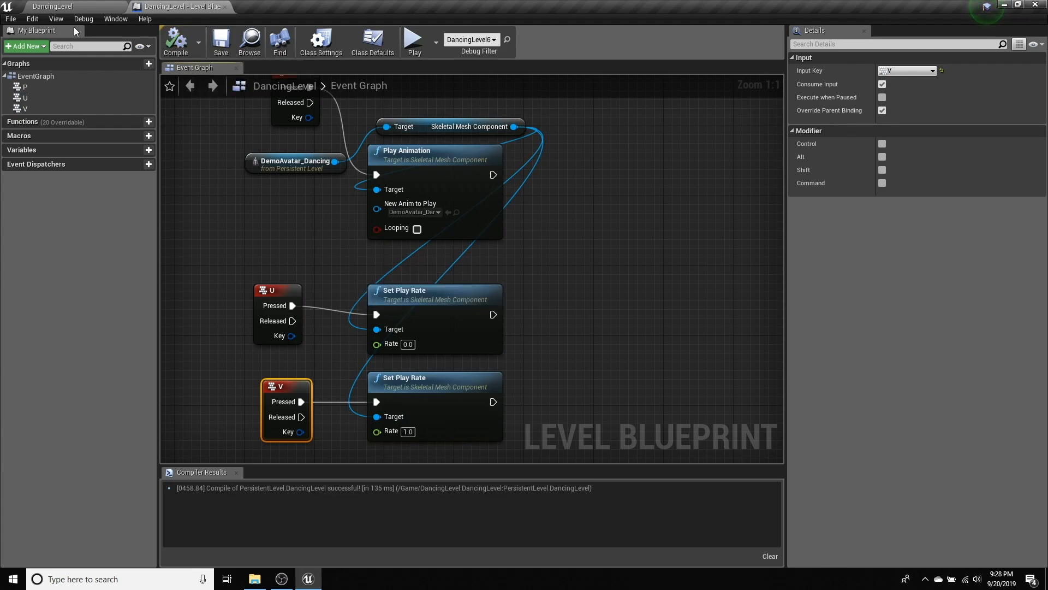
Review the key-event nodes in the Level Blueprint, run the level to test the avatar's dance, and stop the play session.
{"action": "right_click_drag", "start_coordinate": [196, 205], "coordinate": [192, 238]}
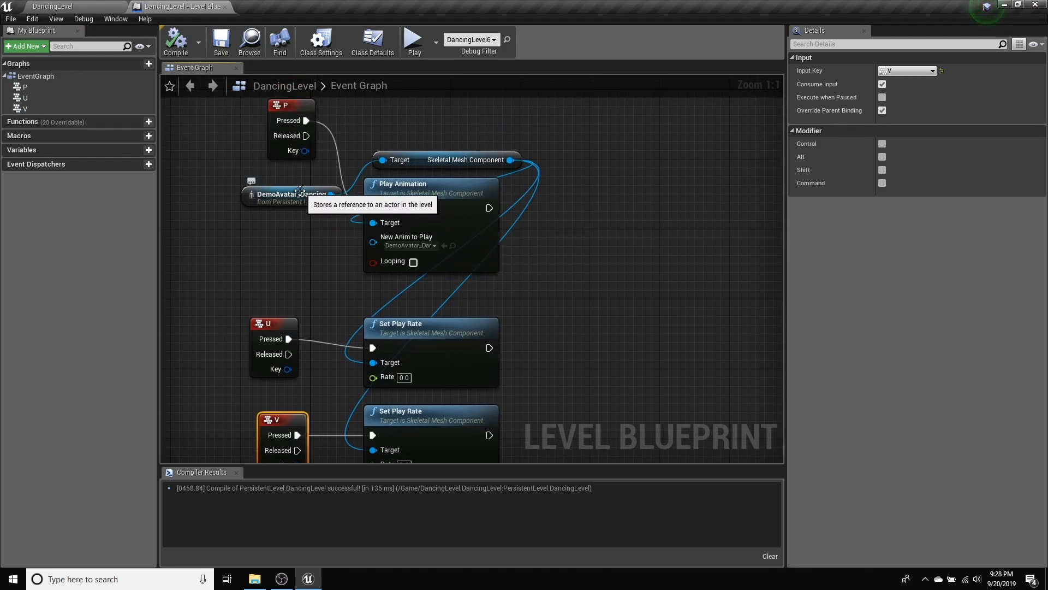
{"action": "right_click_drag", "start_coordinate": [321, 289], "coordinate": [296, 223]}
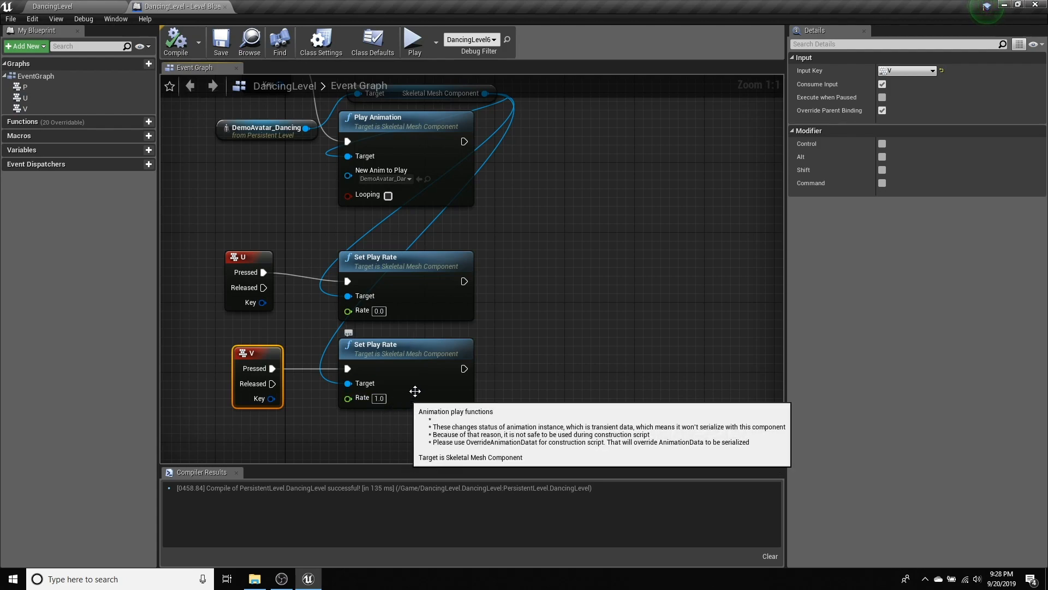
{"action": "left_click", "coordinate": [71, 6]}
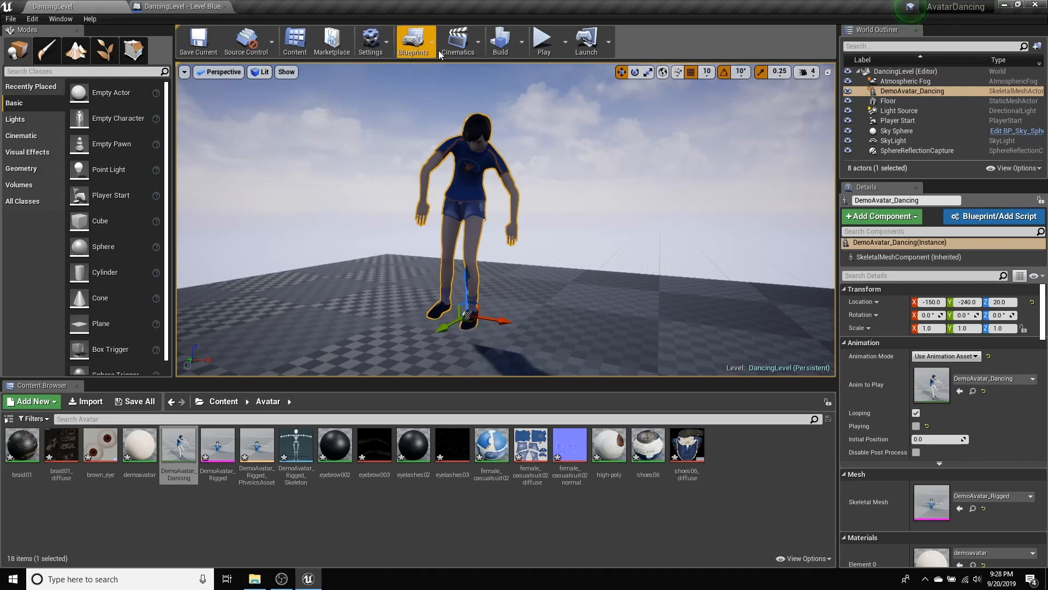
{"action": "left_click", "coordinate": [542, 39]}
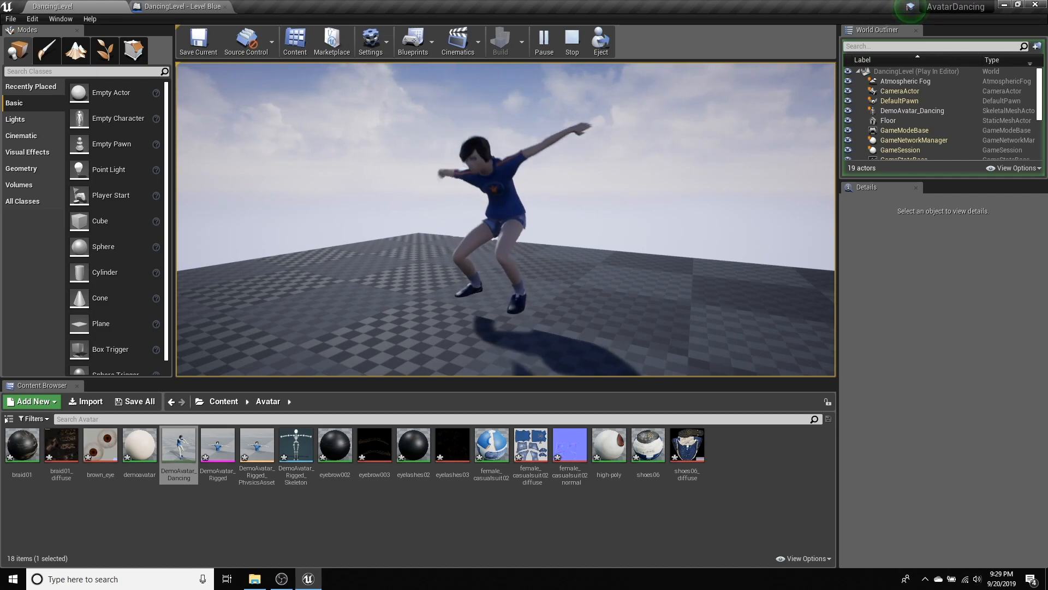
{"action": "key", "text": "shift+F1"}
{"action": "left_click", "coordinate": [567, 38]}
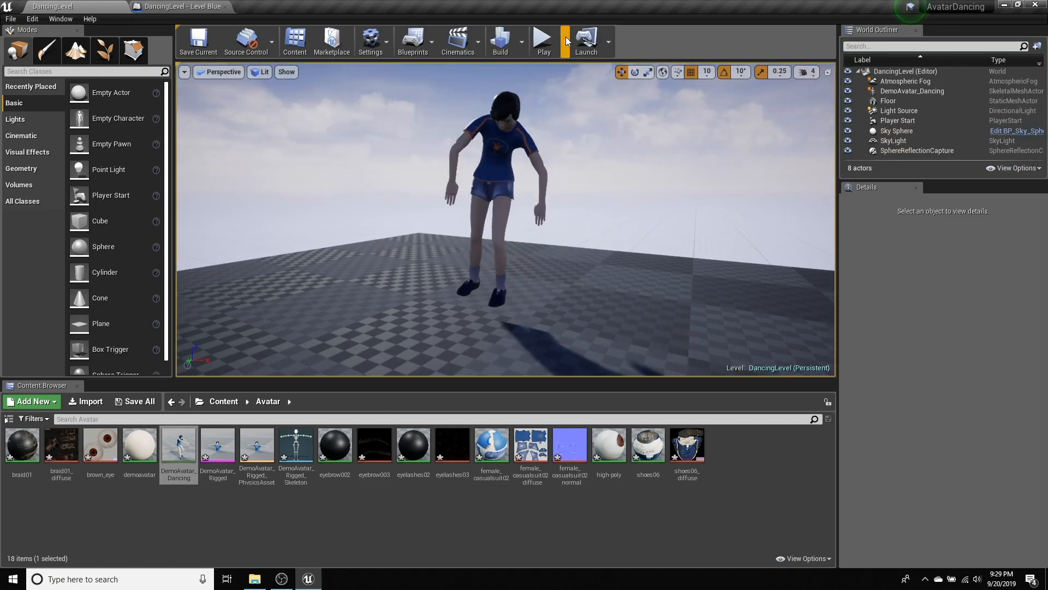
Place eight more DemoAvatar_Dancing avatars spread out across the floor of the level.
{"action": "scroll", "coordinate": [526, 201], "scroll_direction": "down", "scroll_amount": 6}
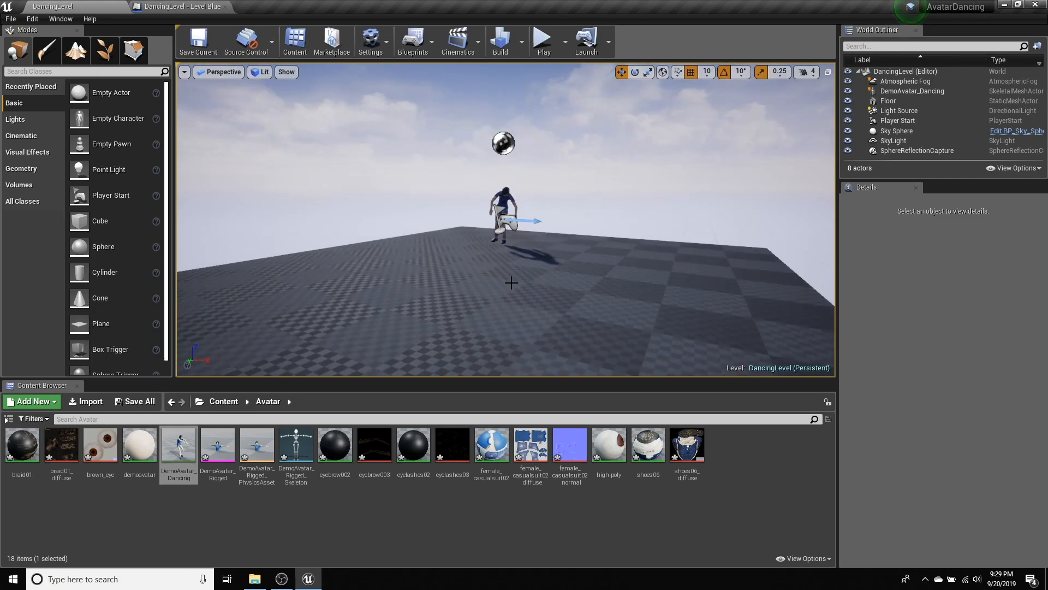
{"action": "right_click_drag", "start_coordinate": [511, 282], "coordinate": [567, 292]}
{"action": "middle_click_drag", "start_coordinate": [512, 283], "coordinate": [448, 273]}
{"action": "left_click_drag", "start_coordinate": [190, 453], "coordinate": [684, 303]}
{"action": "left_click_drag", "start_coordinate": [181, 468], "coordinate": [565, 246]}
{"action": "left_click_drag", "start_coordinate": [173, 447], "coordinate": [236, 343]}
{"action": "scroll", "coordinate": [448, 302], "scroll_direction": "down", "scroll_amount": 3}
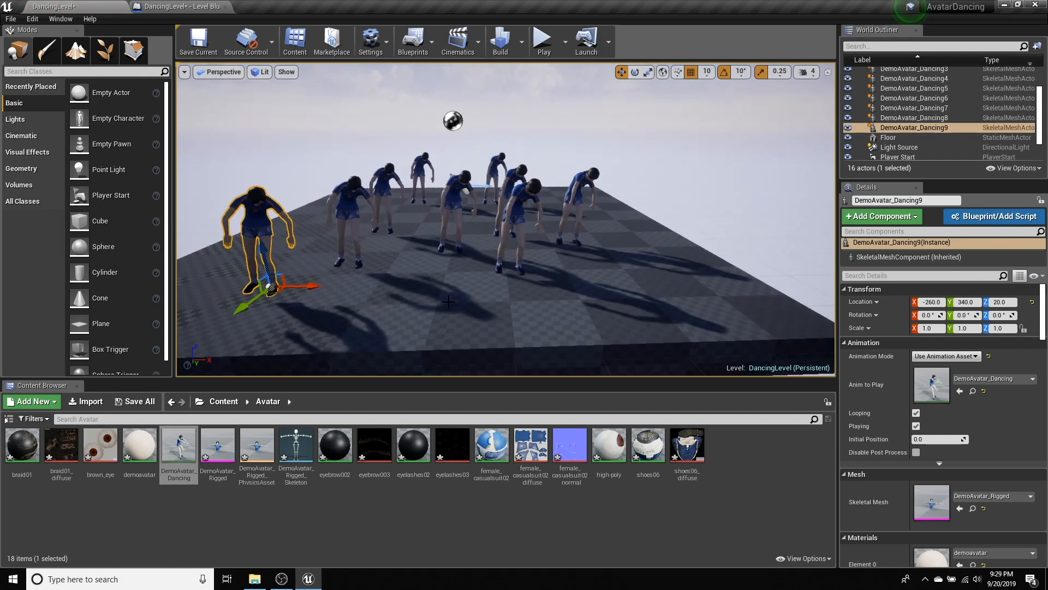
Move DemoAvatar_Dancing5 to X -320, push the neighbouring avatar farther back, and shift the floor to Y -20.
{"action": "scroll", "coordinate": [447, 302], "scroll_direction": "down", "scroll_amount": 3}
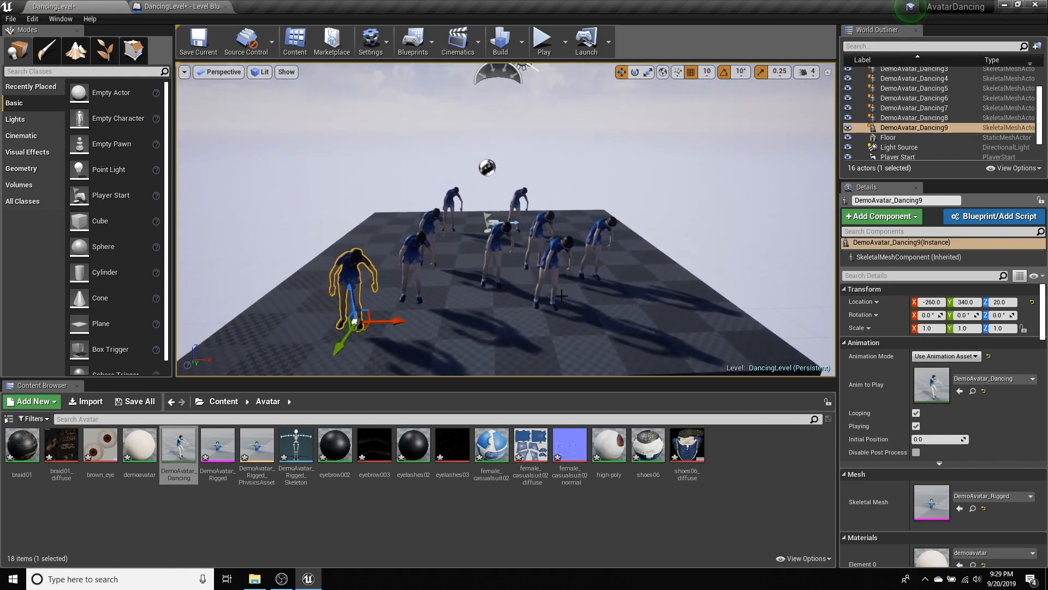
{"action": "left_click", "coordinate": [428, 235]}
{"action": "left_click_drag", "start_coordinate": [434, 257], "coordinate": [377, 254]}
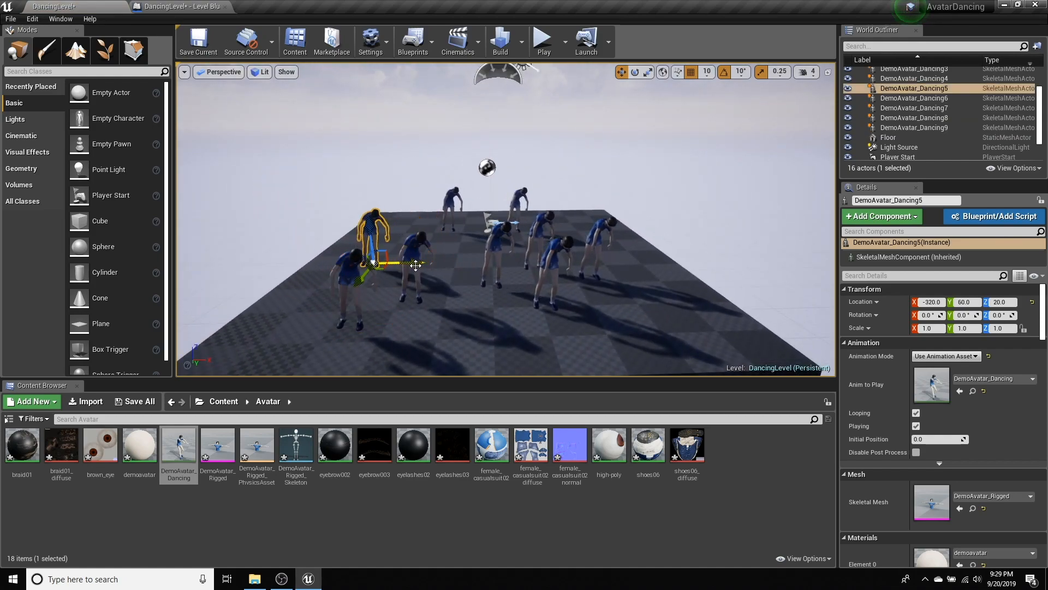
{"action": "left_click", "coordinate": [415, 267]}
{"action": "left_click_drag", "start_coordinate": [411, 310], "coordinate": [428, 270]}
{"action": "left_click", "coordinate": [482, 275]}
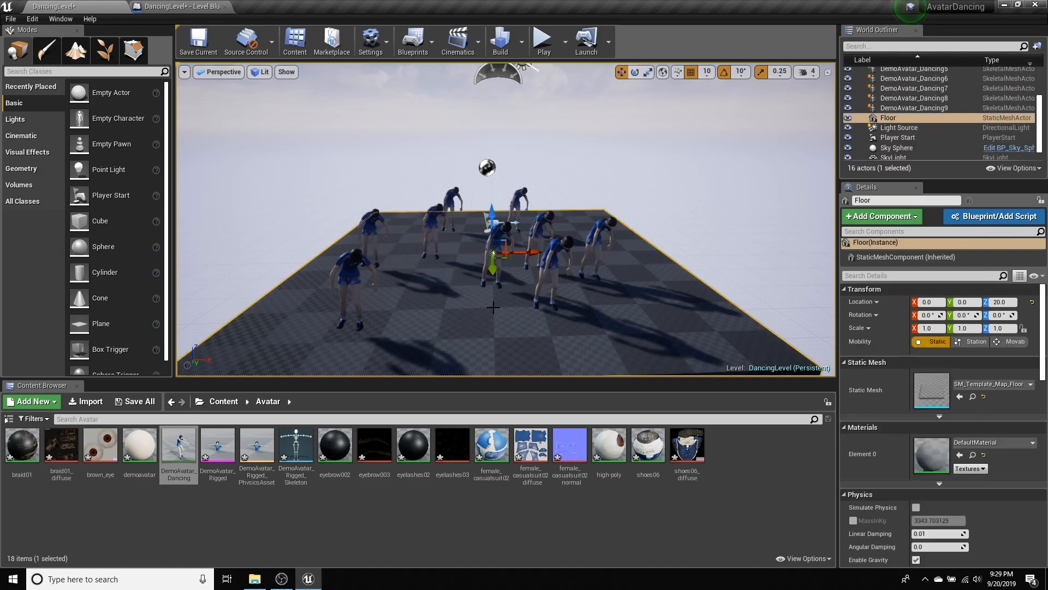
{"action": "left_click_drag", "start_coordinate": [494, 264], "coordinate": [493, 257]}
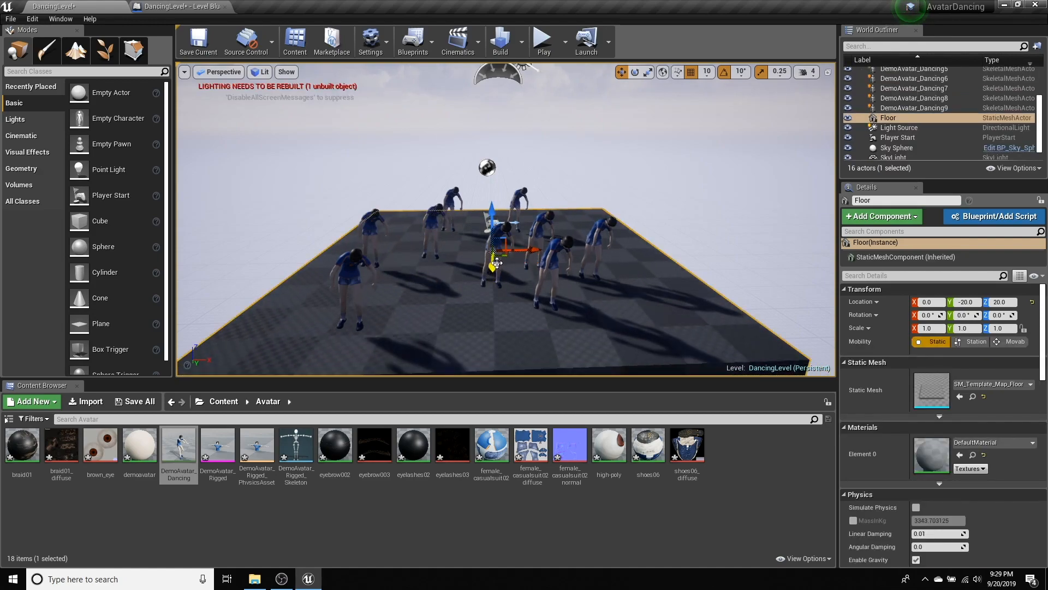
Move the centre avatar and DemoAvatar_Dancing8 forward toward the front edge of the floor.
{"action": "left_click", "coordinate": [498, 241]}
{"action": "mouse_move", "coordinate": [524, 298]}
{"action": "left_mouse_down"}
{"action": "mouse_move", "coordinate": [481, 297]}
{"action": "mouse_move", "coordinate": [505, 292]}
{"action": "left_mouse_up"}
{"action": "left_click", "coordinate": [547, 264]}
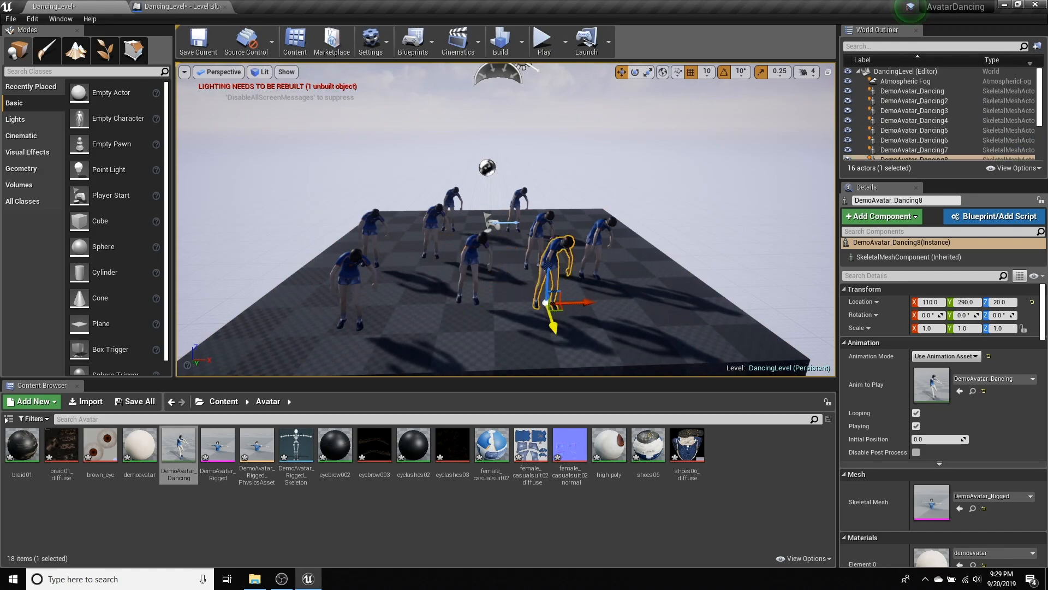
{"action": "left_click_drag", "start_coordinate": [582, 293], "coordinate": [590, 310]}
{"action": "left_click", "coordinate": [602, 270]}
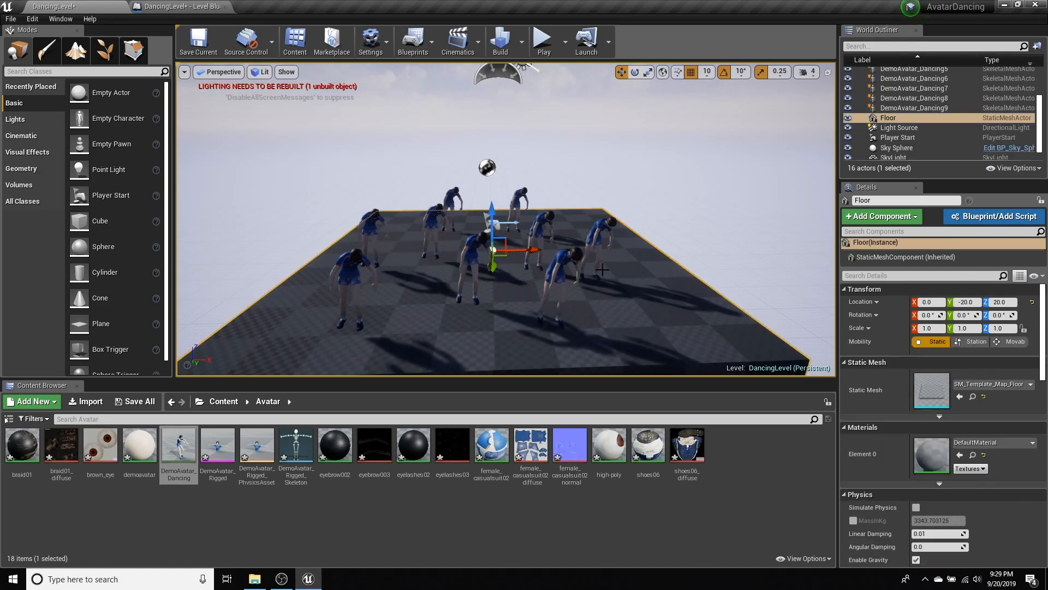
Move DemoAvatar_Dancing6 back to about Y -120 so the avatars are spread more evenly.
{"action": "left_click", "coordinate": [542, 233]}
{"action": "left_click", "coordinate": [598, 239]}
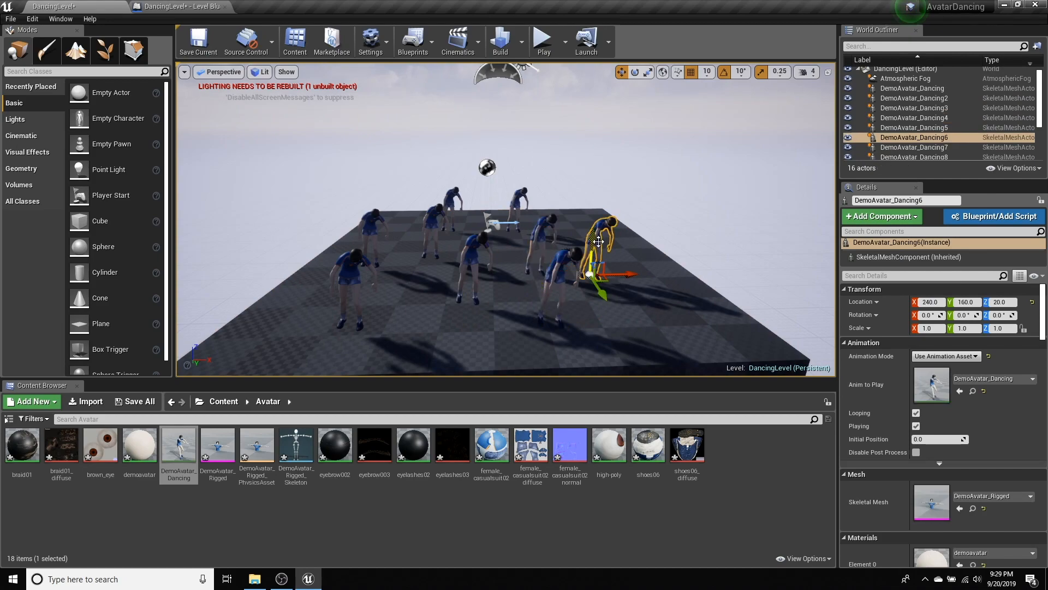
{"action": "left_click_drag", "start_coordinate": [614, 275], "coordinate": [590, 248]}
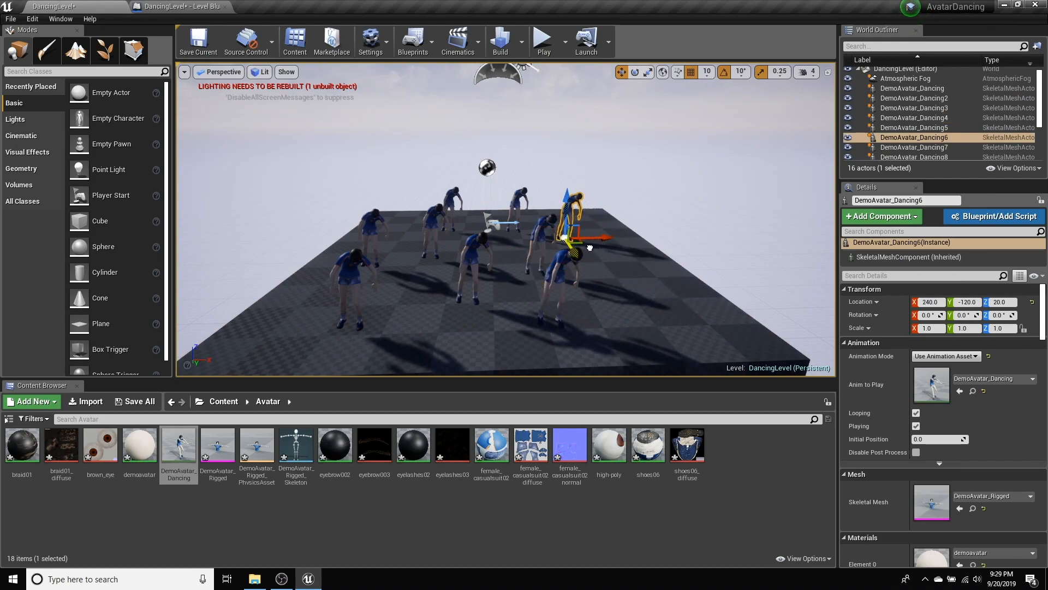
{"action": "left_click", "coordinate": [642, 278]}
{"action": "left_click", "coordinate": [661, 247]}
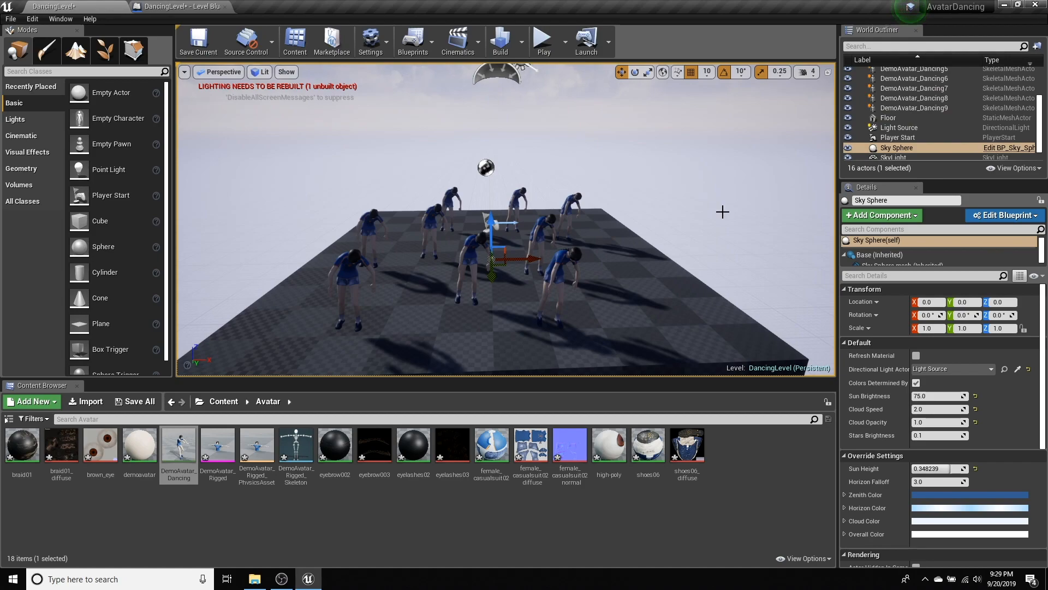
Turn off Playing for all nine DemoAvatar_Dancing actors at once.
{"action": "scroll", "coordinate": [1043, 95], "scroll_direction": "up", "scroll_amount": 3}
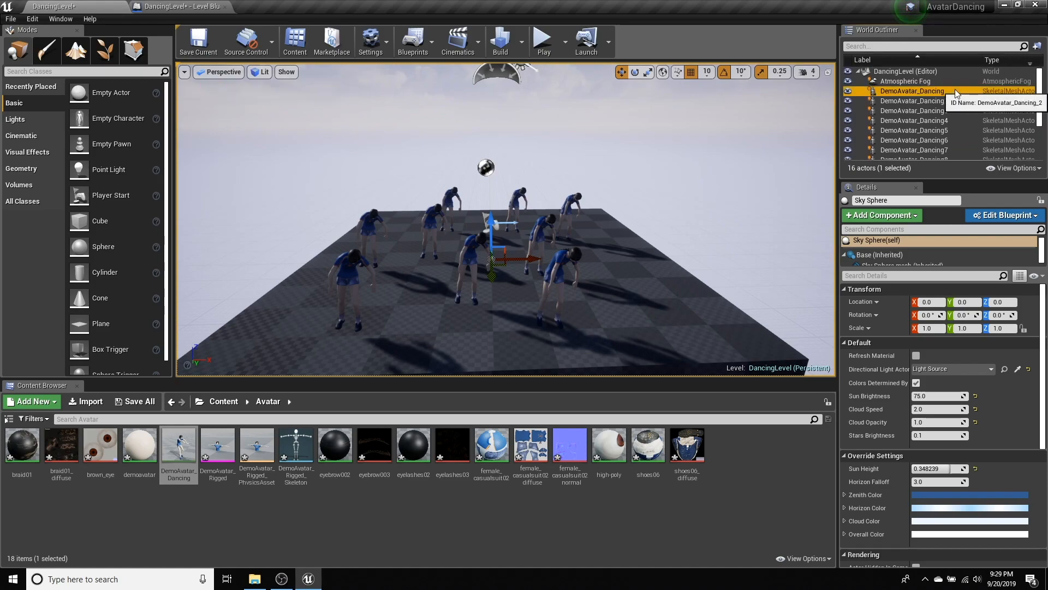
{"action": "left_click", "coordinate": [923, 91]}
{"action": "scroll", "coordinate": [923, 93], "scroll_direction": "down", "scroll_amount": 2}
{"action": "left_click", "coordinate": [945, 135], "text": "shift"}
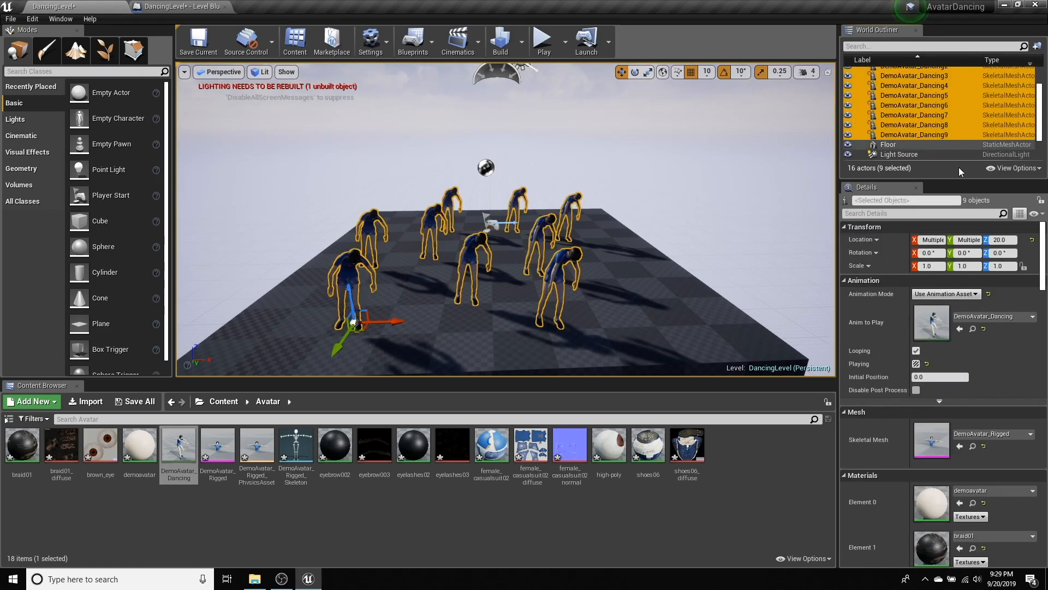
{"action": "left_click", "coordinate": [916, 363]}
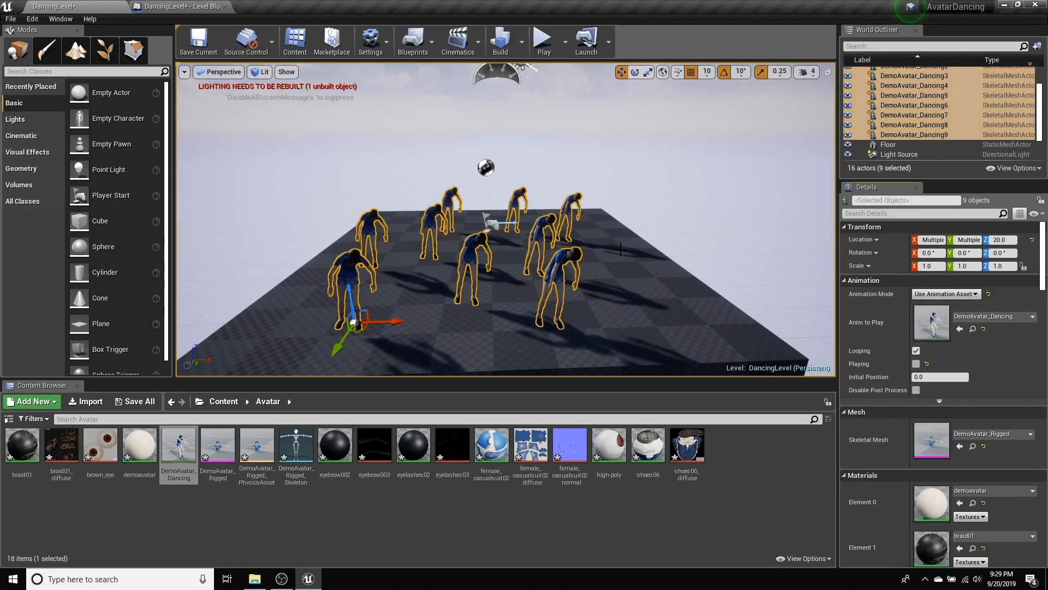
{"action": "left_click", "coordinate": [649, 206]}
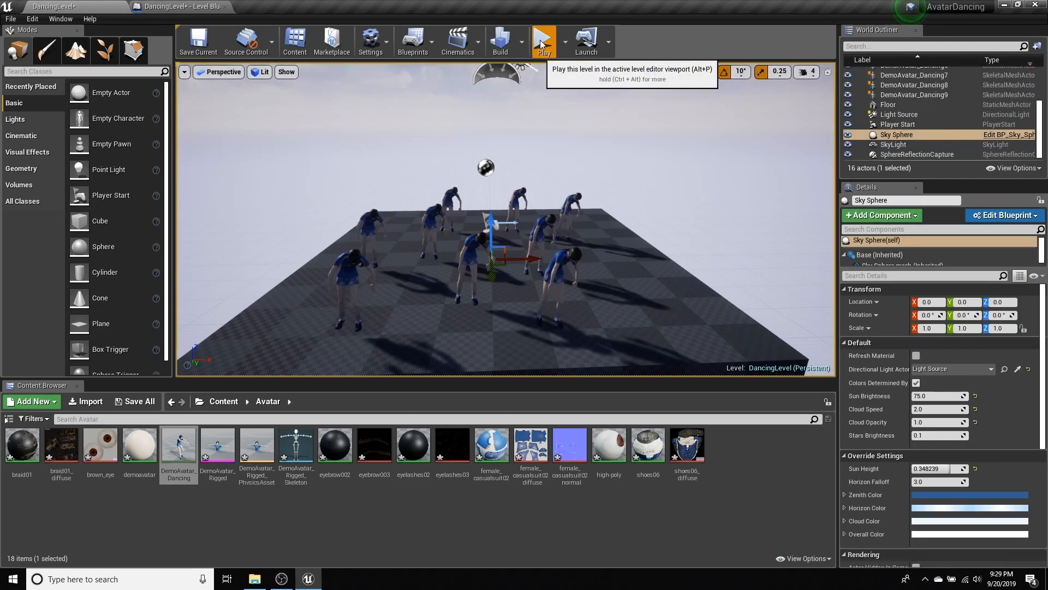
Run the level, back the camera away until all the avatars are in view, and stop the play session.
{"action": "left_click", "coordinate": [542, 40]}
{"action": "left_click", "coordinate": [587, 270]}
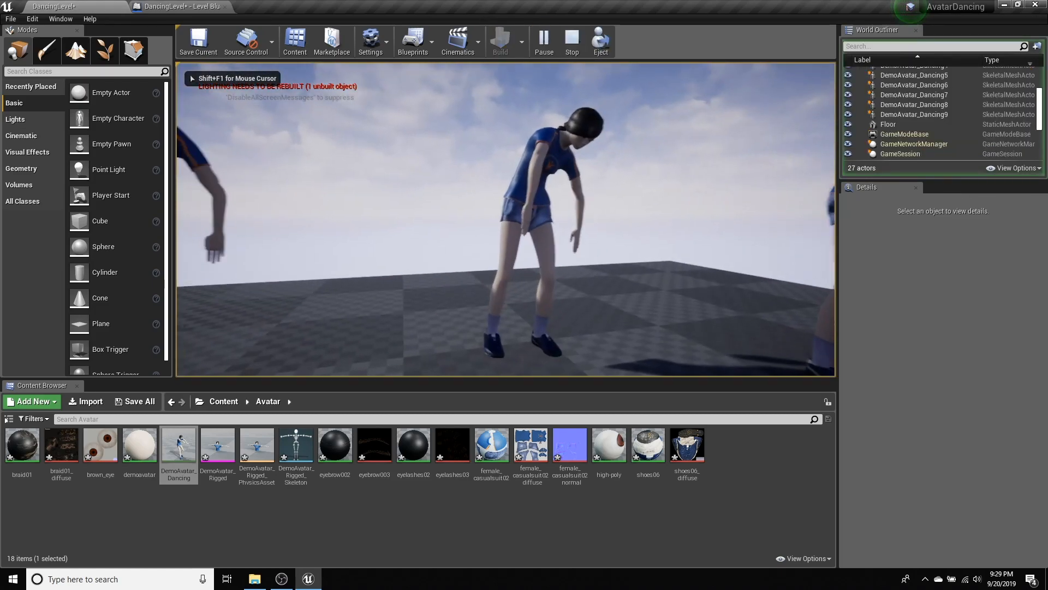
{"action": "key", "text": "s"}
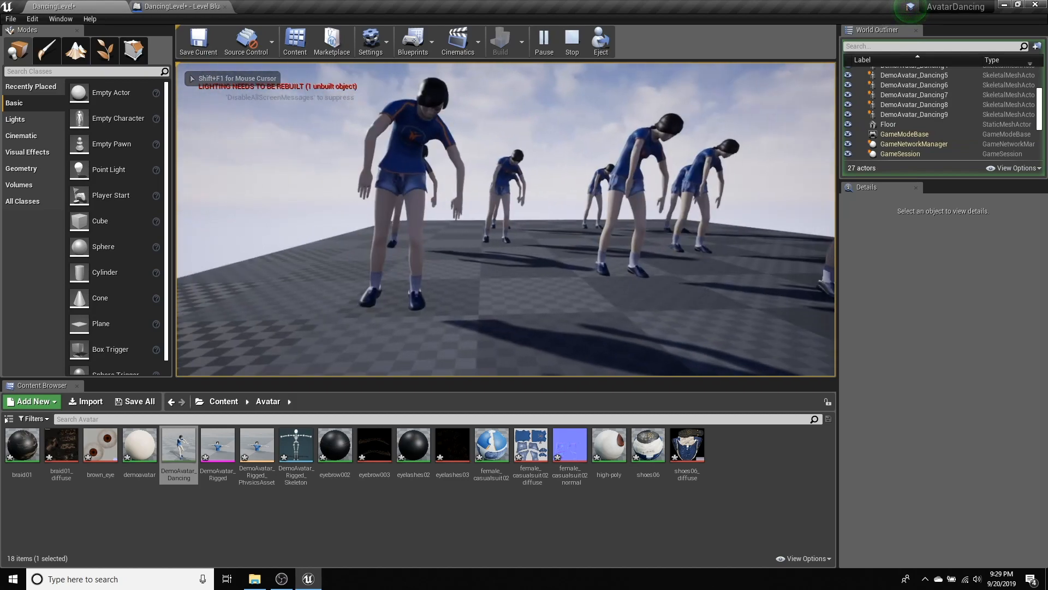
{"action": "key", "text": "s"}
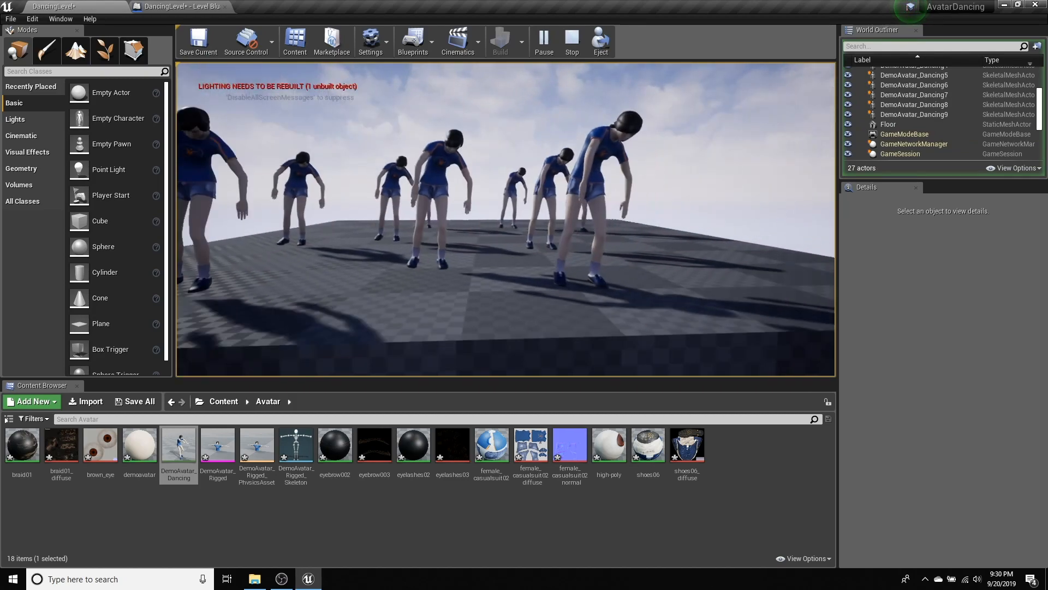
{"action": "key", "text": "s"}
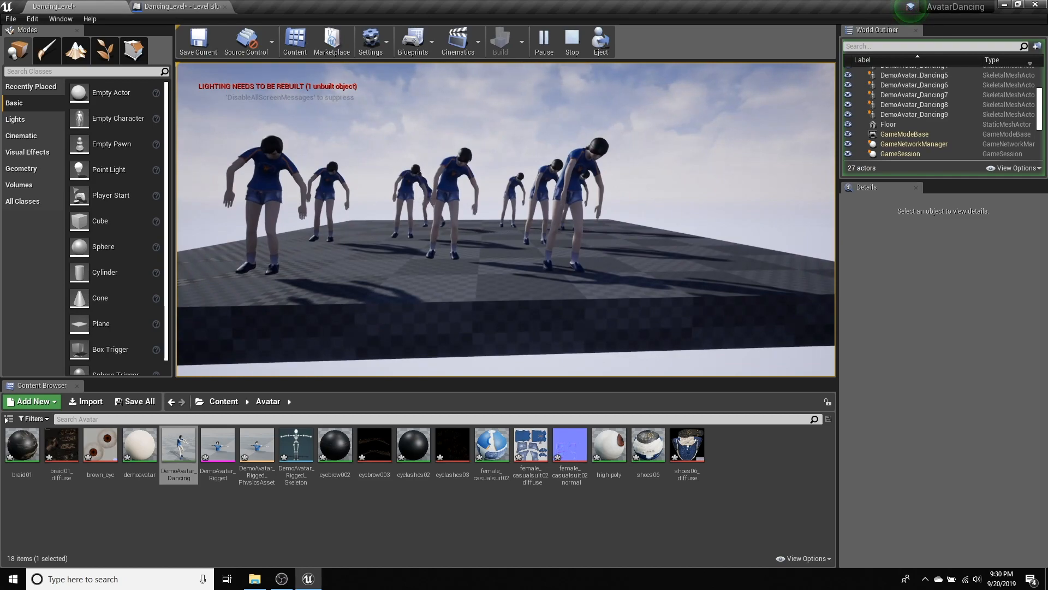
{"action": "key", "text": "shift+F1"}
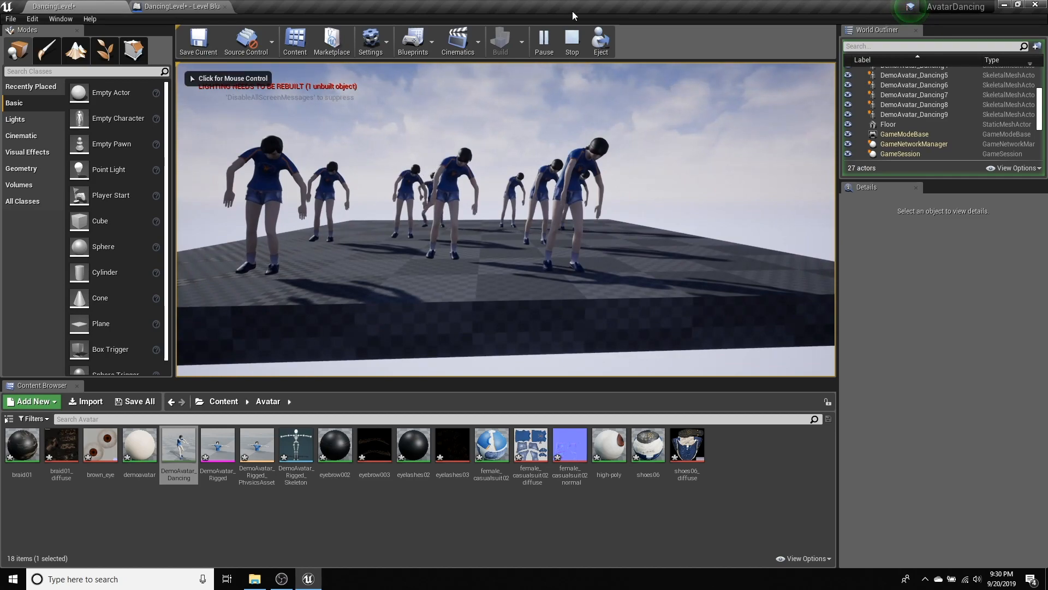
{"action": "left_click", "coordinate": [572, 39]}
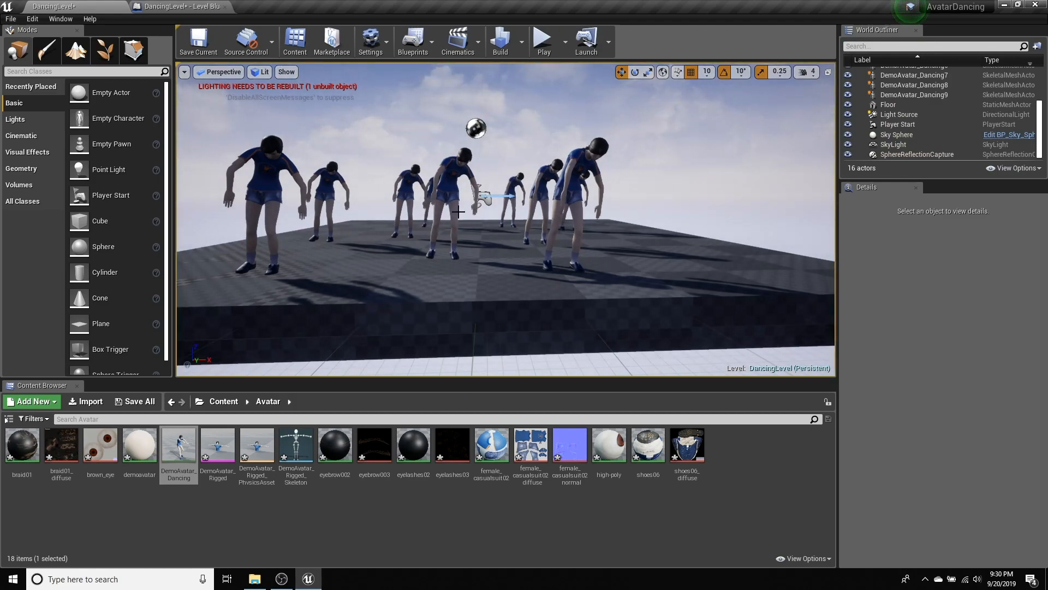
Delete all existing nodes from the Level Blueprint's Event Graph.
{"action": "scroll", "coordinate": [1033, 93], "scroll_direction": "up", "scroll_amount": 3}
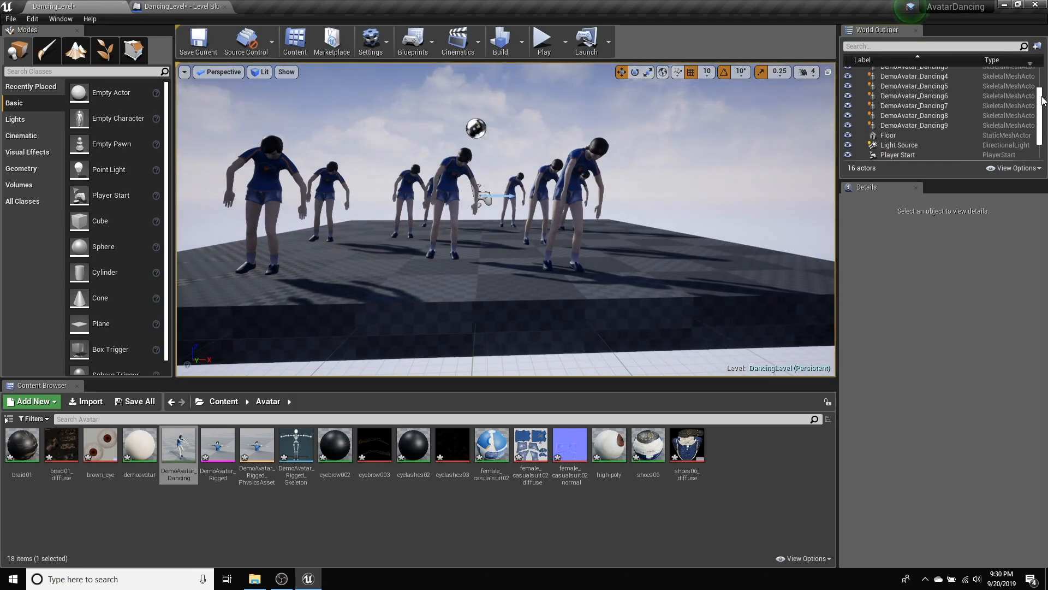
{"action": "left_click", "coordinate": [158, 7]}
{"action": "scroll", "coordinate": [368, 163], "scroll_direction": "down", "scroll_amount": 5}
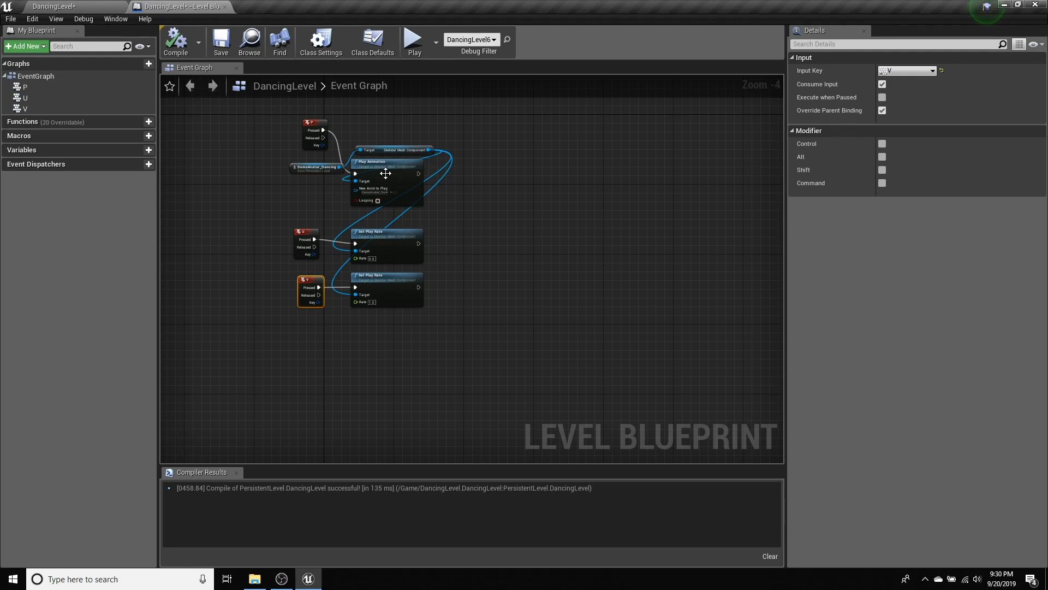
{"action": "left_click_drag", "start_coordinate": [275, 105], "coordinate": [543, 329]}
{"action": "key", "text": "Delete"}
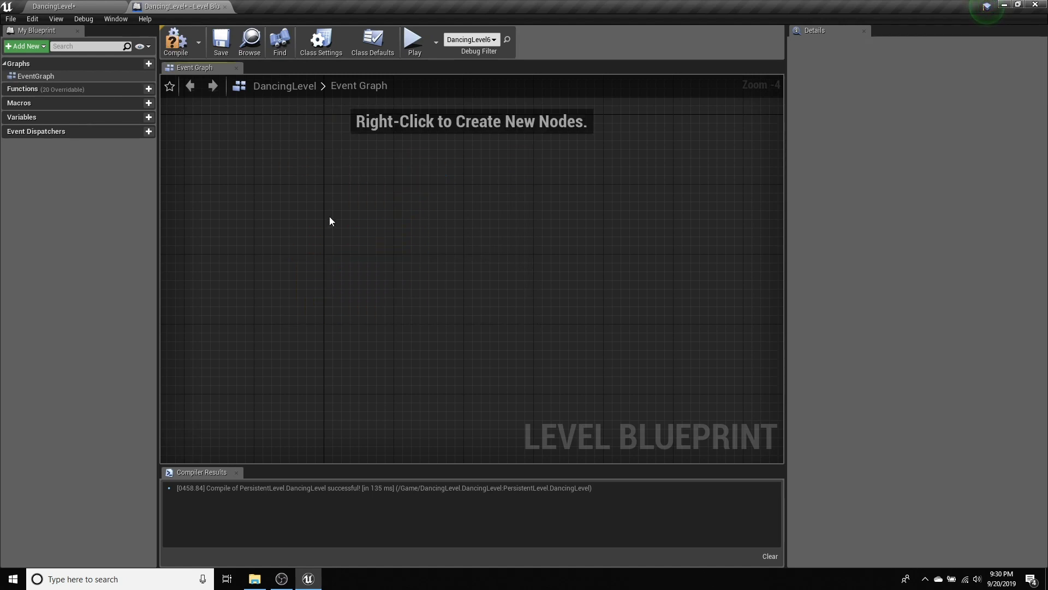
Add a Get All Actors Of Class node to the empty Event Graph.
{"action": "right_click", "coordinate": [263, 211]}
{"action": "type", "text": "get all ac"}
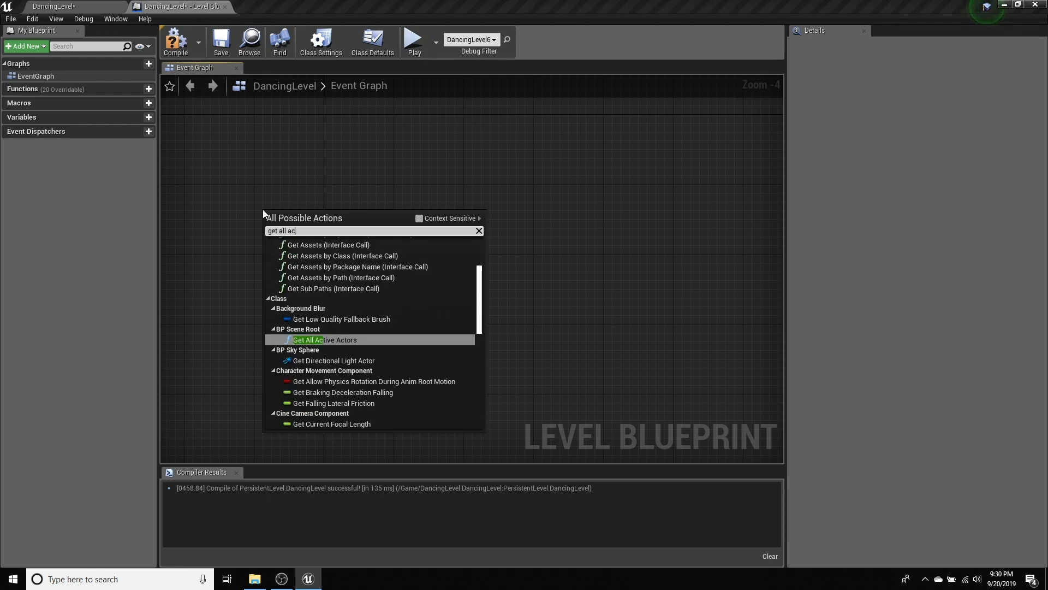
{"action": "type", "text": "tors of"}
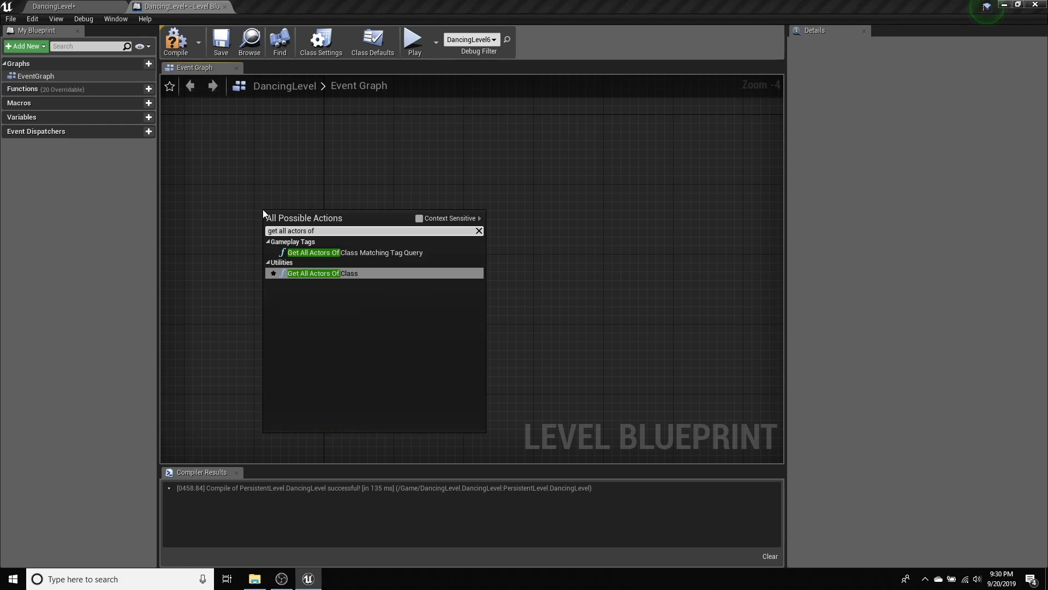
{"action": "left_click", "coordinate": [345, 274]}
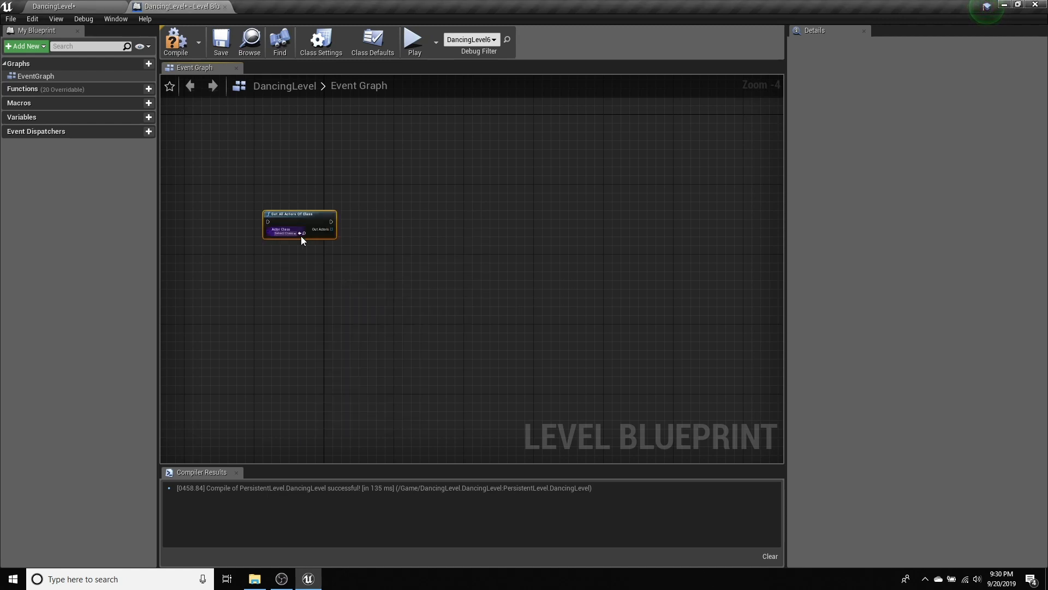
Set the node's Actor Class to Skeletal Mesh Actor and check the avatars' type in an enlarged World Outliner.
{"action": "scroll", "coordinate": [302, 240], "scroll_direction": "up", "scroll_amount": 5}
{"action": "left_click", "coordinate": [284, 232]}
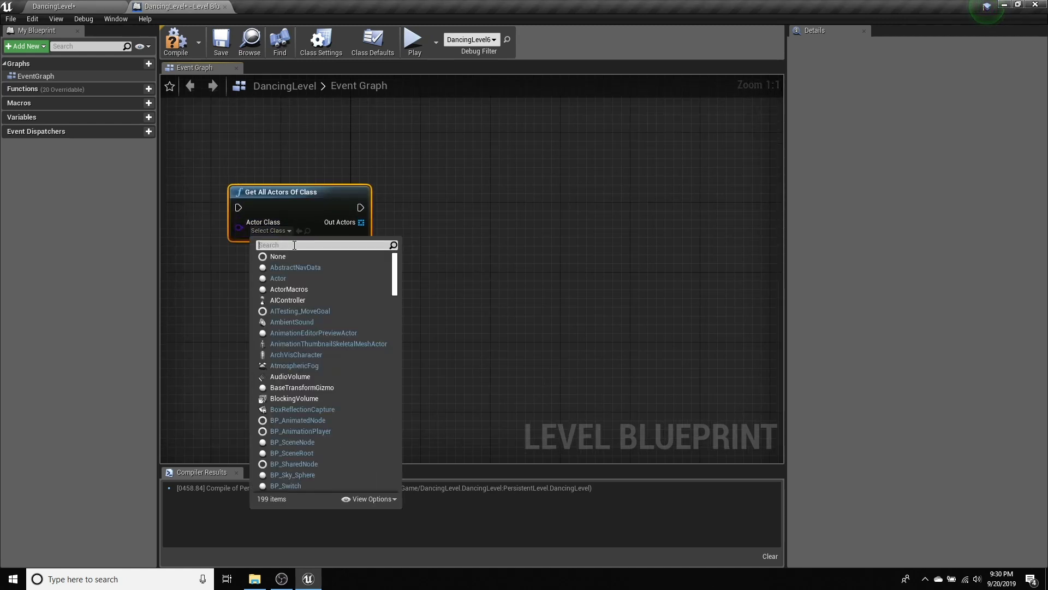
{"action": "type", "text": "skel"}
{"action": "left_click", "coordinate": [301, 279]}
{"action": "left_click", "coordinate": [96, 6]}
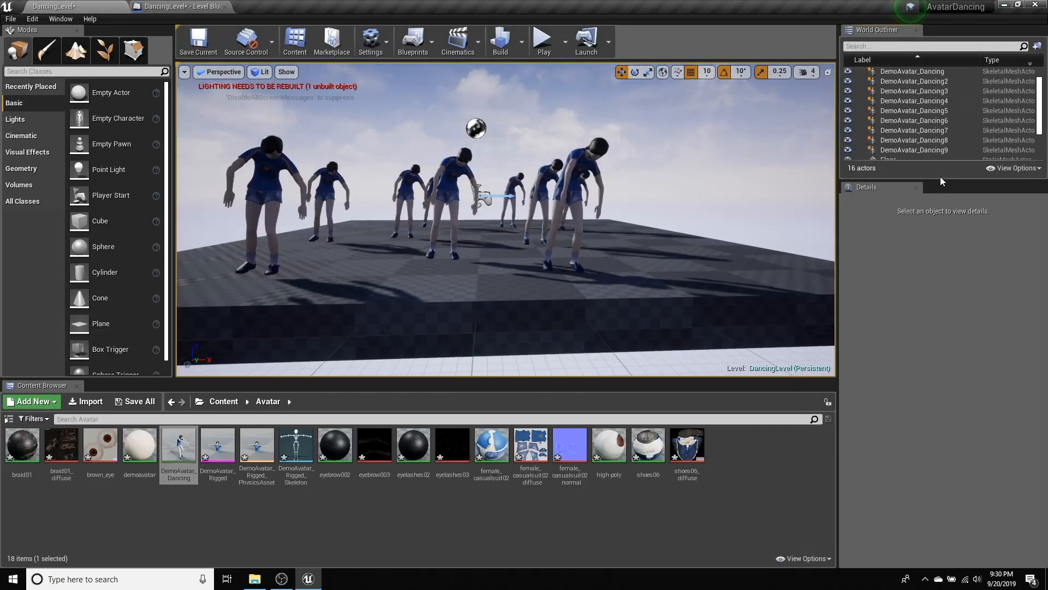
{"action": "left_click_drag", "start_coordinate": [941, 177], "coordinate": [952, 314]}
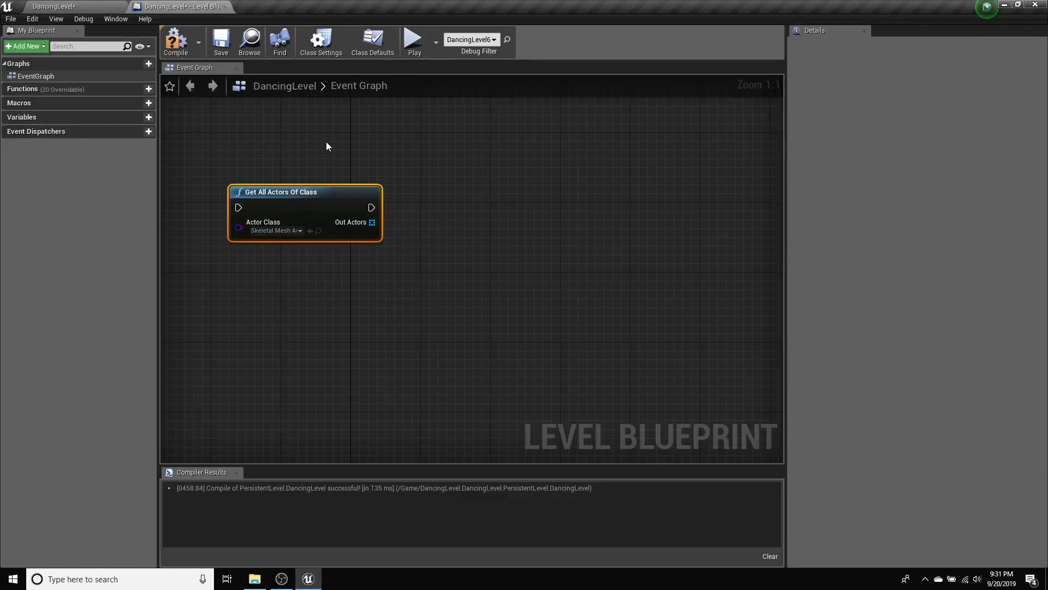
Look up the tag properties of DemoAvatar_Dancing9 in the level editor, and return to the Level Blueprint.
{"action": "left_click", "coordinate": [53, 6]}
{"action": "left_click", "coordinate": [915, 169]}
{"action": "left_click", "coordinate": [906, 384]}
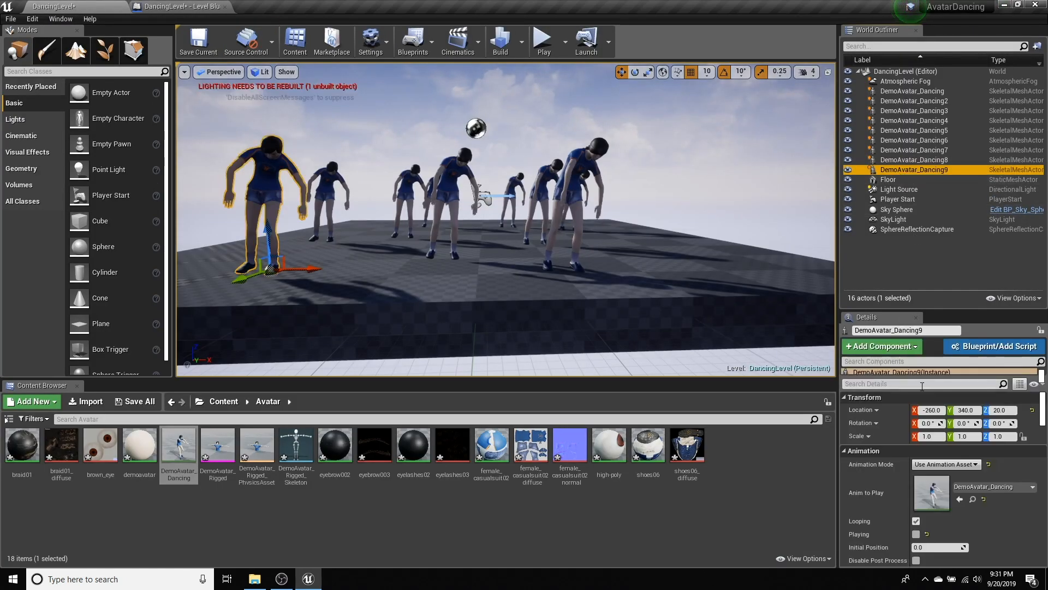
{"action": "type", "text": "tag"}
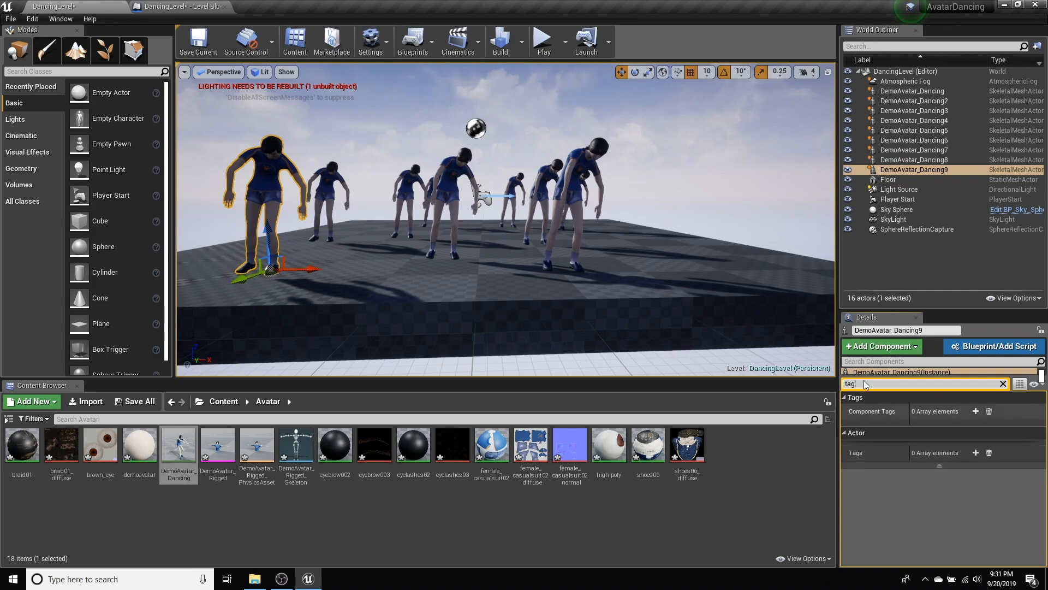
{"action": "left_click", "coordinate": [180, 6]}
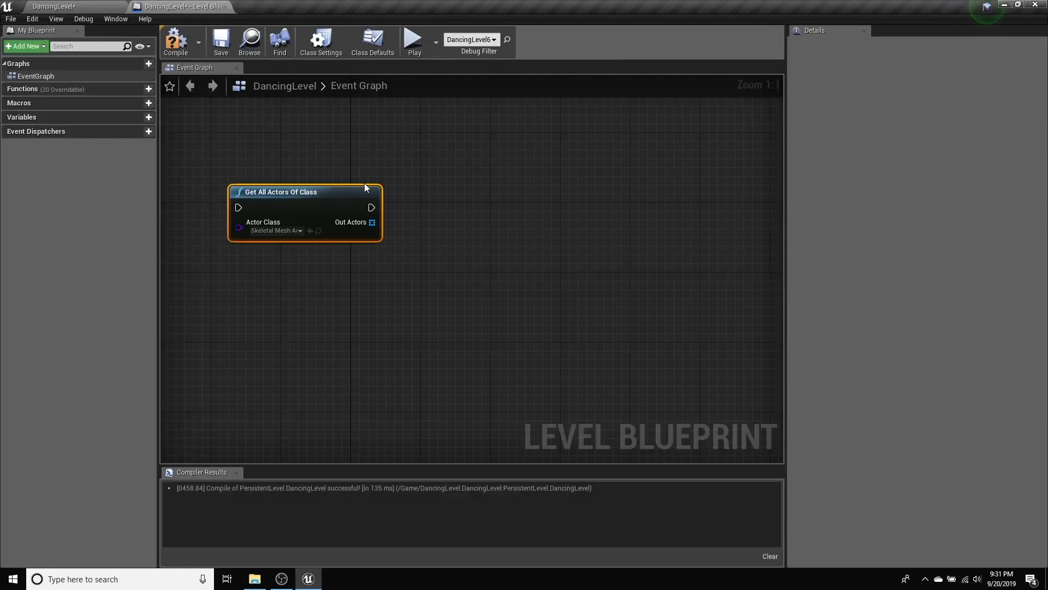
Add an Event BeginPlay node above Get All Actors Of Class and connect its execution output to that node.
{"action": "left_click_drag", "start_coordinate": [362, 189], "coordinate": [414, 189]}
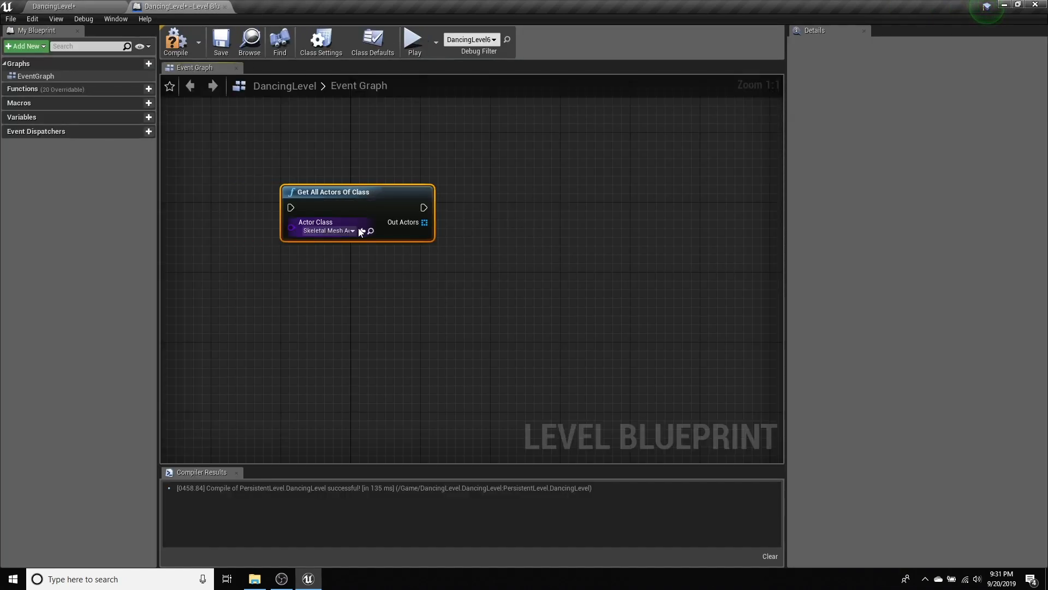
{"action": "right_click", "coordinate": [281, 135]}
{"action": "type", "text": "event"}
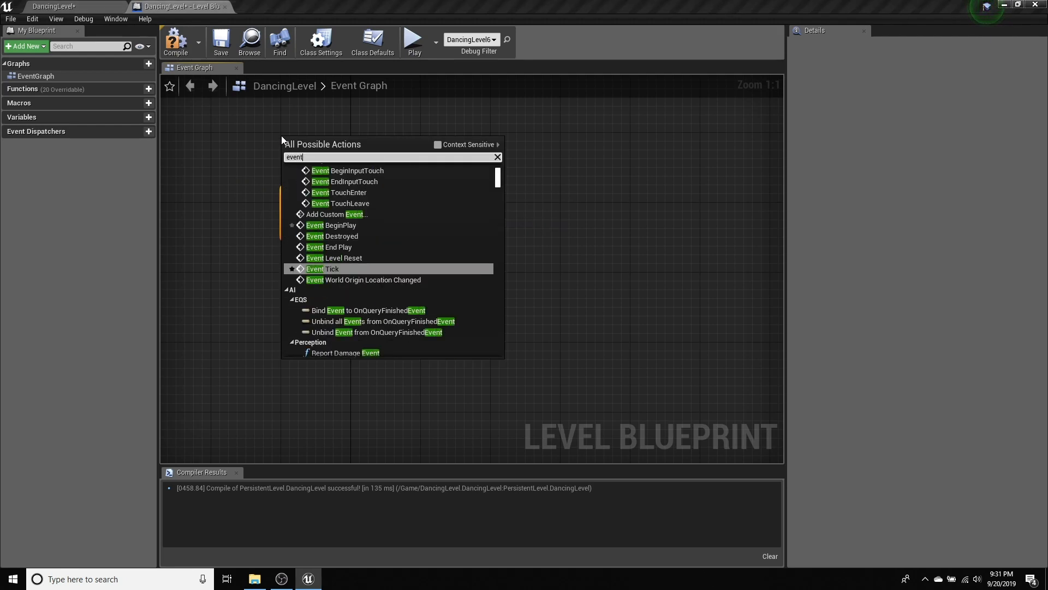
{"action": "type", "text": " begin"}
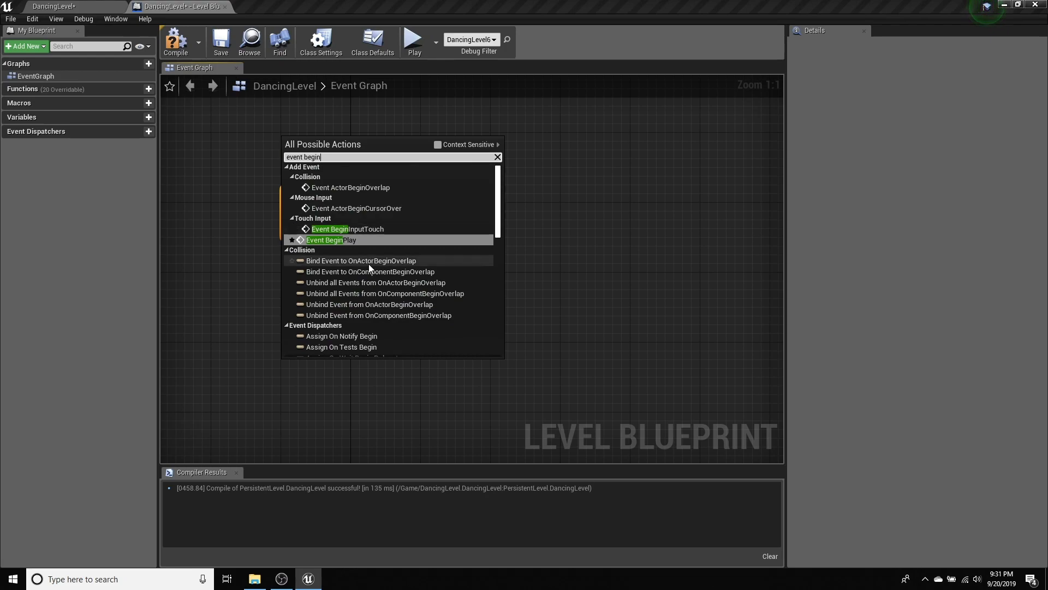
{"action": "left_click", "coordinate": [336, 239]}
{"action": "left_click_drag", "start_coordinate": [353, 155], "coordinate": [293, 208]}
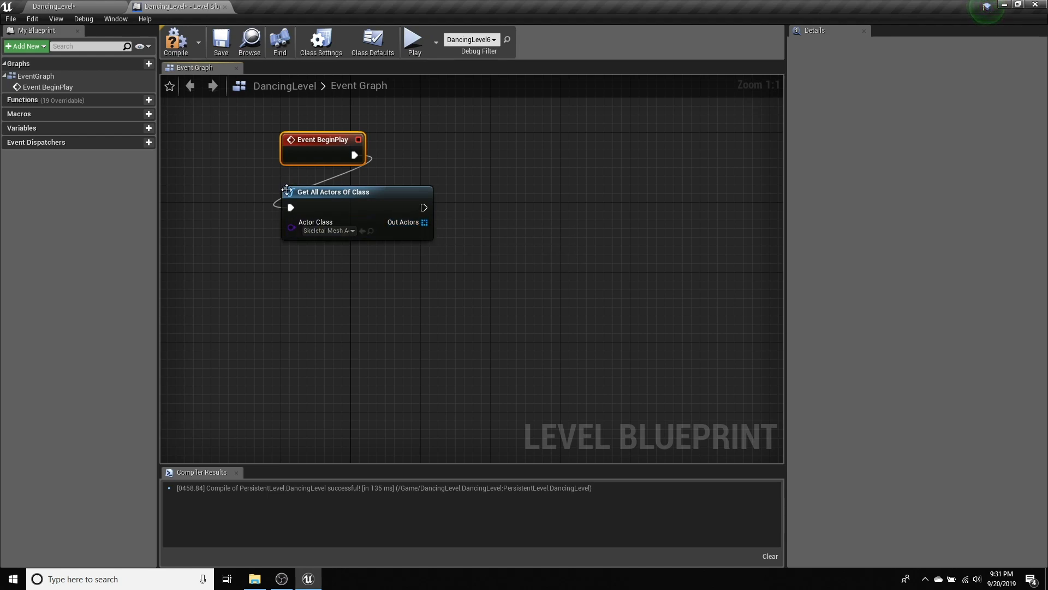
With context-sensitive actions enabled, promote the Out Actors array to a variable and name it dancers.
{"action": "left_click_drag", "start_coordinate": [424, 223], "coordinate": [490, 219]}
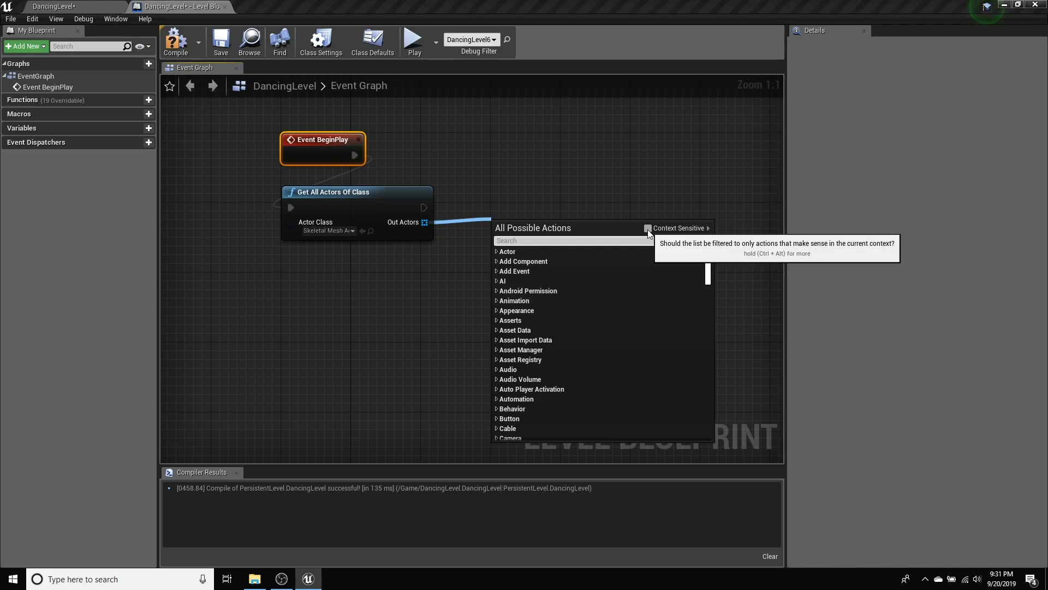
{"action": "left_click", "coordinate": [647, 229]}
{"action": "left_click", "coordinate": [534, 264]}
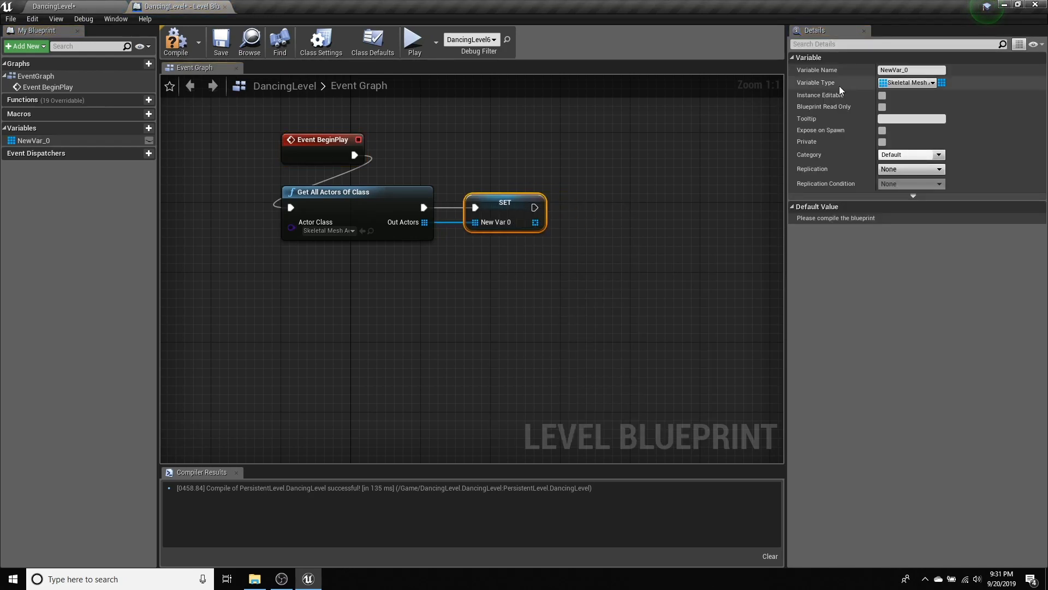
{"action": "left_click", "coordinate": [915, 62]}
{"action": "left_click", "coordinate": [867, 61]}
{"action": "left_click", "coordinate": [908, 70]}
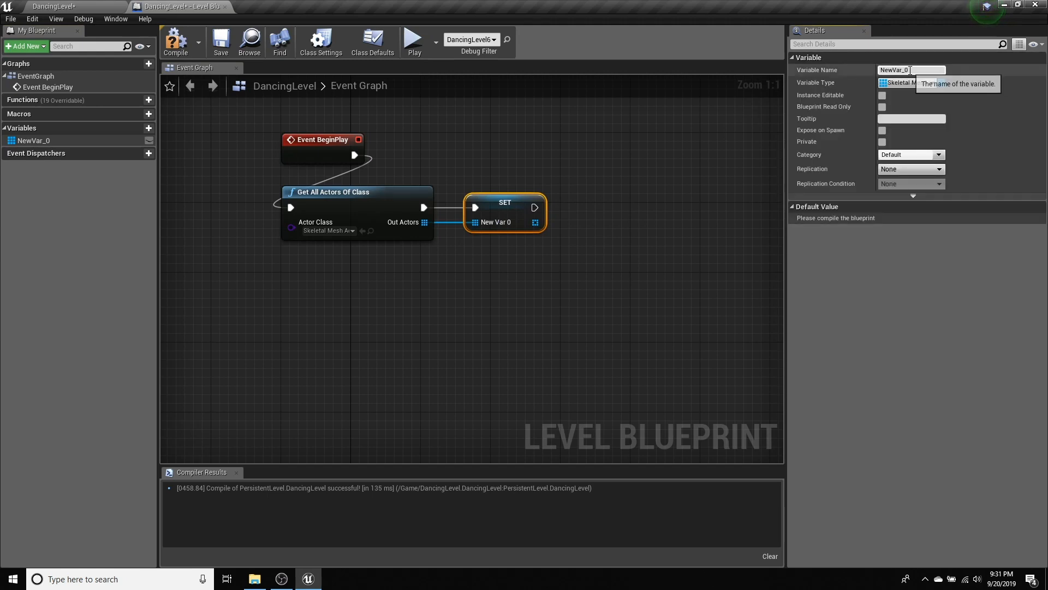
{"action": "type", "text": "dancers"}
{"action": "key", "text": "Return"}
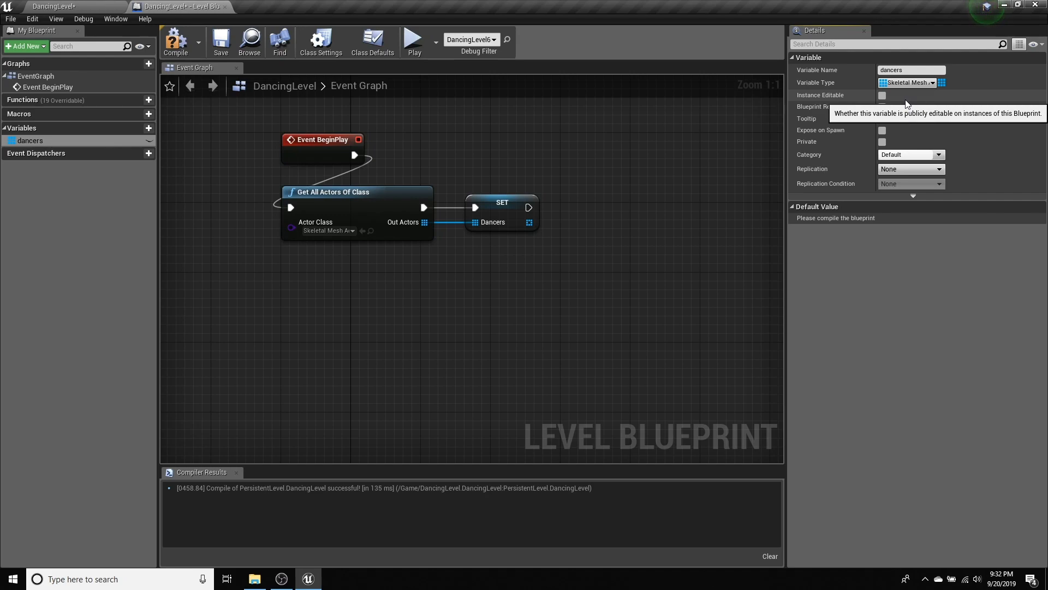
Place a getter for the dancers variable in the graph and feed it into an array Get (a copy) node.
{"action": "left_click_drag", "start_coordinate": [26, 141], "coordinate": [235, 288]}
{"action": "left_click", "coordinate": [258, 302]}
{"action": "left_click_drag", "start_coordinate": [296, 301], "coordinate": [359, 300]}
{"action": "type", "text": "ge"}
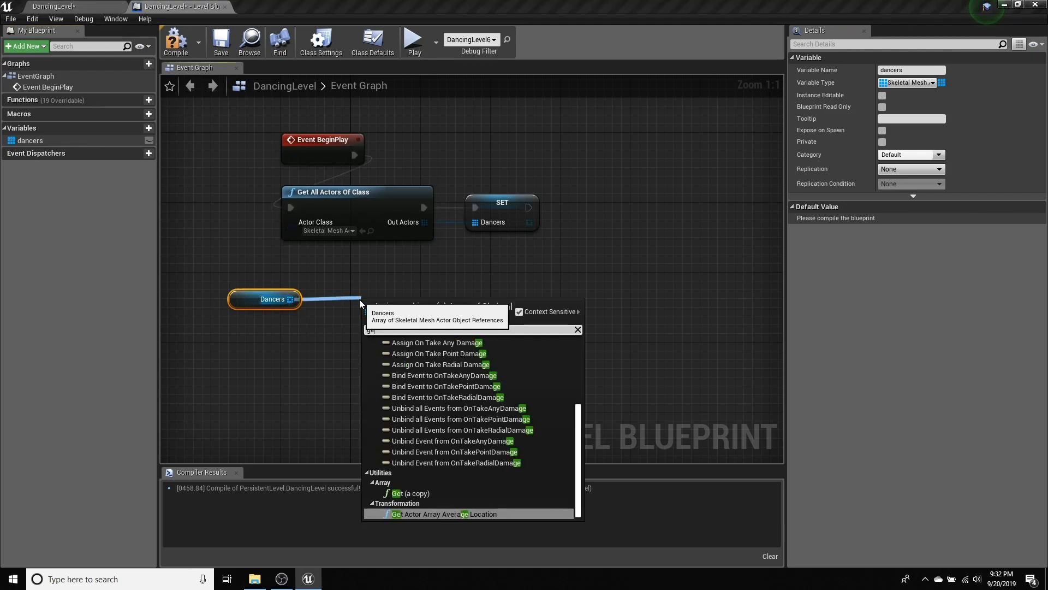
{"action": "type", "text": "t"}
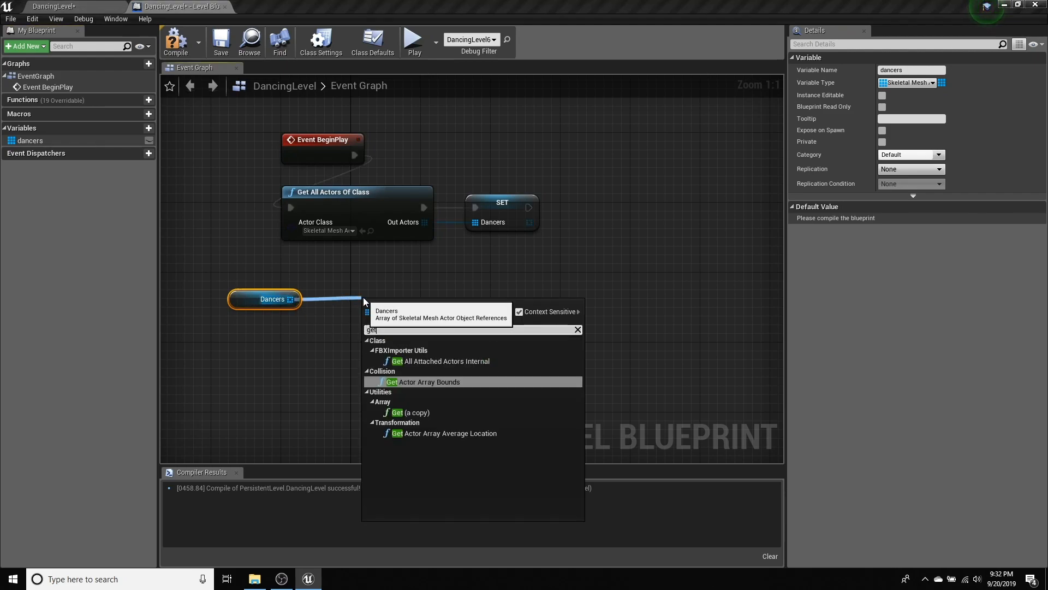
{"action": "left_click", "coordinate": [405, 412]}
{"action": "left_click_drag", "start_coordinate": [375, 312], "coordinate": [344, 292]}
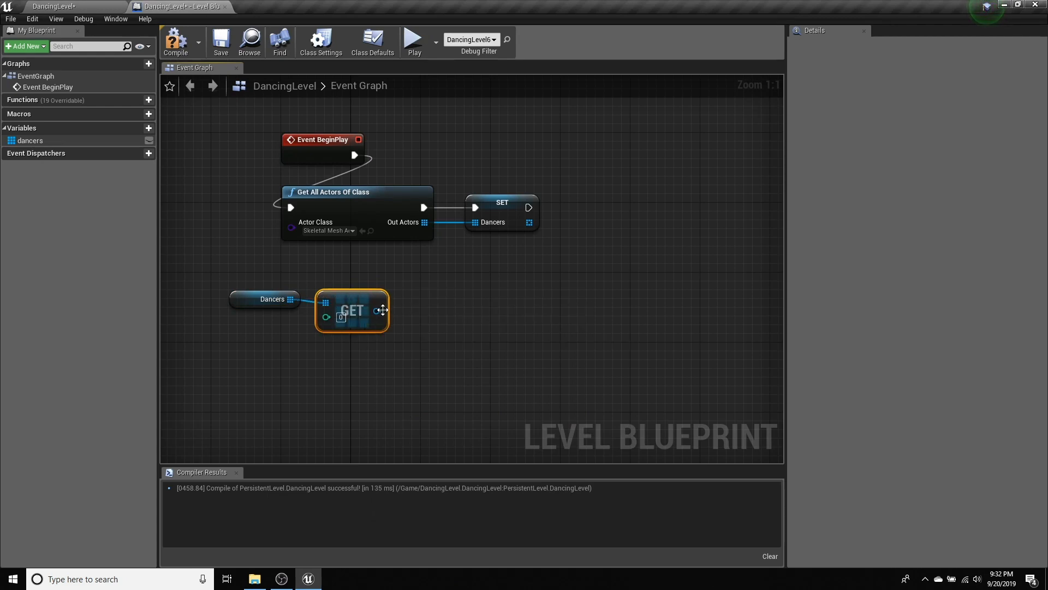
Add a Play Animation (SkeletalMeshComponent) node fed by the array Get output, and arrange the new nodes lower in the graph.
{"action": "left_click_drag", "start_coordinate": [376, 311], "coordinate": [447, 298]}
{"action": "type", "text": "play an"}
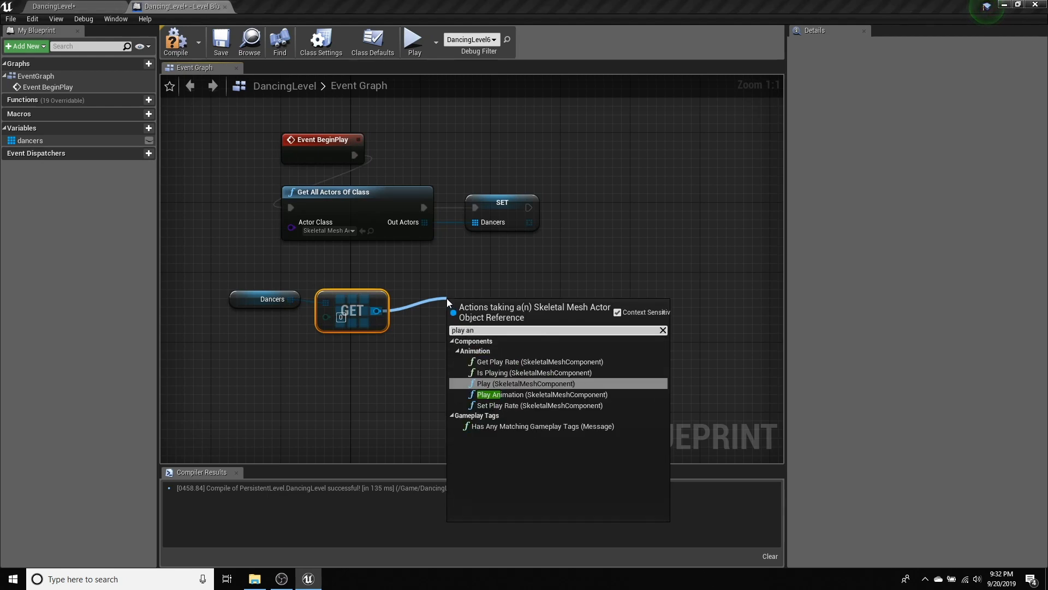
{"action": "left_click", "coordinate": [500, 393]}
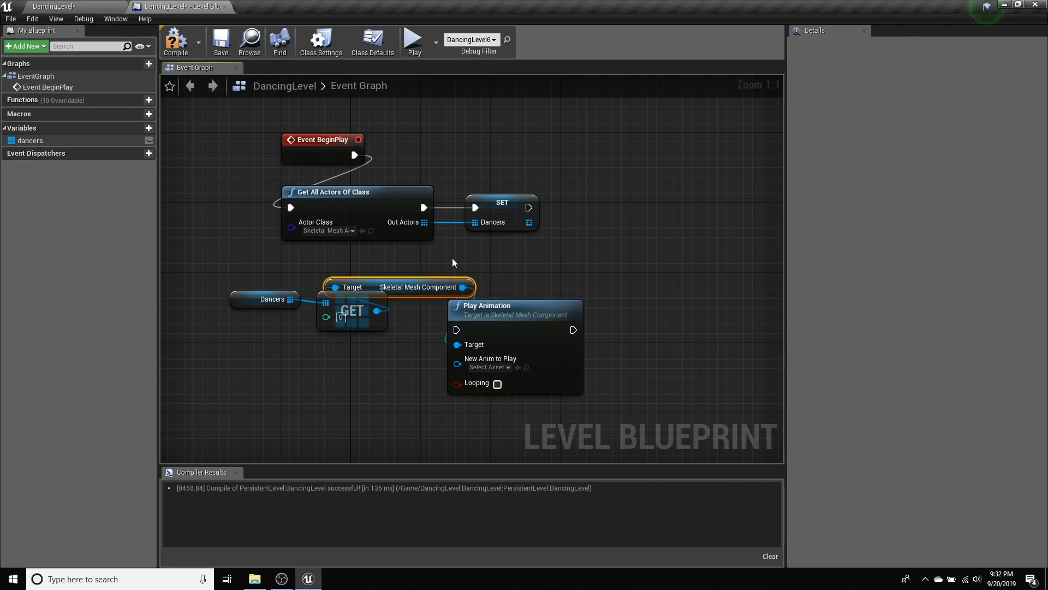
{"action": "left_click_drag", "start_coordinate": [427, 277], "coordinate": [561, 278]}
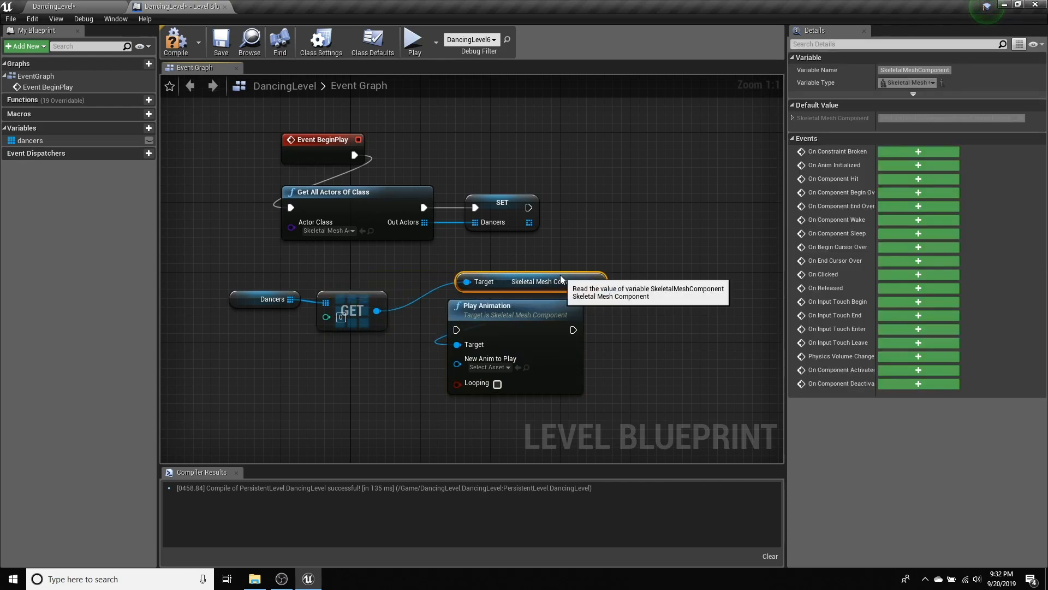
{"action": "left_click_drag", "start_coordinate": [252, 266], "coordinate": [618, 408]}
{"action": "left_click_drag", "start_coordinate": [510, 282], "coordinate": [518, 342]}
Add a P keyboard event and connect its Pressed output to the Play Animation node.
{"action": "right_click", "coordinate": [344, 283]}
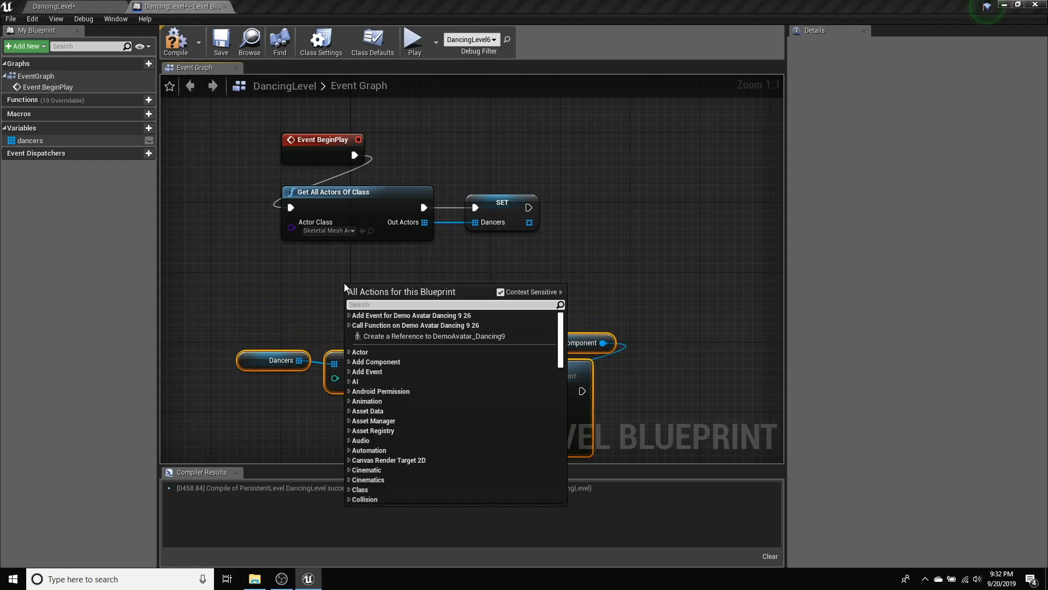
{"action": "left_click", "coordinate": [310, 282]}
{"action": "right_click", "coordinate": [363, 280]}
{"action": "type", "text": "key p"}
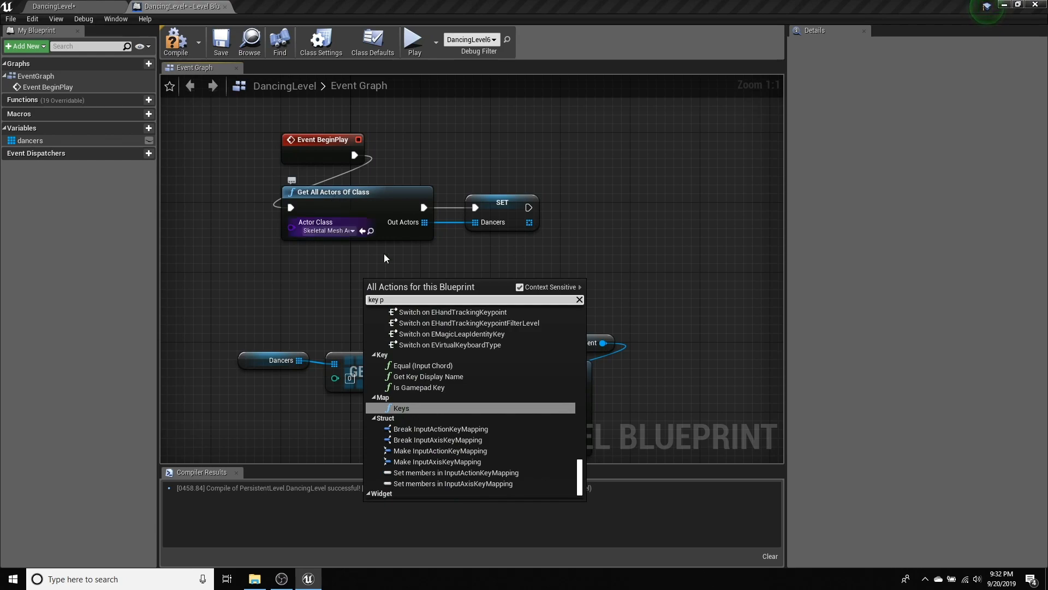
{"action": "scroll", "coordinate": [452, 373], "scroll_direction": "up", "scroll_amount": 5}
{"action": "scroll", "coordinate": [462, 385], "scroll_direction": "up", "scroll_amount": 8}
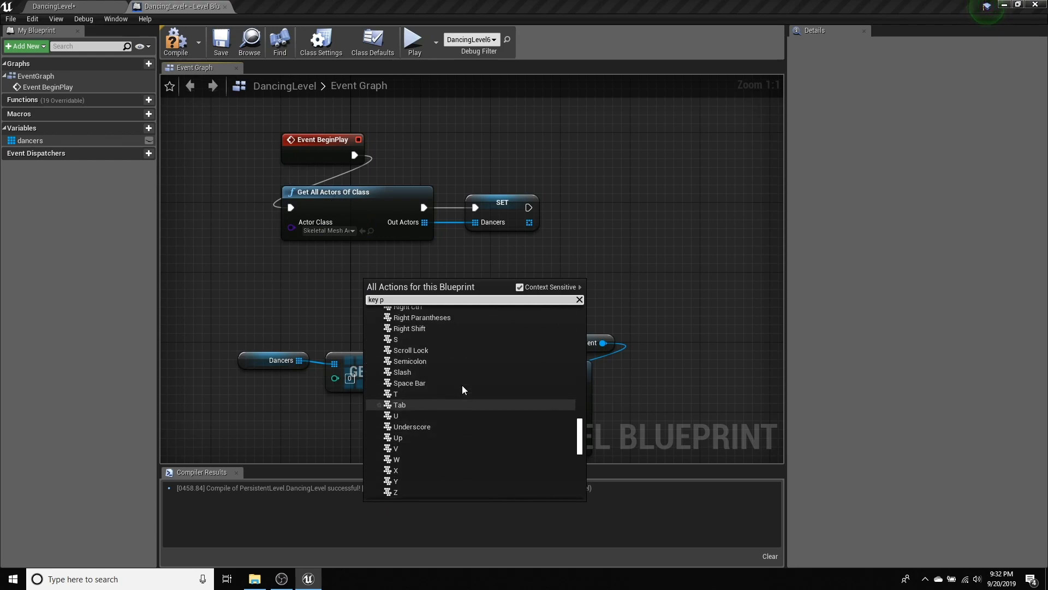
{"action": "left_click", "coordinate": [405, 368]}
{"action": "left_click_drag", "start_coordinate": [399, 304], "coordinate": [465, 391]}
{"action": "left_click_drag", "start_coordinate": [379, 288], "coordinate": [397, 279]}
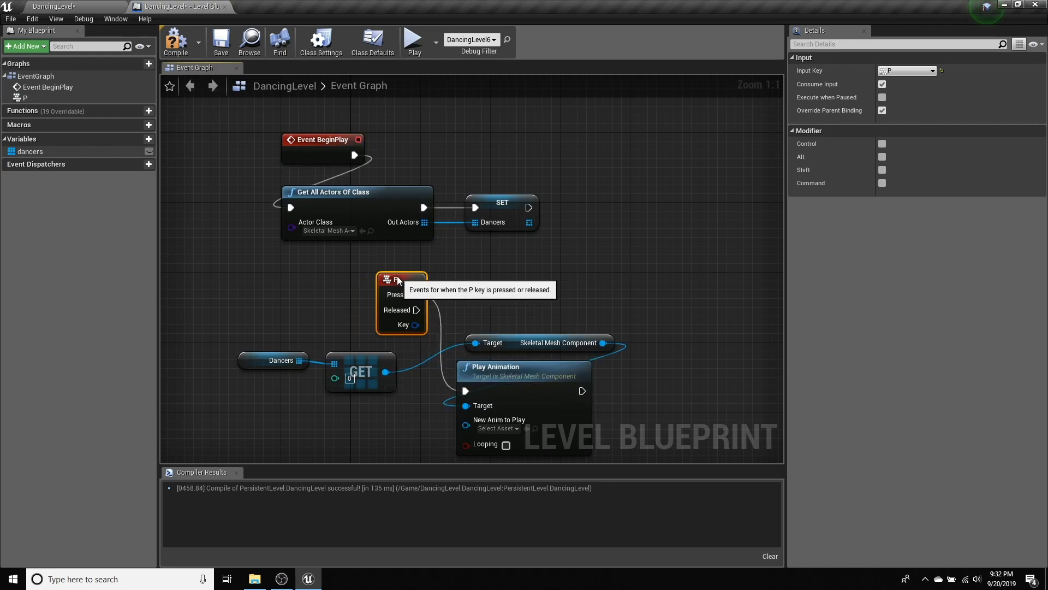
Add a Random Integer in Range node that supplies the index of the array Get node.
{"action": "right_click_drag", "start_coordinate": [332, 306], "coordinate": [305, 232]}
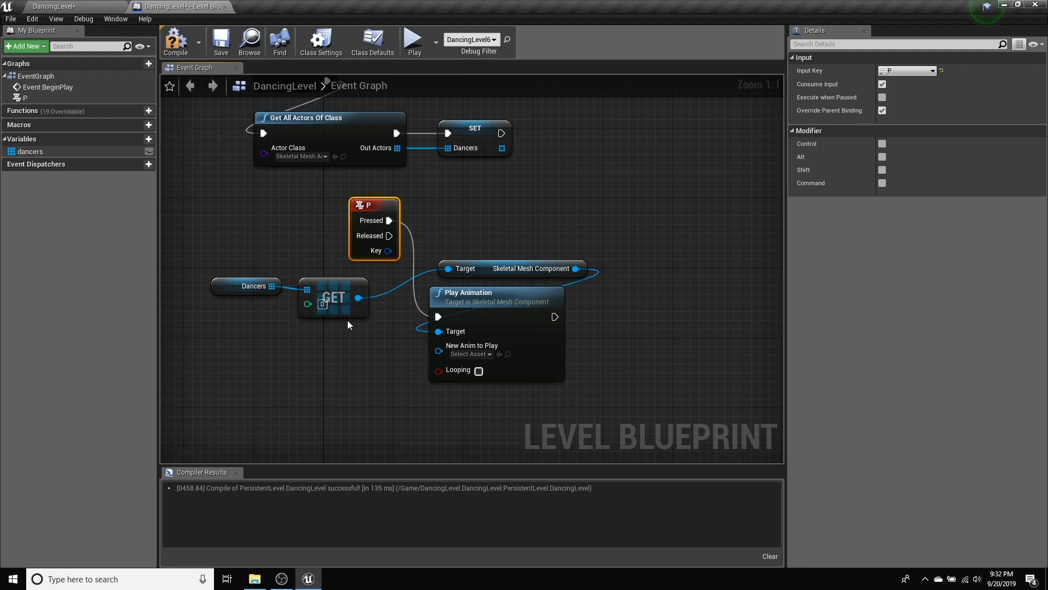
{"action": "left_click_drag", "start_coordinate": [308, 304], "coordinate": [263, 328]}
{"action": "type", "text": "random"}
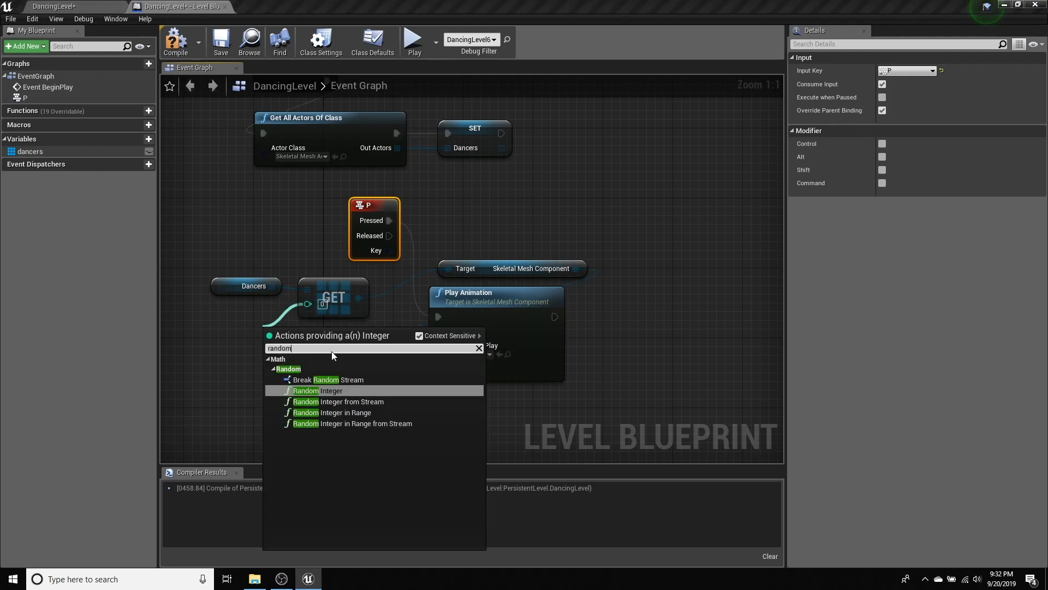
{"action": "left_click", "coordinate": [338, 413]}
{"action": "left_click_drag", "start_coordinate": [295, 343], "coordinate": [259, 345]}
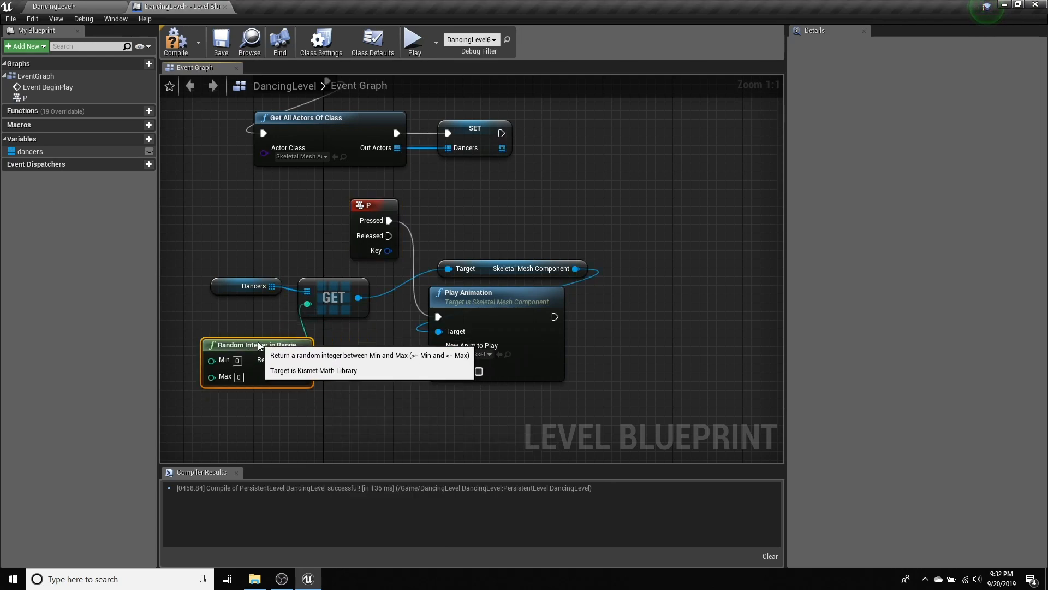
{"action": "right_click_drag", "start_coordinate": [348, 373], "coordinate": [425, 368]}
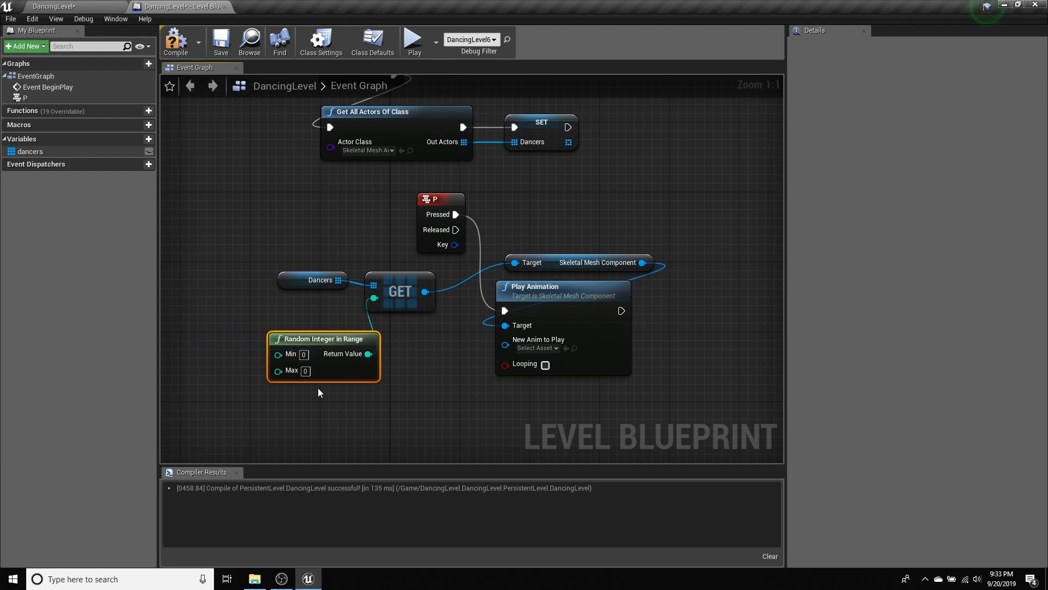
Check the avatars listed in the level, and add an array Length node fed by Dancers beside Random Integer in Range.
{"action": "left_click", "coordinate": [30, 6]}
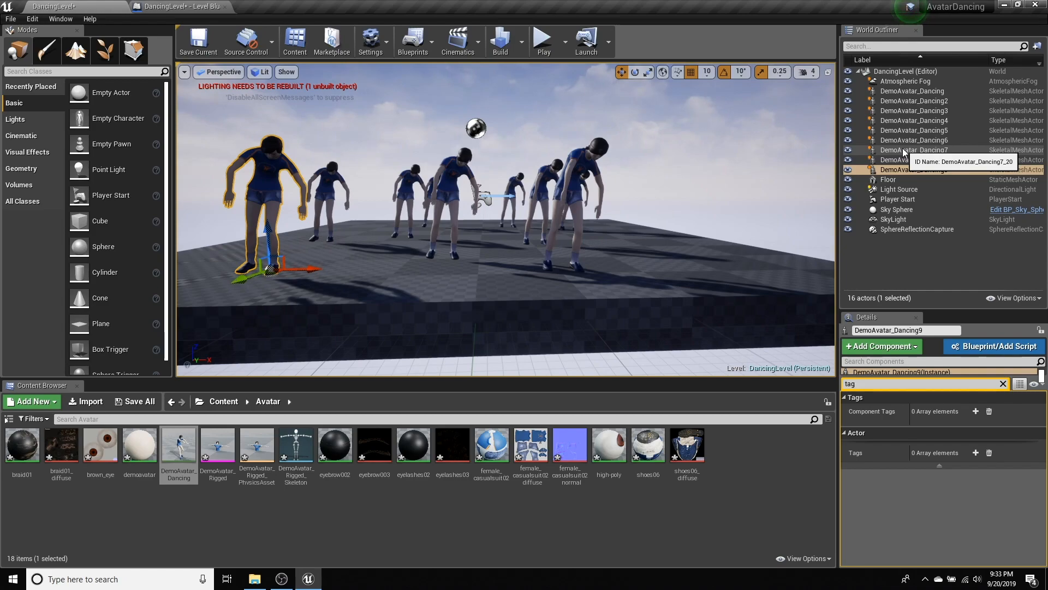
{"action": "left_click", "coordinate": [185, 6]}
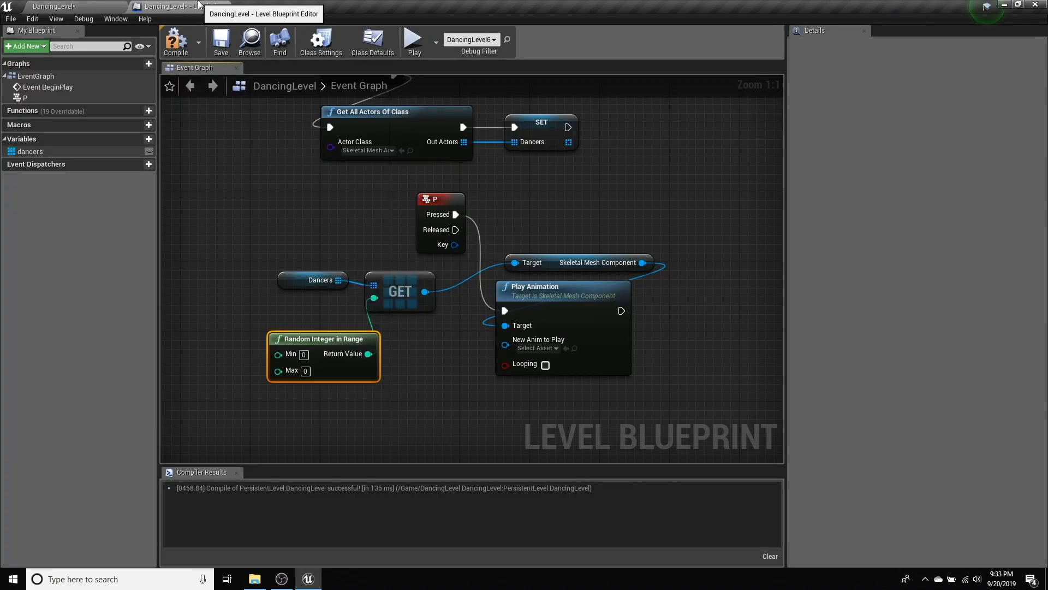
{"action": "left_click_drag", "start_coordinate": [338, 279], "coordinate": [215, 309]}
{"action": "type", "text": "len"}
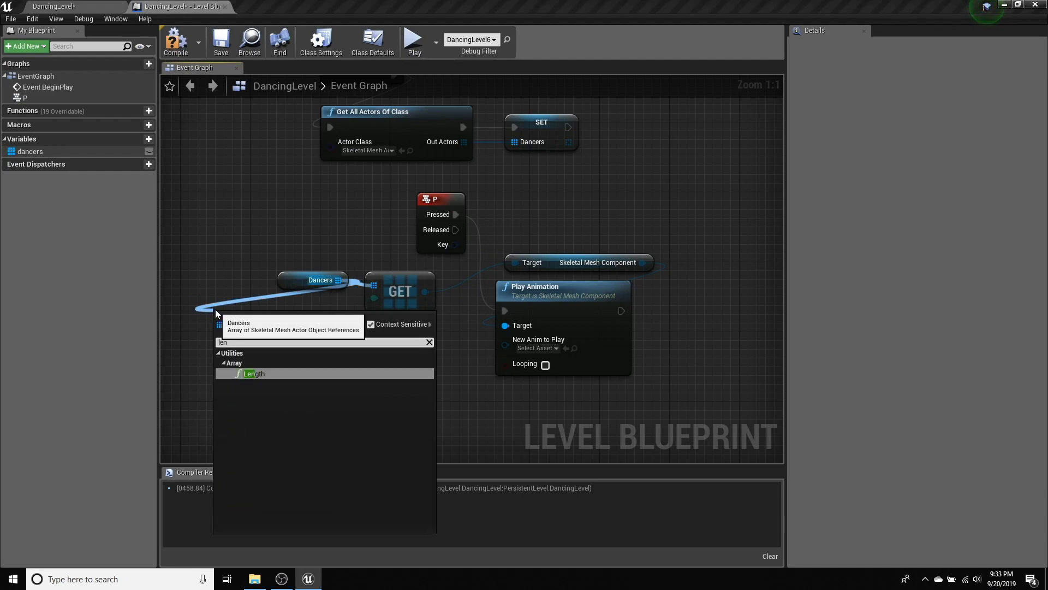
{"action": "left_click", "coordinate": [254, 374]}
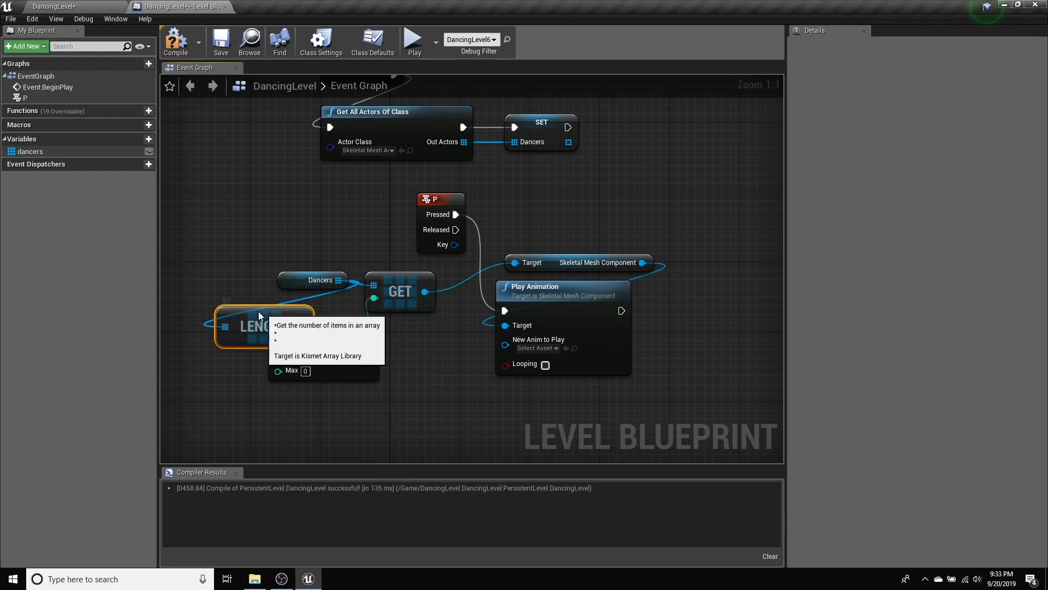
{"action": "left_click_drag", "start_coordinate": [261, 311], "coordinate": [187, 336]}
{"action": "right_click_drag", "start_coordinate": [214, 371], "coordinate": [341, 363]}
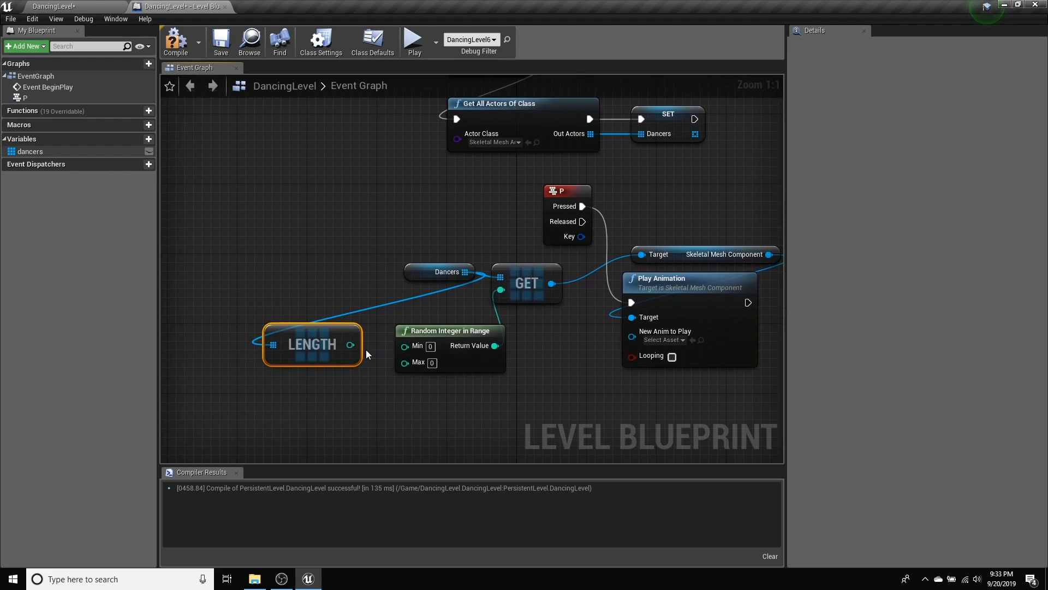
Subtract 1 from the Length output with an integer - integer node and connect the result to Random Integer in Range's Max.
{"action": "left_click_drag", "start_coordinate": [350, 345], "coordinate": [286, 415]}
{"action": "type", "text": "i"}
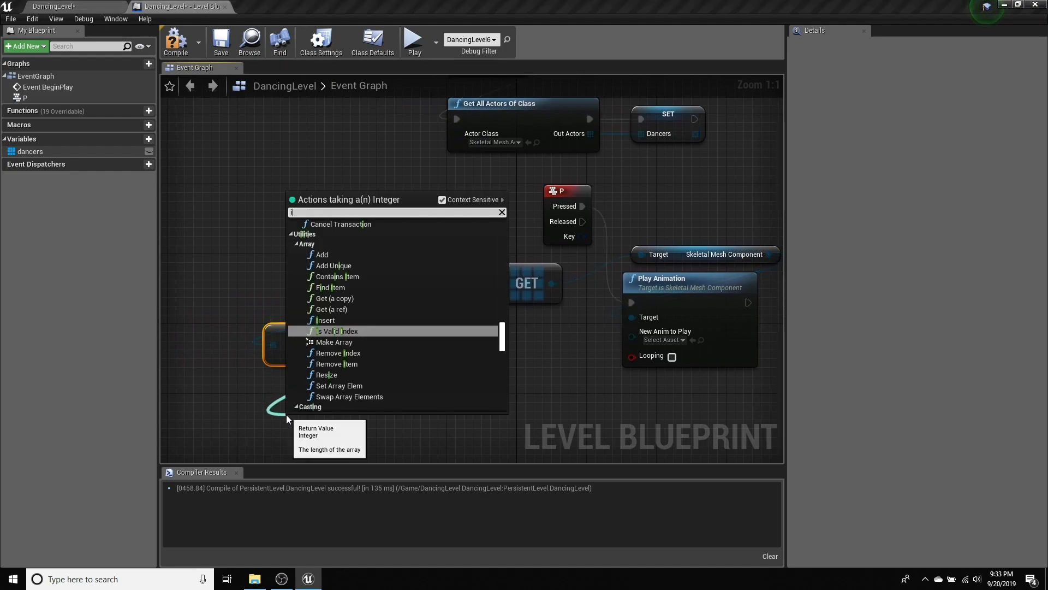
{"action": "type", "text": "nteger -"}
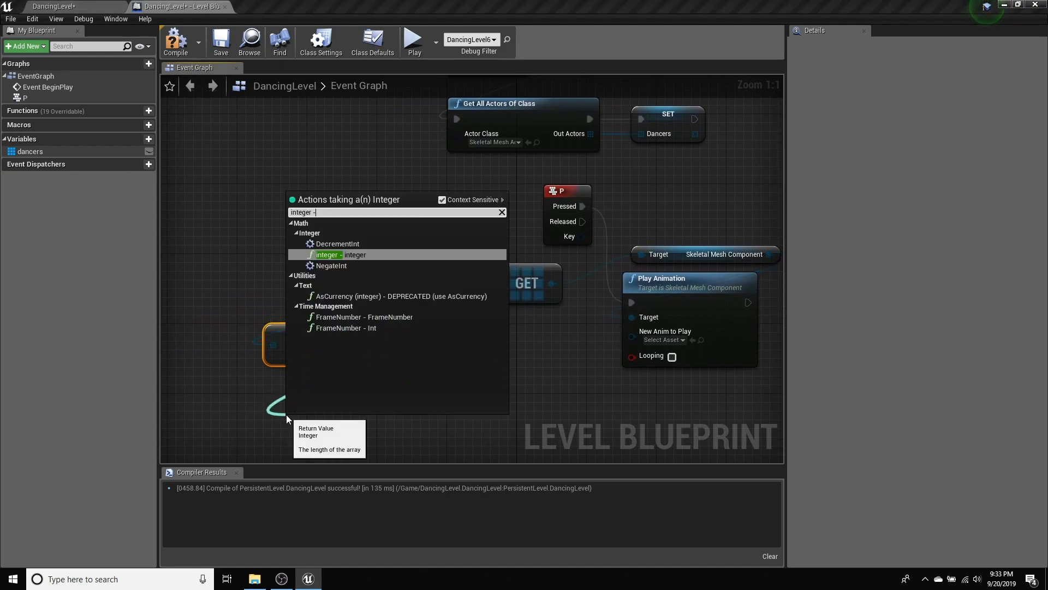
{"action": "left_click", "coordinate": [369, 255]}
{"action": "left_click_drag", "start_coordinate": [345, 427], "coordinate": [405, 364]}
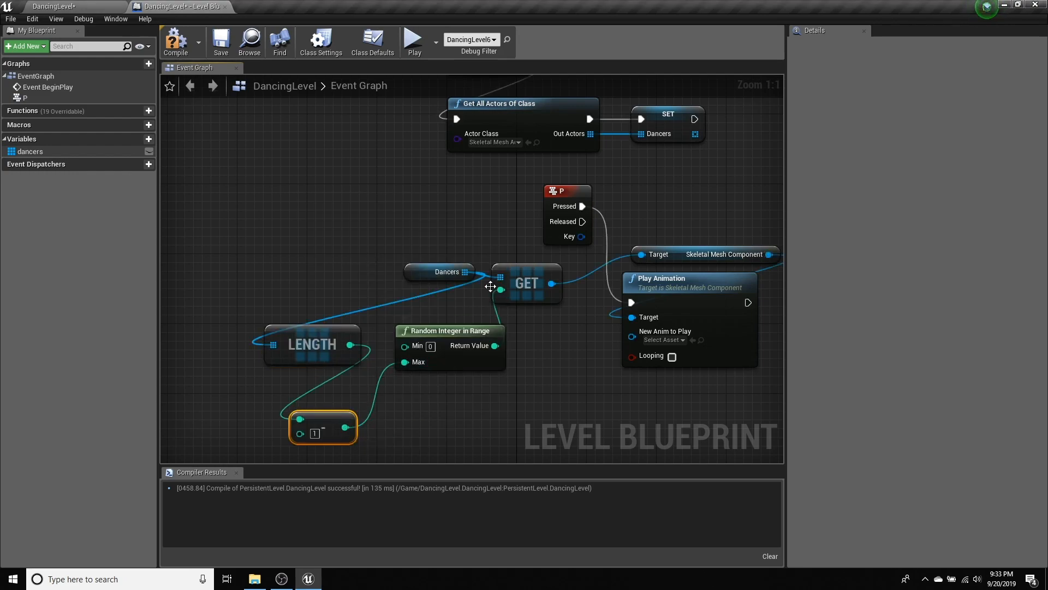
Select DemoAvatar_Dancing and DemoAvatar_Dancing9 in turn to review the range of avatars, and return to the Level Blueprint.
{"action": "left_click", "coordinate": [71, 6]}
{"action": "left_click", "coordinate": [923, 91]}
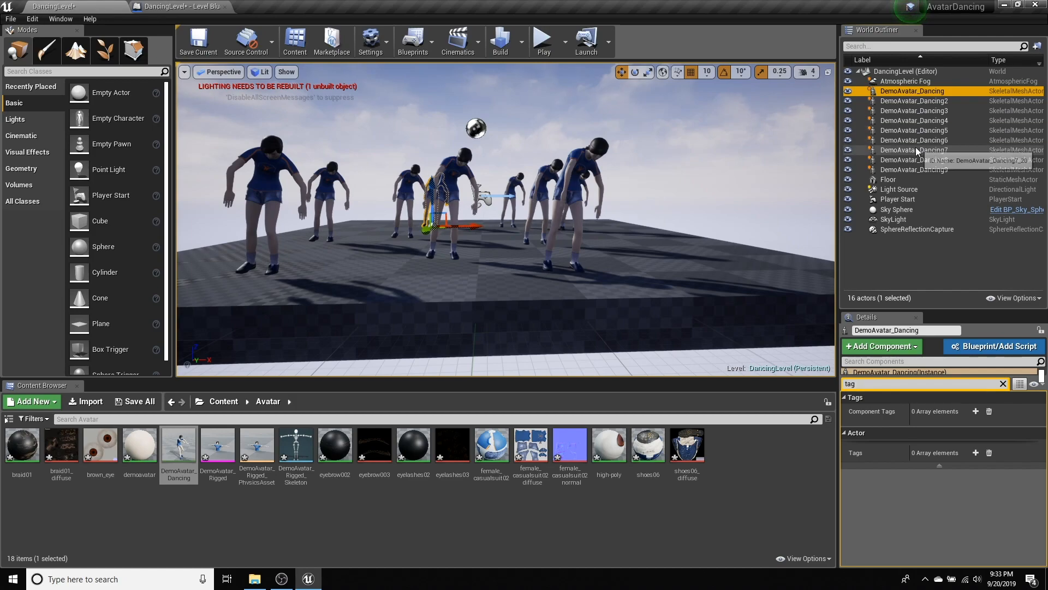
{"action": "left_click", "coordinate": [953, 170]}
{"action": "left_click", "coordinate": [139, 5]}
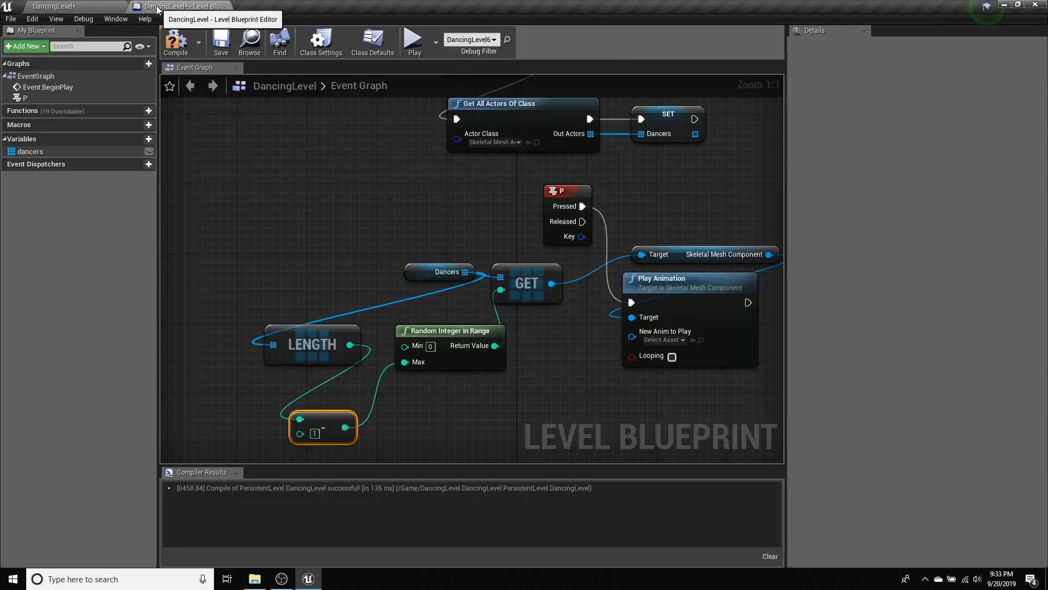
Move the subtraction node closer beneath Random Integer in Range, and set Play Animation's New Anim to Play to DemoAvatar_Dancing.
{"action": "right_click_drag", "start_coordinate": [368, 331], "coordinate": [349, 238]}
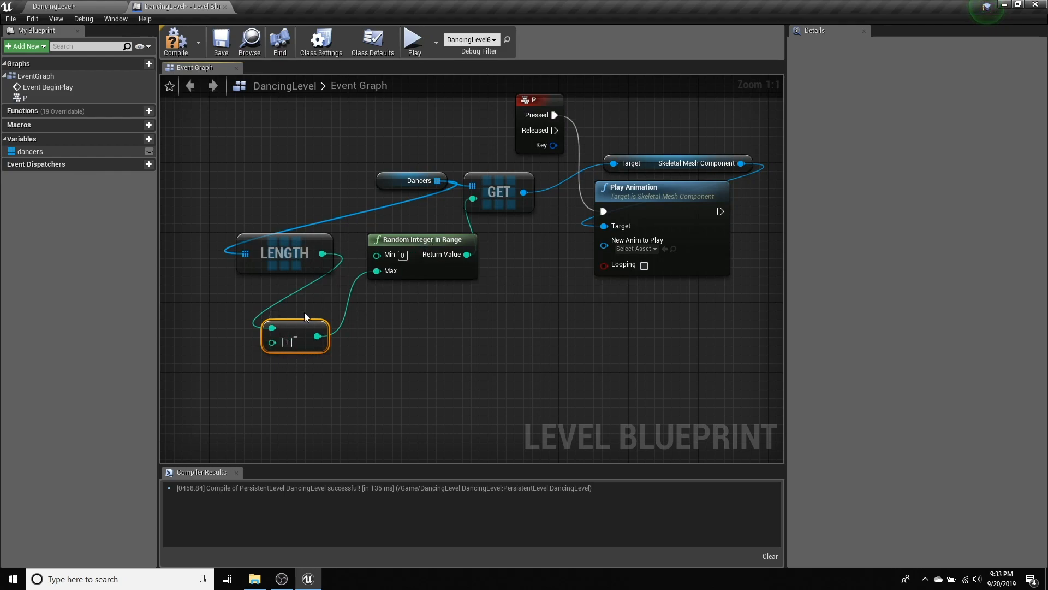
{"action": "left_click_drag", "start_coordinate": [305, 313], "coordinate": [329, 298]}
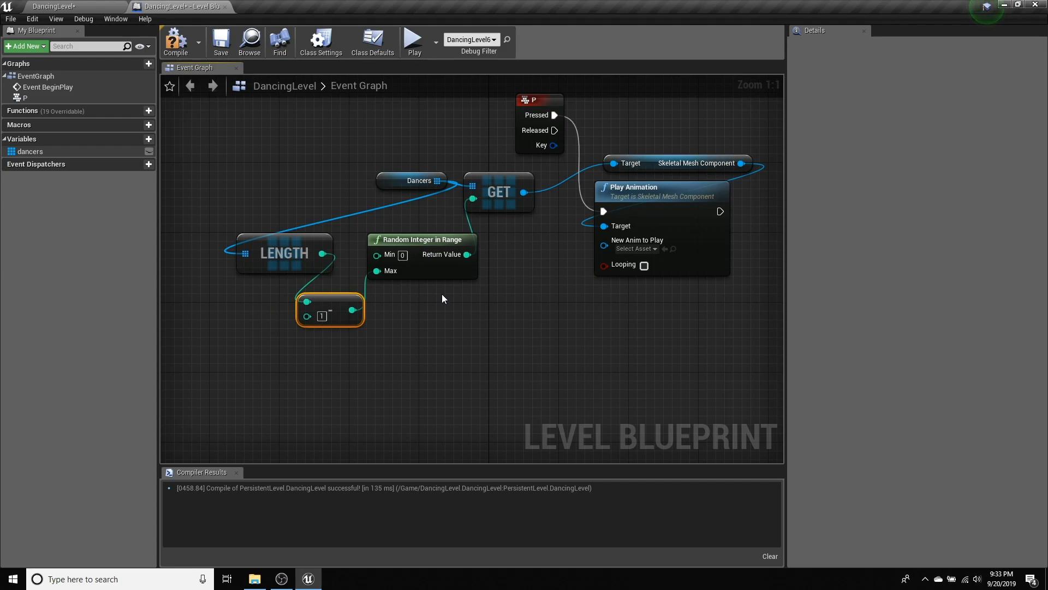
{"action": "right_click_drag", "start_coordinate": [475, 320], "coordinate": [377, 329]}
{"action": "left_click", "coordinate": [540, 261]}
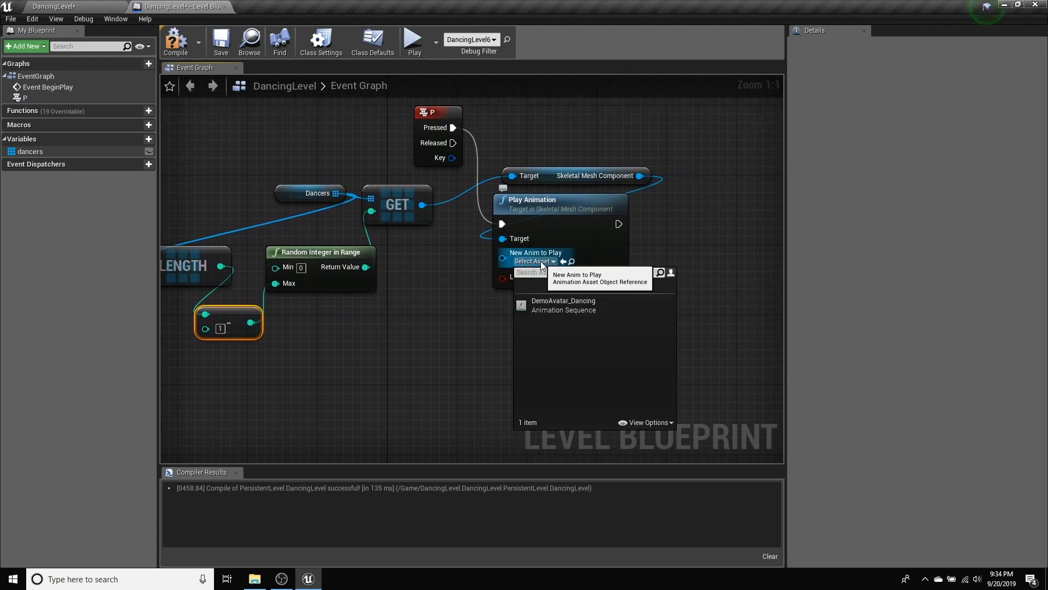
{"action": "left_click", "coordinate": [576, 305]}
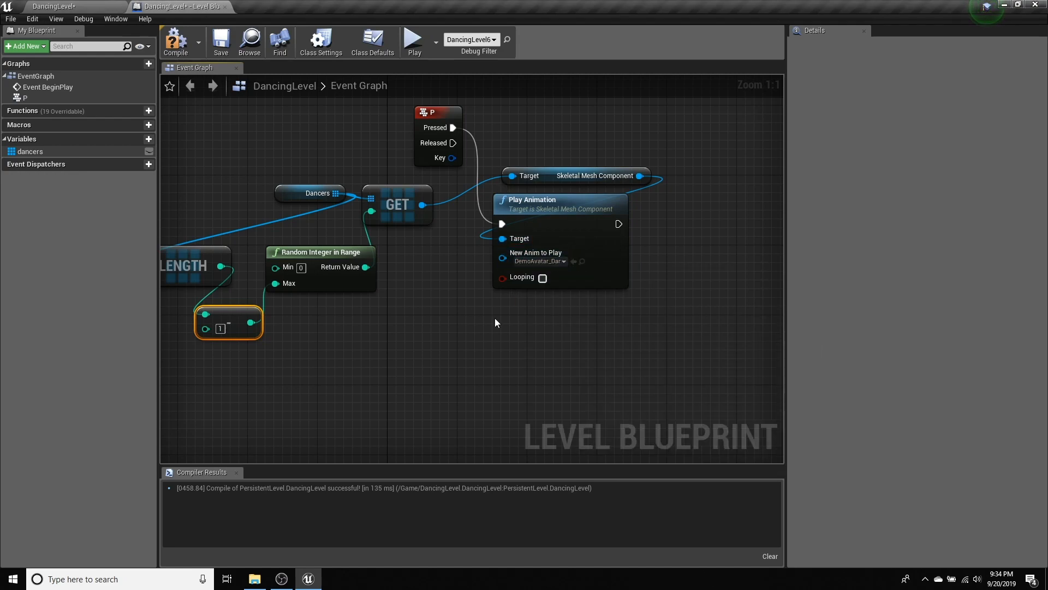
{"action": "right_click_drag", "start_coordinate": [447, 314], "coordinate": [521, 322]}
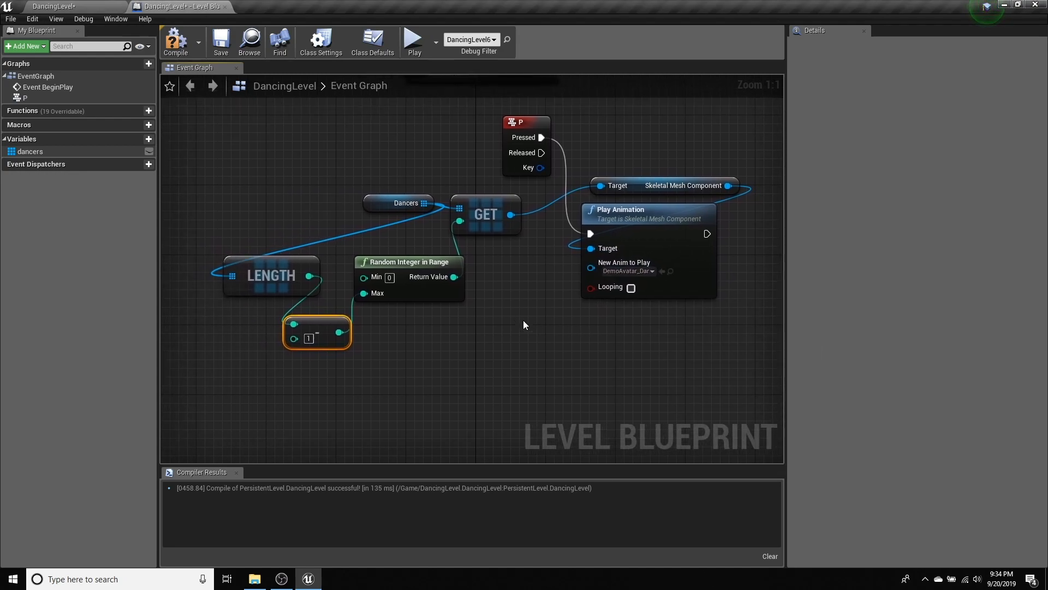
Compile and save the Level Blueprint, and play-test the random avatar dancing in the level before stopping the simulation.
{"action": "left_click", "coordinate": [168, 42]}
{"action": "left_click", "coordinate": [228, 49]}
{"action": "left_click", "coordinate": [68, 6]}
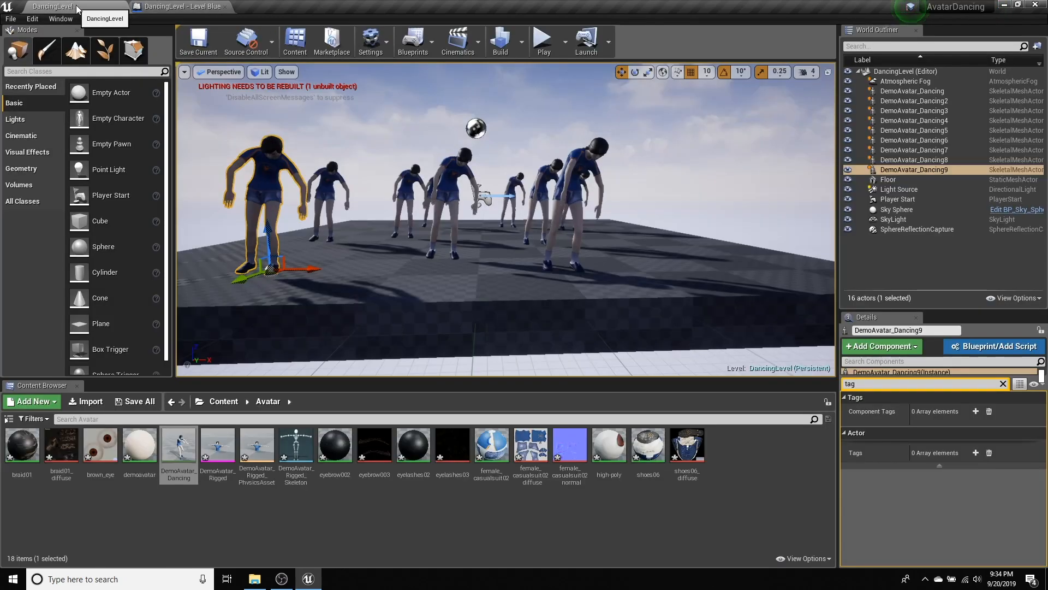
{"action": "left_click", "coordinate": [547, 50]}
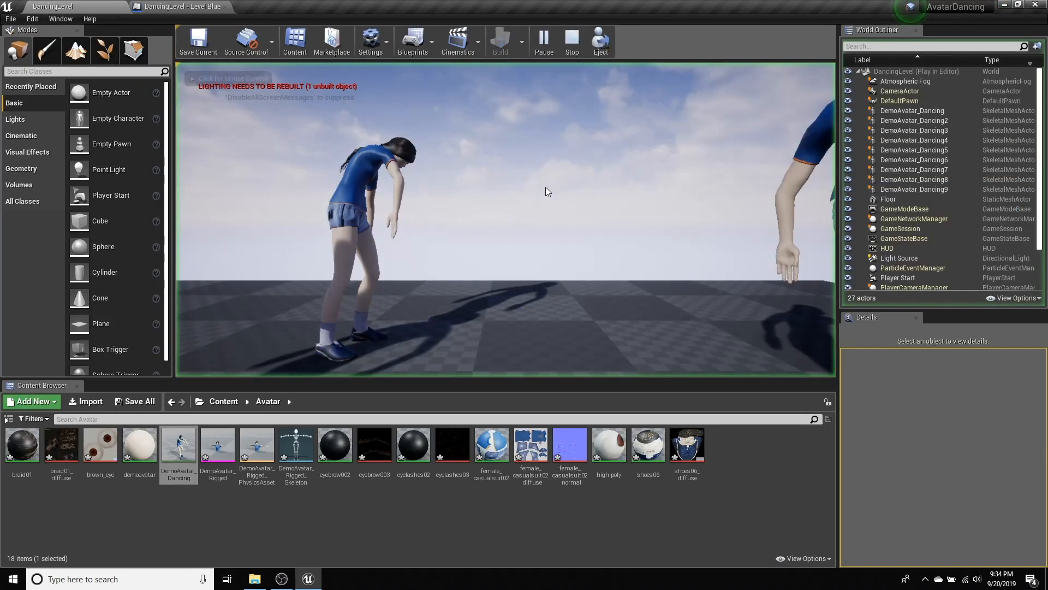
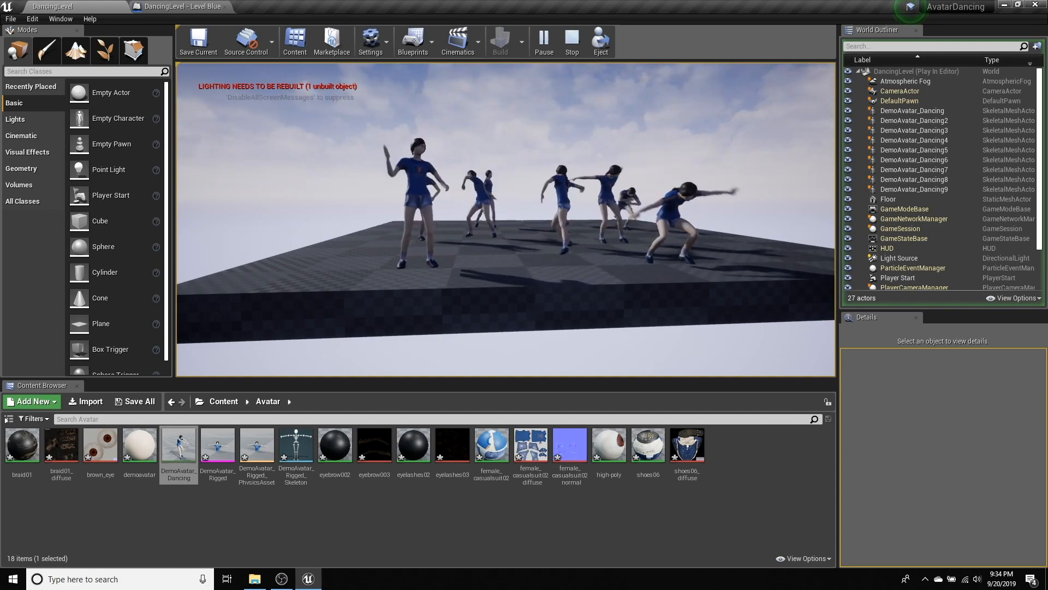
{"action": "key", "text": "shift+F1"}
{"action": "left_click", "coordinate": [572, 39]}
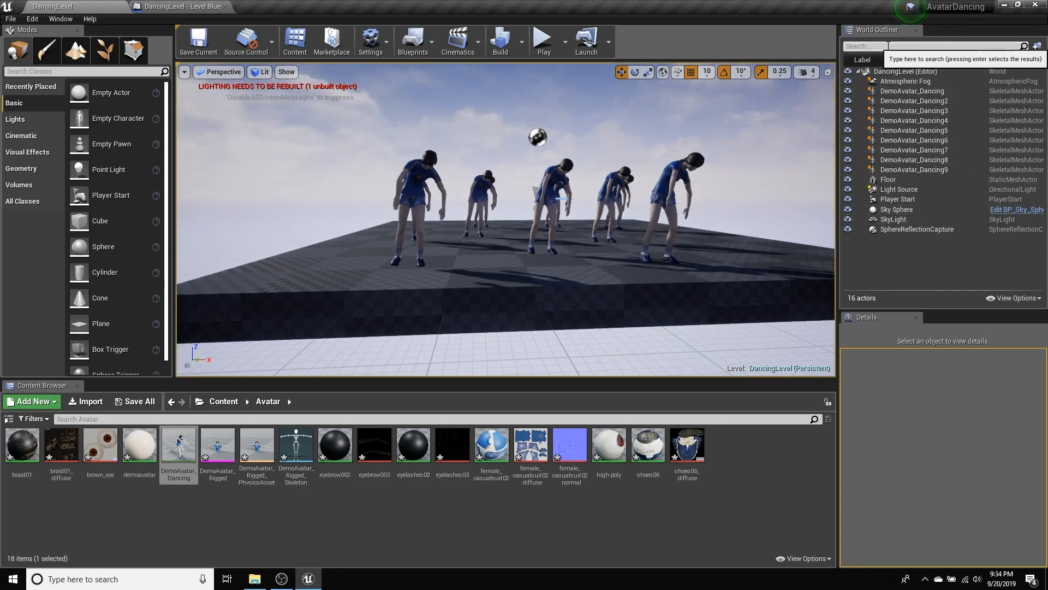
Search the placeable actors for camera and place a Camera on the floor in front of the avatars.
{"action": "left_click", "coordinate": [538, 195]}
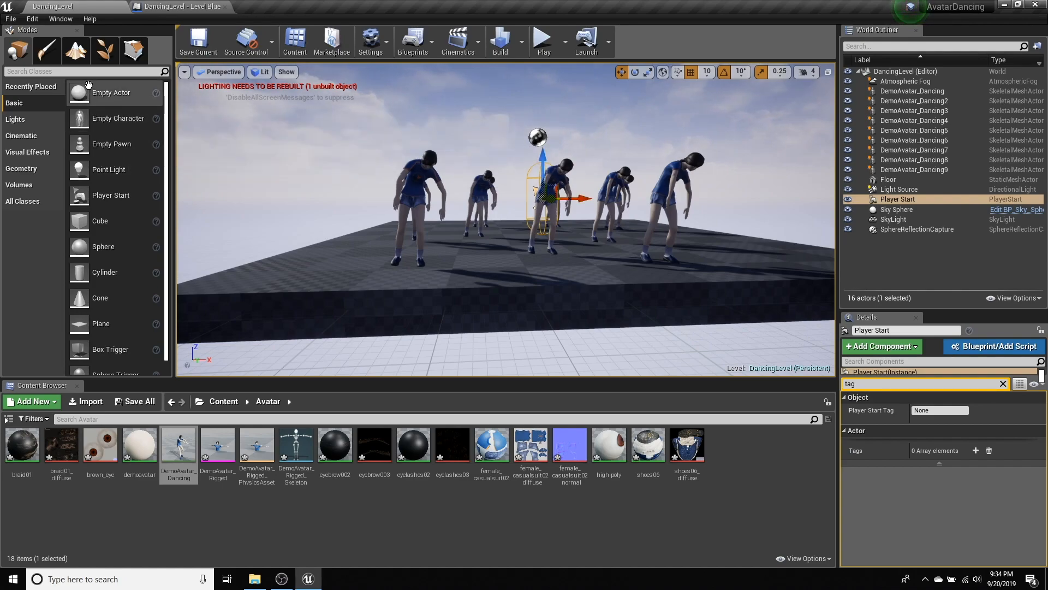
{"action": "type", "text": "camera"}
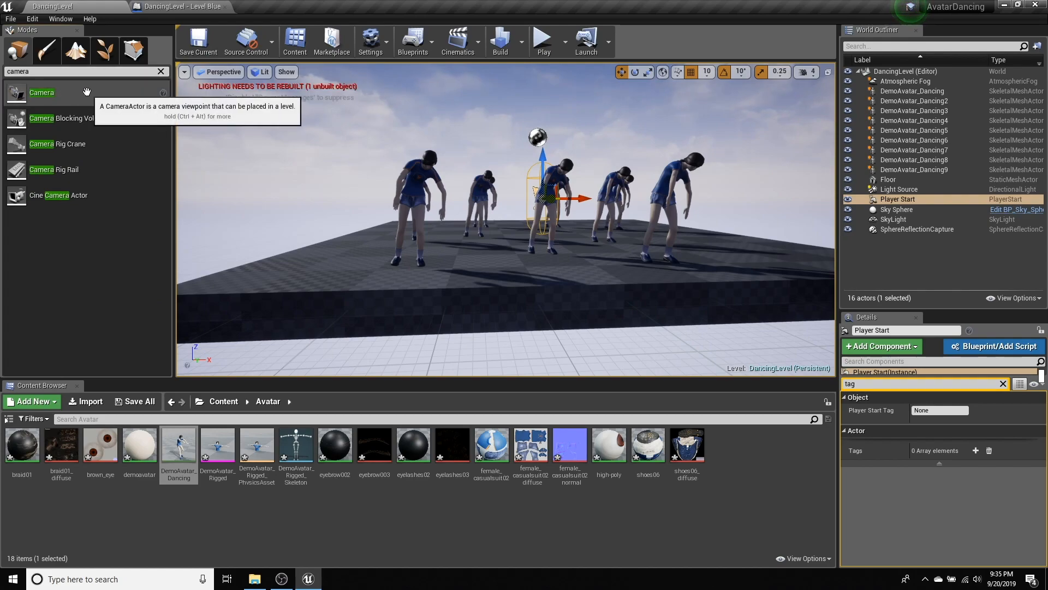
{"action": "left_click_drag", "start_coordinate": [58, 105], "coordinate": [500, 251]}
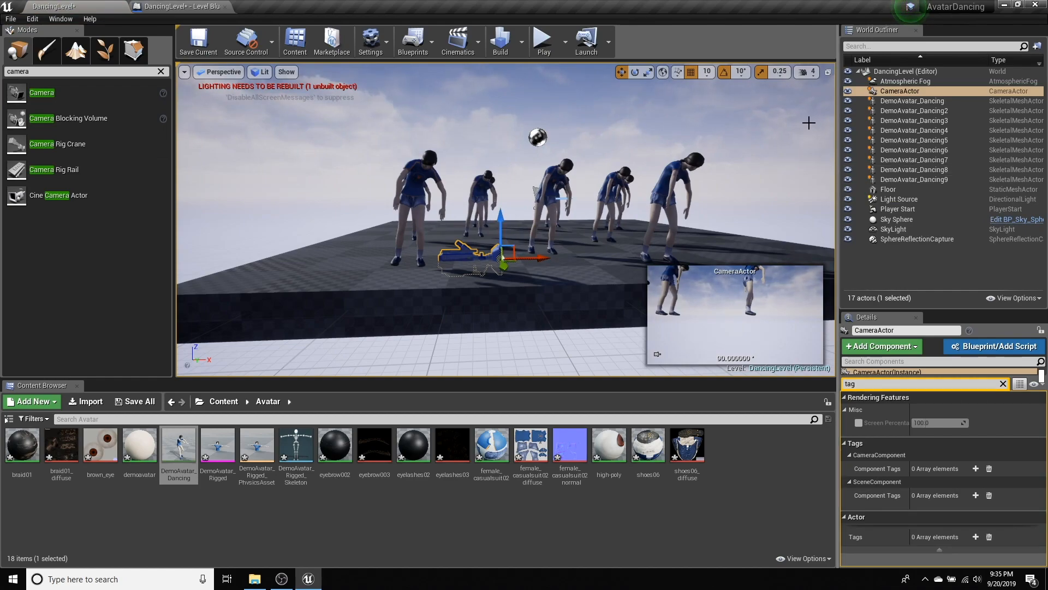
Pilot CameraActor to a viewpoint that frames all the avatars on the floor, and stop piloting it.
{"action": "right_click", "coordinate": [907, 90]}
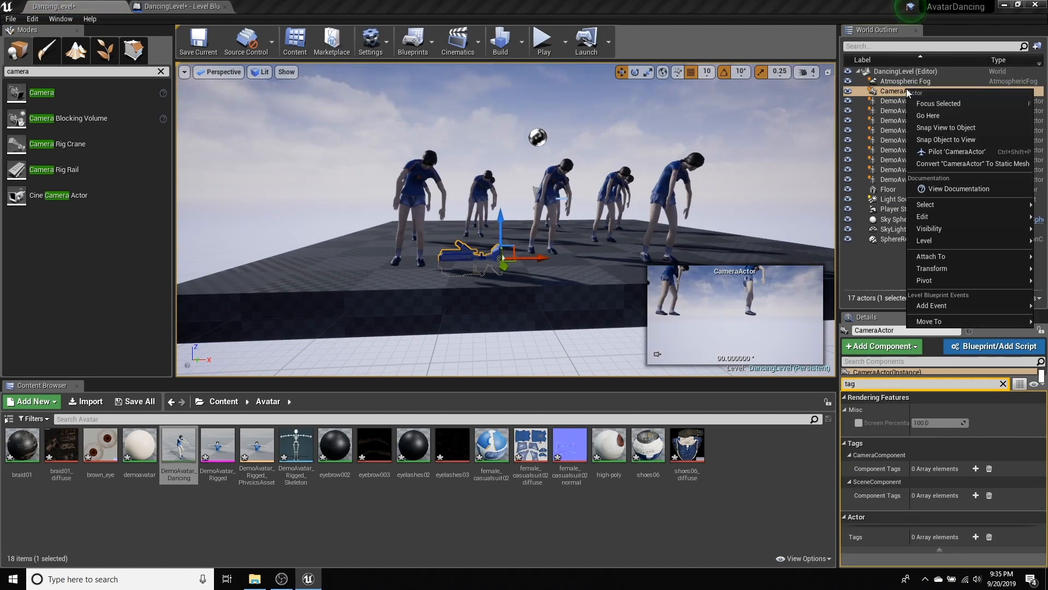
{"action": "left_click", "coordinate": [957, 152]}
{"action": "right_click_drag", "start_coordinate": [644, 239], "coordinate": [426, 248]}
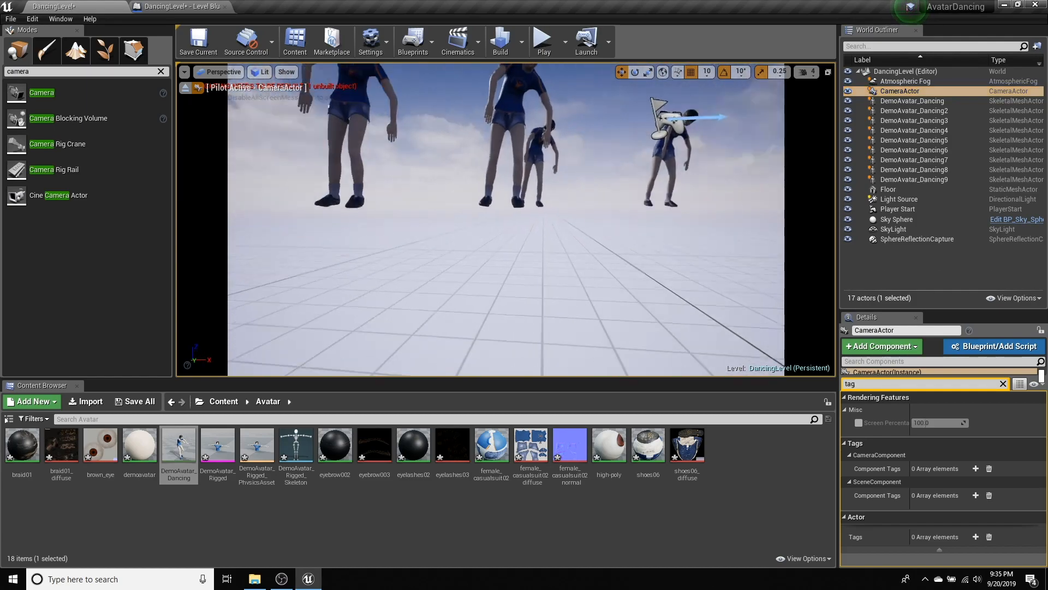
{"action": "right_click_drag", "start_coordinate": [645, 232], "coordinate": [589, 272]}
{"action": "scroll", "coordinate": [590, 272], "scroll_direction": "up", "scroll_amount": 3}
{"action": "middle_click_drag", "start_coordinate": [589, 272], "coordinate": [659, 290]}
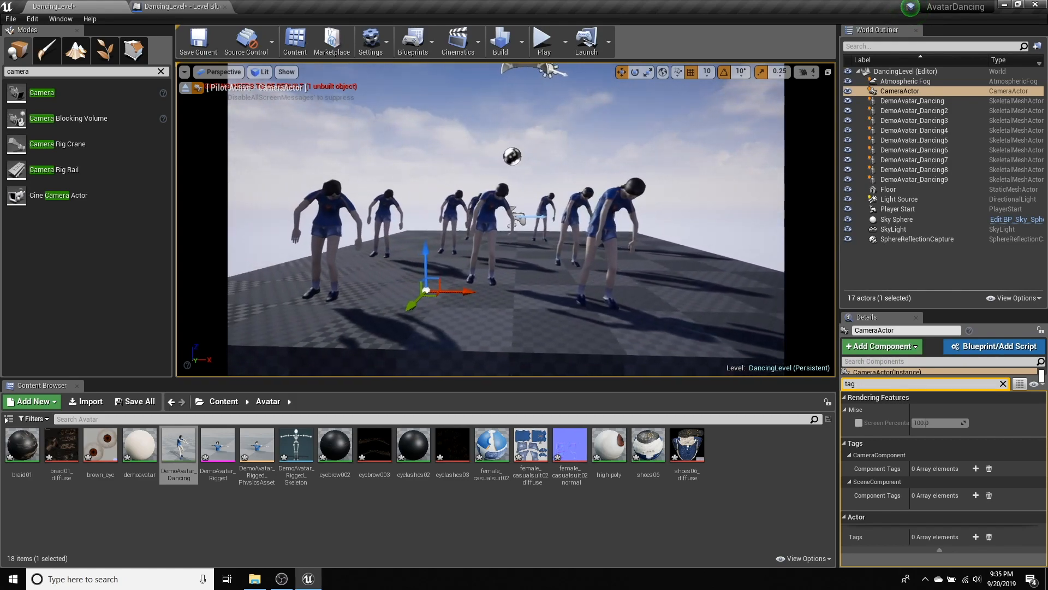
{"action": "right_click_drag", "start_coordinate": [593, 275], "coordinate": [661, 276]}
{"action": "middle_click_drag", "start_coordinate": [593, 275], "coordinate": [527, 281]}
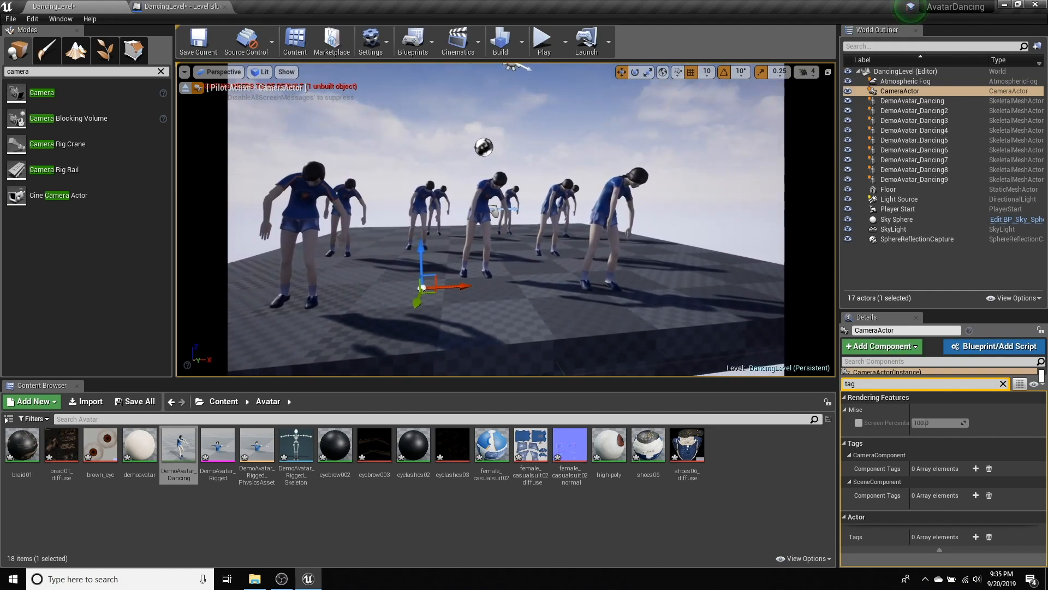
{"action": "left_click", "coordinate": [185, 89]}
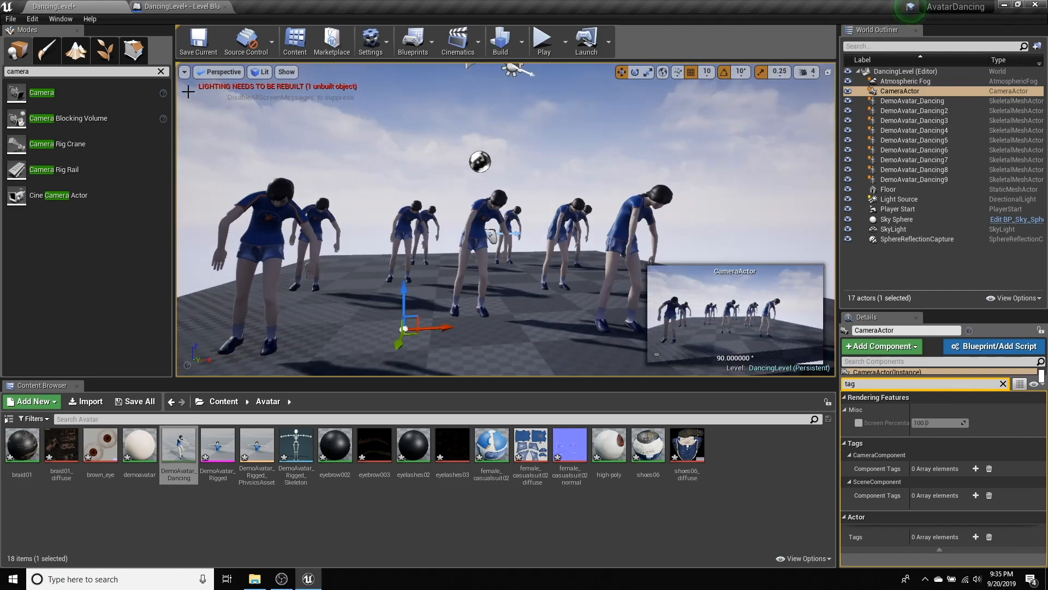
Inspect CameraActor's placement relative to the avatars, and briefly play the level to check which view it starts from.
{"action": "scroll", "coordinate": [602, 230], "scroll_direction": "down", "scroll_amount": 6}
{"action": "right_click_drag", "start_coordinate": [457, 234], "coordinate": [707, 160]}
{"action": "right_click_drag", "start_coordinate": [735, 225], "coordinate": [481, 95]}
{"action": "right_click_drag", "start_coordinate": [555, 150], "coordinate": [551, 164]}
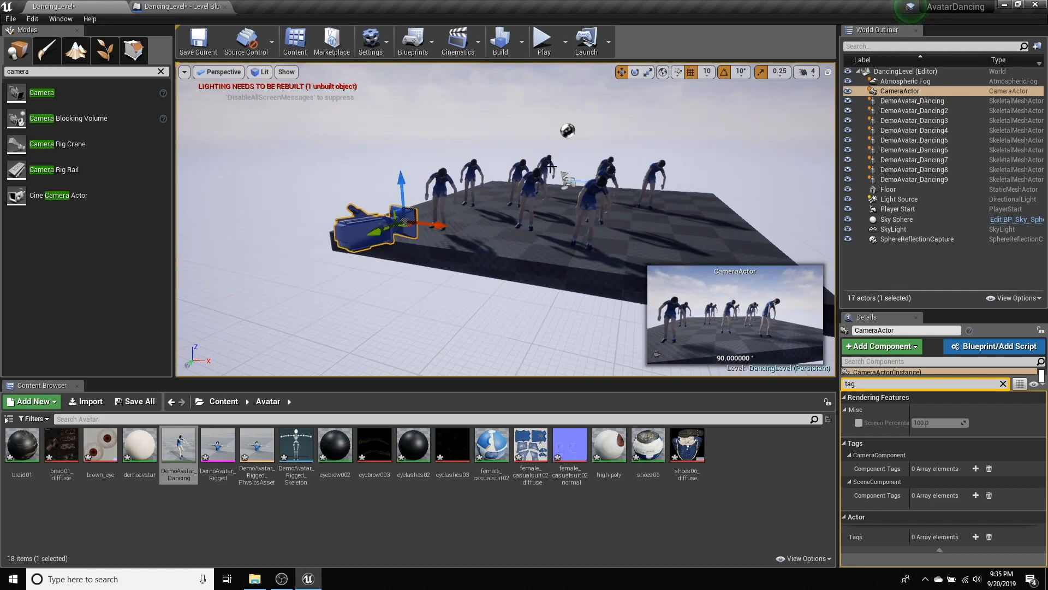
{"action": "left_click", "coordinate": [543, 41]}
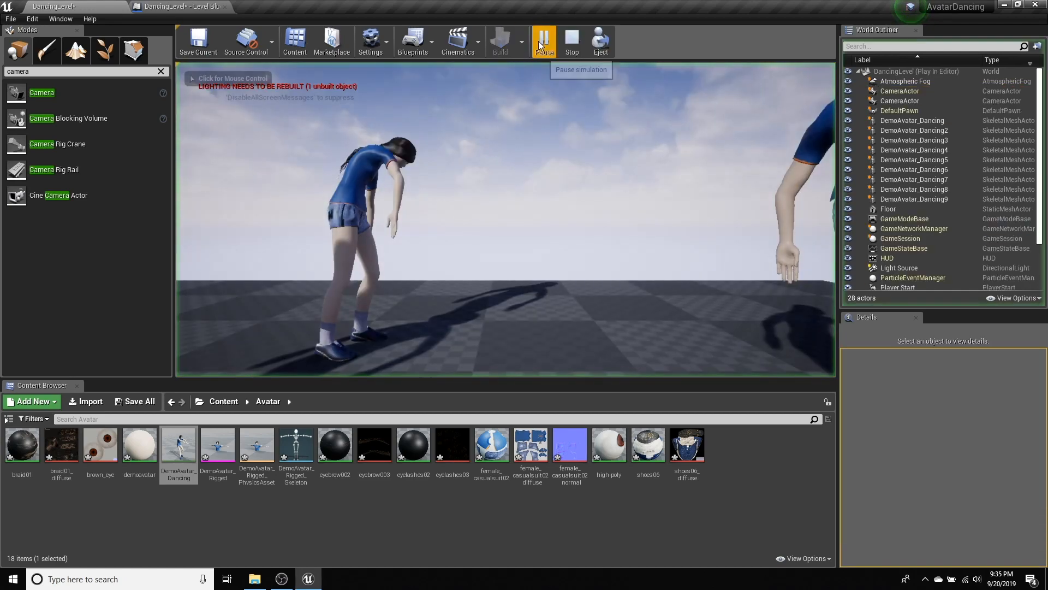
{"action": "left_click", "coordinate": [571, 39]}
{"action": "right_click_drag", "start_coordinate": [586, 170], "coordinate": [620, 197]}
Add a Set View Target with Blend node above Event BeginPlay in the Level Blueprint, searching with Context Sensitive off.
{"action": "left_click", "coordinate": [180, 6]}
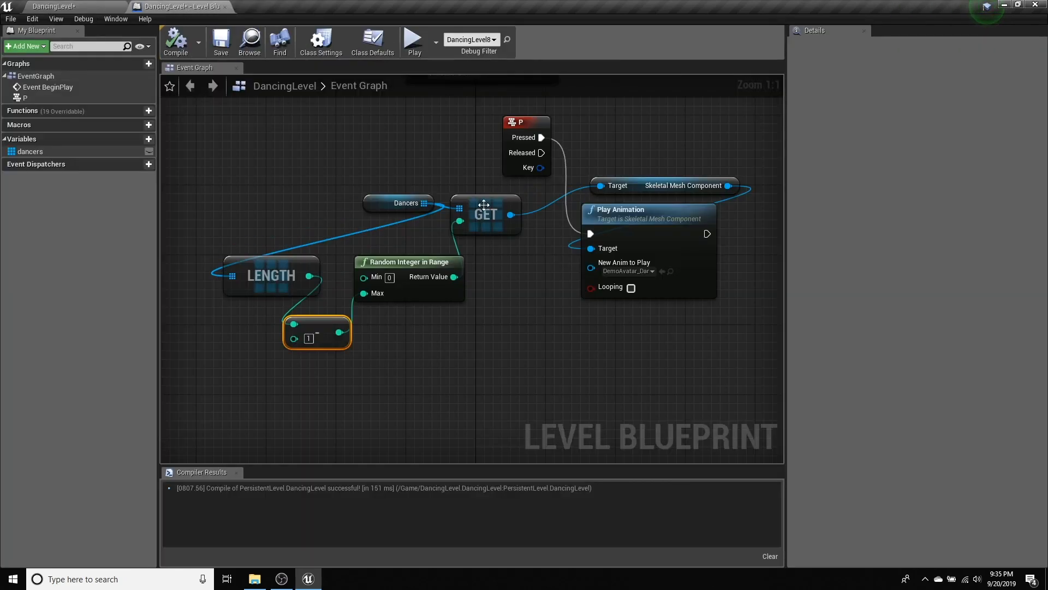
{"action": "scroll", "coordinate": [502, 185], "scroll_direction": "down", "scroll_amount": 5}
{"action": "scroll", "coordinate": [502, 185], "scroll_direction": "up", "scroll_amount": 5}
{"action": "right_click_drag", "start_coordinate": [488, 180], "coordinate": [393, 262]}
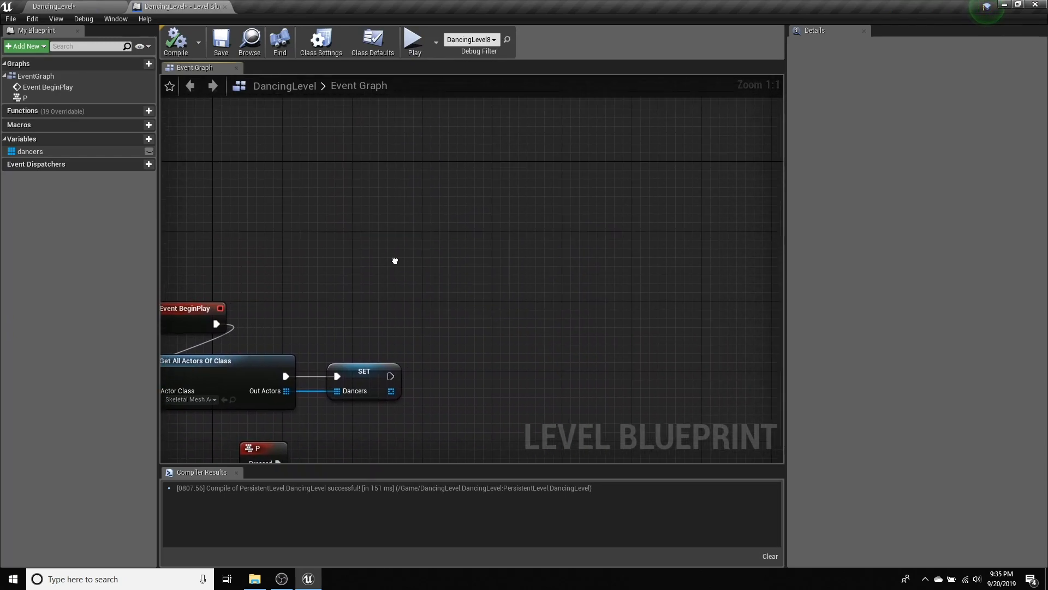
{"action": "right_click", "coordinate": [443, 226]}
{"action": "type", "text": "set view tar"}
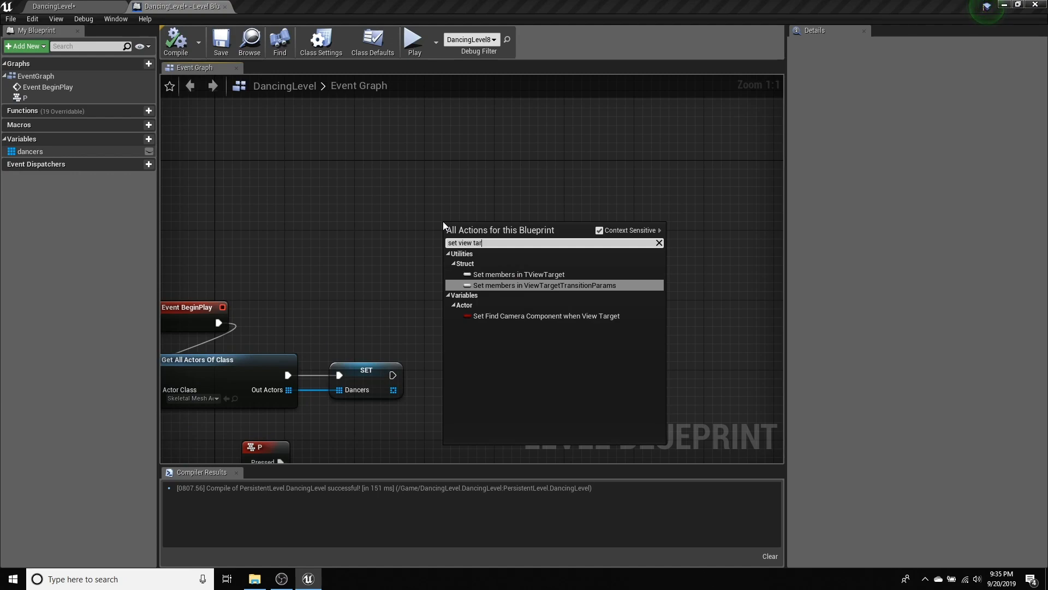
{"action": "left_click", "coordinate": [599, 229]}
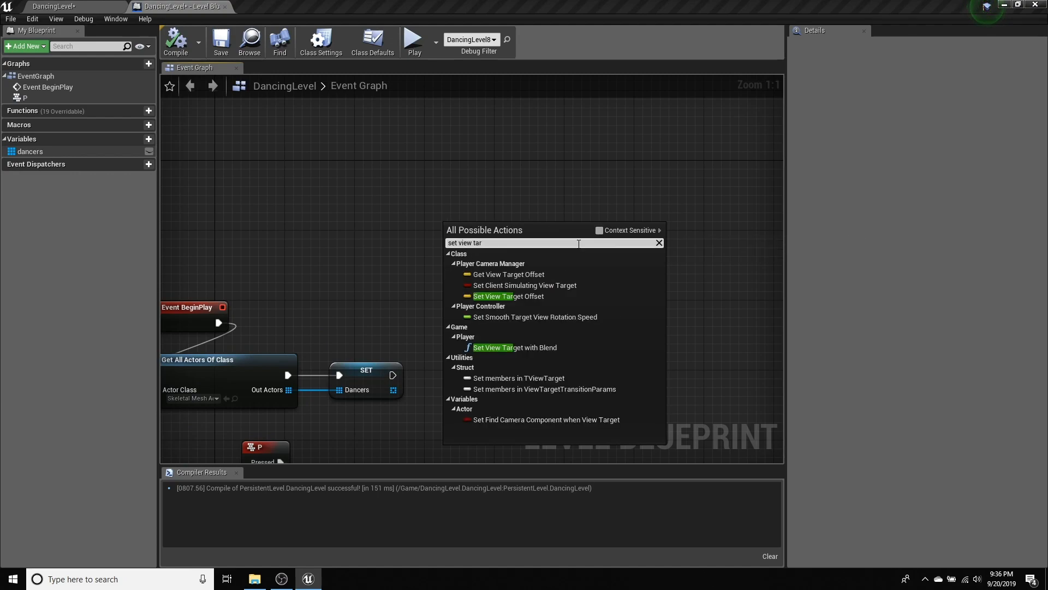
{"action": "left_click", "coordinate": [525, 351]}
{"action": "left_click_drag", "start_coordinate": [486, 231], "coordinate": [356, 151]}
{"action": "right_click_drag", "start_coordinate": [517, 244], "coordinate": [702, 273]}
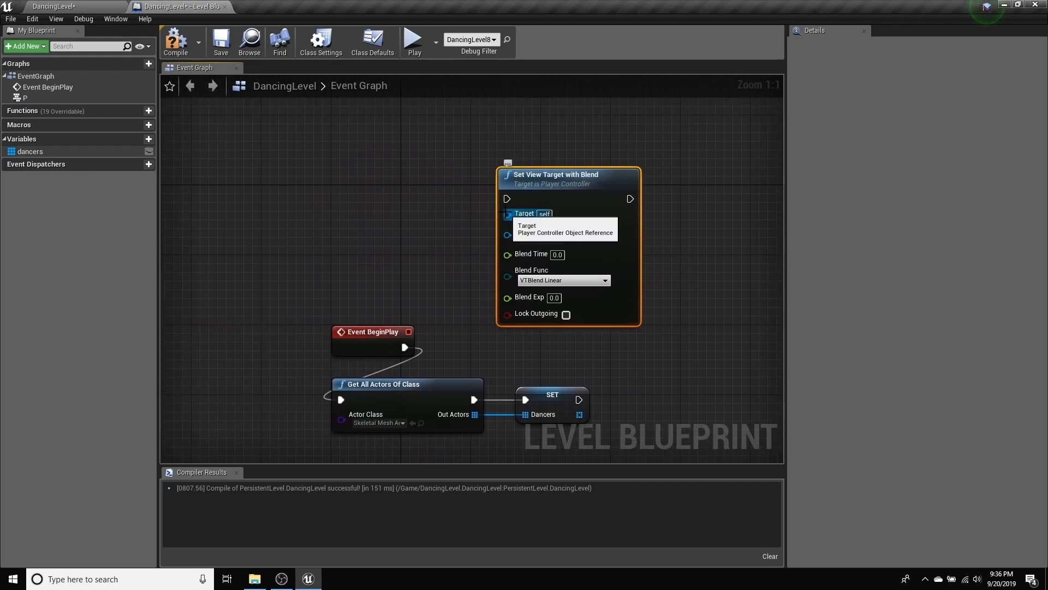
Add a Get Player Controller node feeding the Target of Set View Target with Blend, and align it beside that node.
{"action": "left_click_drag", "start_coordinate": [508, 213], "coordinate": [381, 215]}
{"action": "type", "text": "get player conte"}
{"action": "key", "text": "BackSpace"}
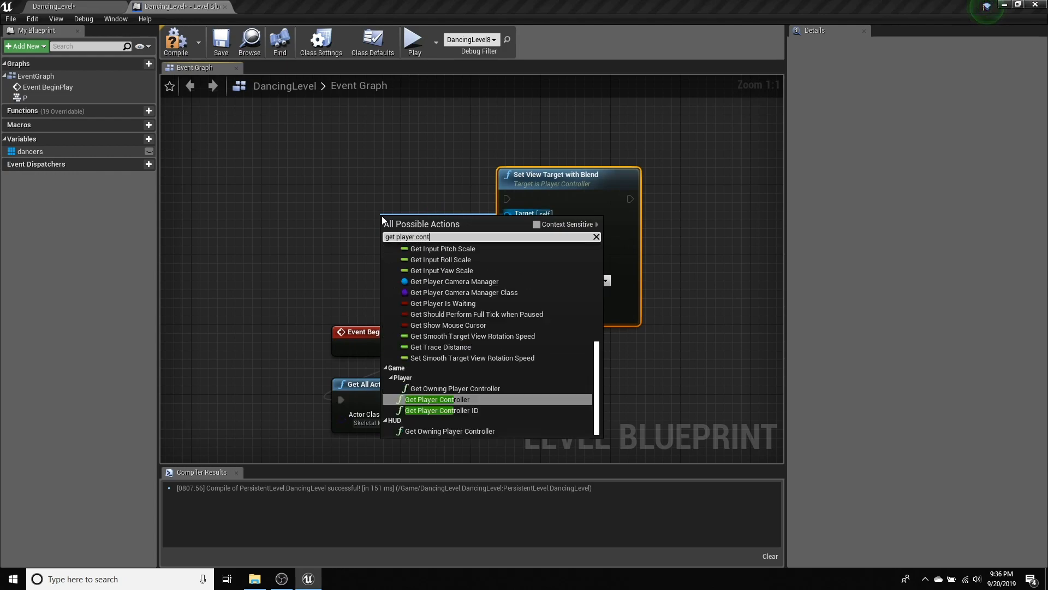
{"action": "type", "text": "r"}
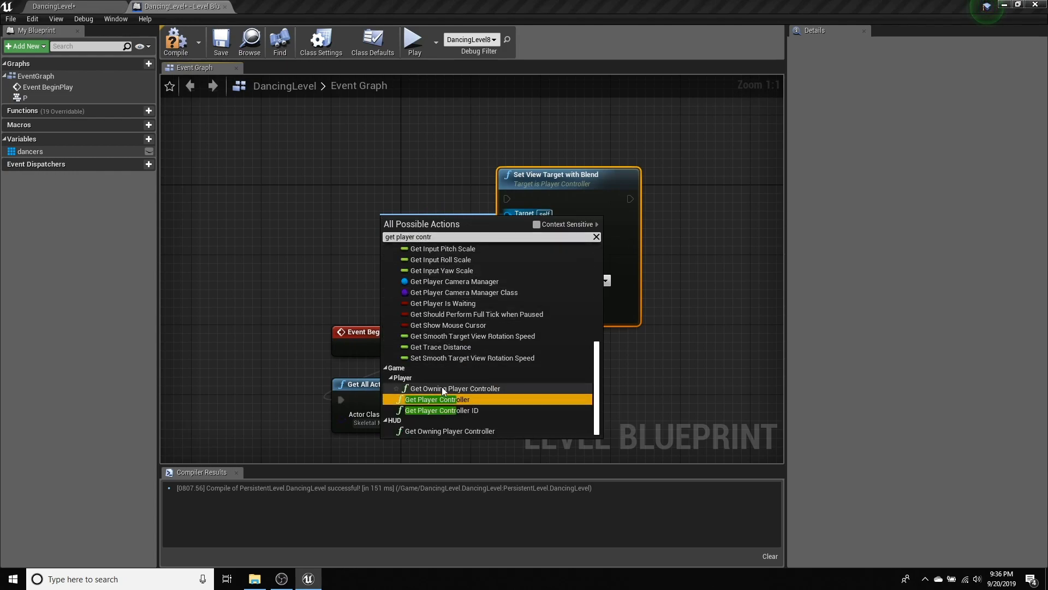
{"action": "left_click", "coordinate": [442, 398]}
{"action": "left_click_drag", "start_coordinate": [448, 218], "coordinate": [369, 192]}
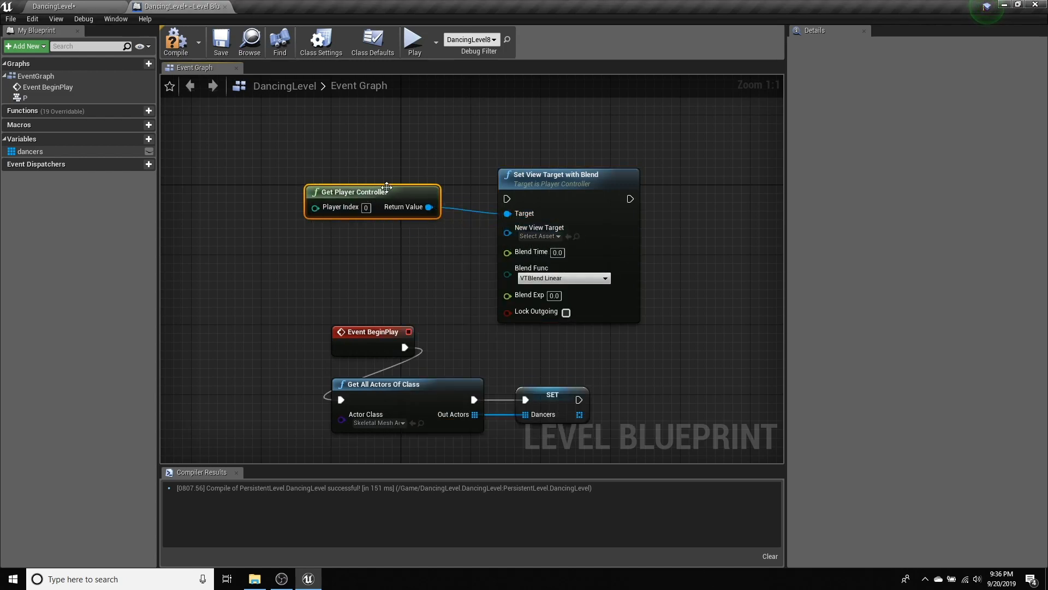
{"action": "left_click_drag", "start_coordinate": [440, 202], "coordinate": [442, 211]}
Add a reference to the level's CameraActor in the Level Blueprint and connect it to New View Target.
{"action": "left_click", "coordinate": [96, 8]}
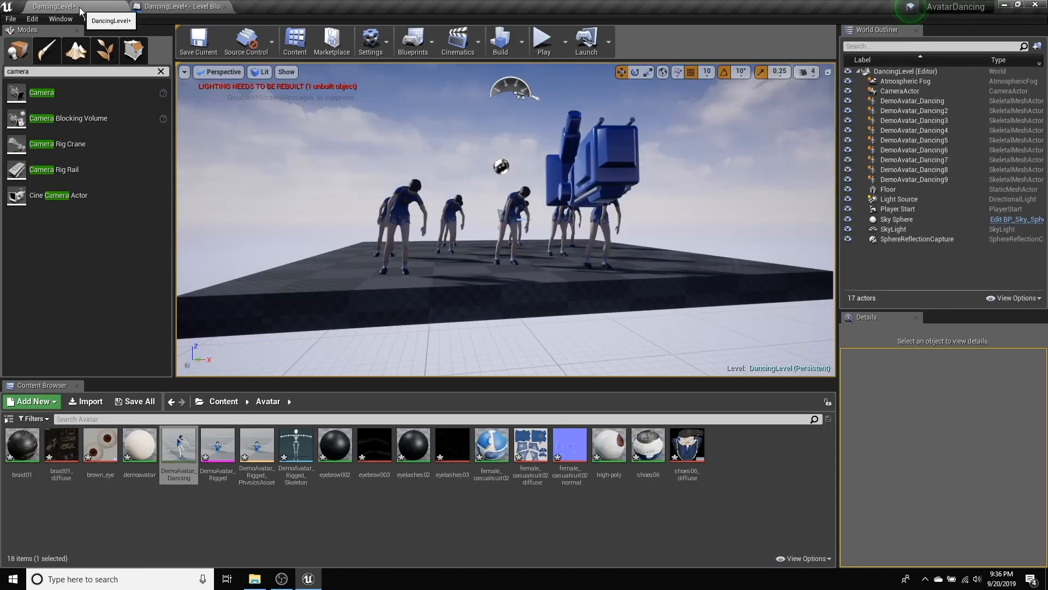
{"action": "left_click", "coordinate": [900, 90]}
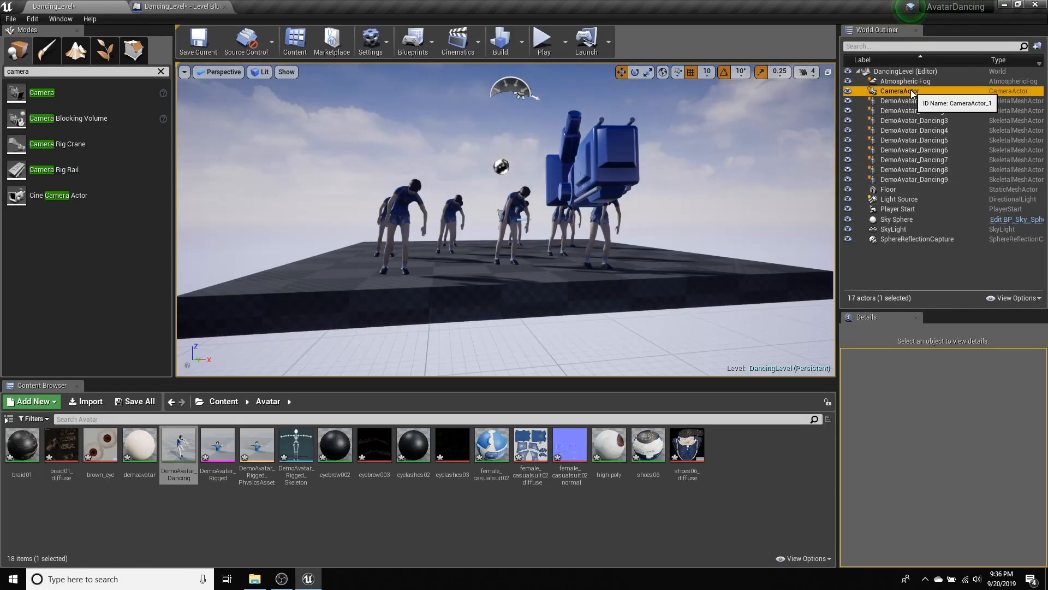
{"action": "left_click", "coordinate": [160, 7]}
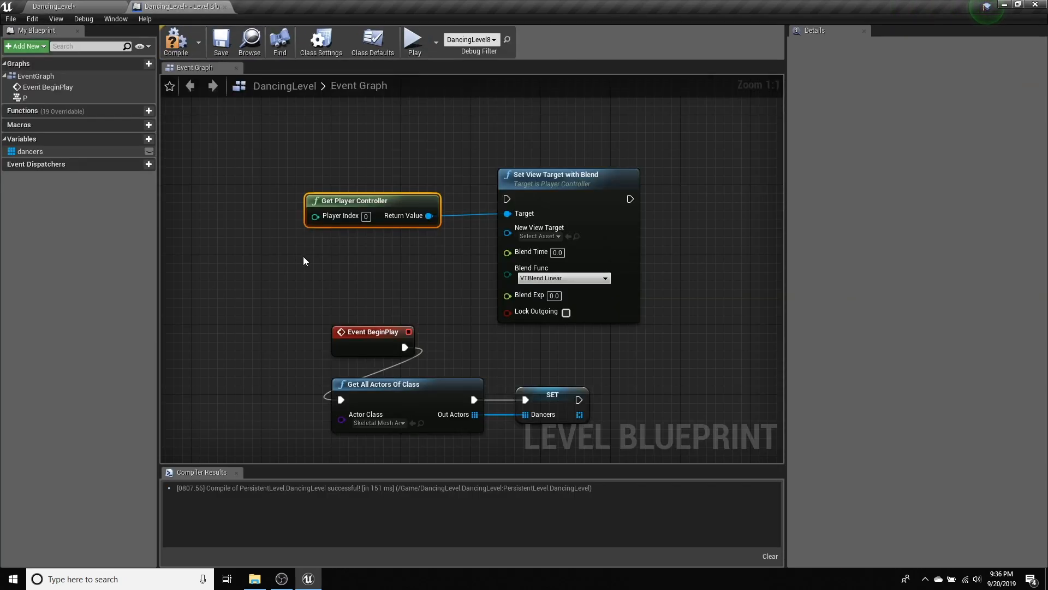
{"action": "right_click", "coordinate": [305, 250]}
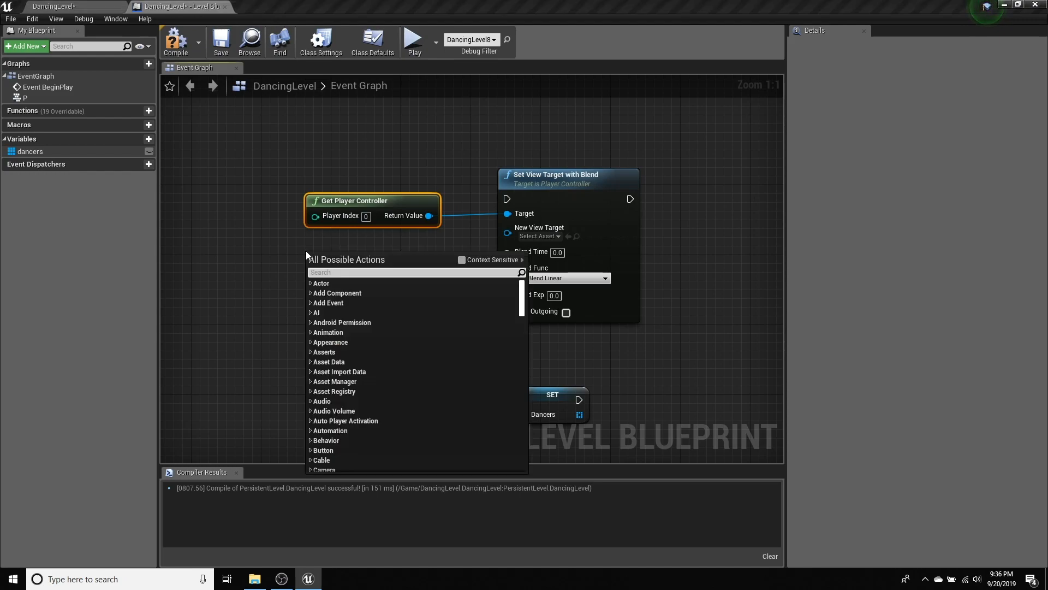
{"action": "left_click", "coordinate": [462, 260]}
{"action": "left_click", "coordinate": [363, 301]}
{"action": "left_click_drag", "start_coordinate": [388, 255], "coordinate": [510, 233]}
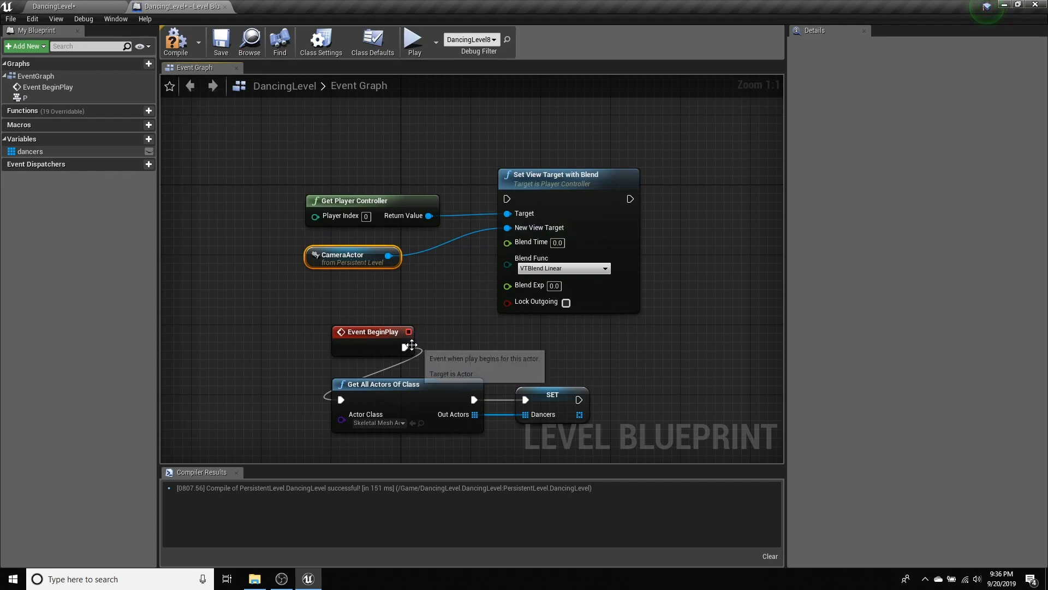
Move Event BeginPlay away from the other nodes and leave its execution output unconnected from Set View Target with Blend.
{"action": "left_click_drag", "start_coordinate": [404, 347], "coordinate": [513, 195]}
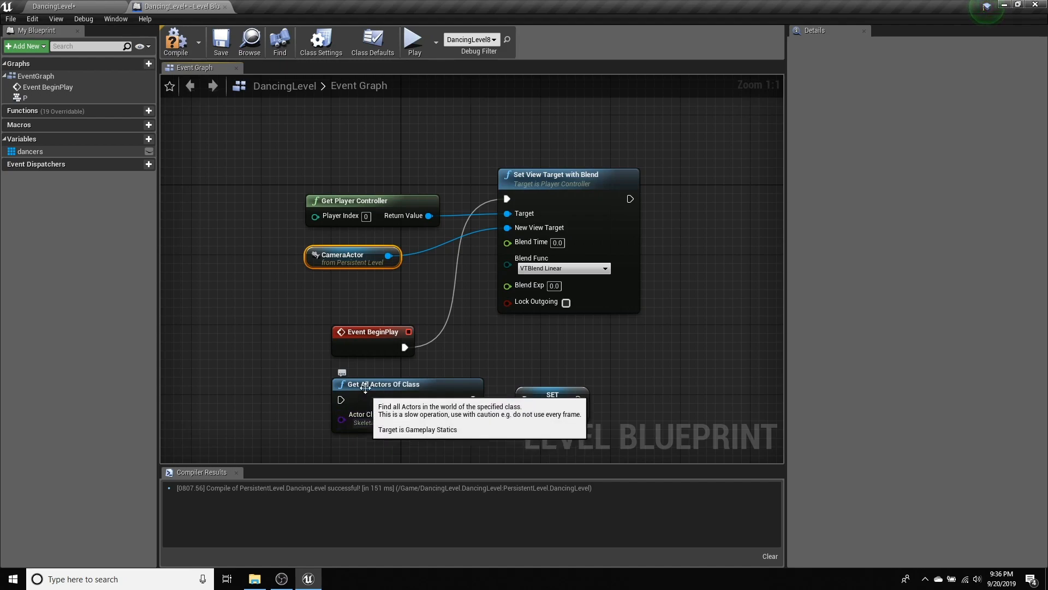
{"action": "left_click_drag", "start_coordinate": [374, 332], "coordinate": [227, 313]}
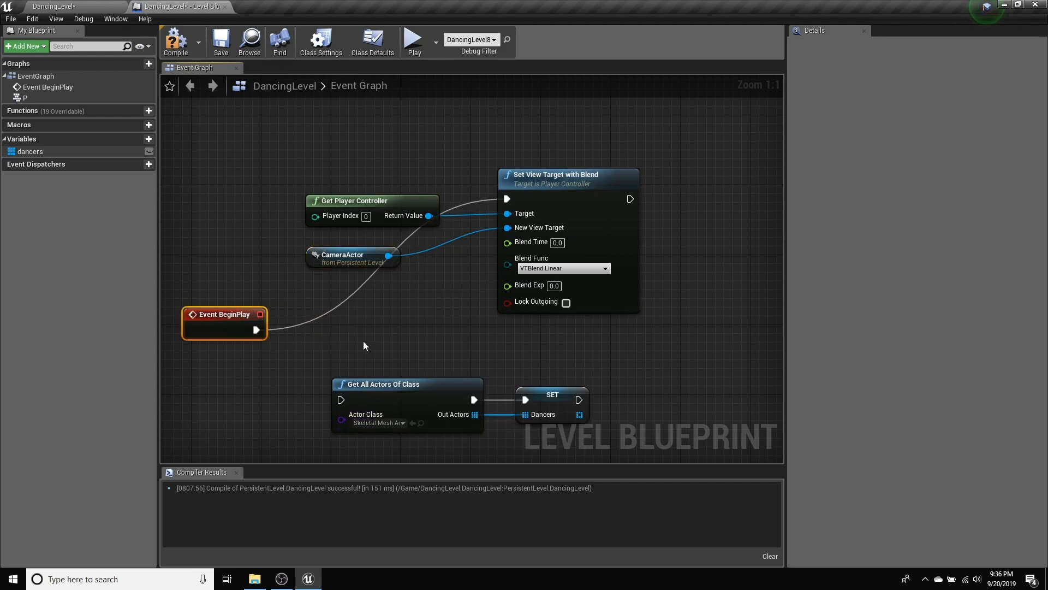
{"action": "right_click", "coordinate": [256, 330]}
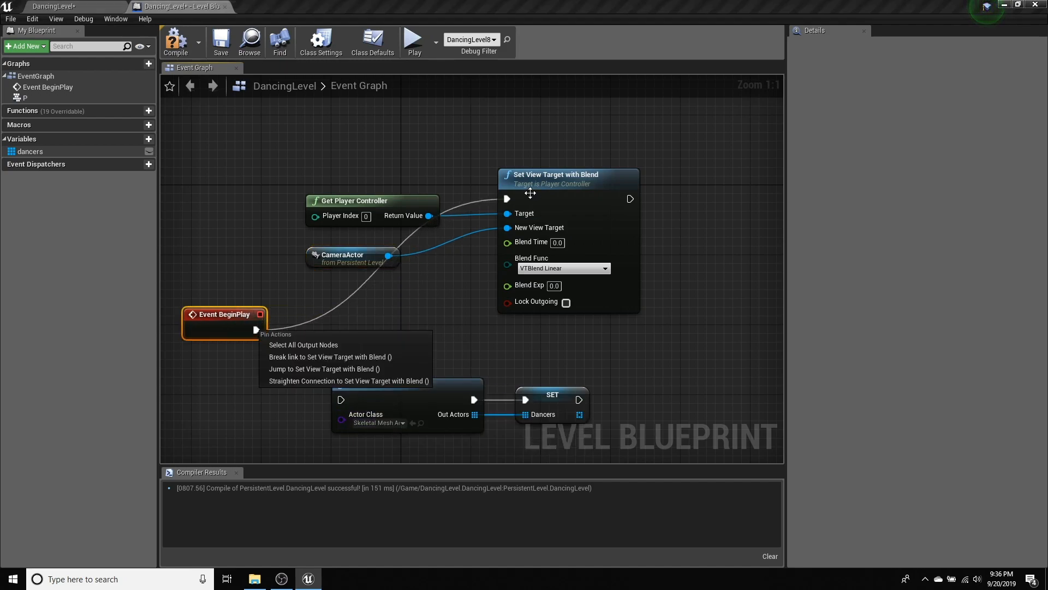
{"action": "left_click", "coordinate": [336, 357]}
Add a Sequence node beside Event BeginPlay and connect the event's execution output to it.
{"action": "right_click", "coordinate": [315, 323]}
{"action": "type", "text": "seque"}
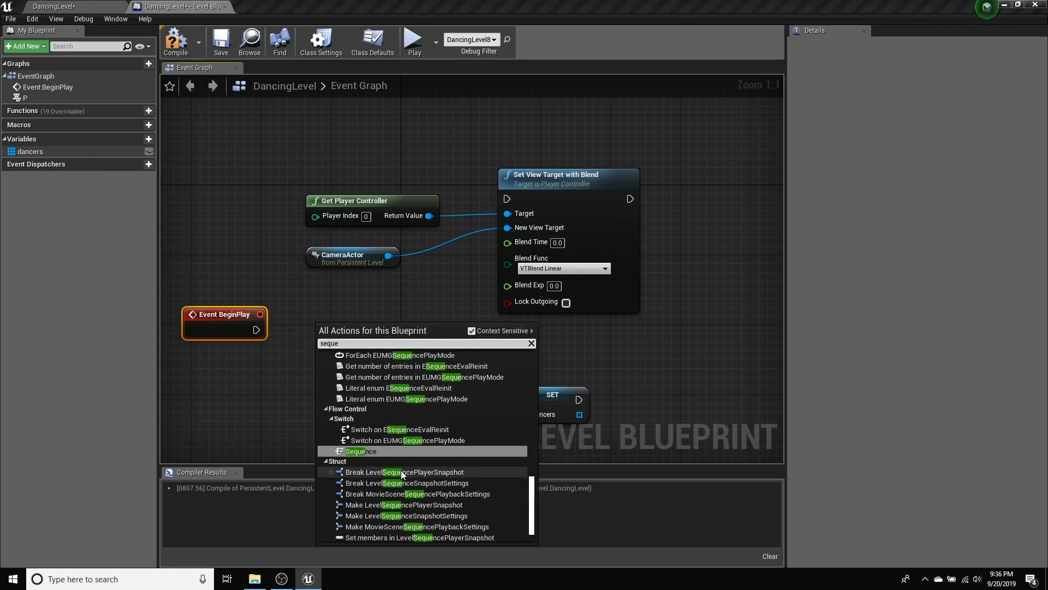
{"action": "left_click", "coordinate": [384, 450]}
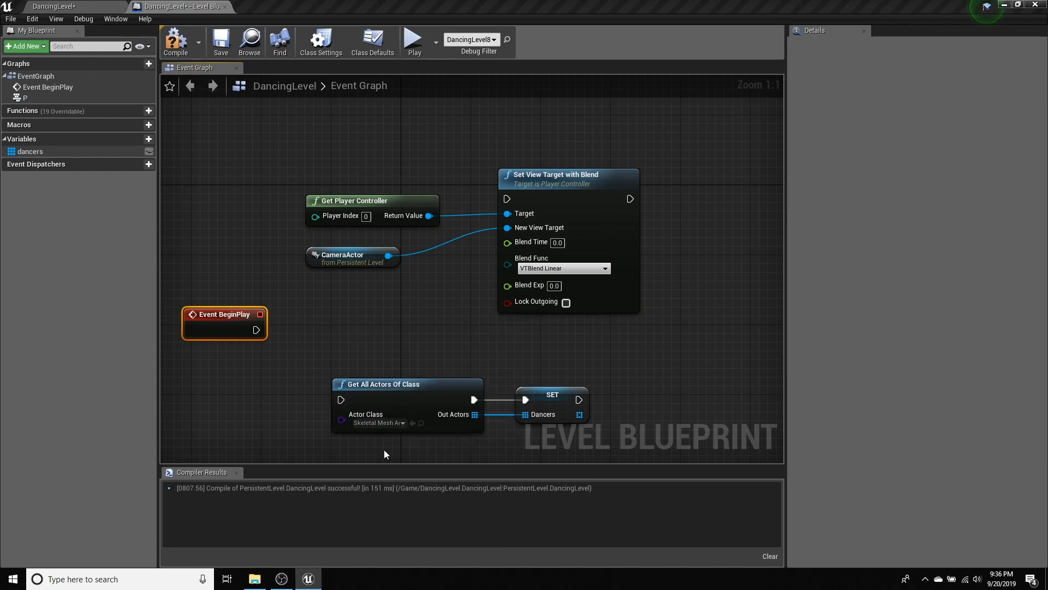
{"action": "left_click", "coordinate": [328, 322]}
{"action": "left_click_drag", "start_coordinate": [329, 323], "coordinate": [319, 314]}
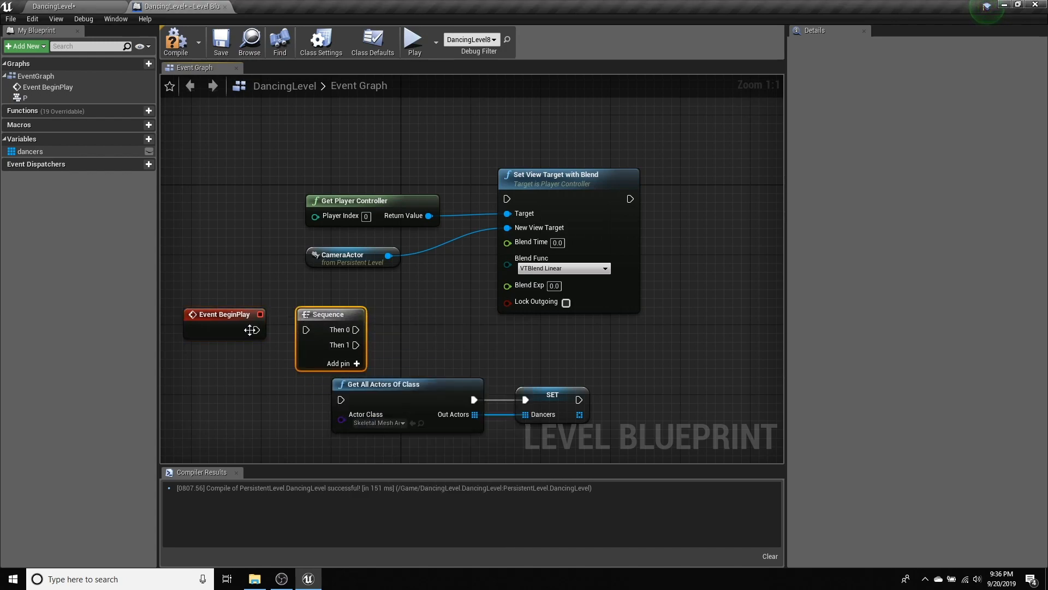
{"action": "left_click_drag", "start_coordinate": [256, 330], "coordinate": [256, 332]}
Connect Sequence's Then 0 to Set View Target with Blend and Then 1 to Get All Actors Of Class, and compile and save.
{"action": "left_click_drag", "start_coordinate": [355, 330], "coordinate": [515, 238]}
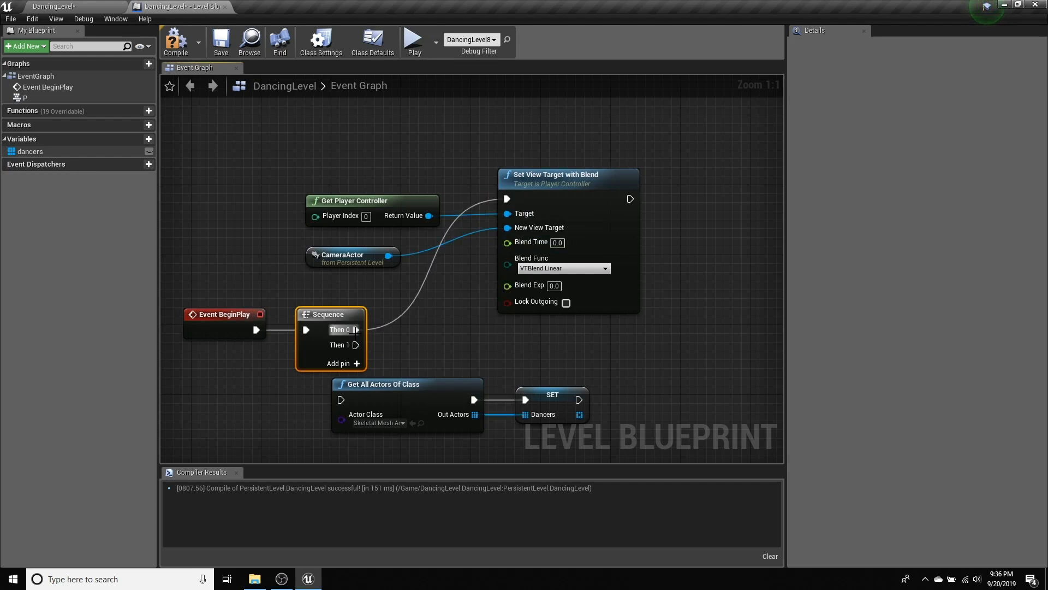
{"action": "left_click_drag", "start_coordinate": [355, 345], "coordinate": [341, 400]}
{"action": "left_click", "coordinate": [183, 50]}
{"action": "left_click", "coordinate": [217, 41]}
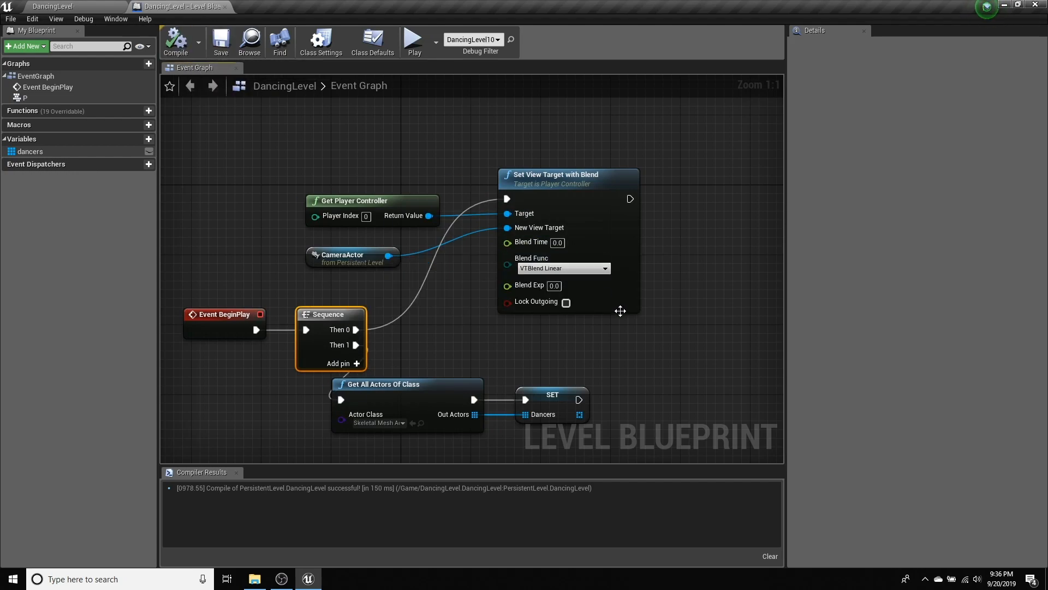
Briefly play DancingLevel to check that the view comes from the placed camera.
{"action": "left_click", "coordinate": [86, 8]}
{"action": "left_click", "coordinate": [543, 41]}
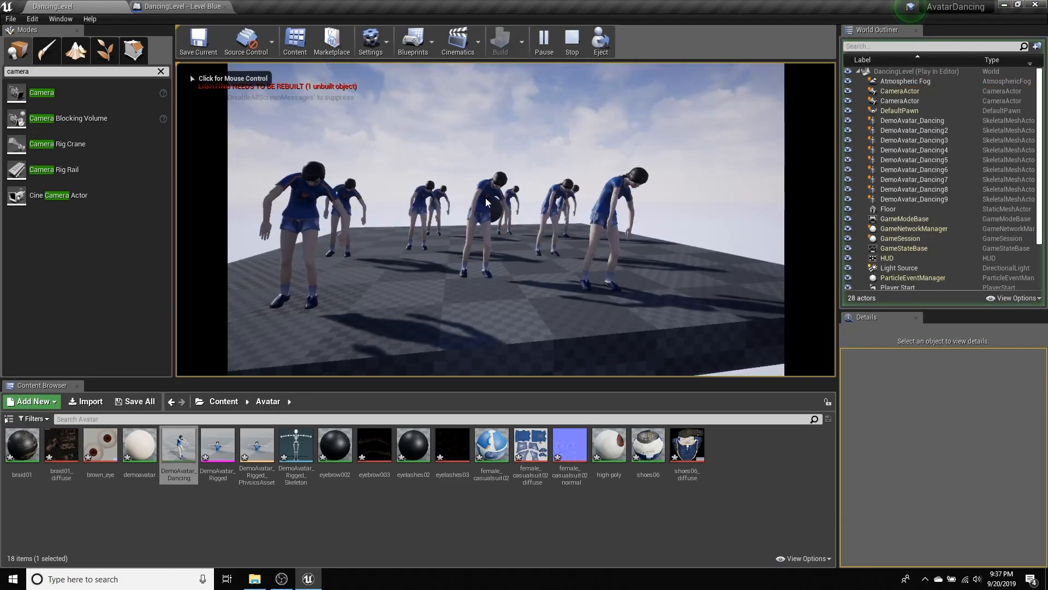
{"action": "left_click", "coordinate": [571, 38]}
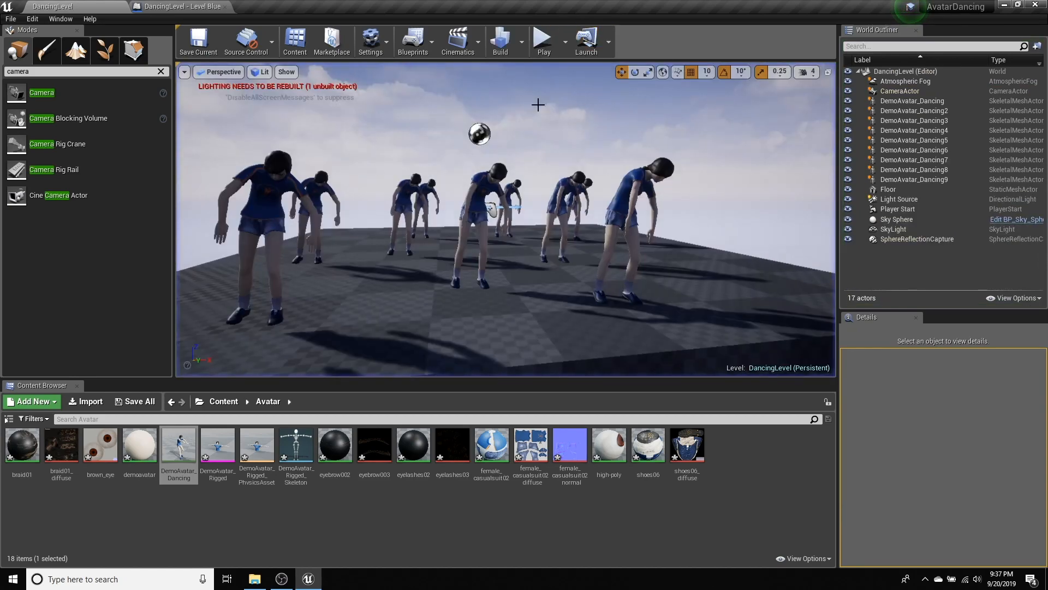
Lower the Player Start beneath the floor and play the level to check the camera view with the avatars dancing.
{"action": "left_click", "coordinate": [495, 207]}
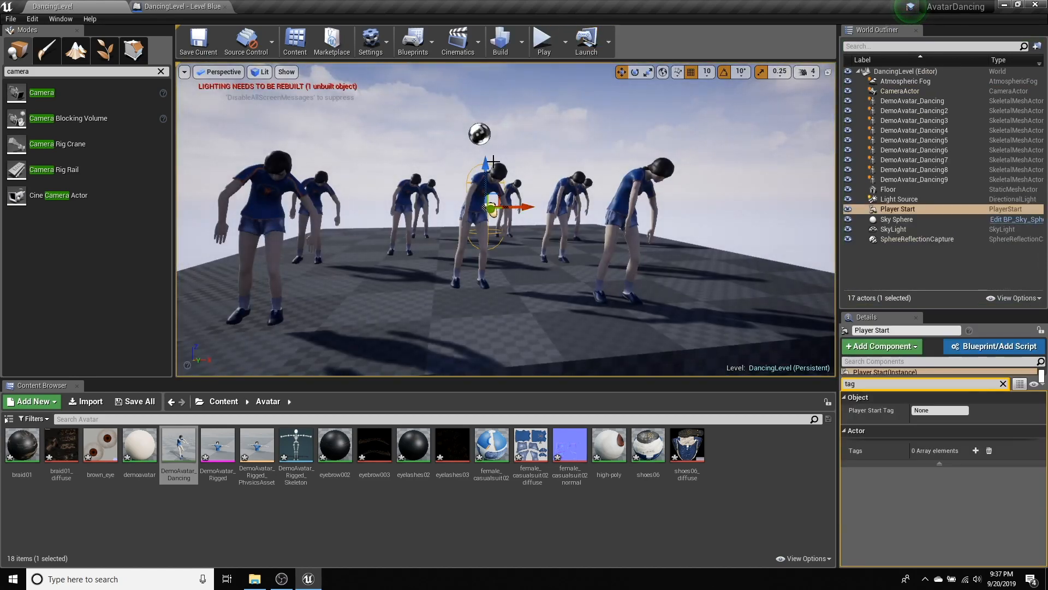
{"action": "left_click_drag", "start_coordinate": [485, 164], "coordinate": [498, 265]}
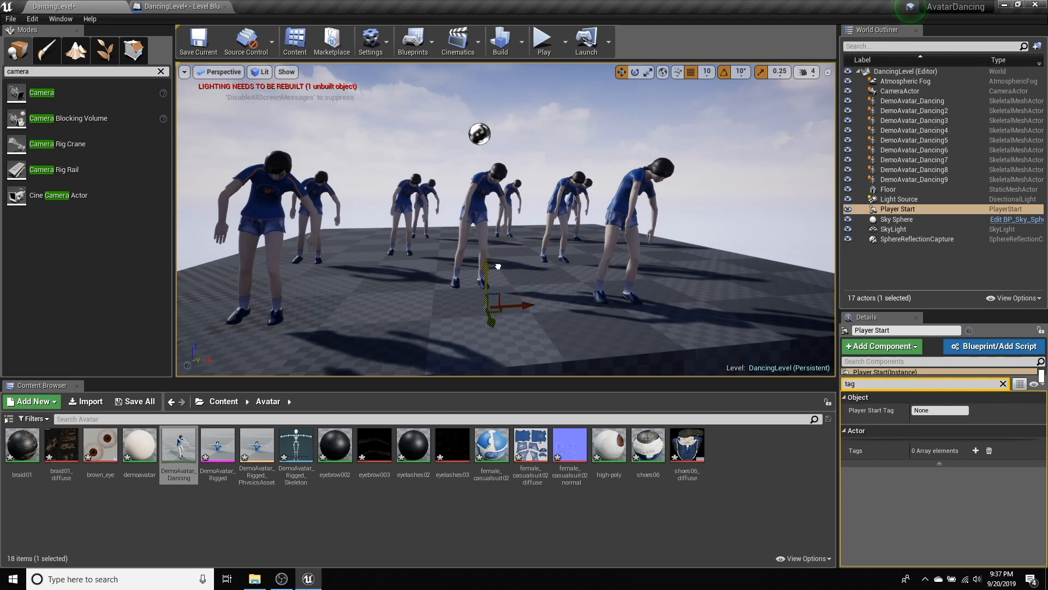
{"action": "left_click", "coordinate": [545, 43]}
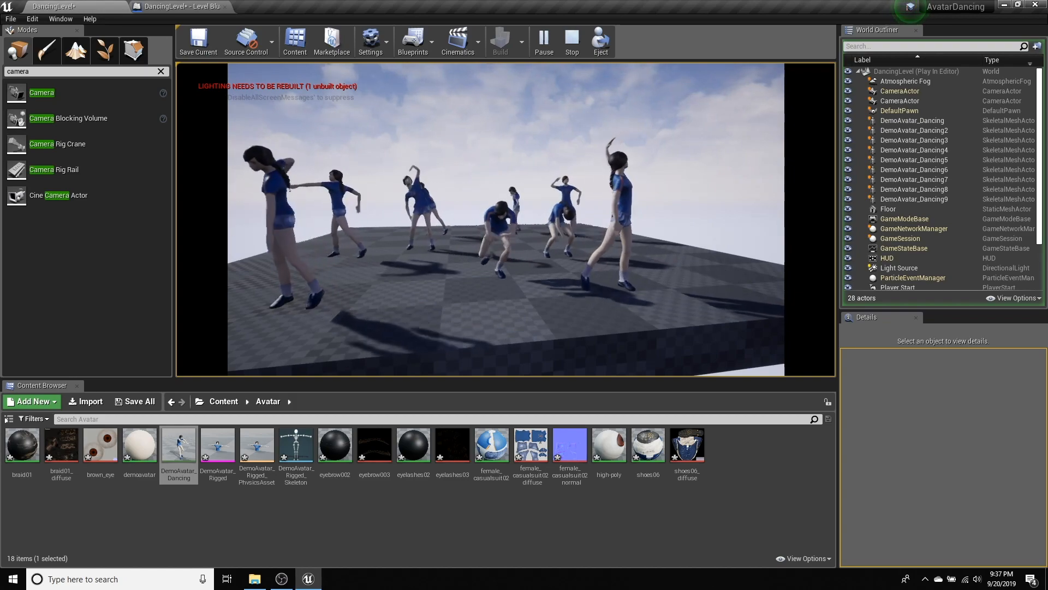
{"action": "key", "text": "shift+F1"}
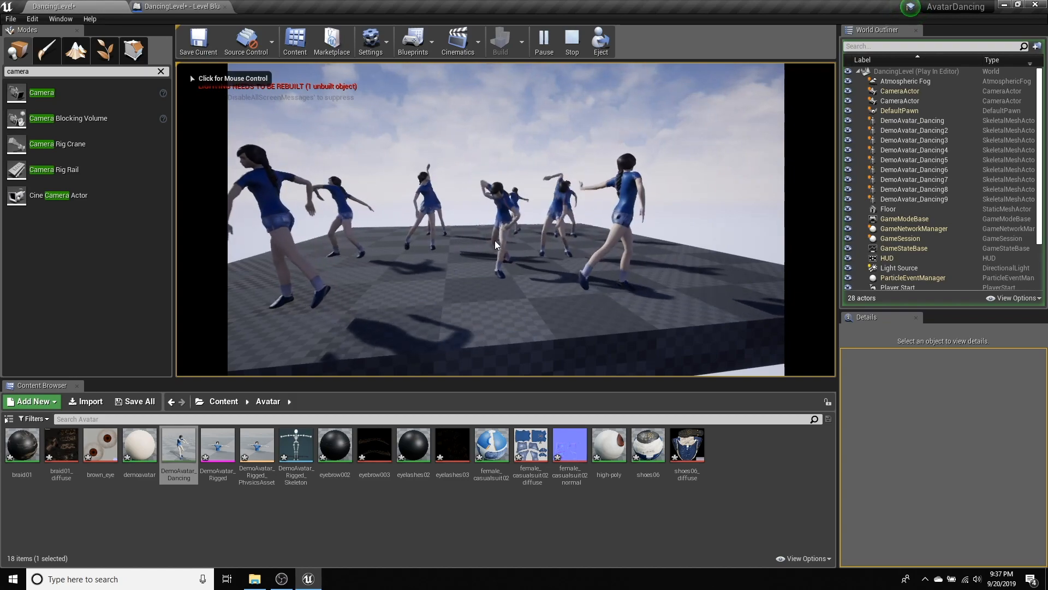
{"action": "left_click", "coordinate": [574, 43]}
Add a SetActorRelativeLocation node targeting the CameraActor reference, above Set View Target with Blend in the Level Blueprint.
{"action": "left_click", "coordinate": [147, 8]}
{"action": "right_click_drag", "start_coordinate": [473, 303], "coordinate": [330, 342]}
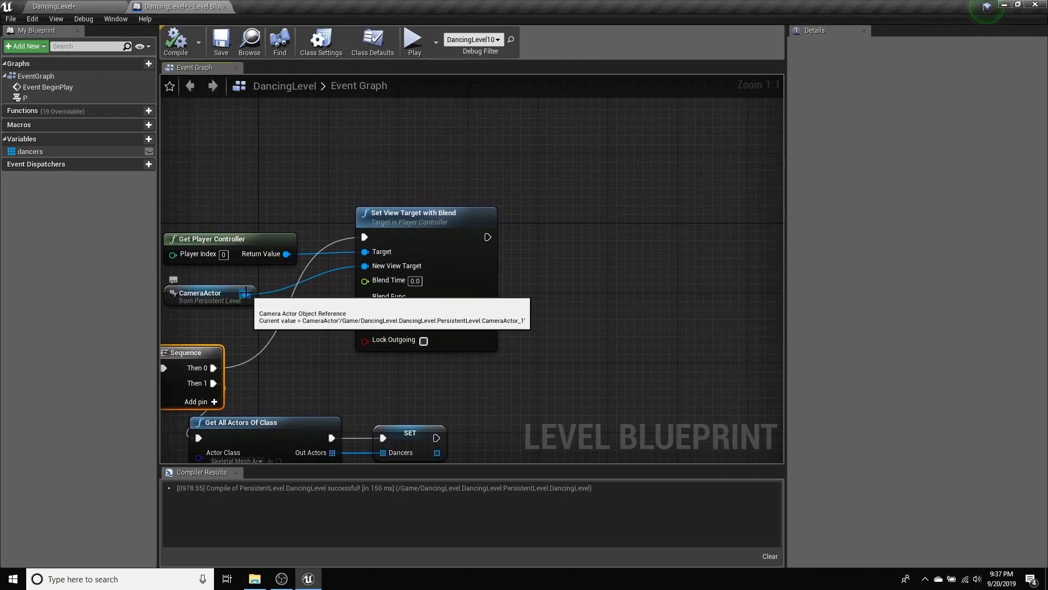
{"action": "right_click_drag", "start_coordinate": [246, 294], "coordinate": [290, 268]}
{"action": "left_click_drag", "start_coordinate": [271, 264], "coordinate": [292, 223]}
{"action": "left_click_drag", "start_coordinate": [347, 103], "coordinate": [348, 103]}
{"action": "right_click_drag", "start_coordinate": [342, 133], "coordinate": [280, 364]}
{"action": "left_click_drag", "start_coordinate": [229, 457], "coordinate": [287, 287]}
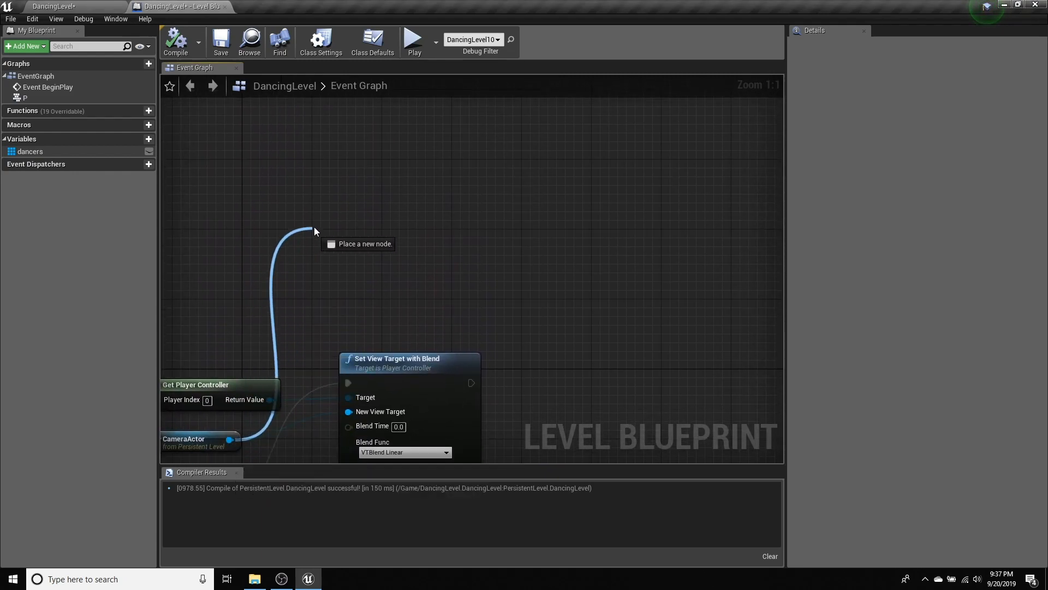
{"action": "left_click_drag", "start_coordinate": [312, 228], "coordinate": [320, 216]}
{"action": "type", "text": "set relative"}
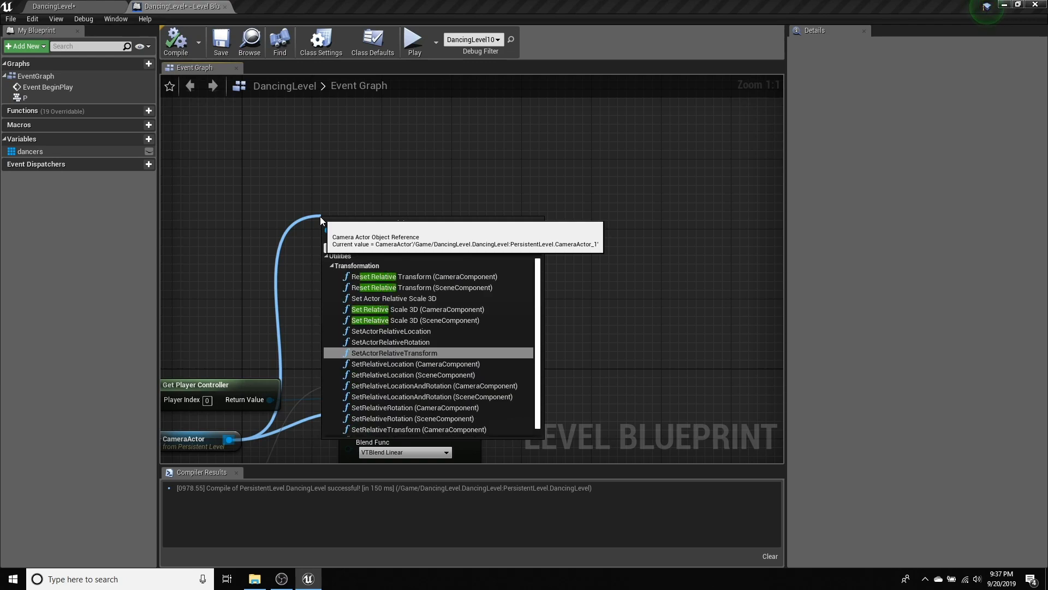
{"action": "key", "text": "BackSpace"}
{"action": "key", "text": "BackSpace"}
{"action": "key", "text": "BackSpace"}
{"action": "key", "text": "BackSpace"}
{"action": "key", "text": "BackSpace"}
{"action": "key", "text": "BackSpace"}
{"action": "key", "text": "BackSpace"}
{"action": "key", "text": "BackSpace"}
{"action": "type", "text": "actorre"}
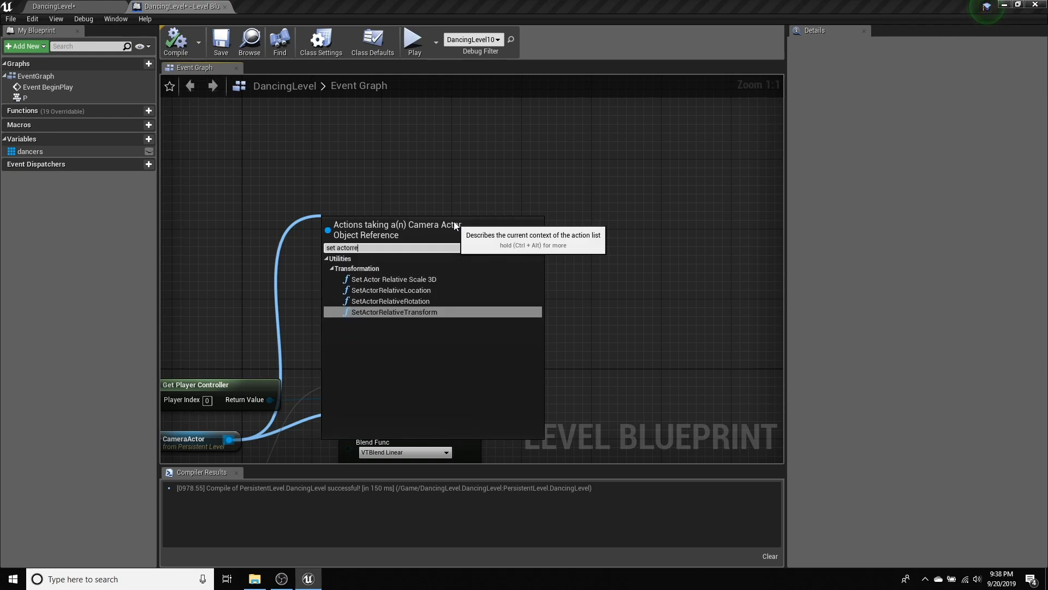
{"action": "left_click", "coordinate": [405, 290]}
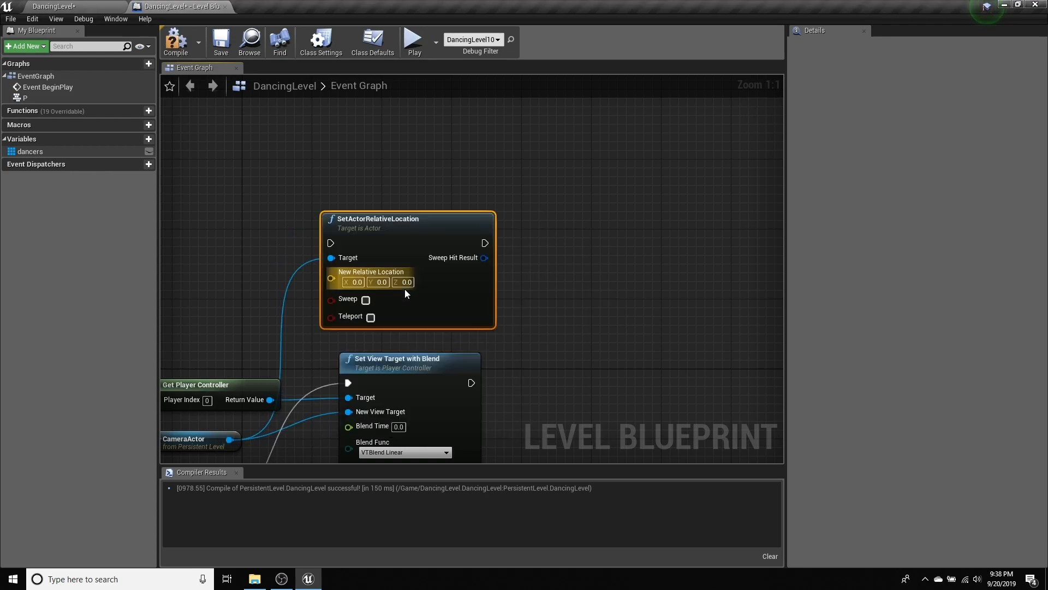
{"action": "left_click_drag", "start_coordinate": [402, 221], "coordinate": [427, 204]}
Add a C keyboard event whose Pressed output triggers SetActorRelativeLocation, and compile the Level Blueprint.
{"action": "right_click_drag", "start_coordinate": [264, 253], "coordinate": [322, 265]}
{"action": "right_click", "coordinate": [285, 212]}
{"action": "type", "text": "key c"}
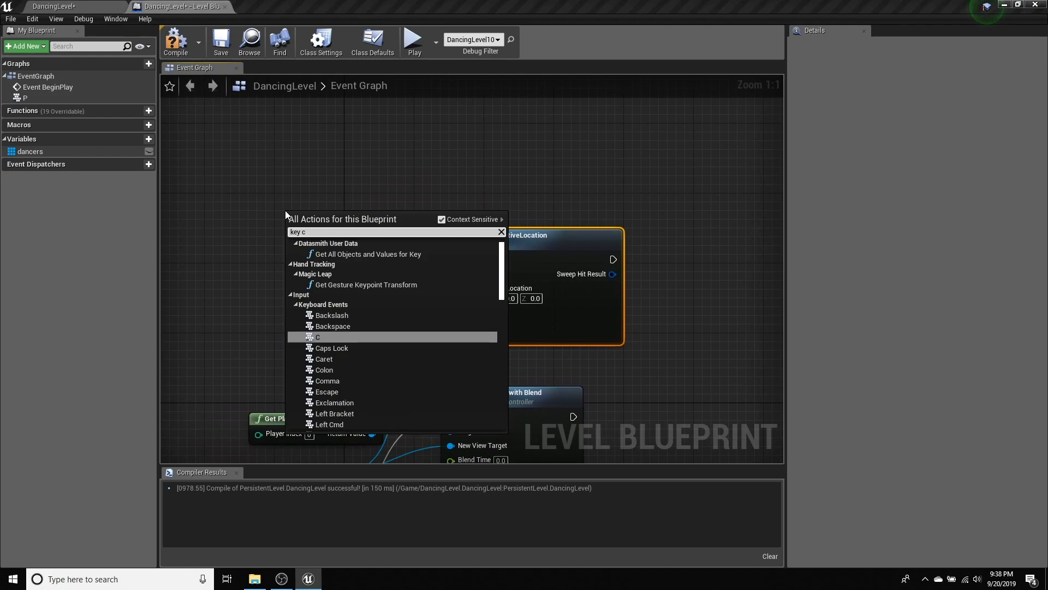
{"action": "left_click", "coordinate": [338, 337]}
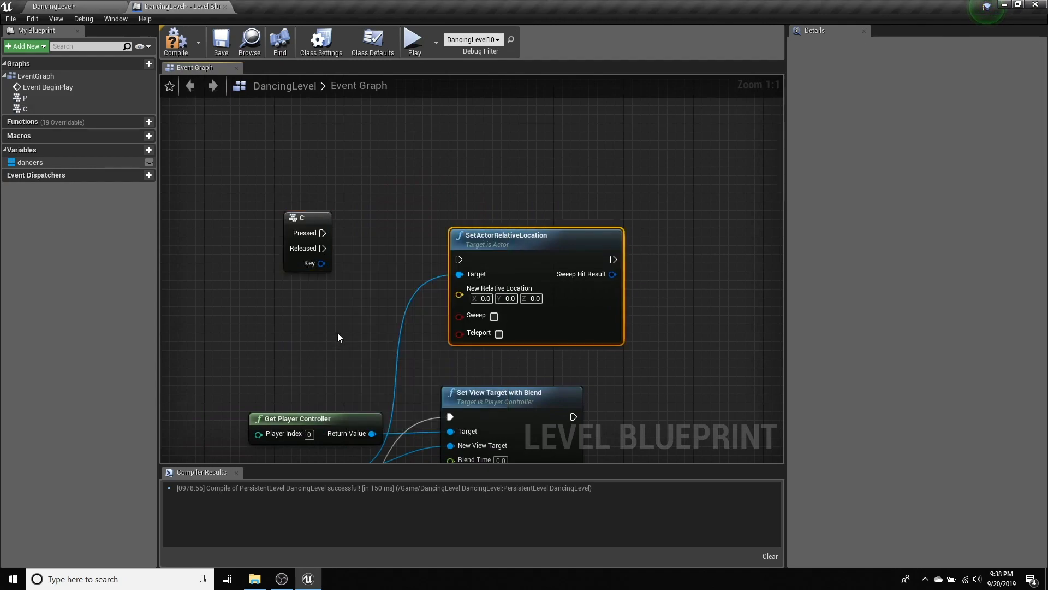
{"action": "left_click_drag", "start_coordinate": [317, 220], "coordinate": [378, 247]}
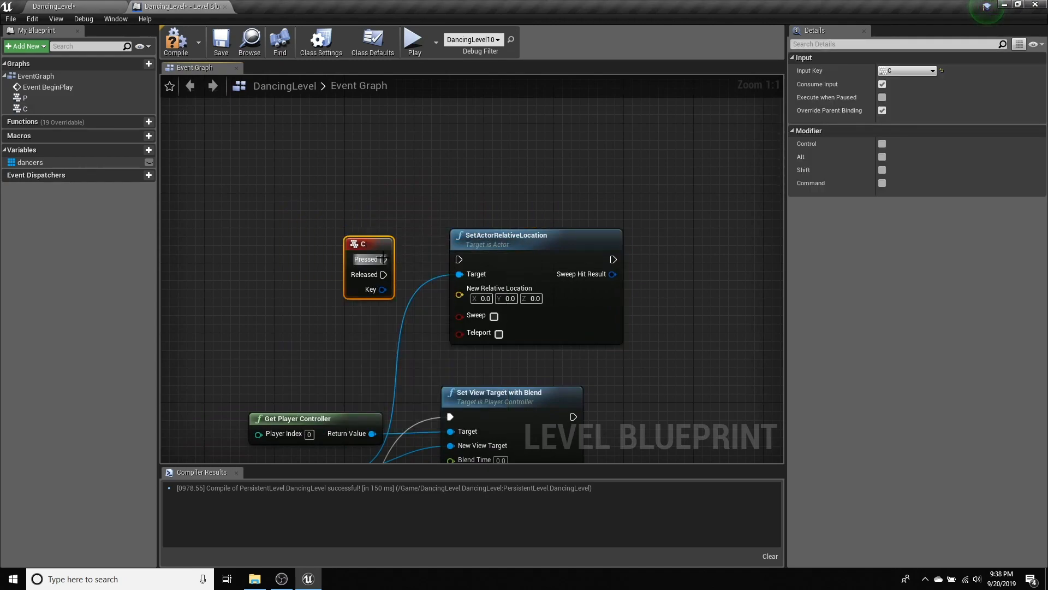
{"action": "left_click_drag", "start_coordinate": [466, 260], "coordinate": [466, 259]}
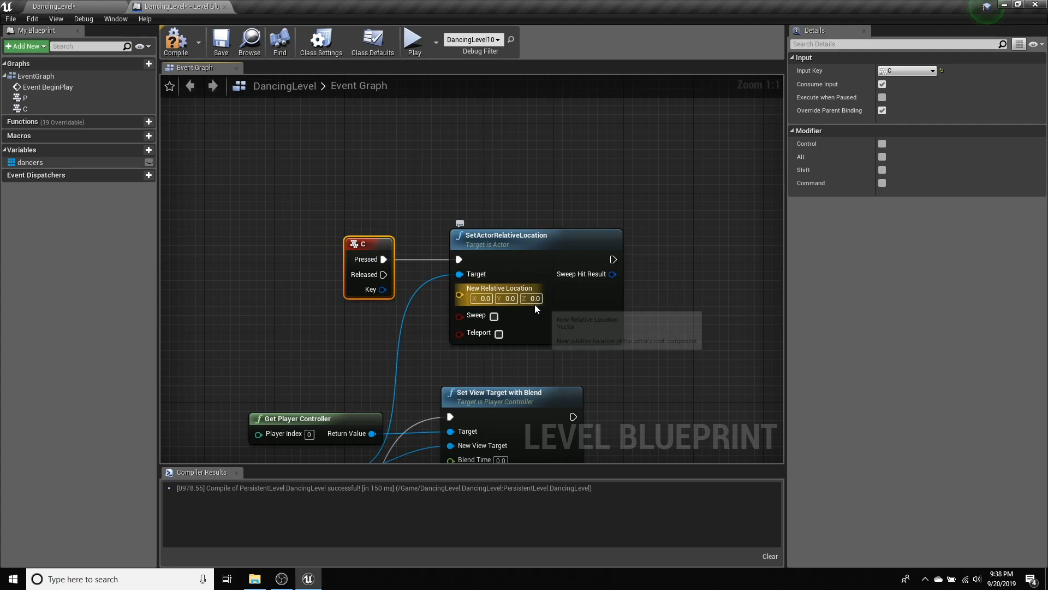
{"action": "left_click", "coordinate": [176, 43]}
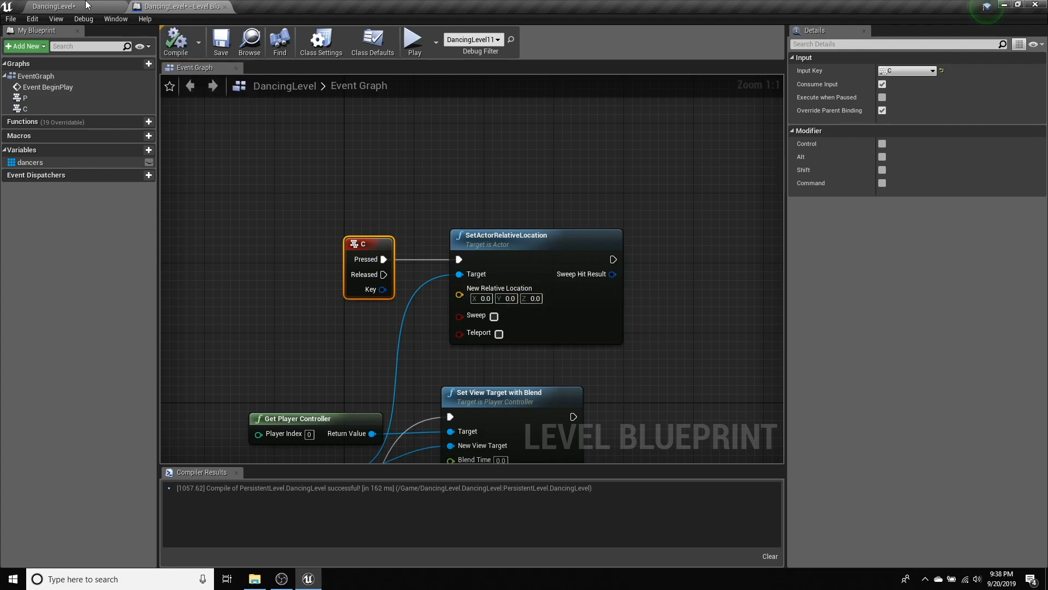
Pilot CameraActor in DancingLevel and move it close to the front avatar wearing the blue outfit.
{"action": "left_click", "coordinate": [88, 7]}
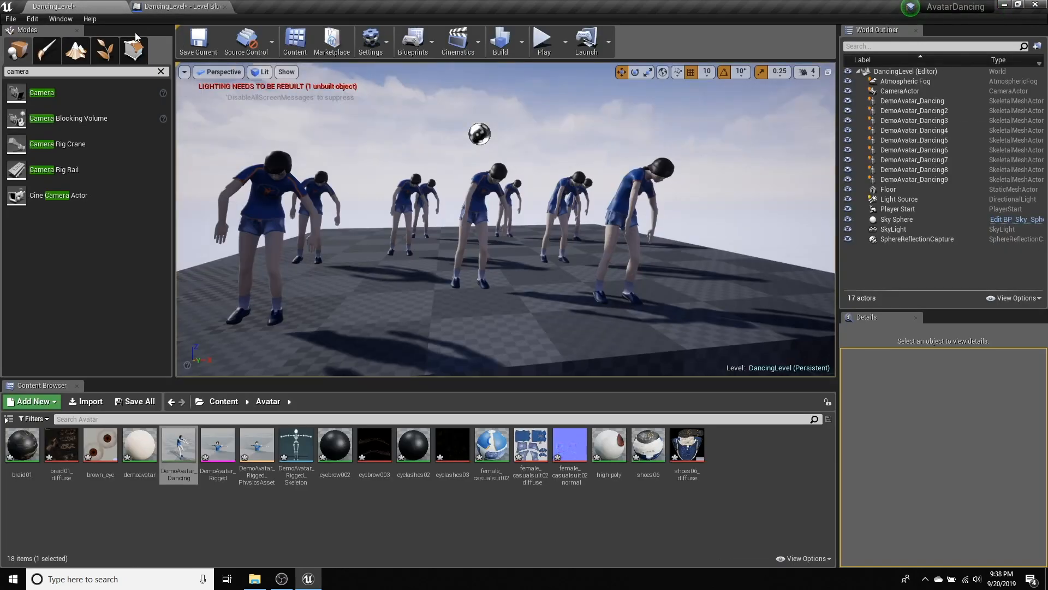
{"action": "left_click", "coordinate": [901, 91]}
{"action": "right_click", "coordinate": [909, 90]}
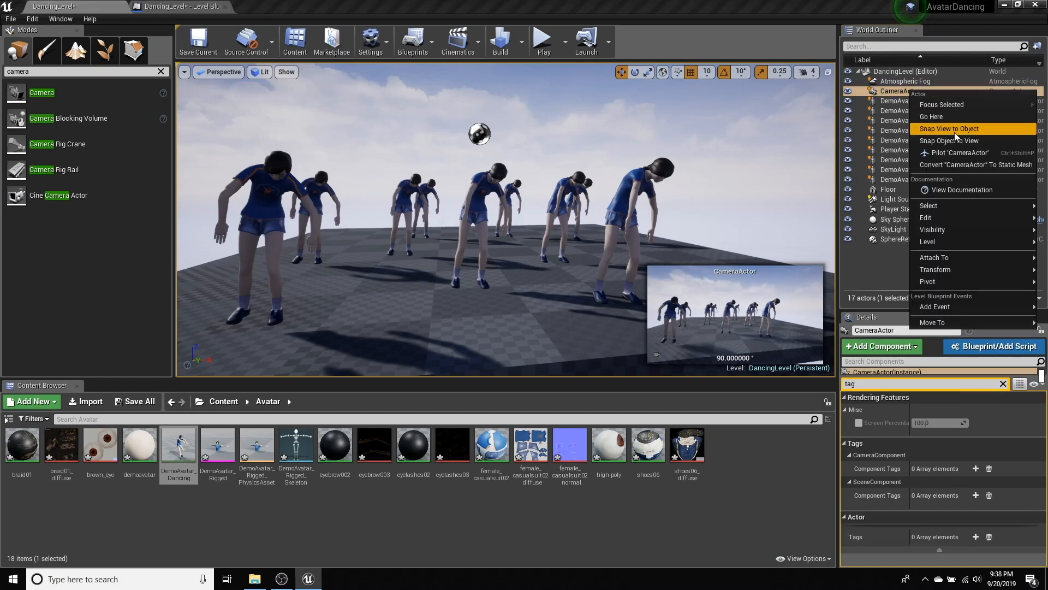
{"action": "left_click", "coordinate": [957, 152]}
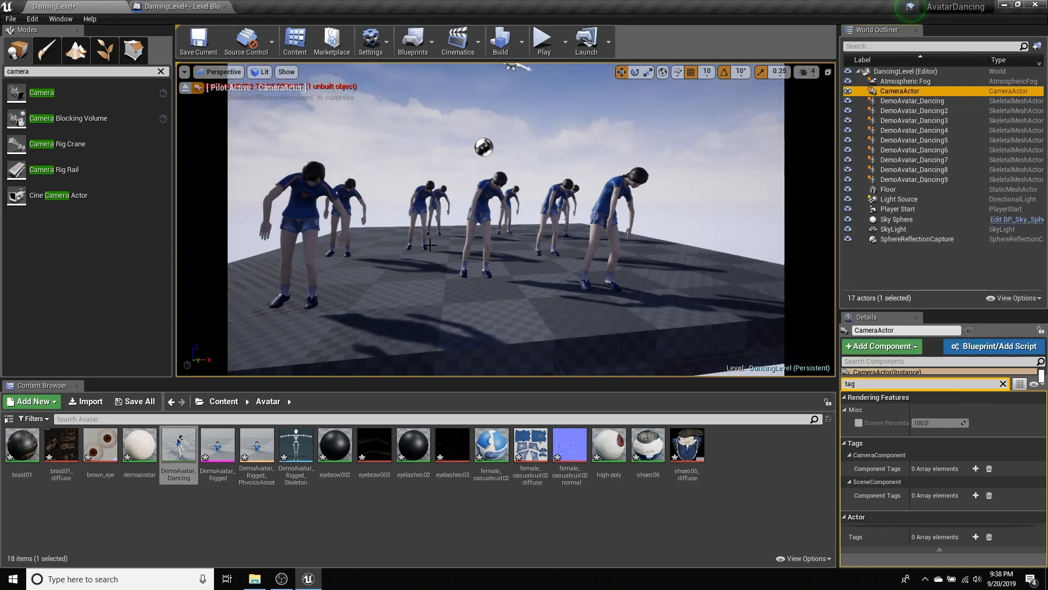
{"action": "scroll", "coordinate": [429, 241], "scroll_direction": "up", "scroll_amount": 5}
{"action": "left_click_drag", "start_coordinate": [434, 229], "coordinate": [333, 221]}
{"action": "scroll", "coordinate": [380, 200], "scroll_direction": "down", "scroll_amount": 3}
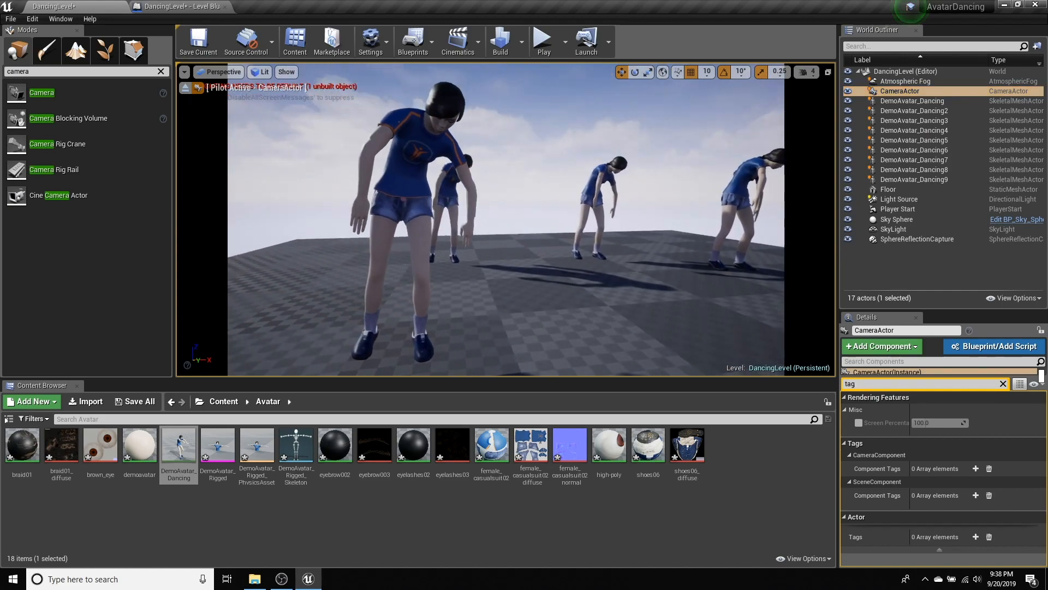
Clear the tag filter on CameraActor's details and copy its location into New Relative Location: X -135.101151, Y 203.750931.
{"action": "left_click", "coordinate": [1003, 384]}
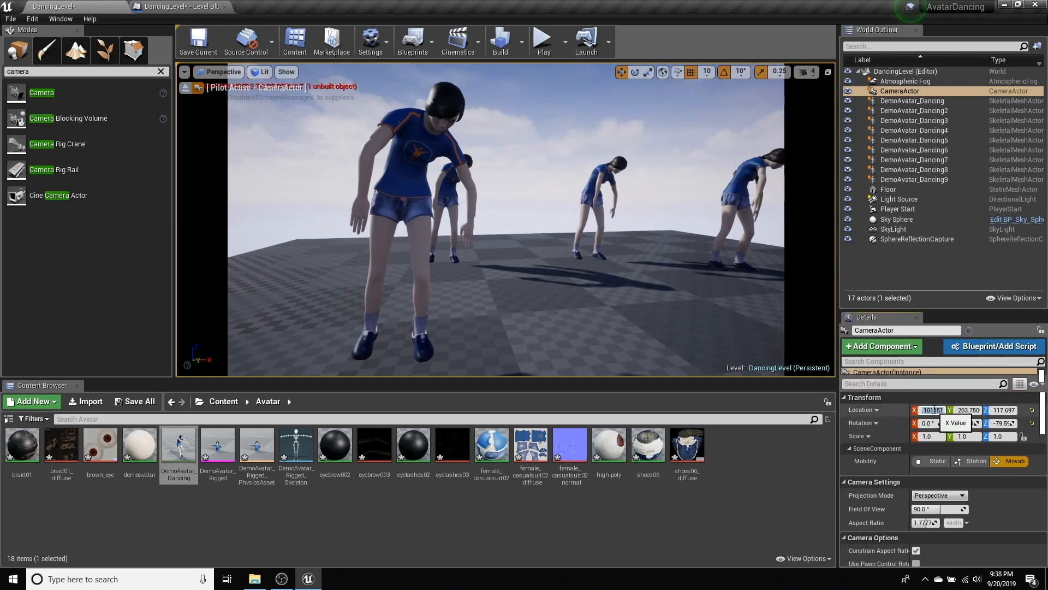
{"action": "left_click", "coordinate": [194, 7]}
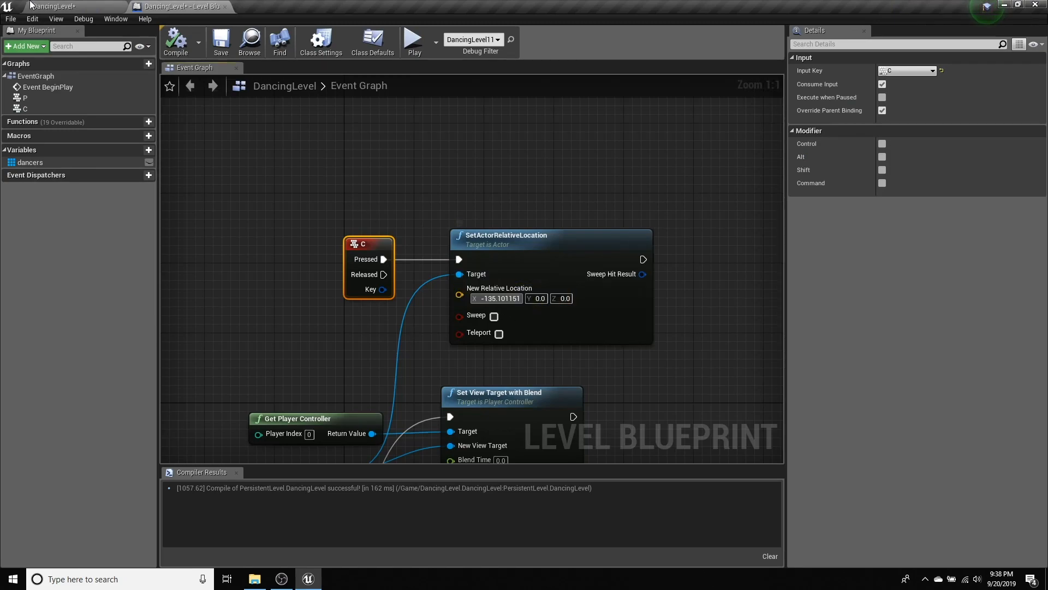
{"action": "left_click", "coordinate": [61, 6]}
{"action": "left_click", "coordinate": [967, 410]}
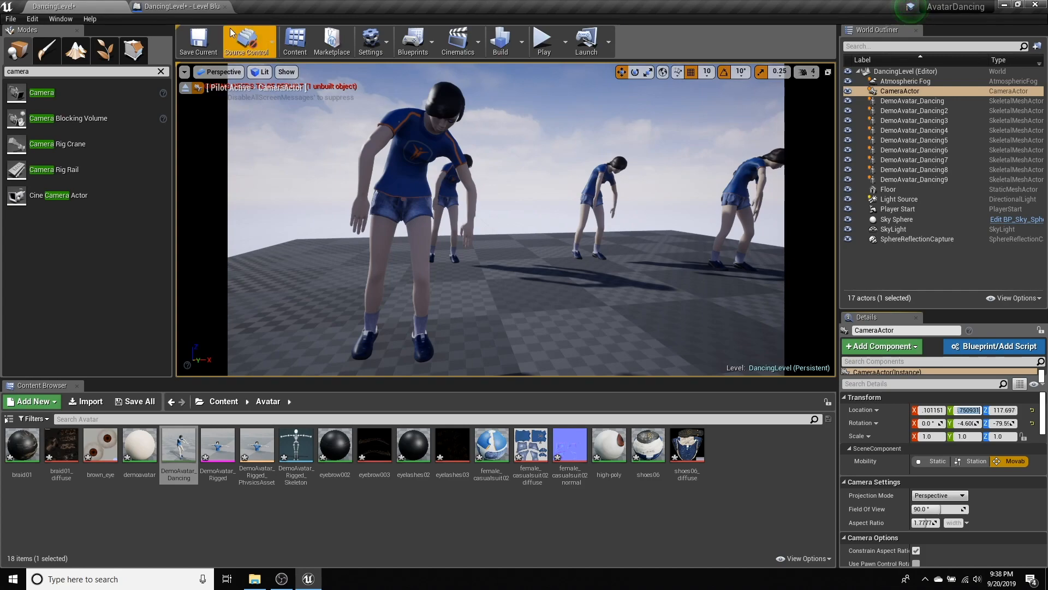
{"action": "left_click", "coordinate": [207, 6]}
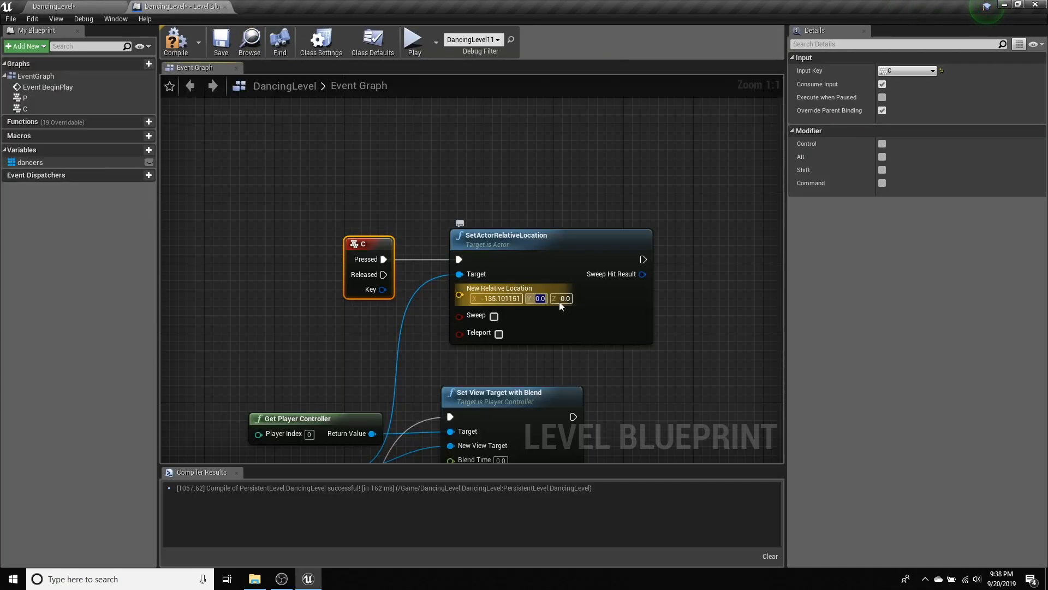
{"action": "type", "text": "203.750931"}
{"action": "key", "text": "Return"}
Copy CameraActor's Z location, 117.697601, into New Relative Location, compile and save the Level Blueprint, and return to the level.
{"action": "left_click", "coordinate": [52, 8]}
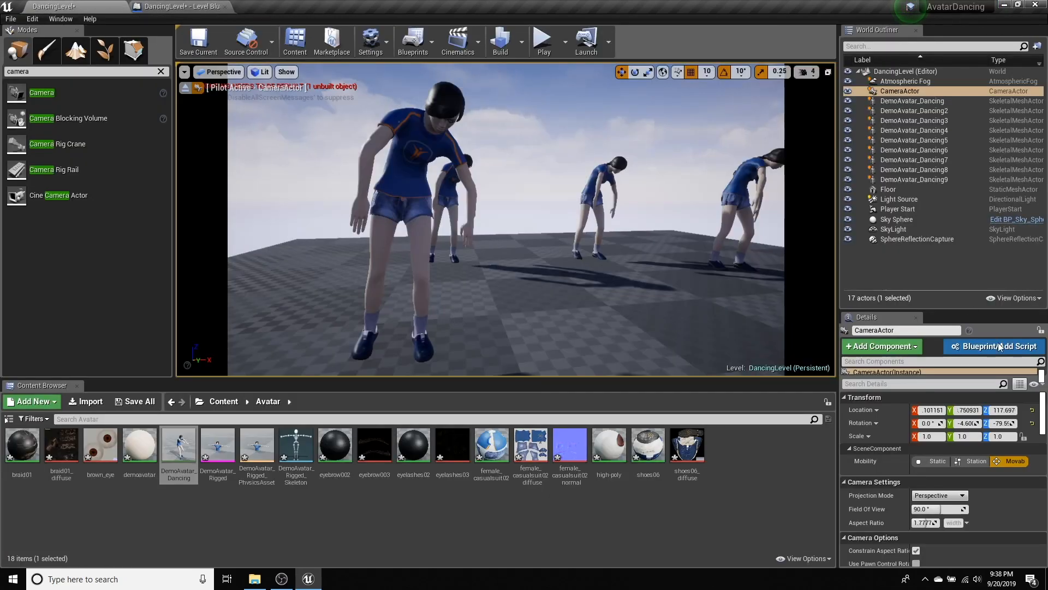
{"action": "left_click", "coordinate": [1002, 410]}
{"action": "key", "text": "ctrl+c"}
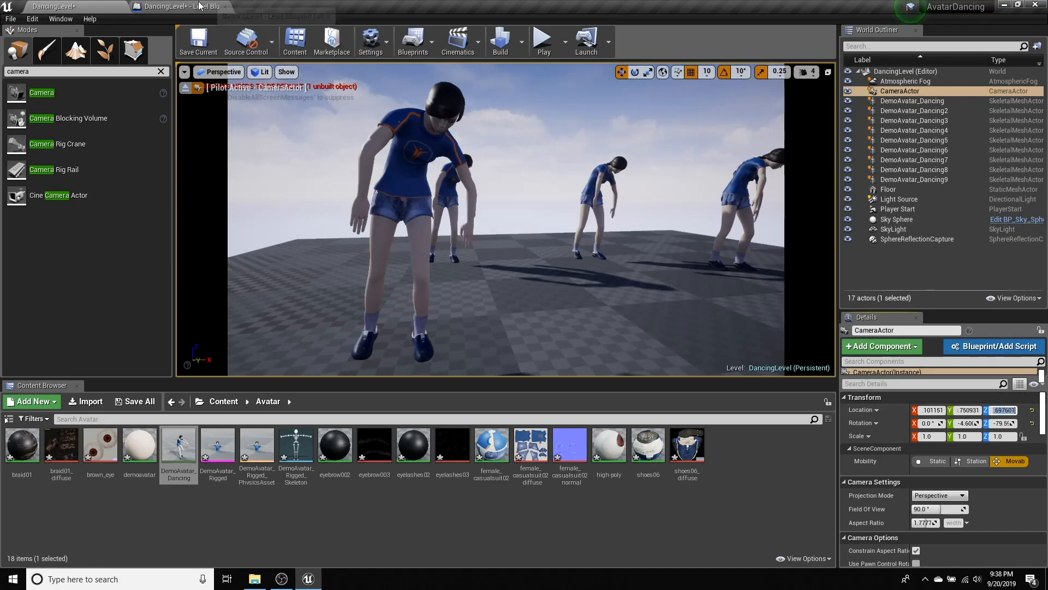
{"action": "left_click", "coordinate": [182, 7]}
{"action": "key", "text": "ctrl+v"}
{"action": "left_click", "coordinate": [428, 148]}
{"action": "left_click", "coordinate": [168, 52]}
{"action": "left_click", "coordinate": [220, 43]}
{"action": "left_click", "coordinate": [85, 6]}
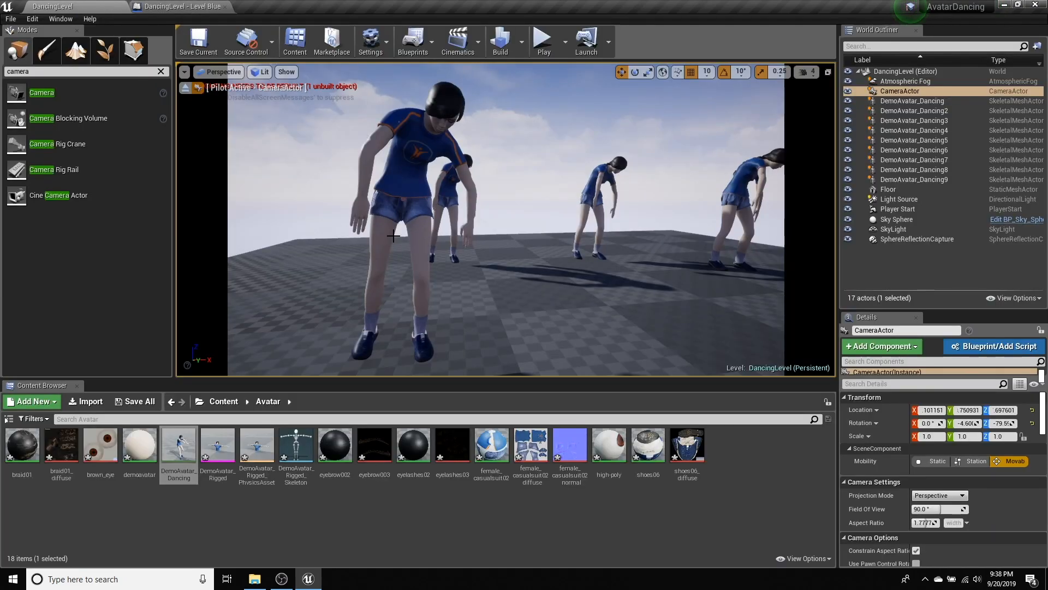
Restart piloting CameraActor and pull it back from the front avatar to about X -170, Y 392, Z 133.
{"action": "right_click", "coordinate": [907, 92]}
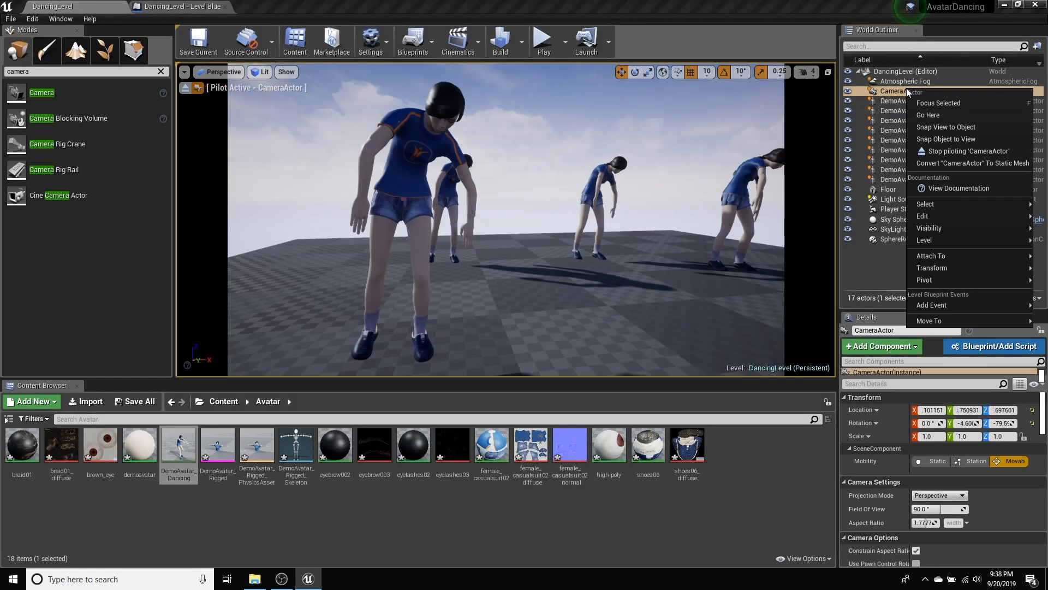
{"action": "left_click", "coordinate": [968, 151]}
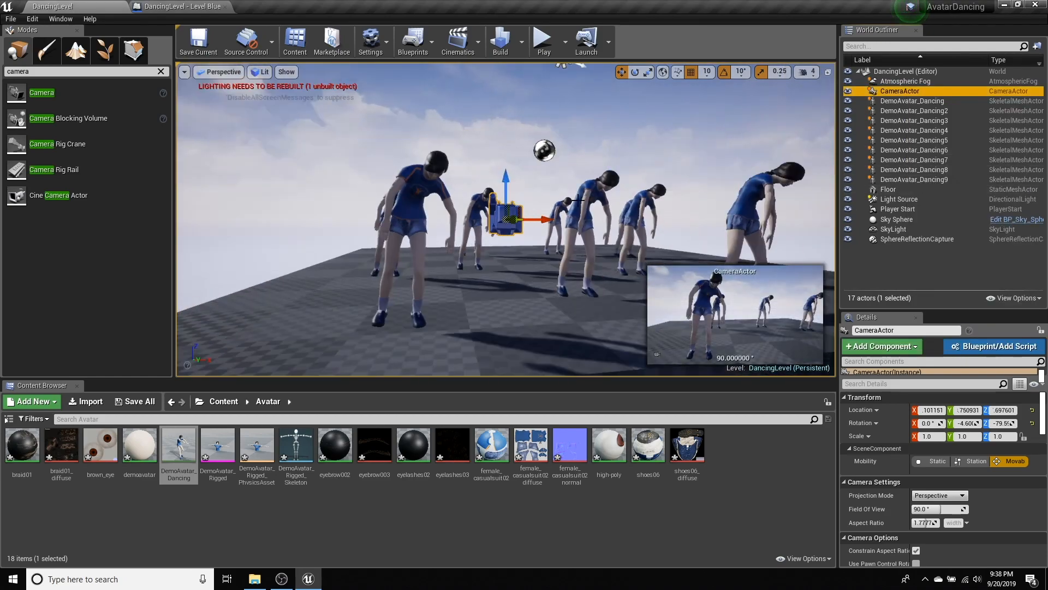
{"action": "right_click", "coordinate": [892, 93]}
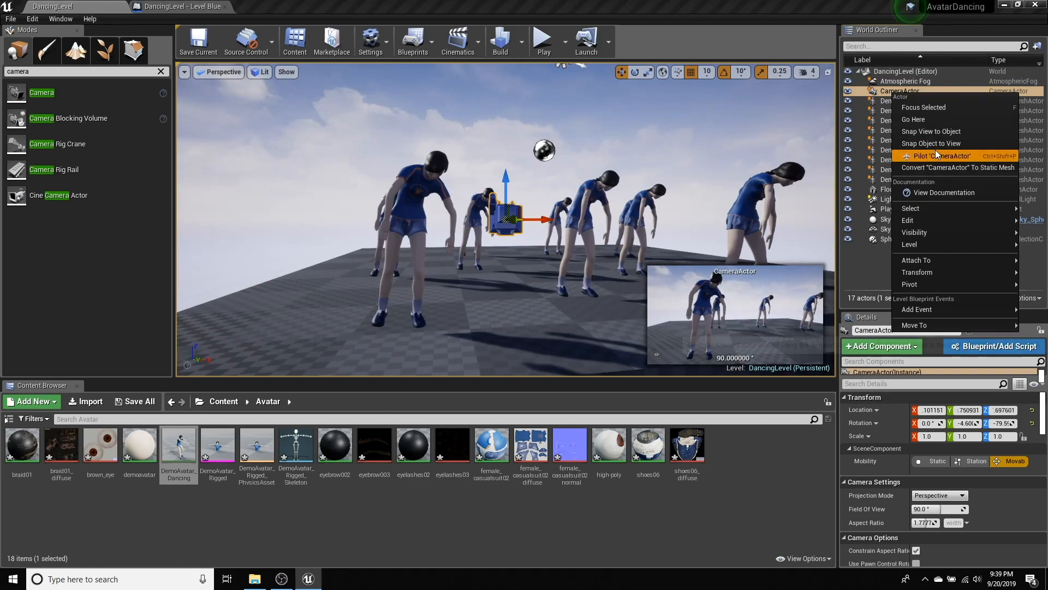
{"action": "left_click", "coordinate": [935, 155]}
{"action": "right_click", "coordinate": [522, 234]}
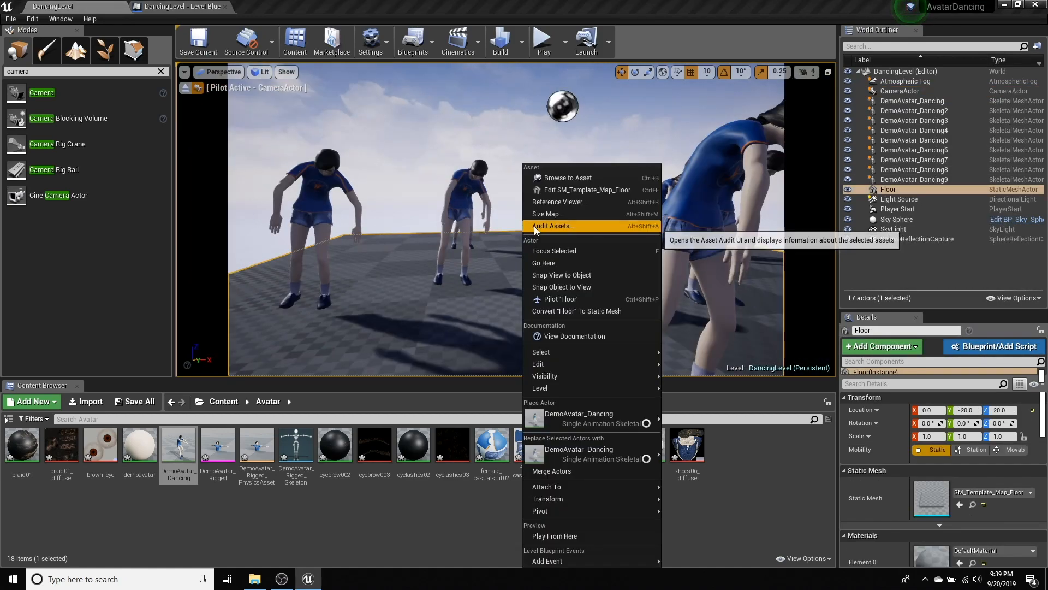
{"action": "left_click", "coordinate": [903, 91]}
{"action": "right_click", "coordinate": [904, 88]}
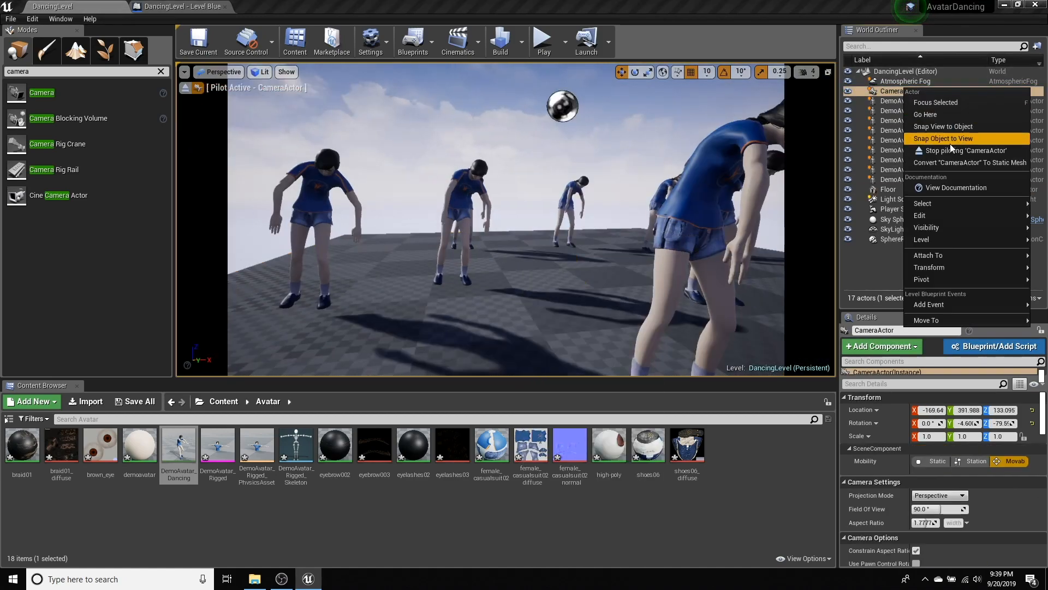
Pull the piloted CameraActor back and up to overlook all the avatars, at about X -276, Y 742, Z 265, and stop piloting.
{"action": "left_click_drag", "start_coordinate": [541, 209], "coordinate": [542, 205]}
{"action": "mouse_move", "coordinate": [541, 210]}
{"action": "right_mouse_down"}
{"action": "mouse_move", "coordinate": [496, 212]}
{"action": "mouse_move", "coordinate": [541, 212]}
{"action": "right_mouse_up"}
{"action": "key", "text": "s"}
{"action": "key", "text": "d"}
{"action": "key", "text": "a"}
{"action": "key", "text": "a"}
{"action": "middle_click_drag", "start_coordinate": [598, 239], "coordinate": [631, 192]}
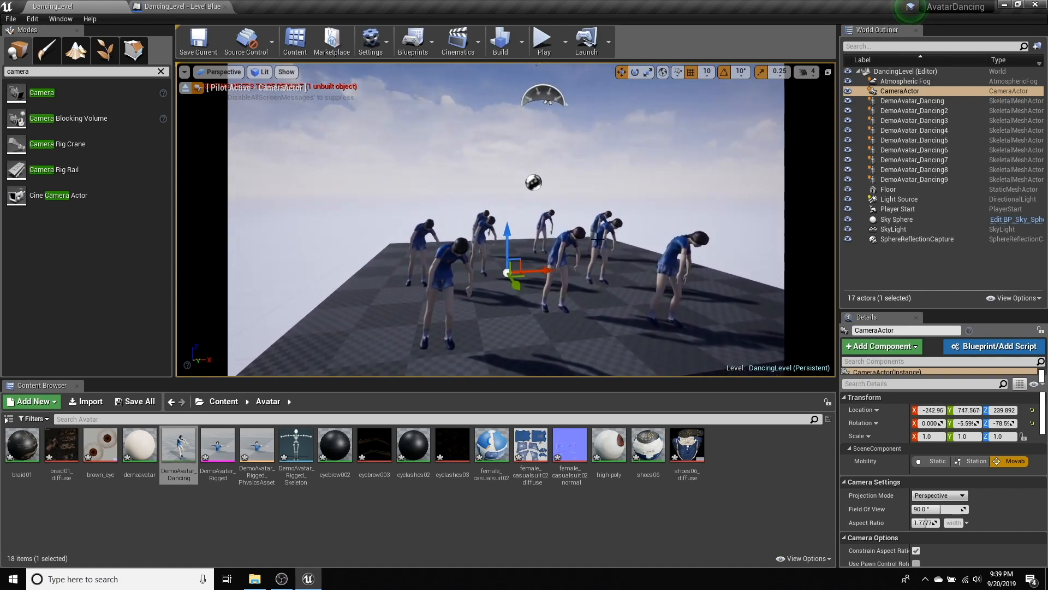
{"action": "right_click_drag", "start_coordinate": [598, 239], "coordinate": [594, 258]}
{"action": "middle_click_drag", "start_coordinate": [593, 240], "coordinate": [574, 227]}
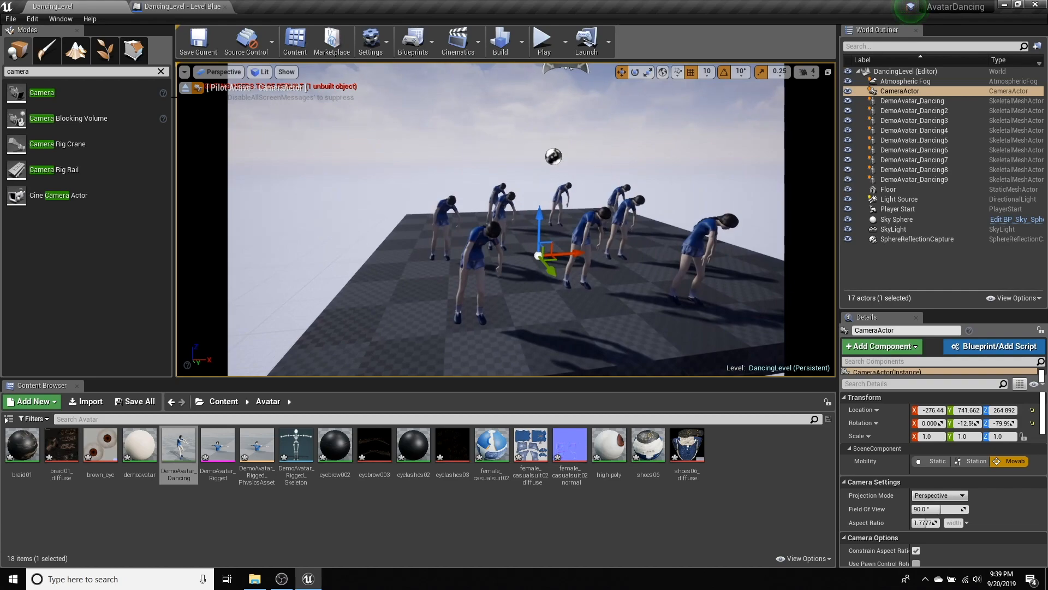
{"action": "left_click", "coordinate": [185, 87]}
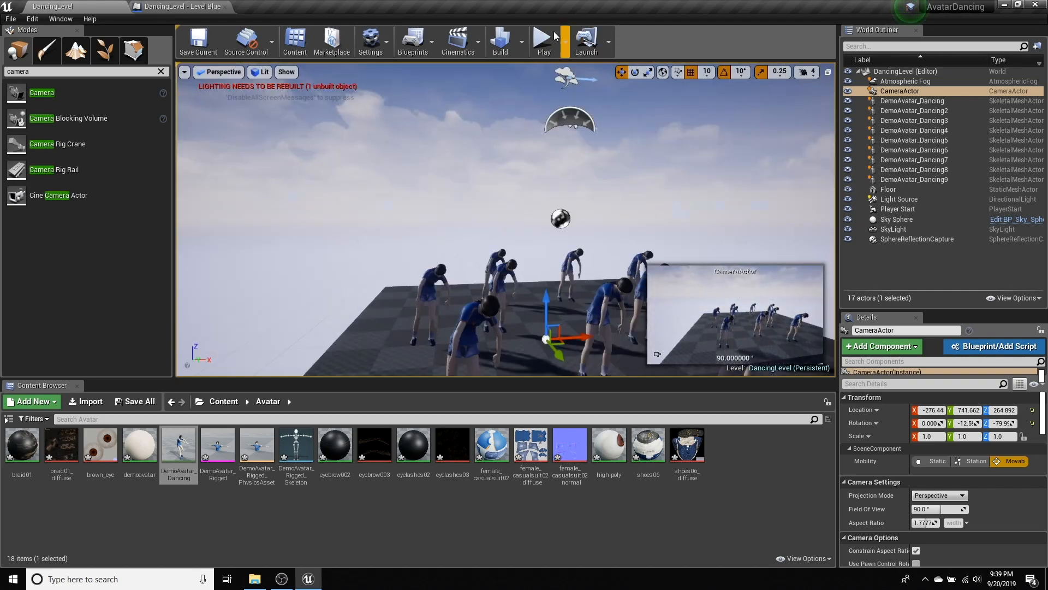
Play the level to test the avatars' dancing and the camera move, and end the play session.
{"action": "left_click", "coordinate": [543, 43]}
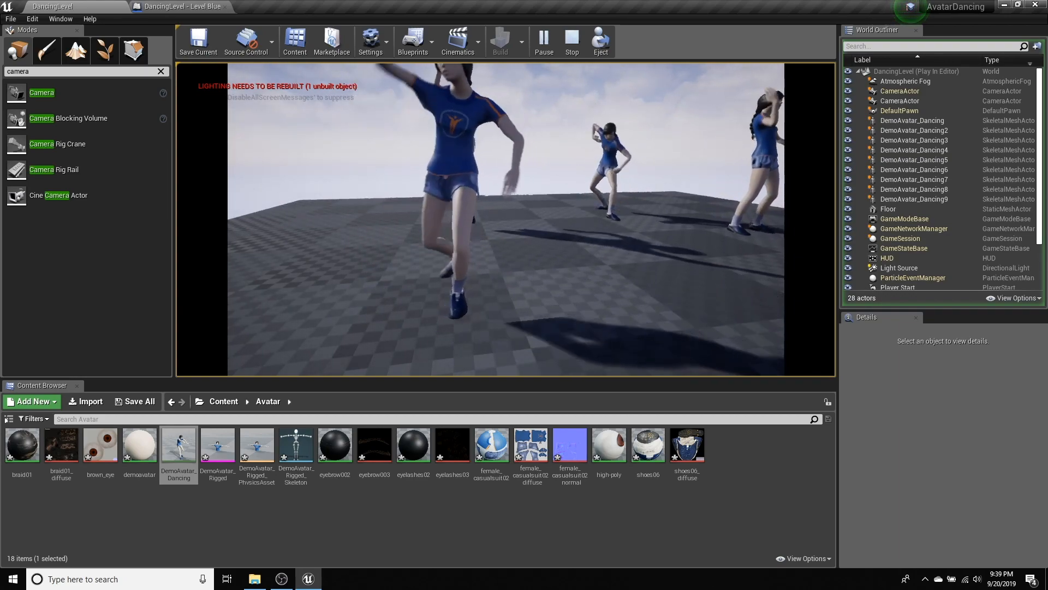
{"action": "key", "text": "shift+F1"}
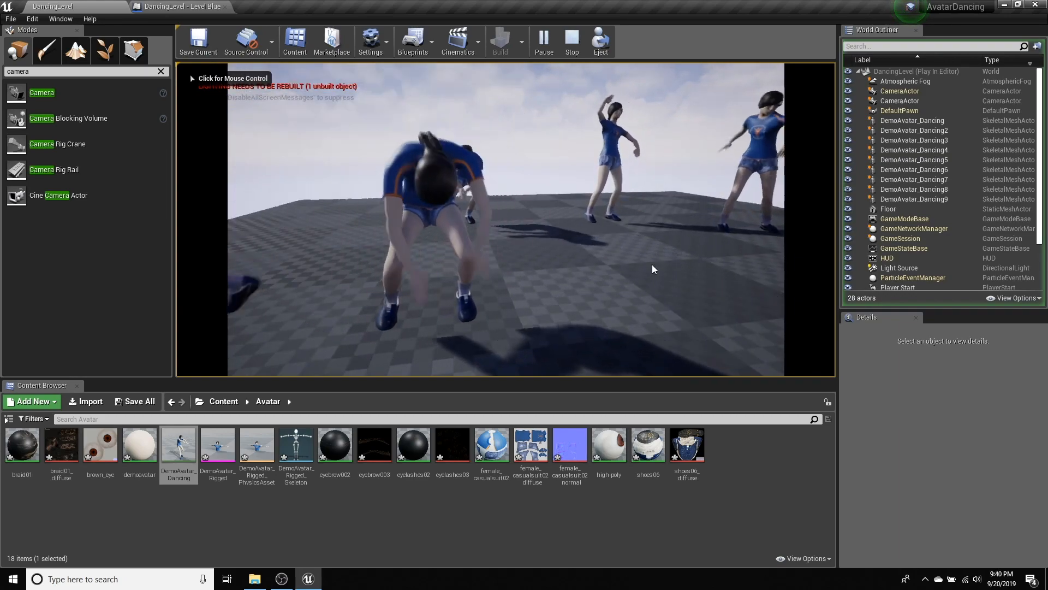
{"action": "key", "text": "Escape"}
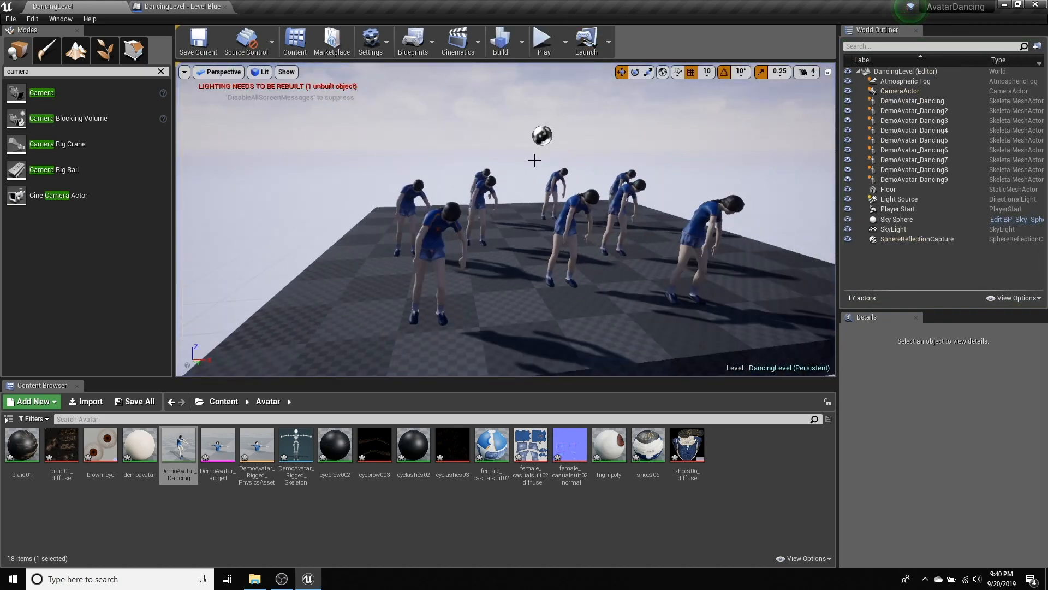
Select Light Source with the whole floor in view and switch to the rotation gizmo.
{"action": "scroll", "coordinate": [533, 158], "scroll_direction": "down", "scroll_amount": 5}
{"action": "left_click_drag", "start_coordinate": [533, 158], "coordinate": [602, 185]}
{"action": "left_click_drag", "start_coordinate": [581, 229], "coordinate": [581, 253]}
{"action": "scroll", "coordinate": [580, 253], "scroll_direction": "up", "scroll_amount": 3}
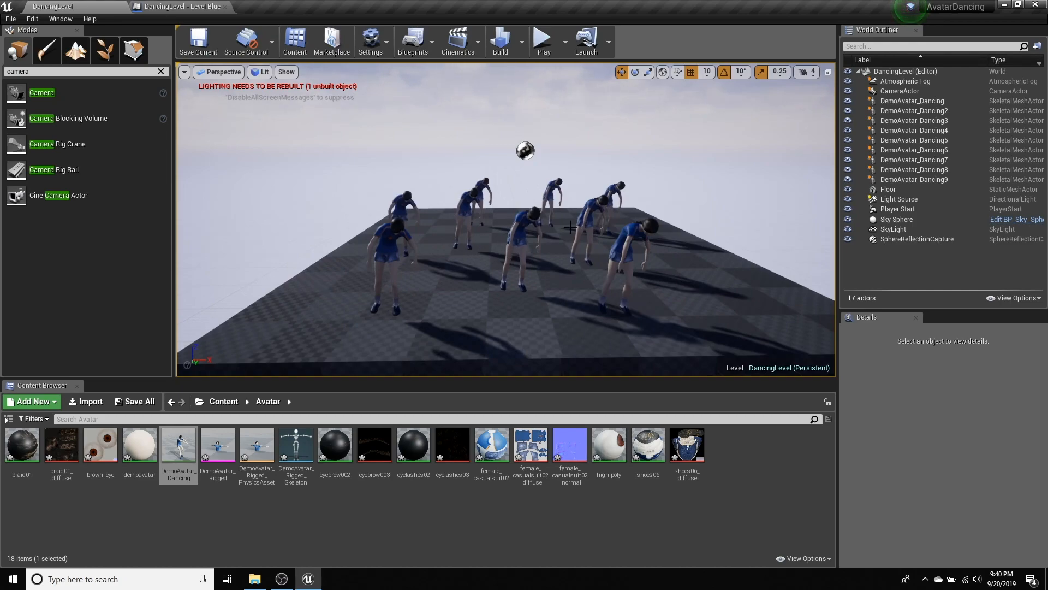
{"action": "left_click", "coordinate": [917, 200]}
{"action": "scroll", "coordinate": [585, 188], "scroll_direction": "down", "scroll_amount": 5}
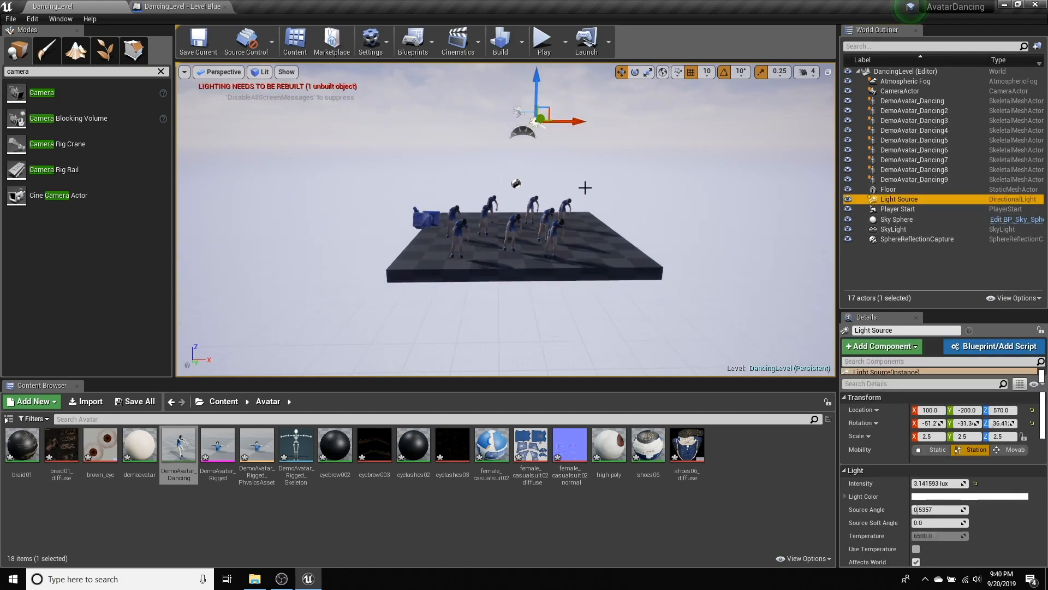
{"action": "left_click", "coordinate": [636, 72]}
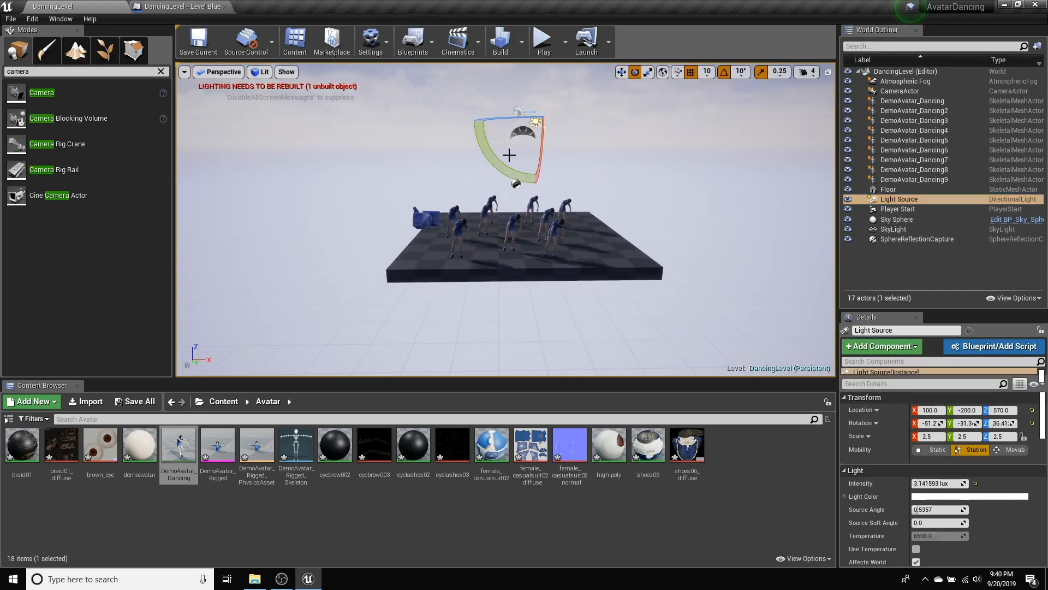
Try rotating Light Source by 50 degrees, undo the rotation, and set its mobility to Movable.
{"action": "left_click_drag", "start_coordinate": [486, 153], "coordinate": [478, 98]}
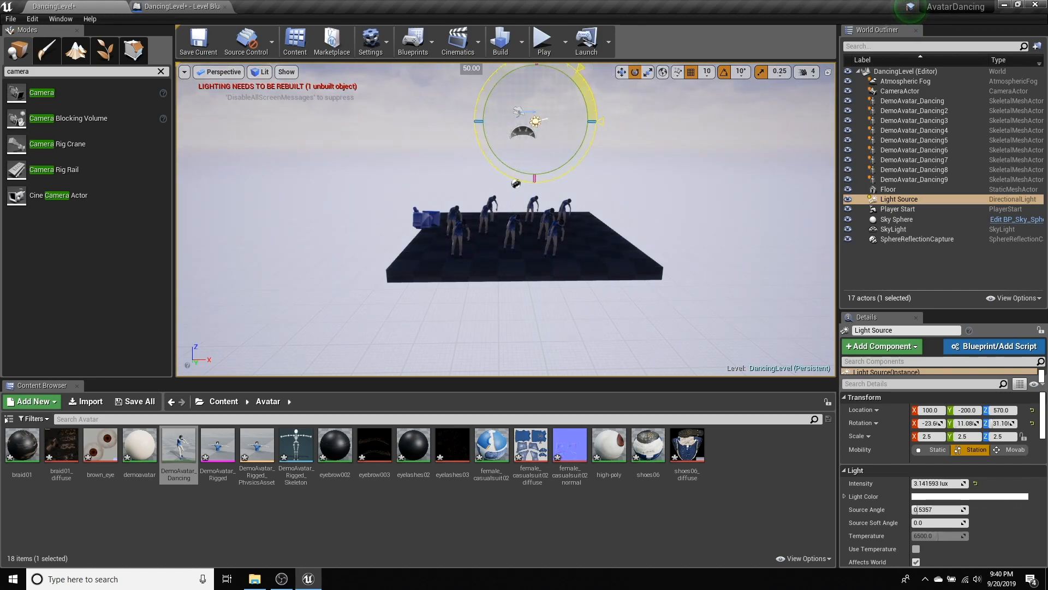
{"action": "key", "text": "ctrl+z"}
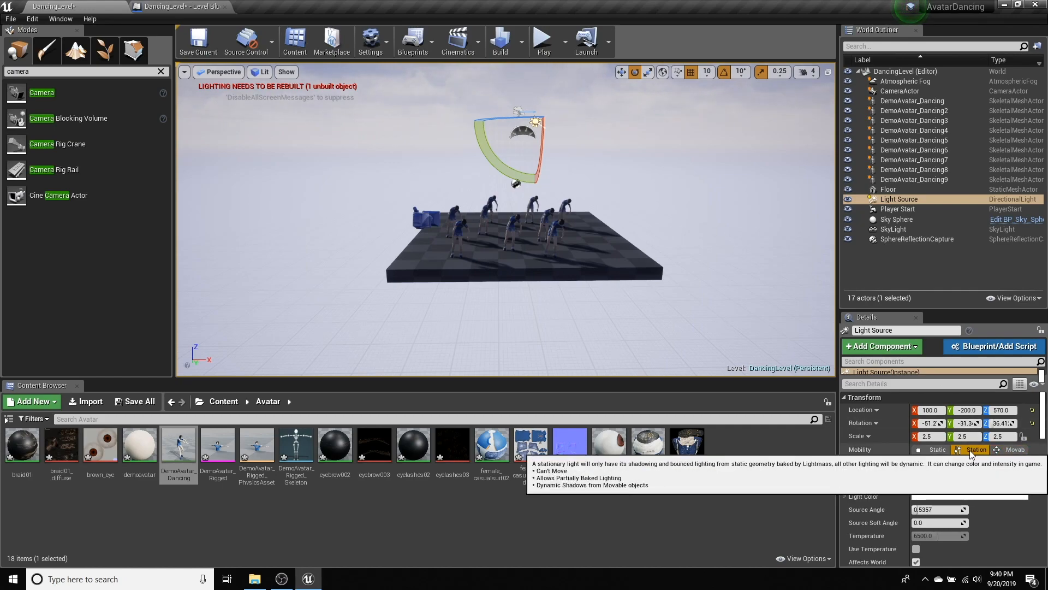
{"action": "left_click", "coordinate": [1008, 449]}
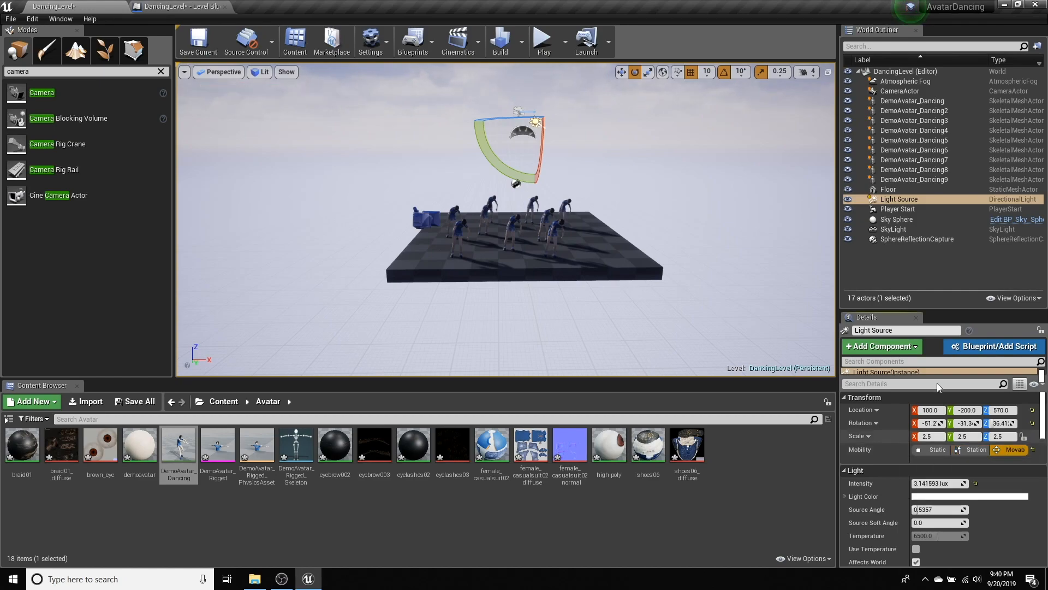
Add a Light Source reference to the Level Blueprint and a SetActorRotation node targeting it.
{"action": "left_click", "coordinate": [180, 7]}
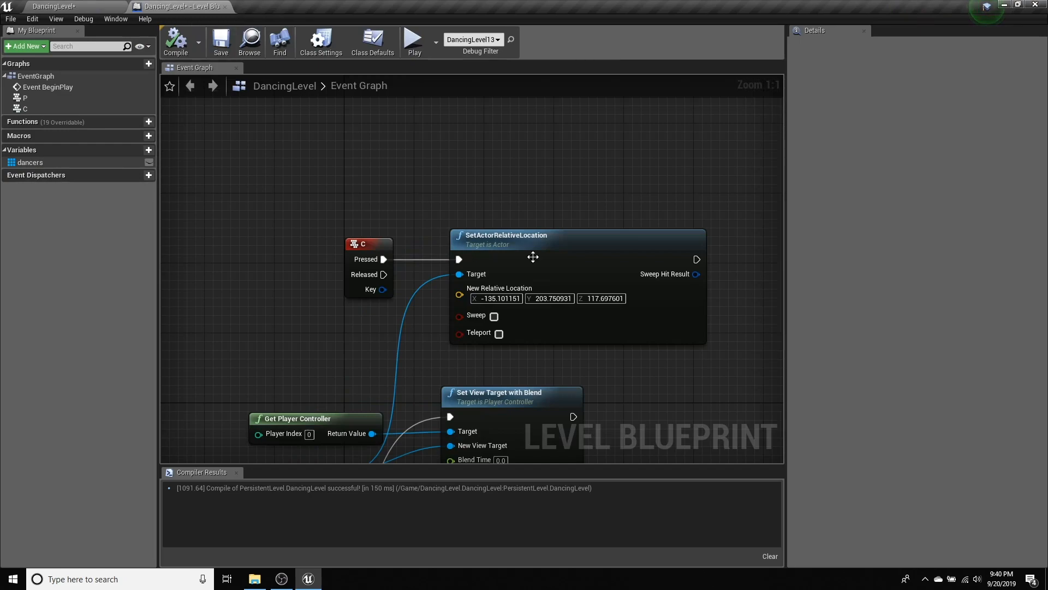
{"action": "right_click_drag", "start_coordinate": [645, 364], "coordinate": [351, 164]}
{"action": "scroll", "coordinate": [396, 244], "scroll_direction": "down", "scroll_amount": 4}
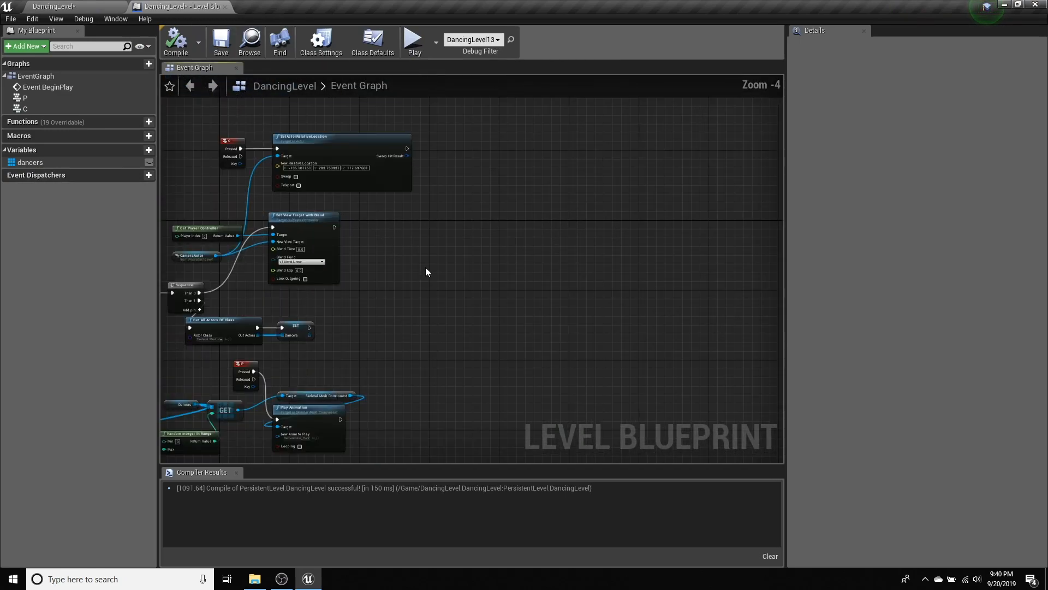
{"action": "right_click_drag", "start_coordinate": [425, 271], "coordinate": [383, 252]}
{"action": "right_click", "coordinate": [382, 252]}
{"action": "left_click", "coordinate": [443, 303]}
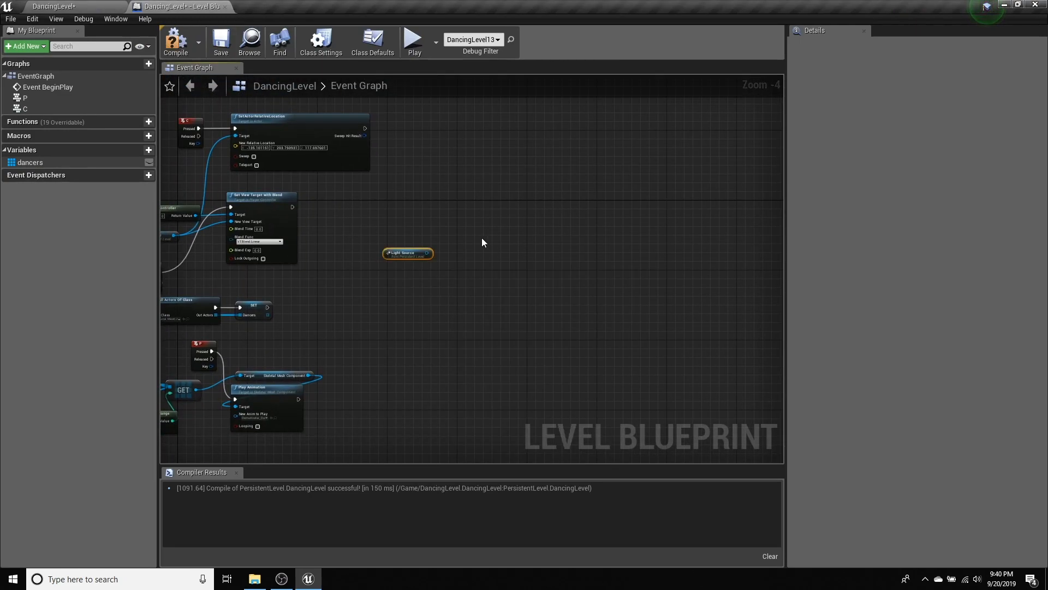
{"action": "scroll", "coordinate": [437, 263], "scroll_direction": "up", "scroll_amount": 4}
{"action": "left_click_drag", "start_coordinate": [412, 241], "coordinate": [490, 222]}
{"action": "type", "text": "set rota"}
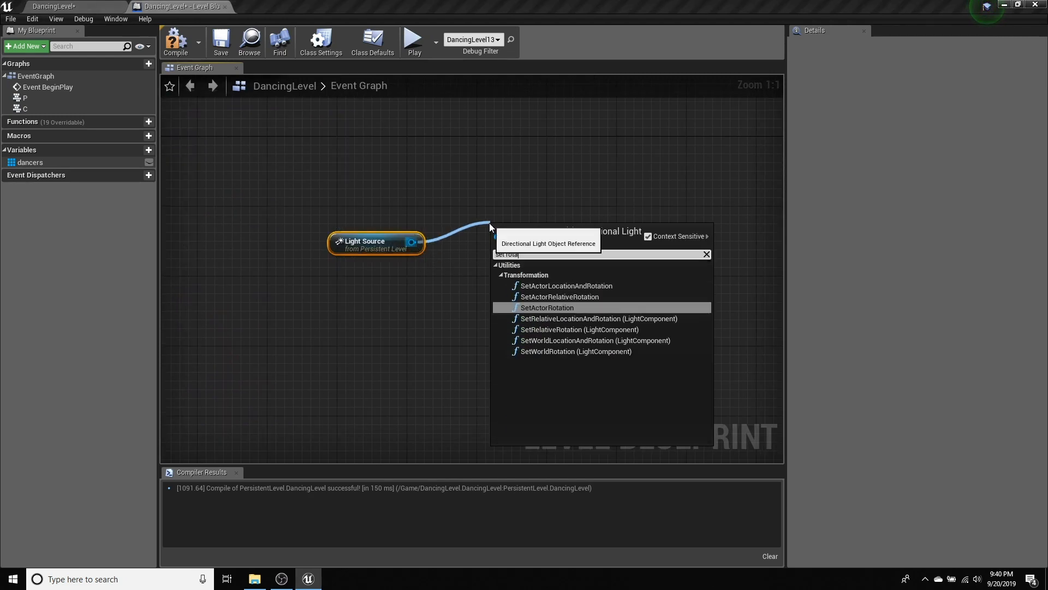
{"action": "left_click", "coordinate": [541, 308]}
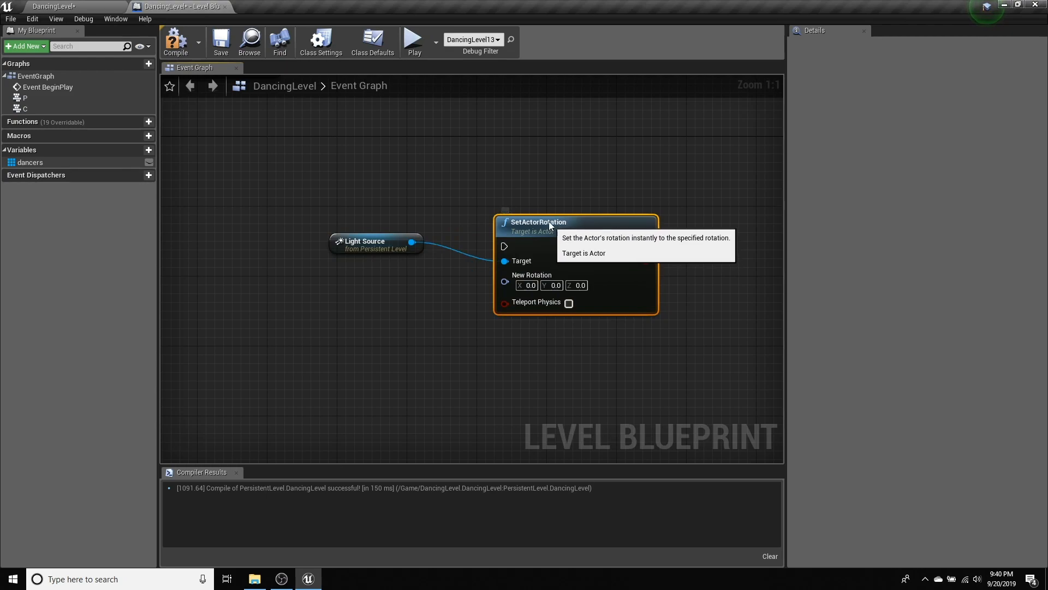
Rotate Light Source until the floor goes dark and copy its X rotation, -28.820564, into SetActorRotation's New Rotation.
{"action": "left_click", "coordinate": [53, 6]}
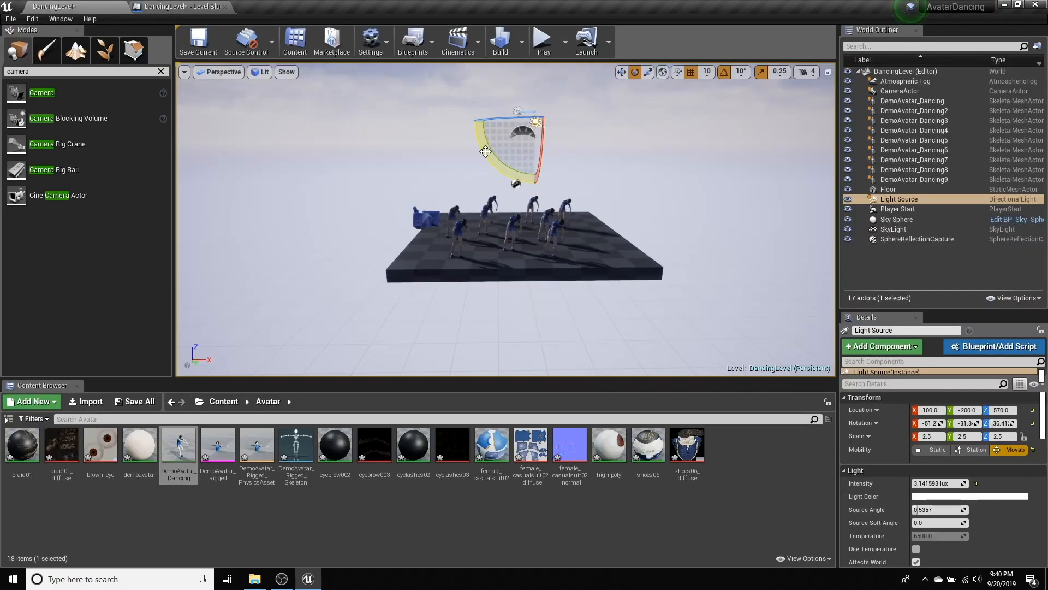
{"action": "left_click_drag", "start_coordinate": [486, 146], "coordinate": [601, 69]}
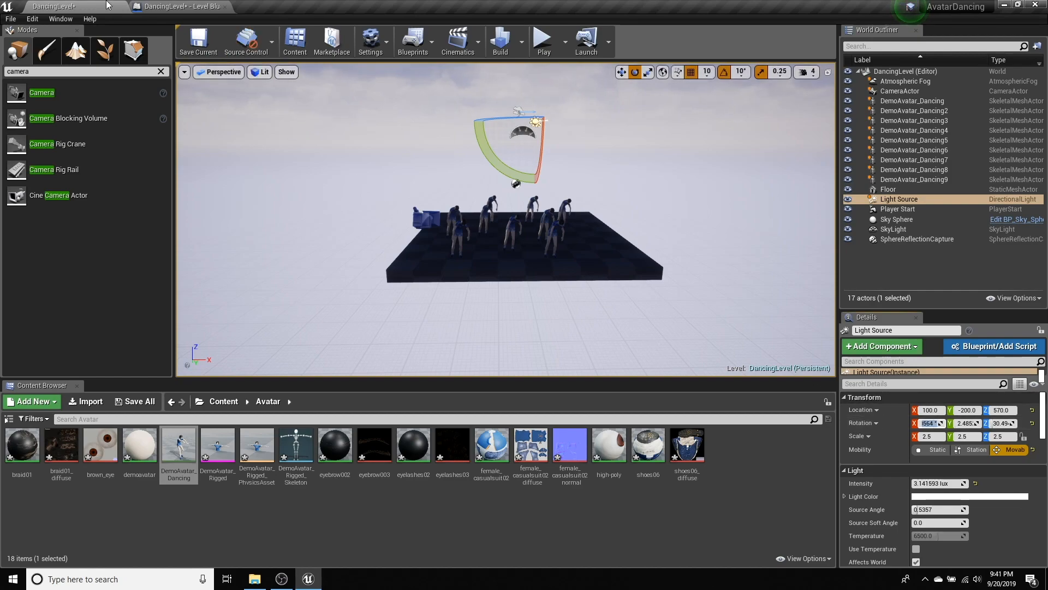
{"action": "left_click", "coordinate": [175, 6]}
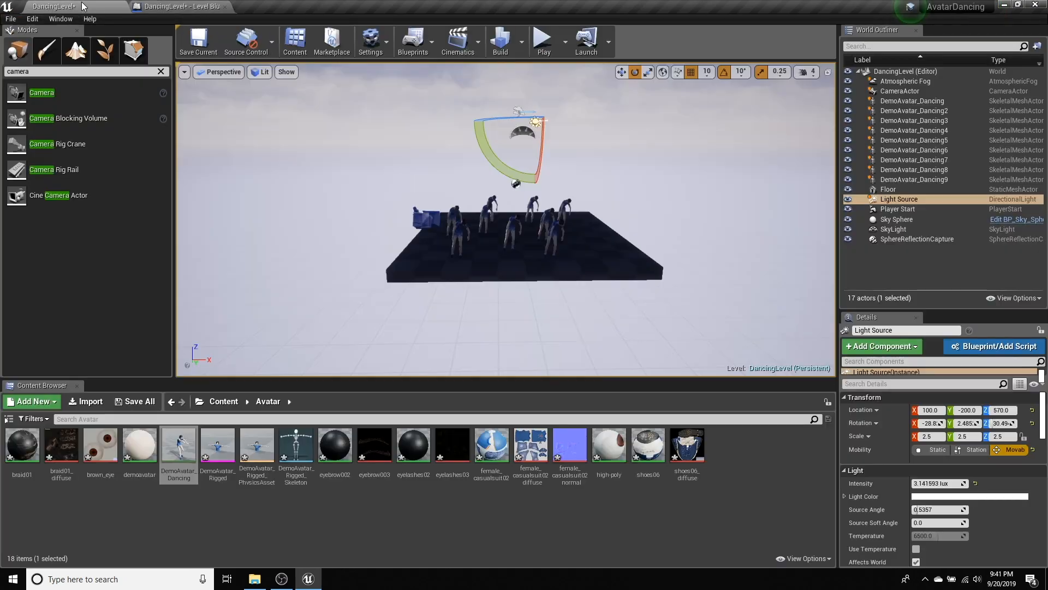
Copy Light Source's Y rotation, 2.485242, into the Y value of SetActorRotation's New Rotation.
{"action": "left_click", "coordinate": [964, 423]}
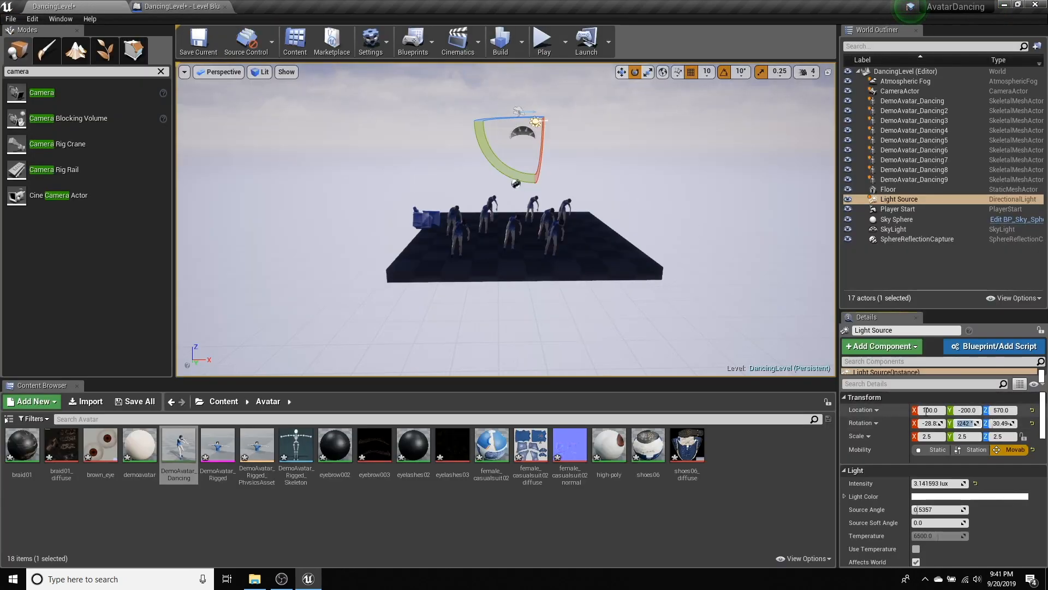
{"action": "left_click", "coordinate": [180, 7]}
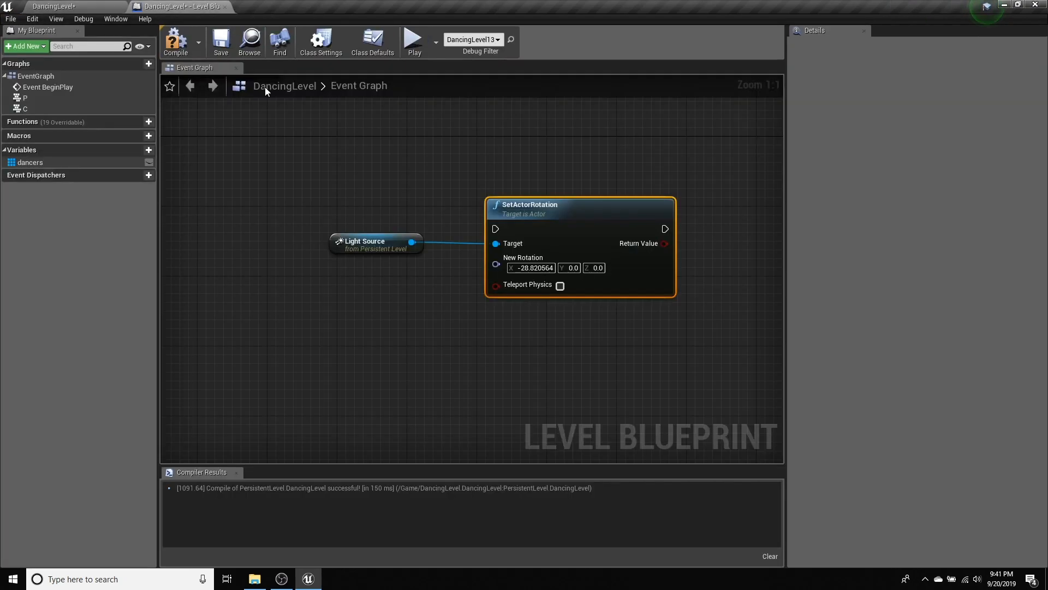
{"action": "left_click", "coordinate": [570, 267]}
{"action": "type", "text": "2.485242"}
{"action": "key", "text": "Return"}
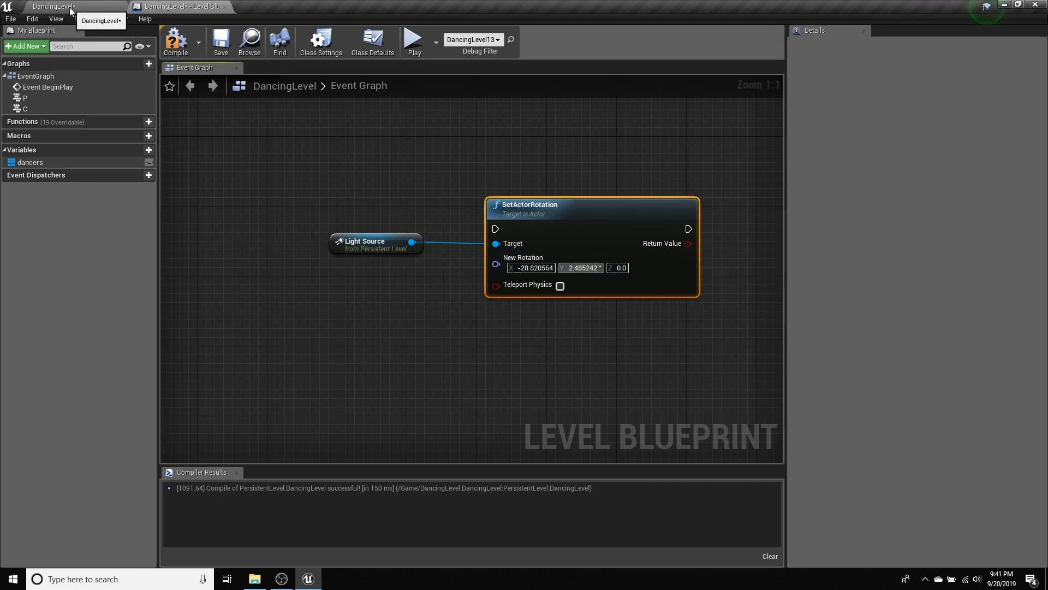
{"action": "key", "text": "BackSpace"}
{"action": "key", "text": "BackSpace"}
Copy Light Source's Z rotation, 30.494637, into the Z value of SetActorRotation's New Rotation.
{"action": "left_click", "coordinate": [70, 10]}
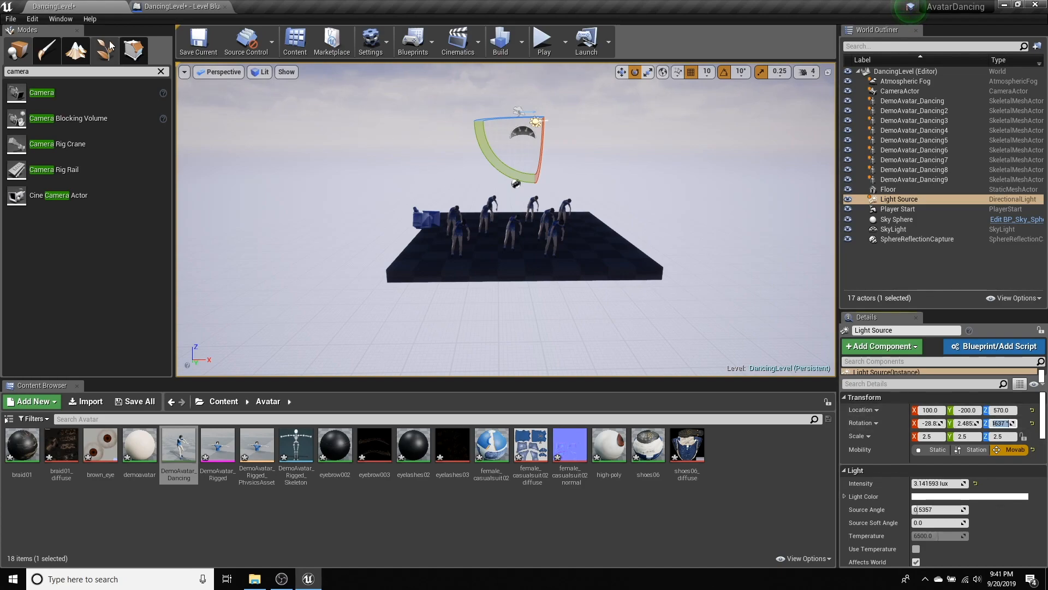
{"action": "left_click", "coordinate": [180, 6]}
{"action": "left_click", "coordinate": [620, 270]}
{"action": "type", "text": "30.494637 °"}
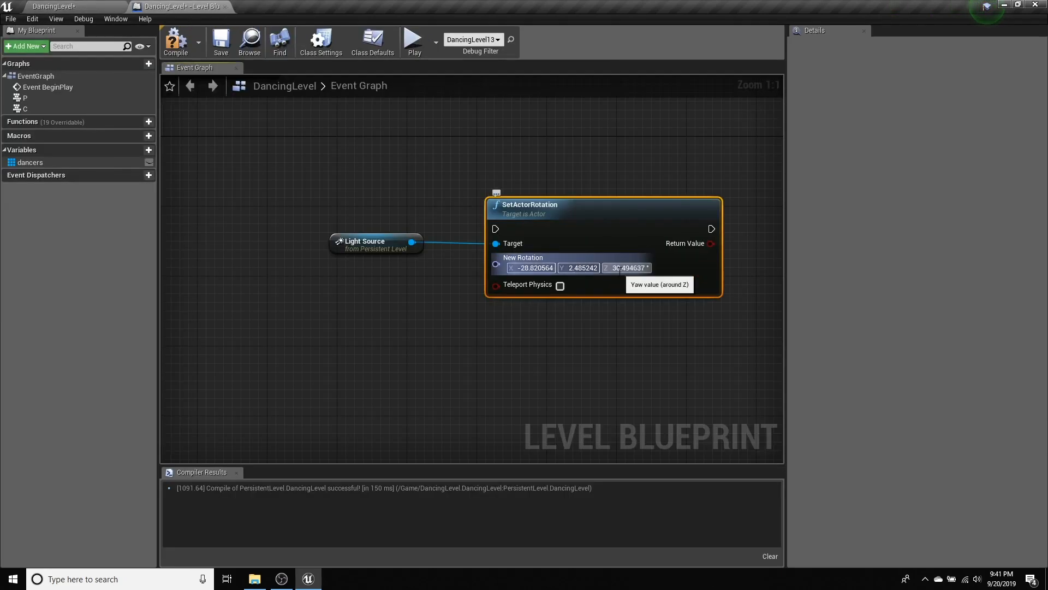
{"action": "left_click", "coordinate": [542, 168]}
{"action": "right_click_drag", "start_coordinate": [440, 157], "coordinate": [484, 208]}
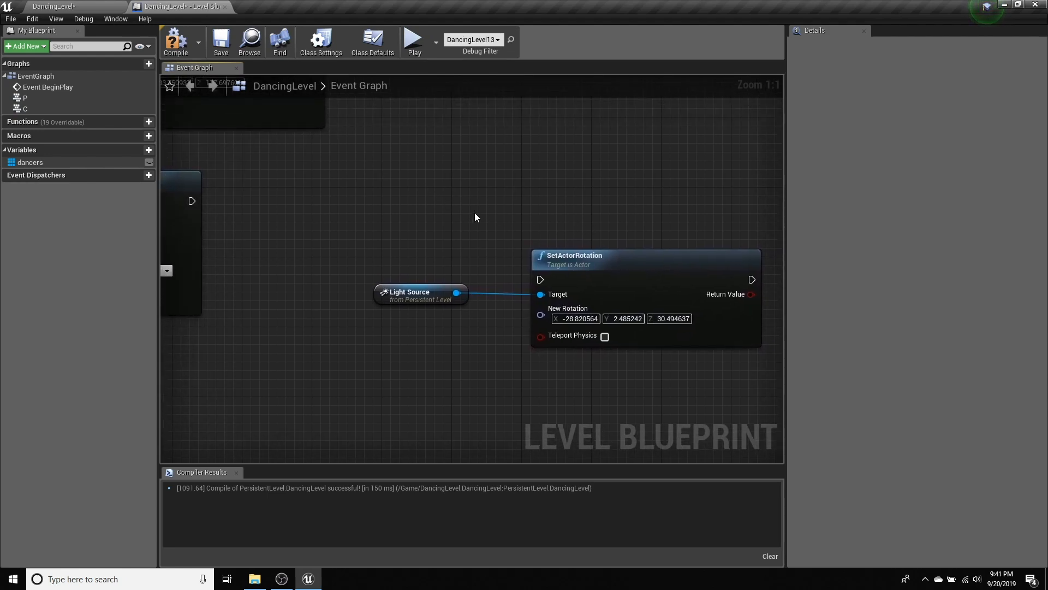
Rotate Light Source in DancingLevel to light the floor again, at about X -165, Y -50, Z 128, and save the level.
{"action": "left_click", "coordinate": [54, 5]}
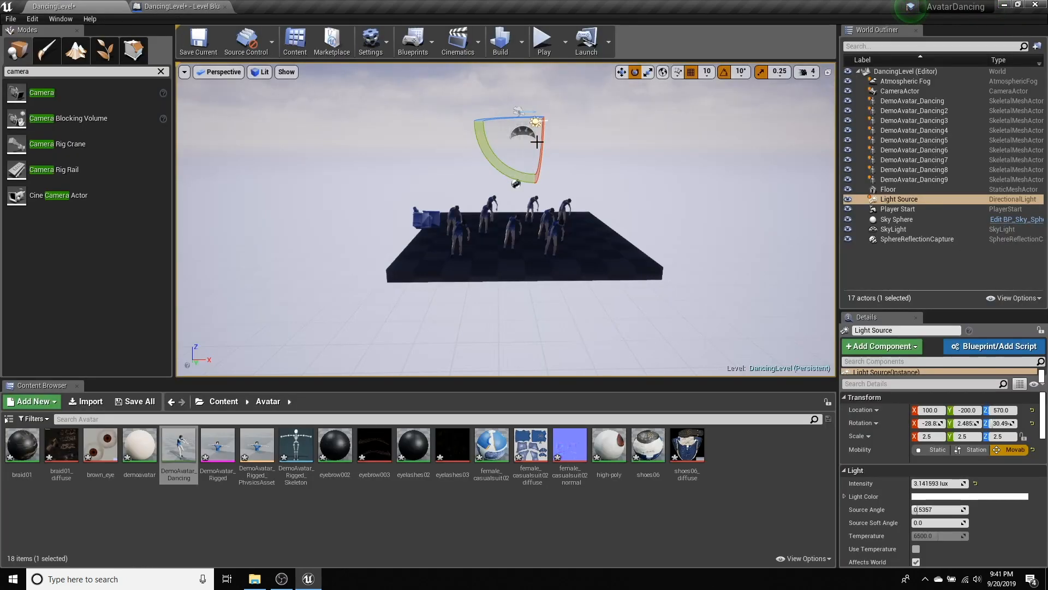
{"action": "left_click_drag", "start_coordinate": [596, 86], "coordinate": [483, 195]}
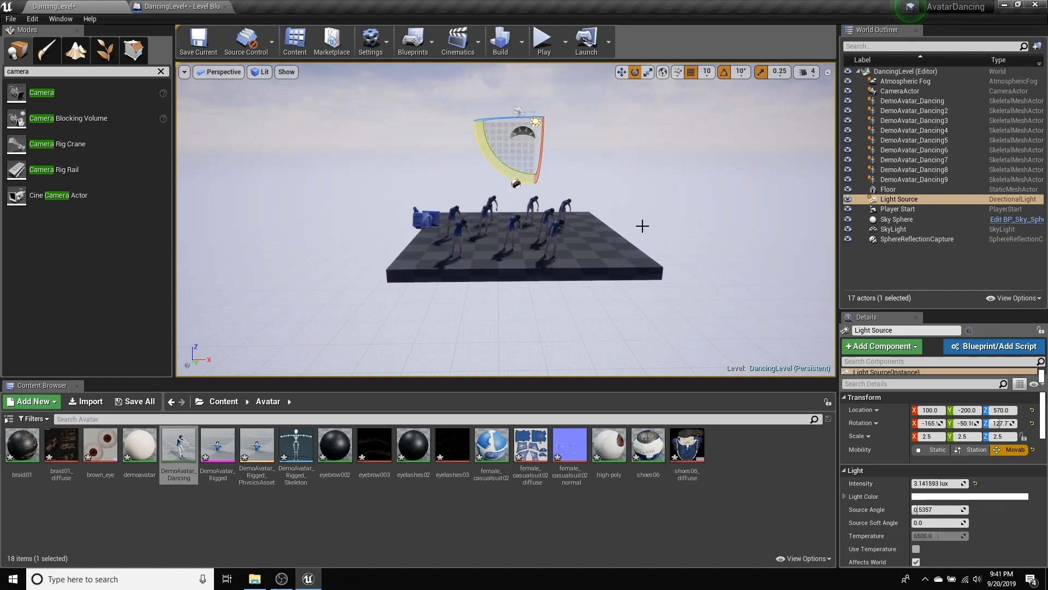
{"action": "scroll", "coordinate": [640, 239], "scroll_direction": "up", "scroll_amount": 3}
{"action": "scroll", "coordinate": [629, 246], "scroll_direction": "up", "scroll_amount": 2}
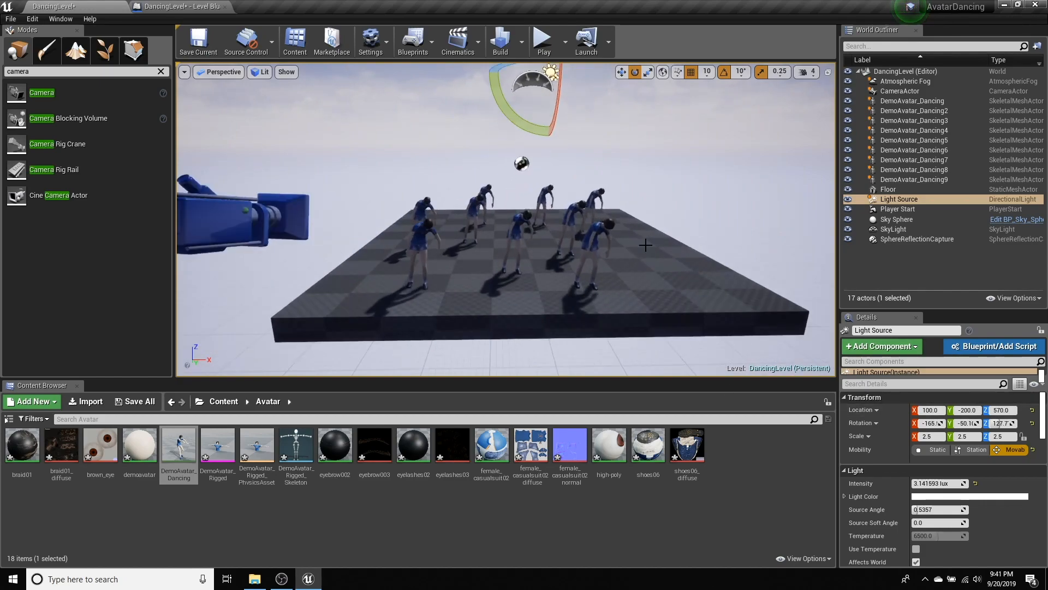
{"action": "left_click", "coordinate": [198, 40]}
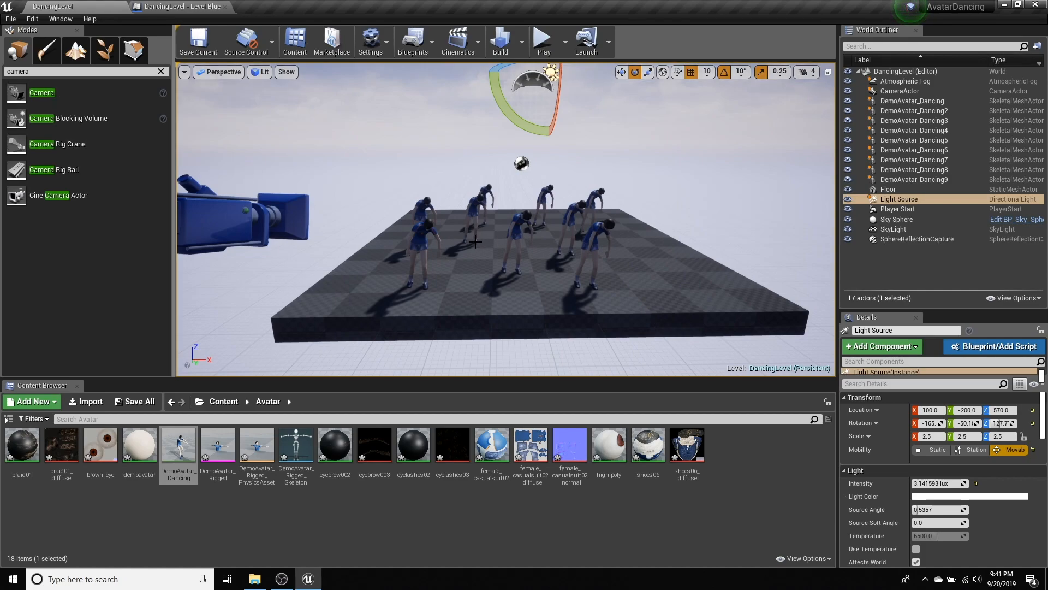
Add a getter for the dancers variable to the Level Blueprint graph, just below the Light Source reference.
{"action": "left_click", "coordinate": [184, 11]}
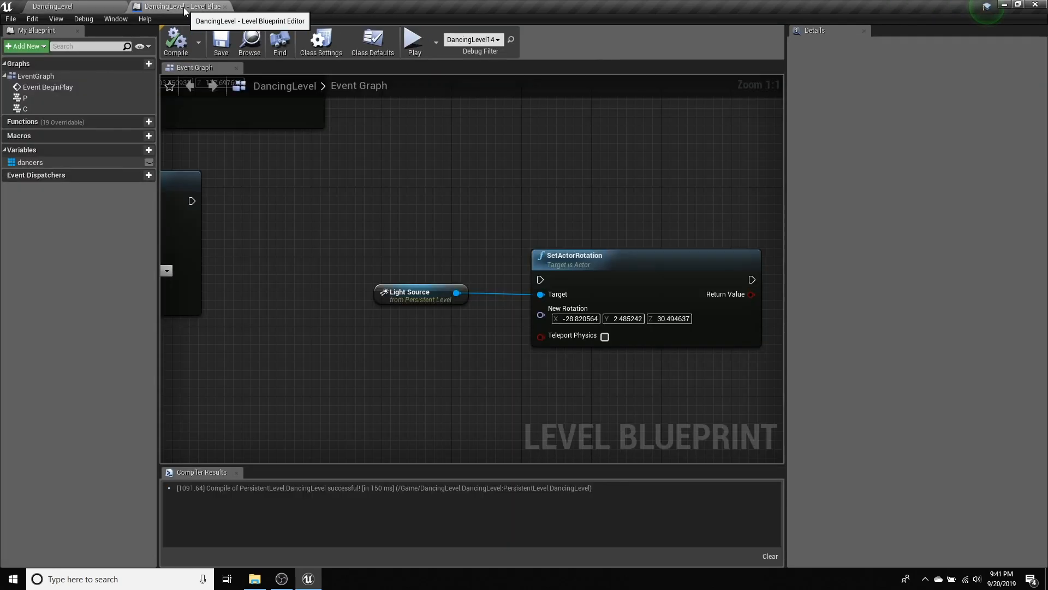
{"action": "left_click_drag", "start_coordinate": [31, 162], "coordinate": [321, 200]}
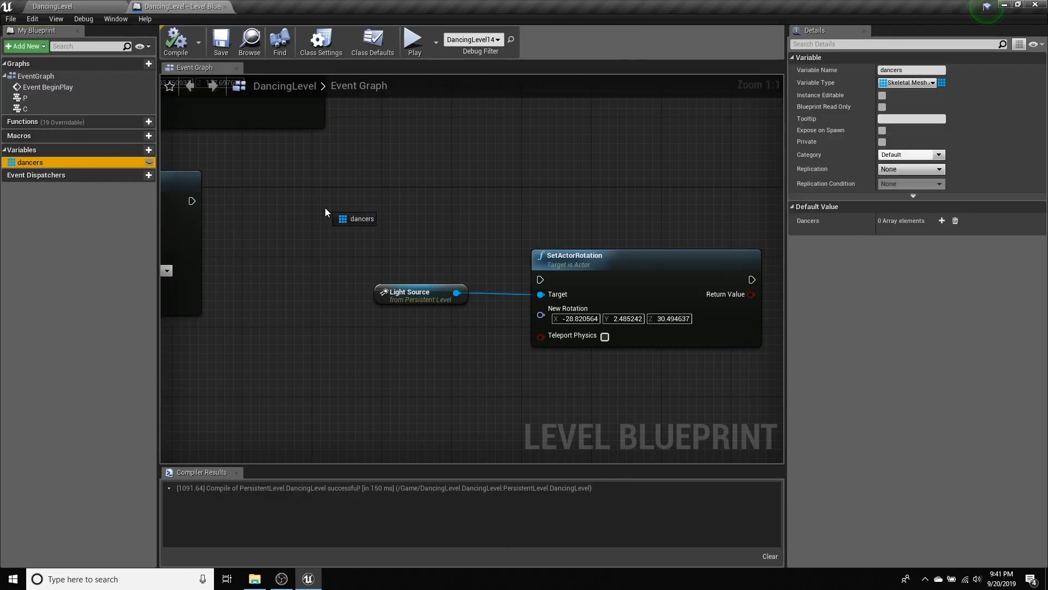
{"action": "left_click_drag", "start_coordinate": [341, 384], "coordinate": [341, 382]}
{"action": "left_click", "coordinate": [354, 395]}
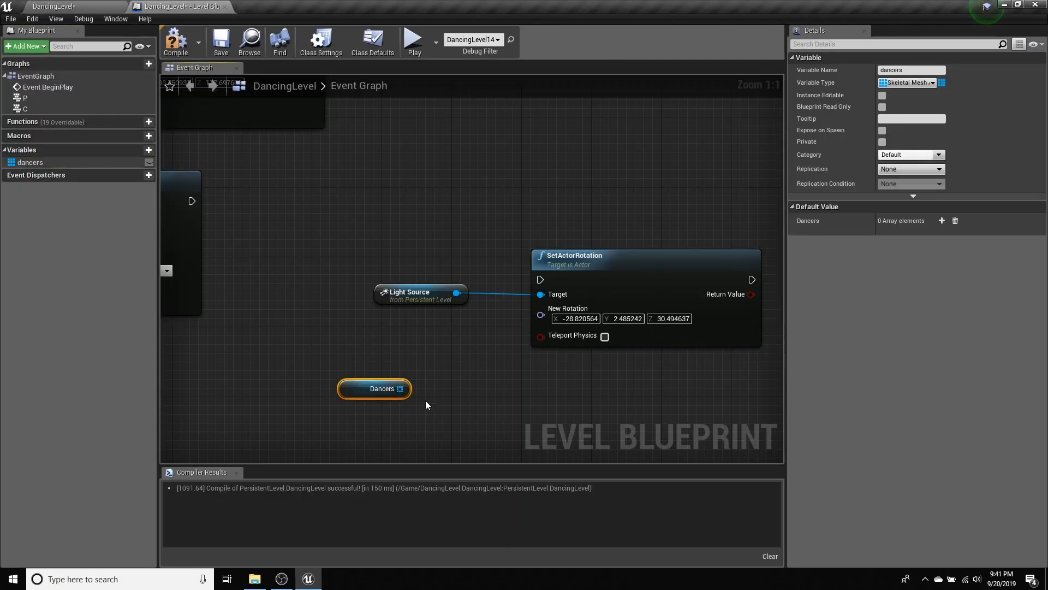
{"action": "scroll", "coordinate": [328, 330], "scroll_direction": "down", "scroll_amount": 3}
{"action": "right_click_drag", "start_coordinate": [284, 326], "coordinate": [496, 325]}
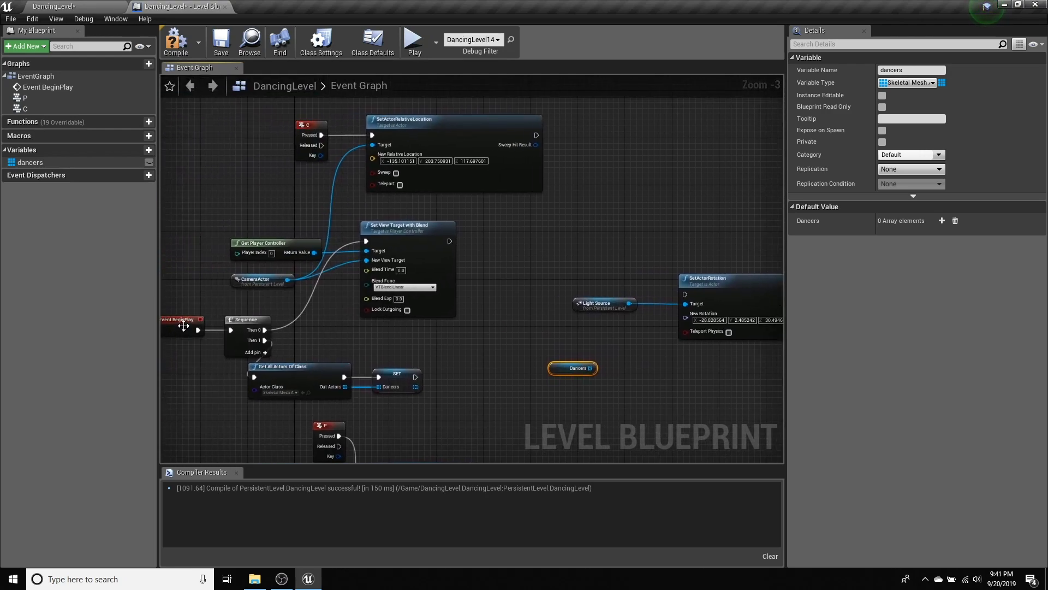
{"action": "right_click_drag", "start_coordinate": [261, 278], "coordinate": [357, 119]}
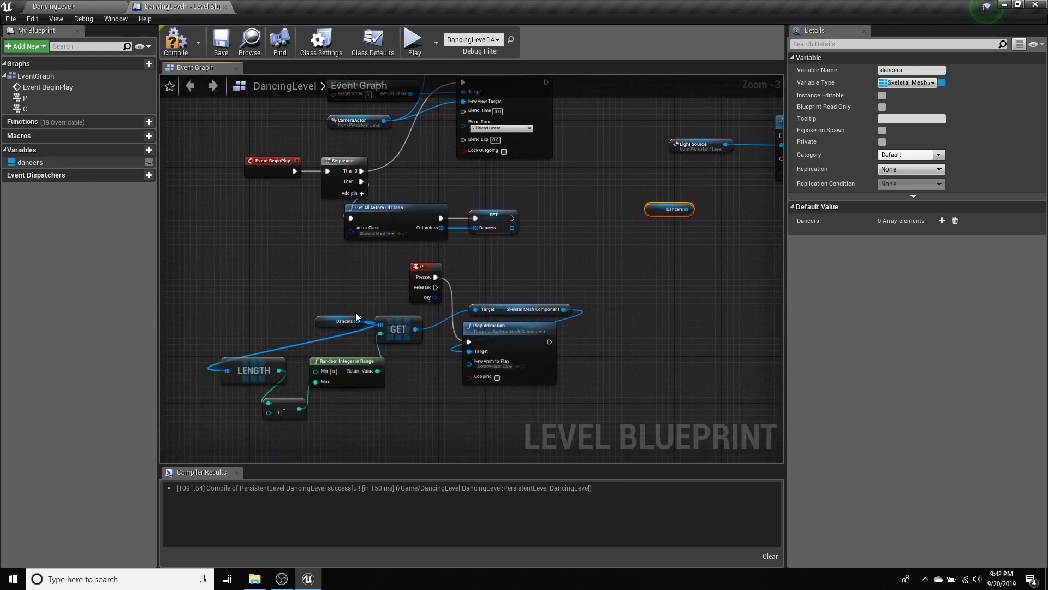
{"action": "right_click_drag", "start_coordinate": [549, 198], "coordinate": [176, 262]}
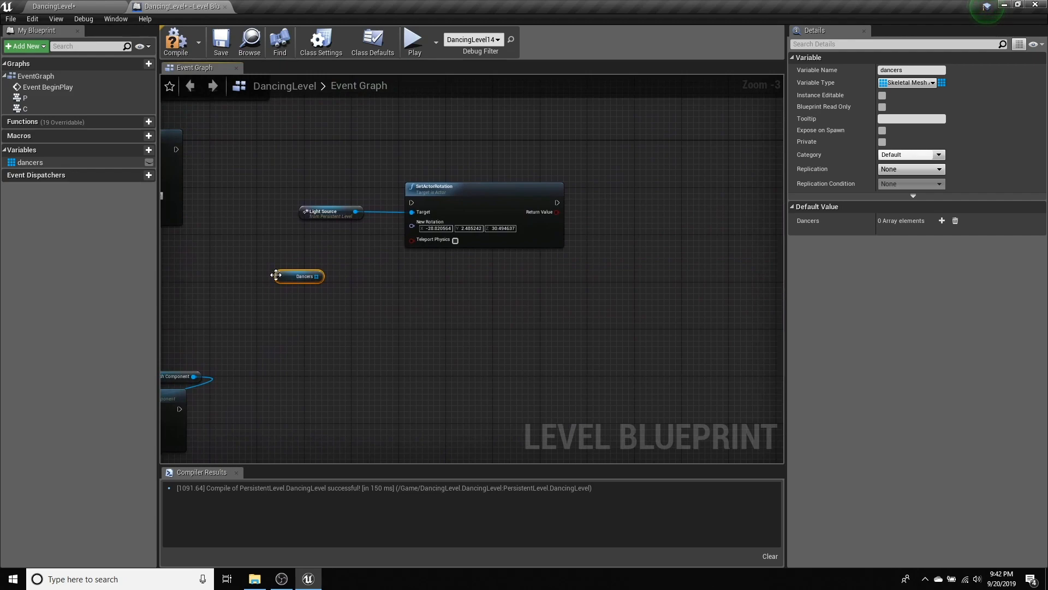
{"action": "left_click_drag", "start_coordinate": [284, 277], "coordinate": [308, 295]}
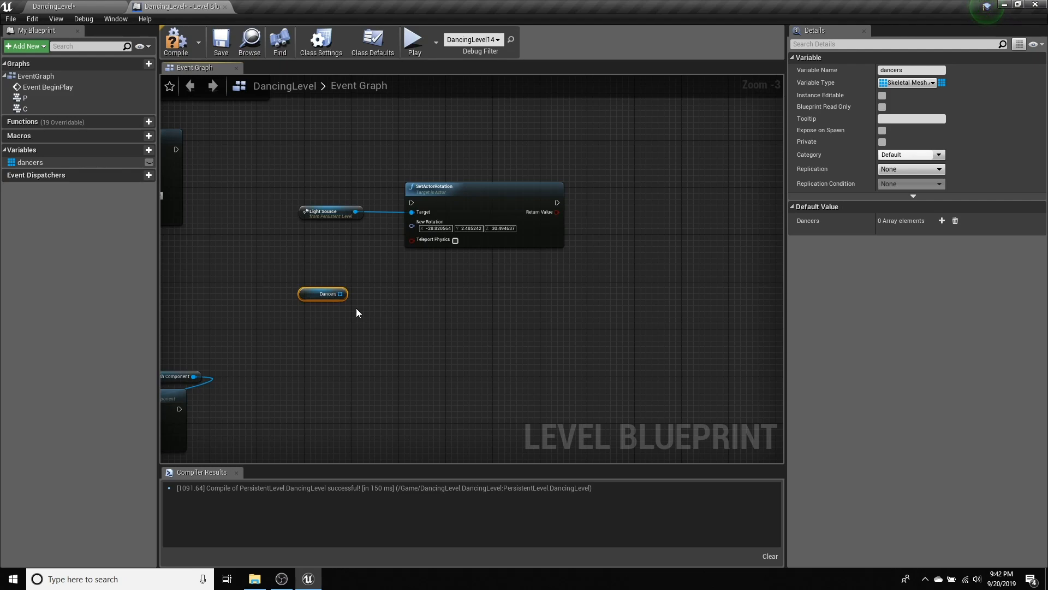
Add a ForEachLoop node fed by the Dancers array.
{"action": "left_click_drag", "start_coordinate": [339, 294], "coordinate": [387, 296]}
{"action": "scroll", "coordinate": [388, 293], "scroll_direction": "up", "scroll_amount": 2}
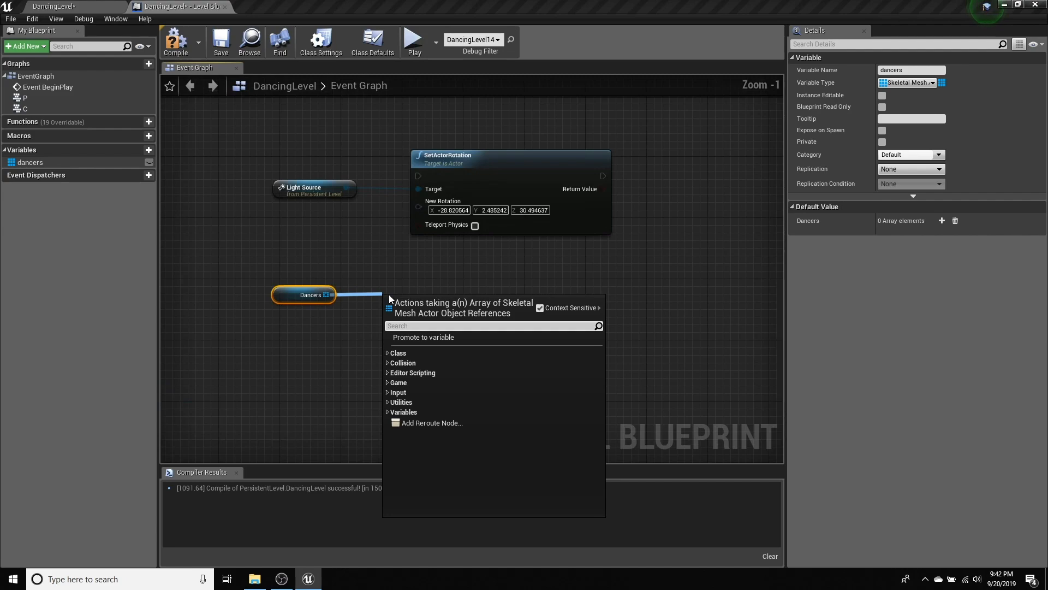
{"action": "type", "text": "for"}
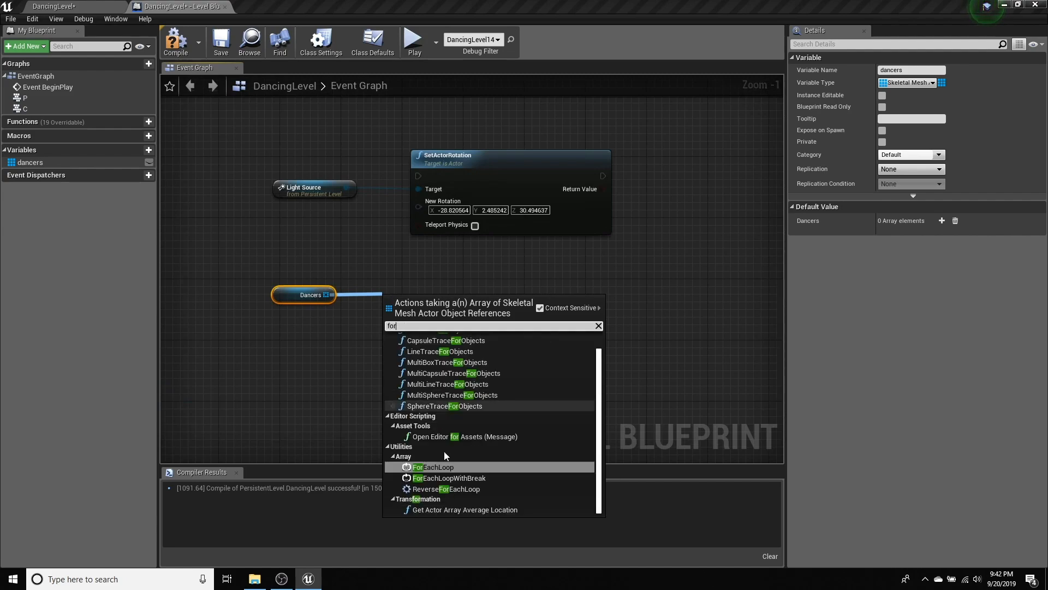
{"action": "left_click", "coordinate": [460, 468]}
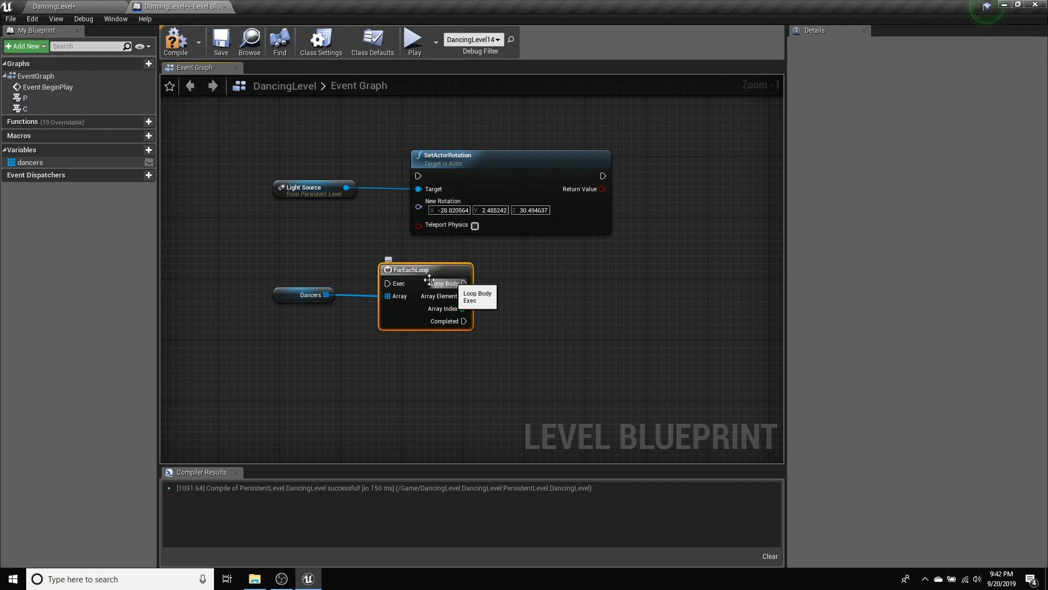
Add Play Animation (SkeletalMeshComponent) to the ForEachLoop's Loop Body and link Array Element to the Skeletal Mesh Component's Target.
{"action": "left_click_drag", "start_coordinate": [464, 283], "coordinate": [504, 295]}
{"action": "type", "text": "play a"}
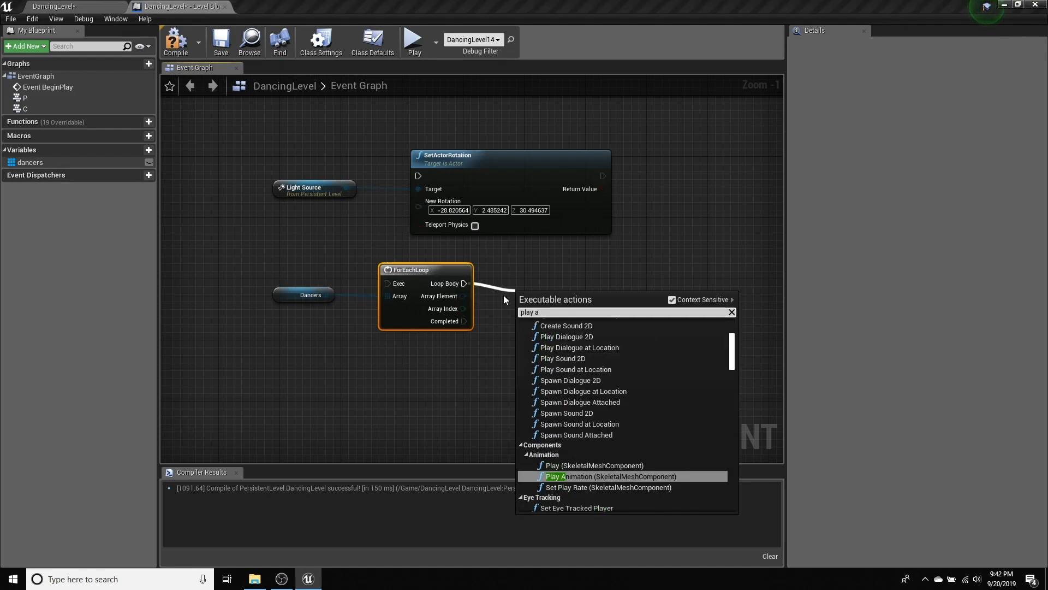
{"action": "type", "text": "n"}
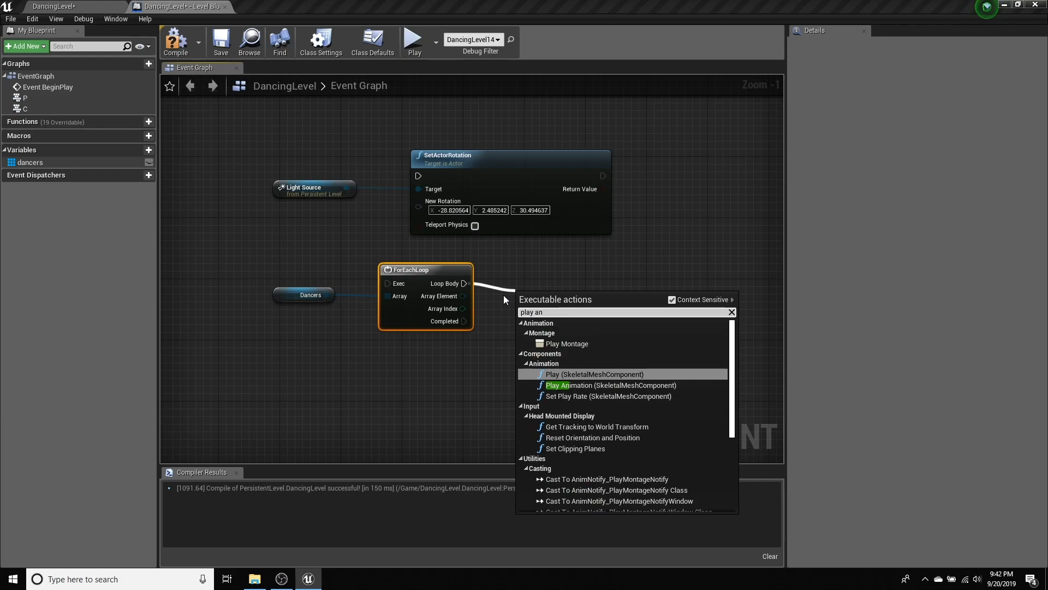
{"action": "left_click", "coordinate": [601, 385]}
{"action": "left_click_drag", "start_coordinate": [511, 280], "coordinate": [612, 268]}
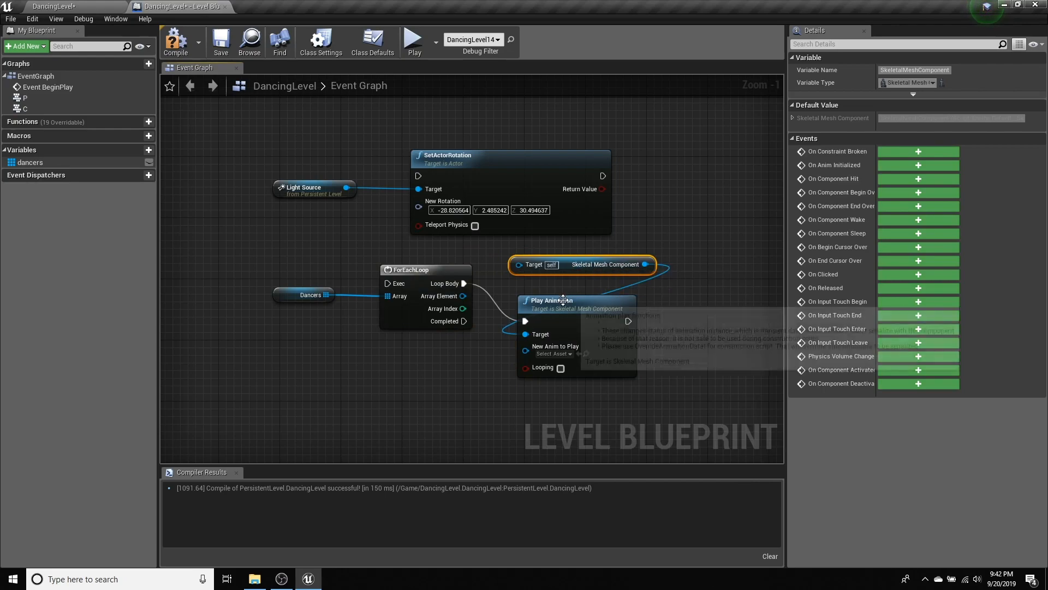
{"action": "left_click_drag", "start_coordinate": [561, 304], "coordinate": [561, 289]}
{"action": "left_click_drag", "start_coordinate": [463, 296], "coordinate": [520, 267]}
Add the skeletal mesh component's Set Play Rate node below Play Animation, searching without context sensitivity.
{"action": "right_click_drag", "start_coordinate": [489, 350], "coordinate": [442, 288]}
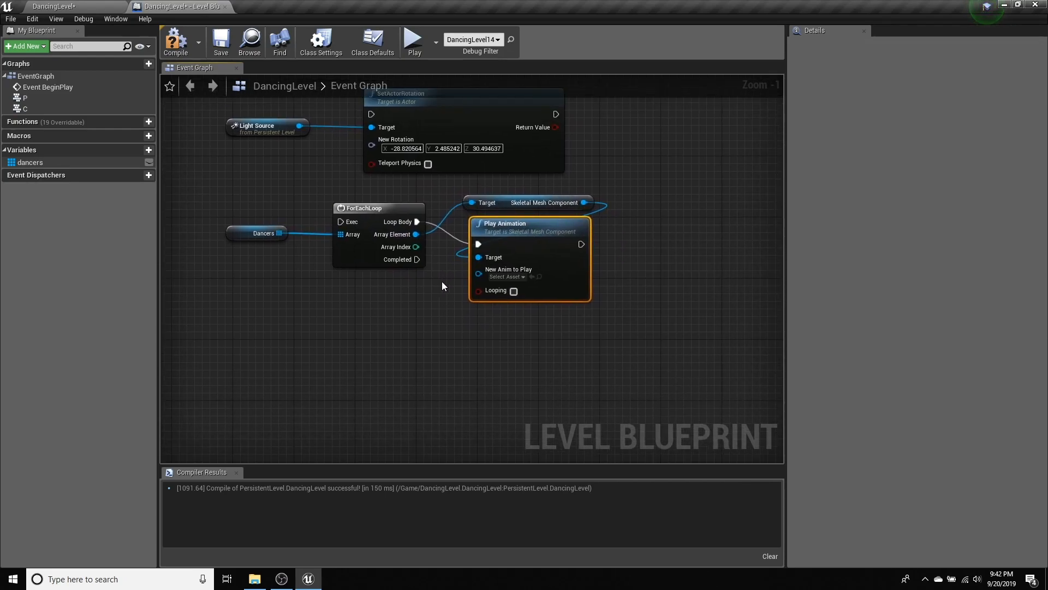
{"action": "right_click", "coordinate": [487, 335]}
{"action": "type", "text": "set pa"}
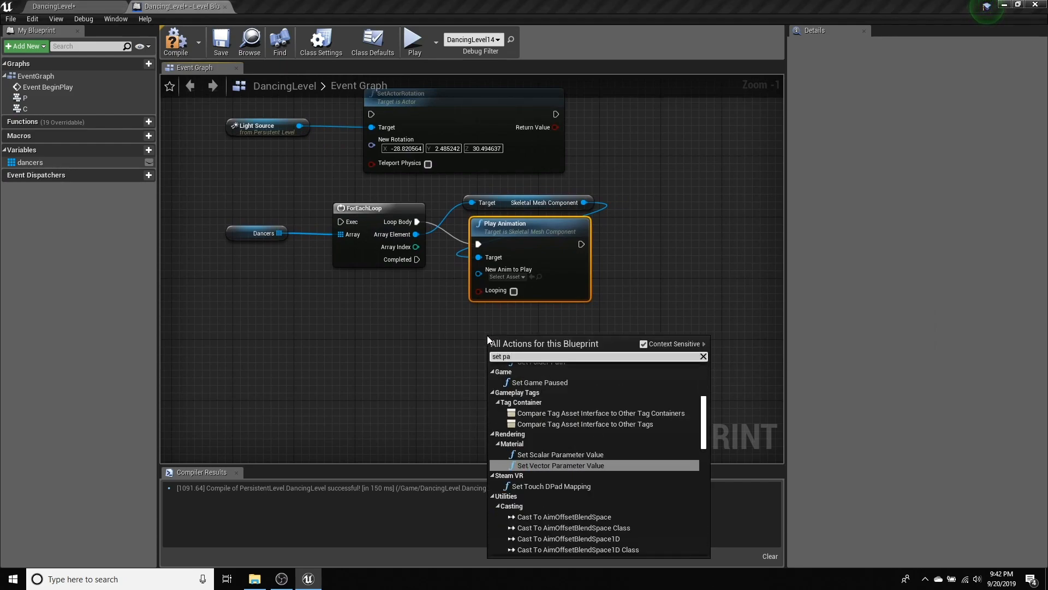
{"action": "key", "text": "BackSpace"}
{"action": "type", "text": "lay "}
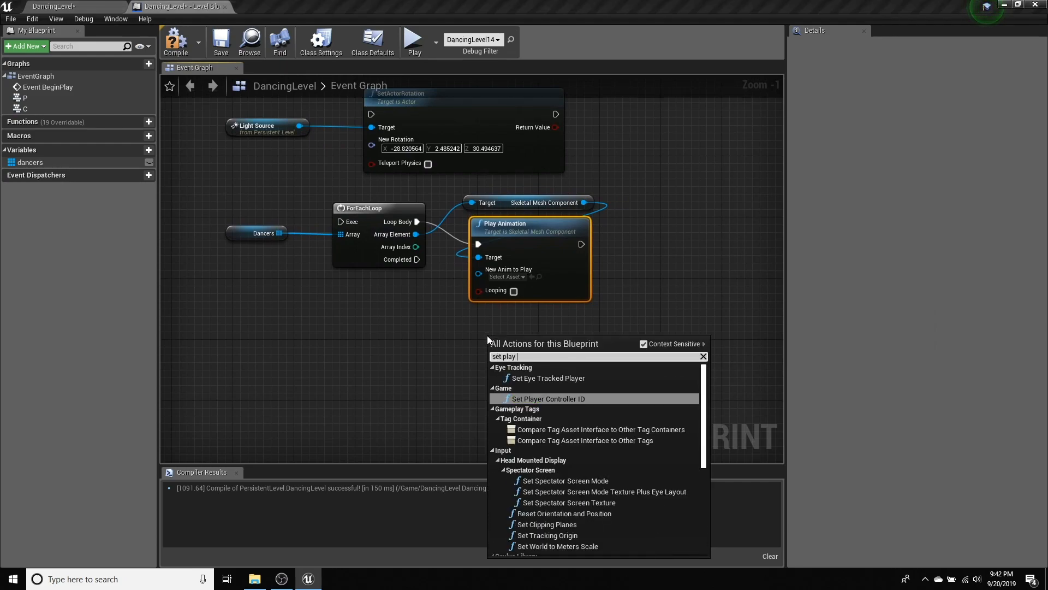
{"action": "type", "text": "rate"}
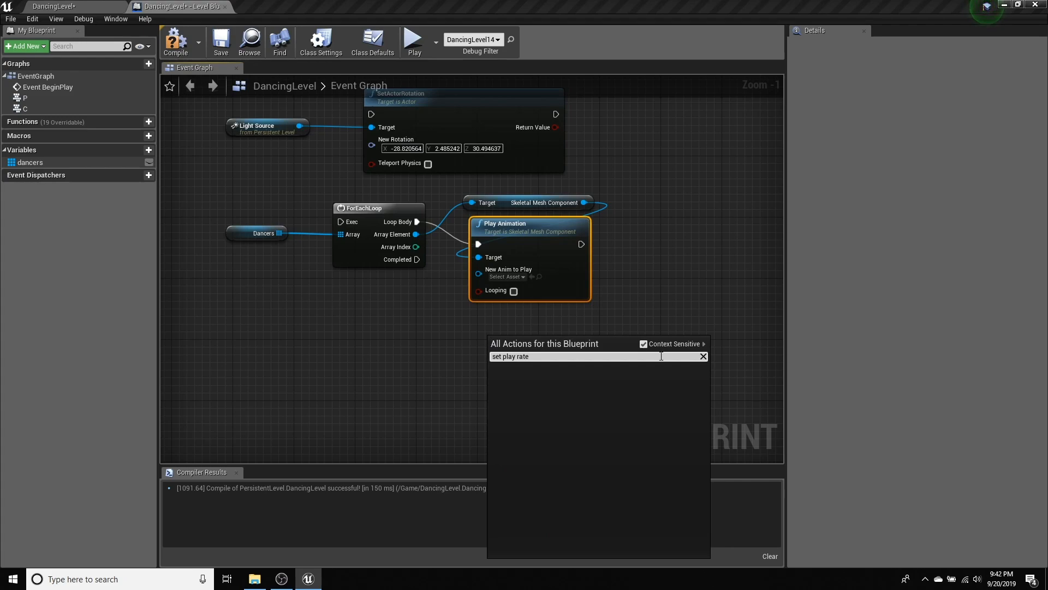
{"action": "left_click", "coordinate": [643, 344]}
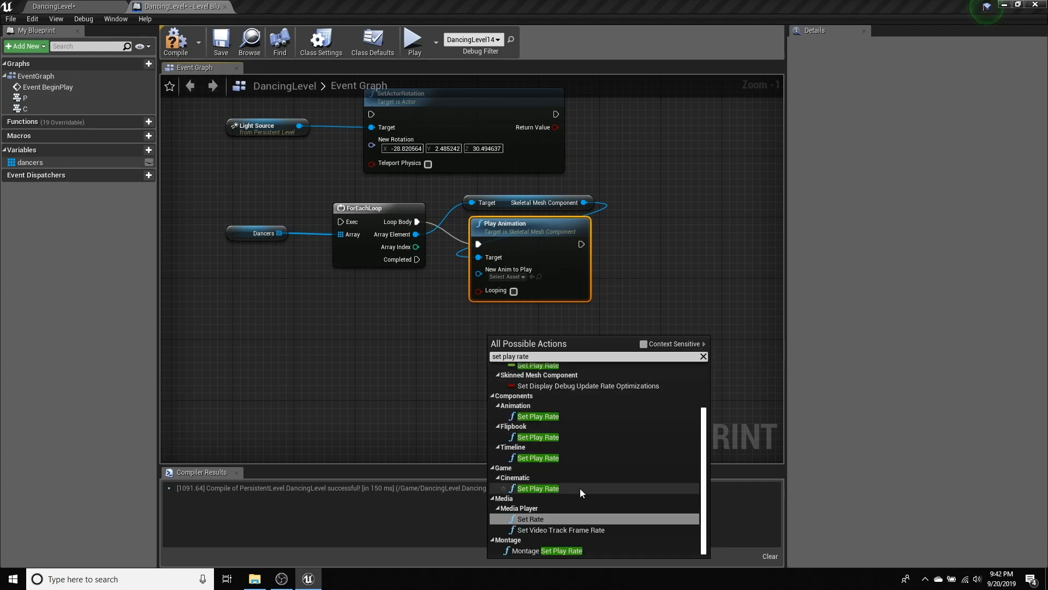
{"action": "left_click", "coordinate": [542, 417]}
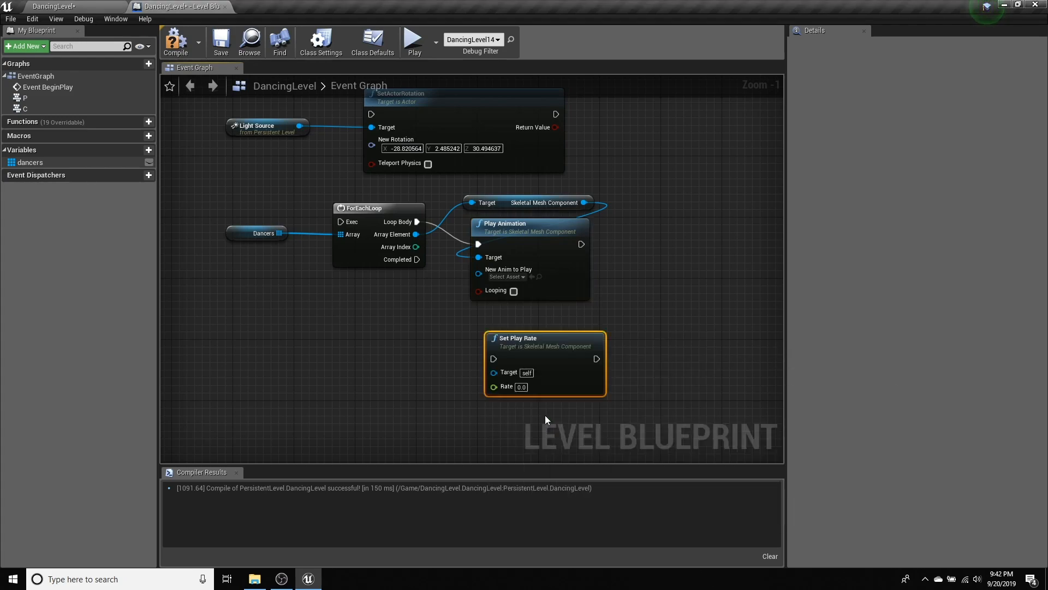
{"action": "left_click_drag", "start_coordinate": [544, 338], "coordinate": [536, 323]}
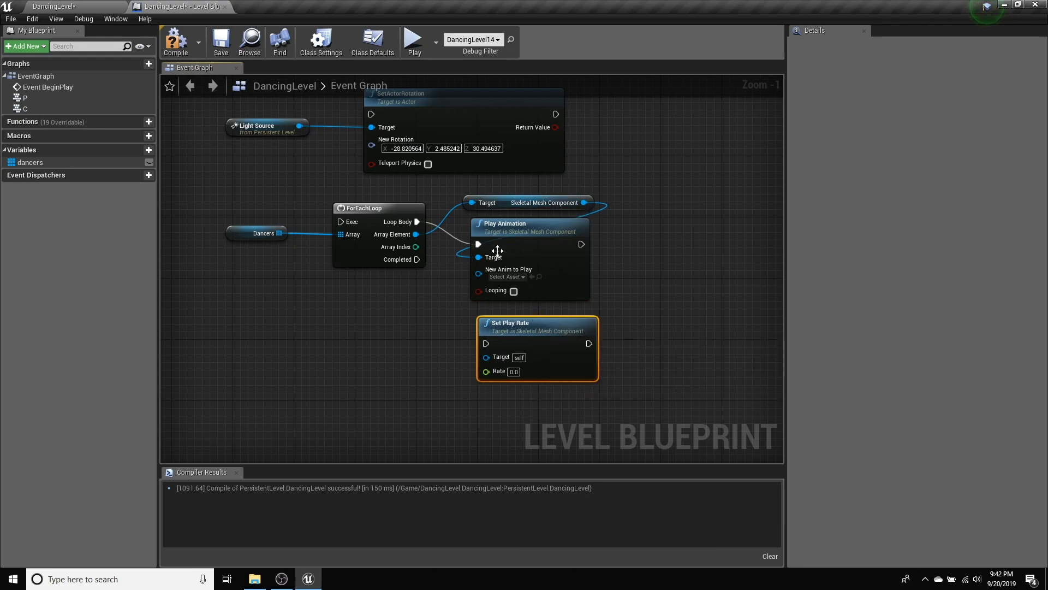
Run Set Play Rate after Play Animation on the same Skeletal Mesh Component, with Rate set to 0.15.
{"action": "left_click_drag", "start_coordinate": [581, 202], "coordinate": [487, 357]}
{"action": "left_click_drag", "start_coordinate": [581, 244], "coordinate": [518, 312]}
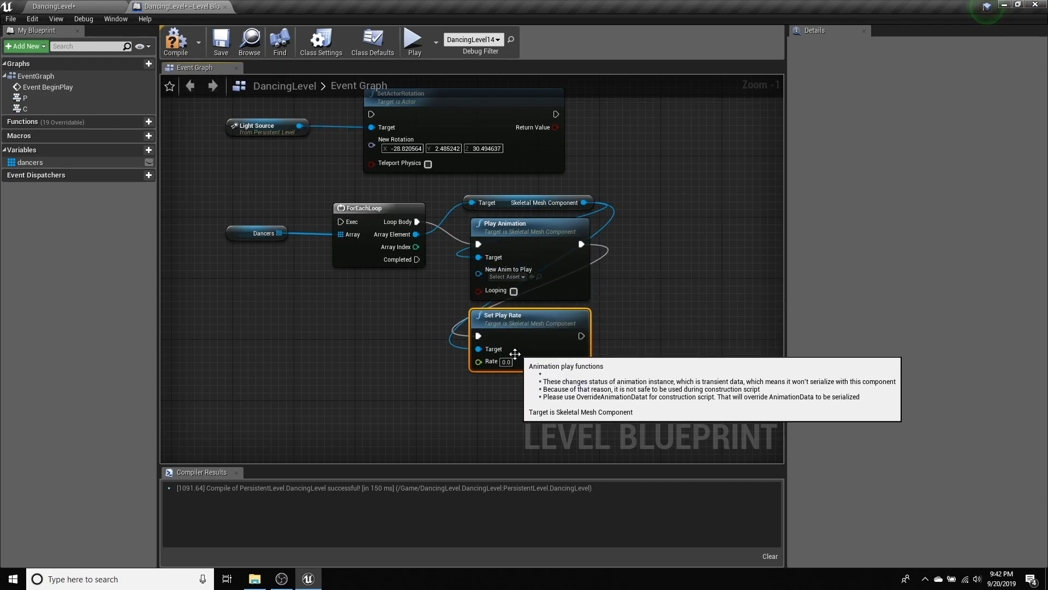
{"action": "left_click", "coordinate": [506, 361]}
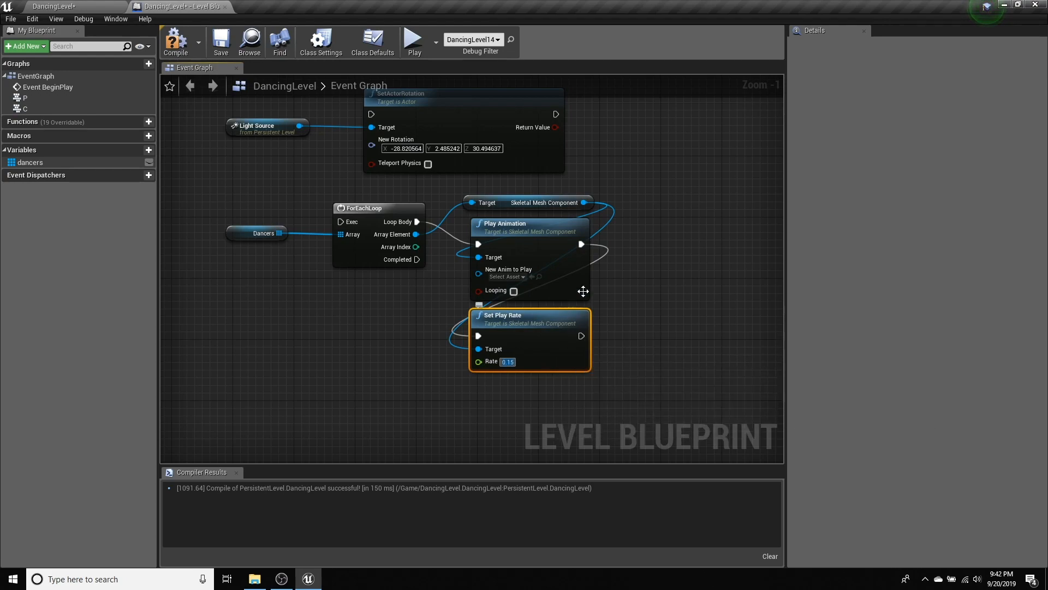
Add a keyboard event for the T key in the empty area beside the Light Source and Dancers nodes.
{"action": "right_click_drag", "start_coordinate": [388, 335], "coordinate": [487, 379]}
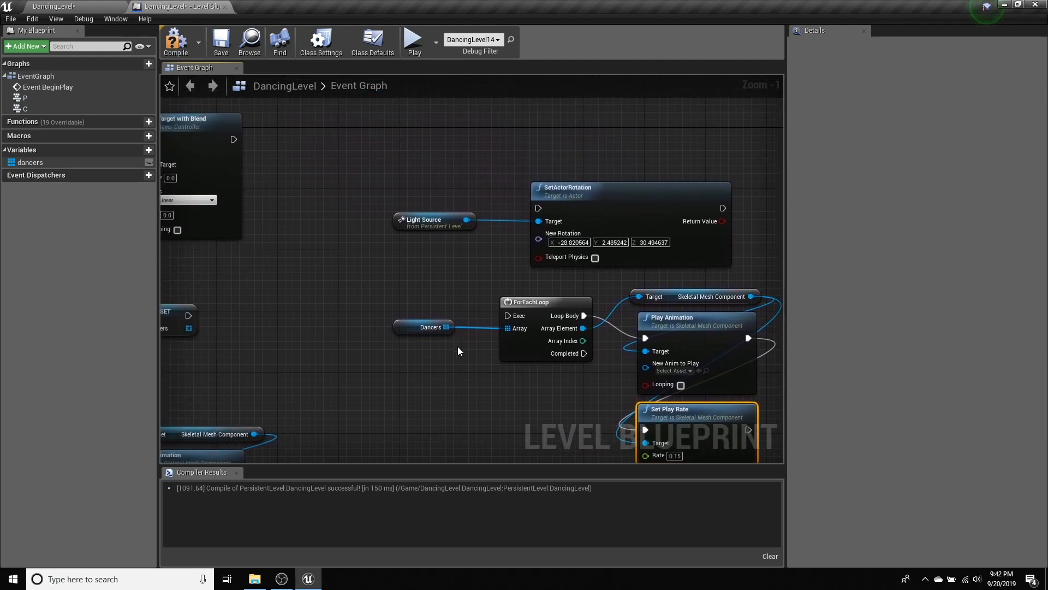
{"action": "right_click", "coordinate": [320, 270]}
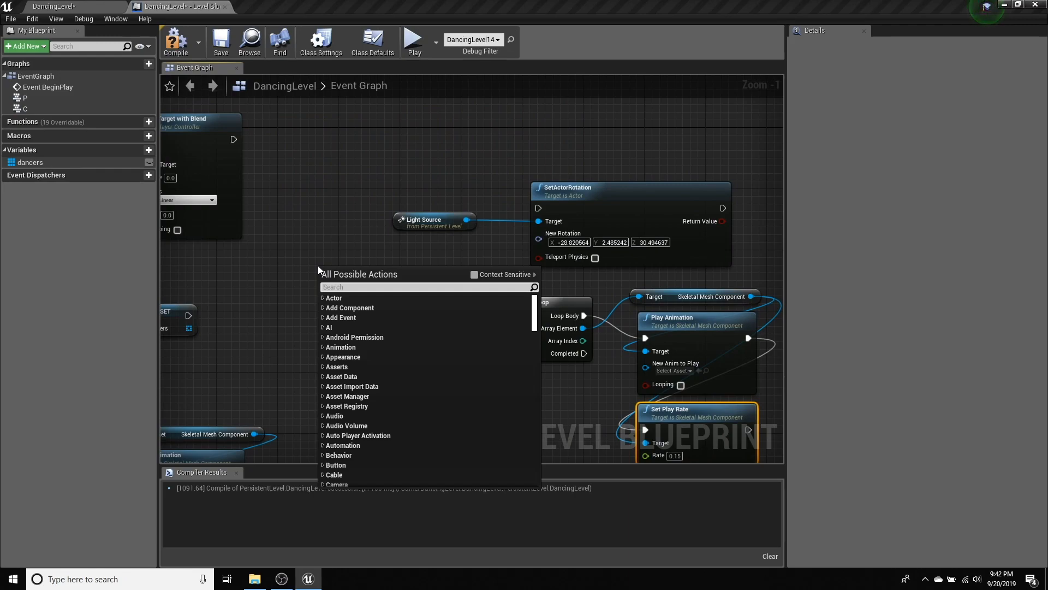
{"action": "type", "text": "key"}
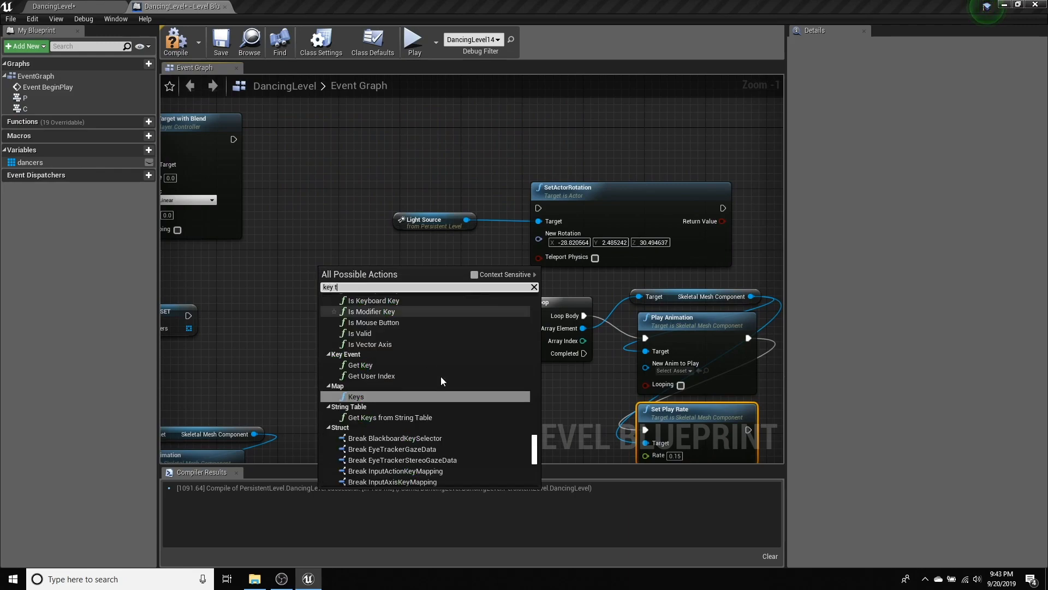
{"action": "type", "text": " t"}
{"action": "scroll", "coordinate": [412, 375], "scroll_direction": "down", "scroll_amount": 5}
{"action": "scroll", "coordinate": [417, 381], "scroll_direction": "up", "scroll_amount": 10}
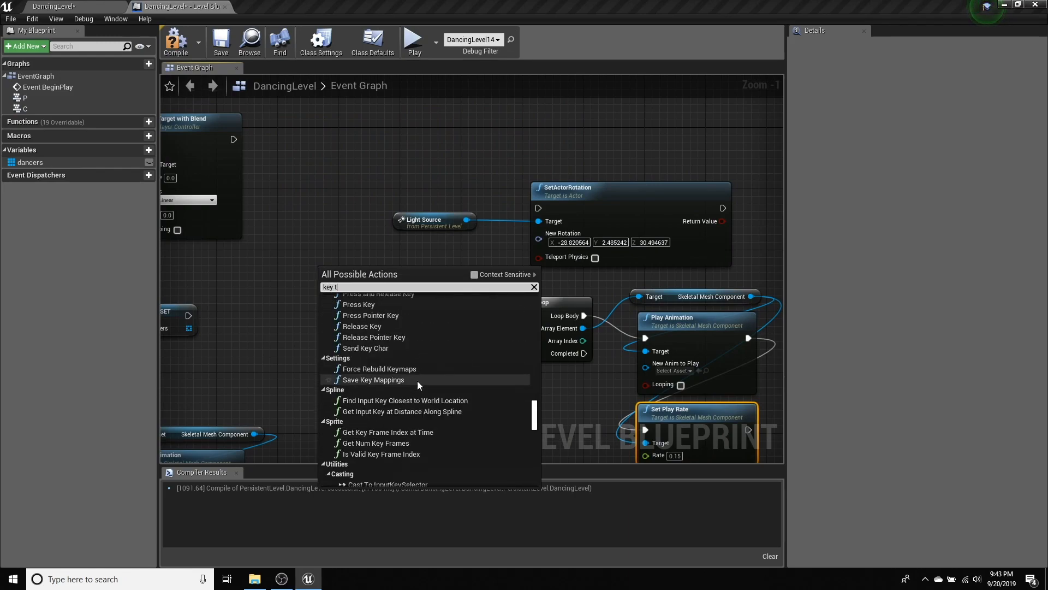
{"action": "left_click", "coordinate": [378, 400]}
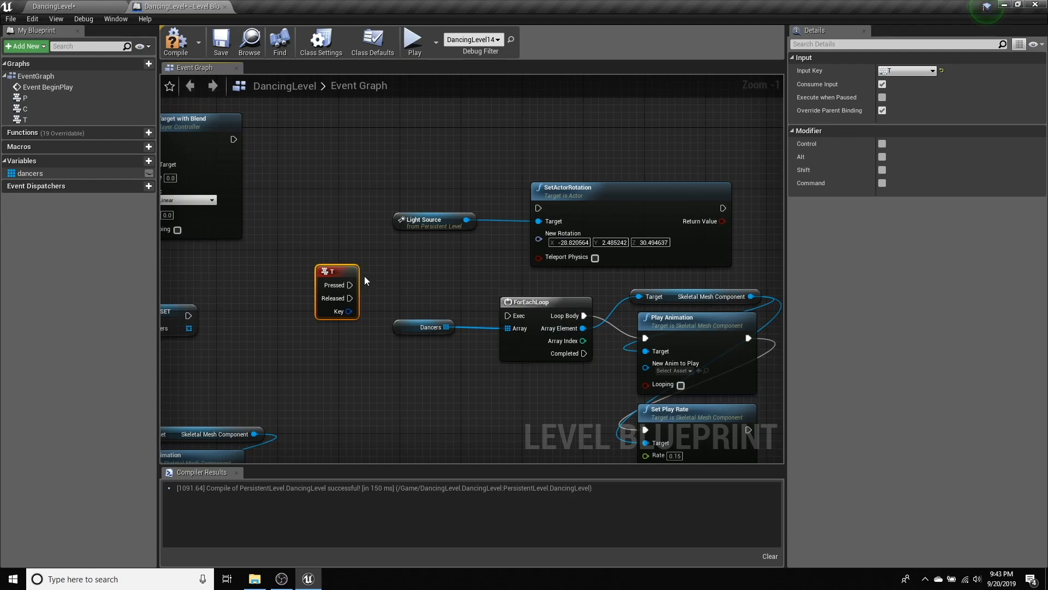
Add a Sequence node triggered by T's Pressed output, with Then 0 running SetActorRotation and Then 1 running the ForEachLoop.
{"action": "right_click", "coordinate": [395, 270]}
{"action": "type", "text": "seque"}
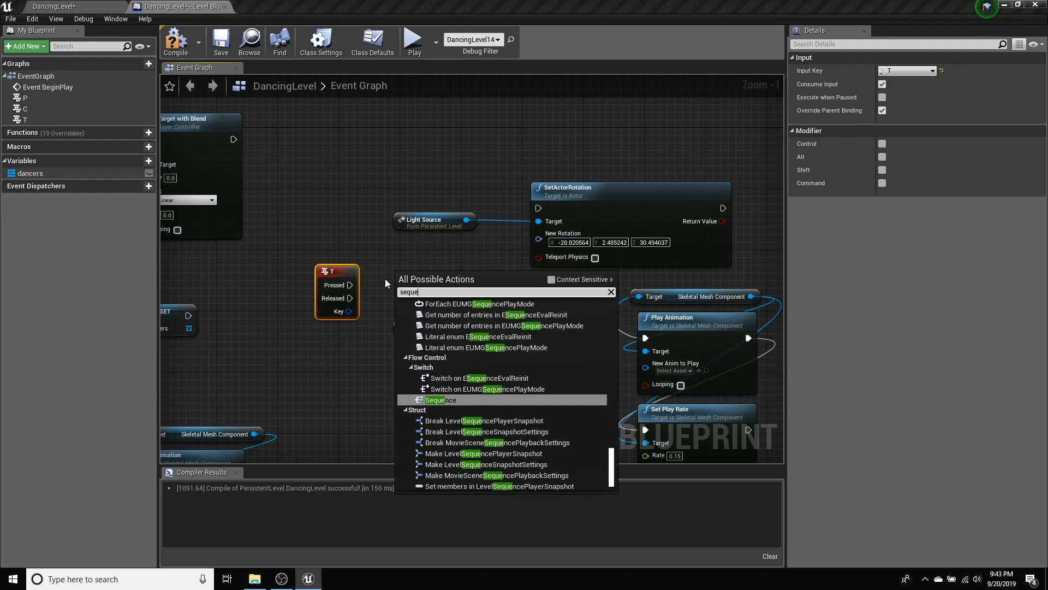
{"action": "left_click", "coordinate": [470, 400]}
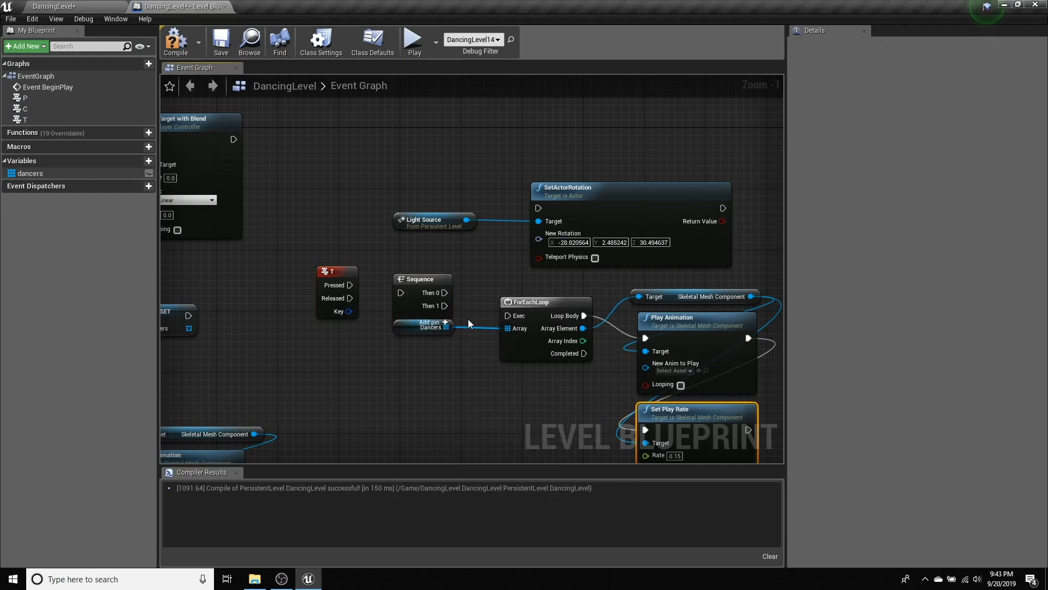
{"action": "left_click_drag", "start_coordinate": [418, 280], "coordinate": [410, 257]}
{"action": "left_click_drag", "start_coordinate": [355, 279], "coordinate": [539, 208]}
{"action": "left_click_drag", "start_coordinate": [424, 279], "coordinate": [508, 316]}
Set New Anim to Play on the loop's Play Animation node to DemoAvatar_Dancing.
{"action": "scroll", "coordinate": [516, 378], "scroll_direction": "down", "scroll_amount": 2}
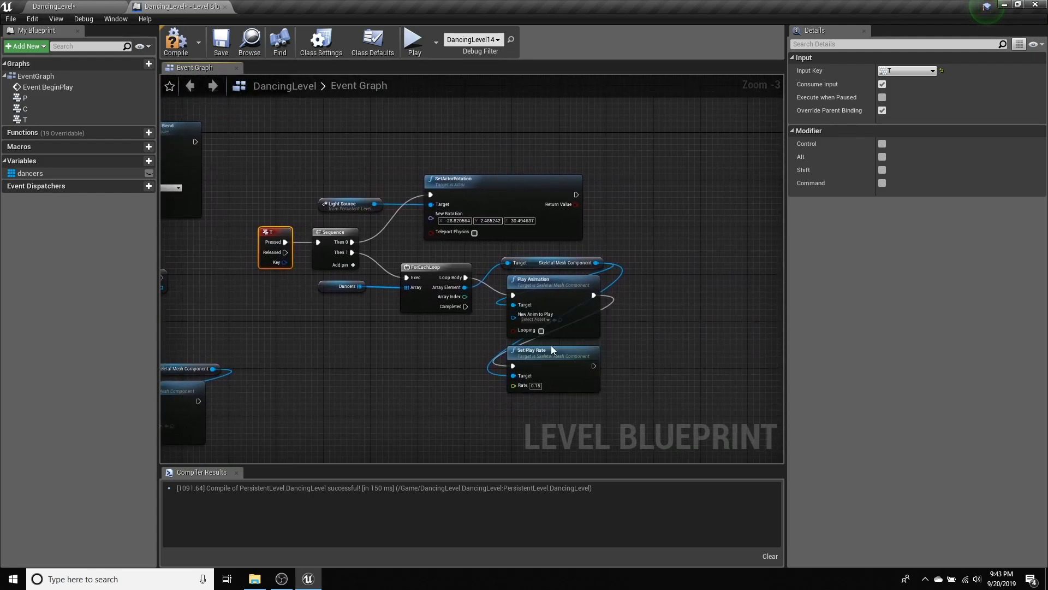
{"action": "scroll", "coordinate": [550, 344], "scroll_direction": "up", "scroll_amount": 3}
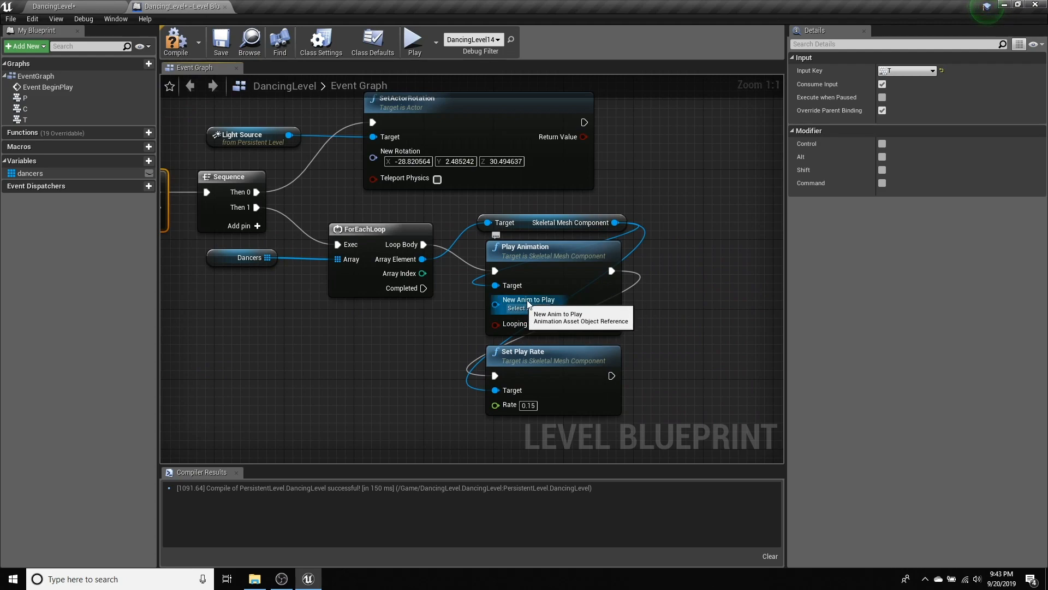
{"action": "left_click", "coordinate": [542, 309]}
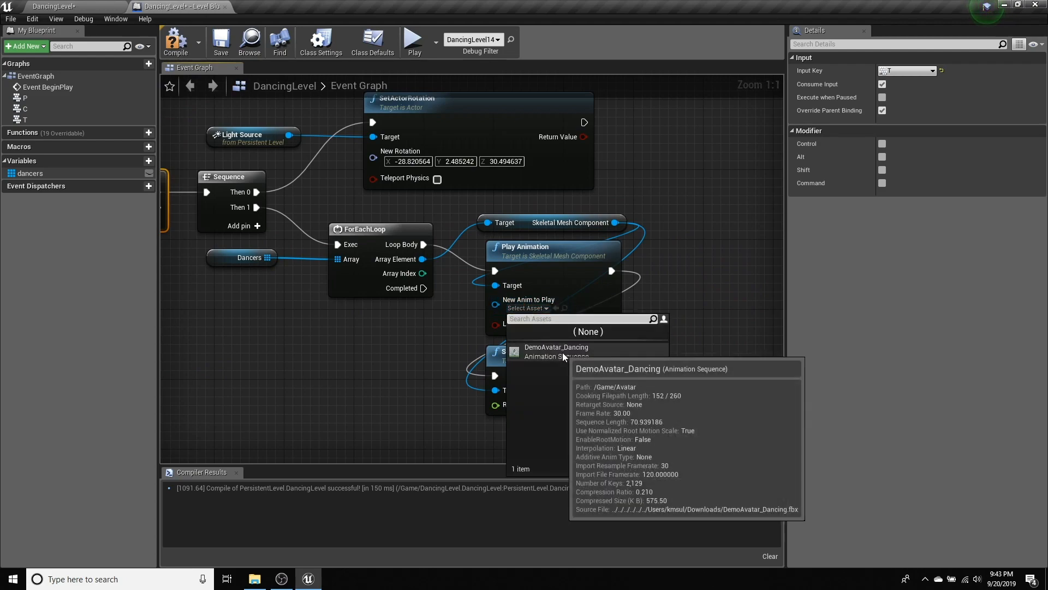
{"action": "left_click", "coordinate": [540, 351]}
{"action": "scroll", "coordinate": [418, 366], "scroll_direction": "down", "scroll_amount": 2}
{"action": "right_click_drag", "start_coordinate": [418, 366], "coordinate": [477, 369]}
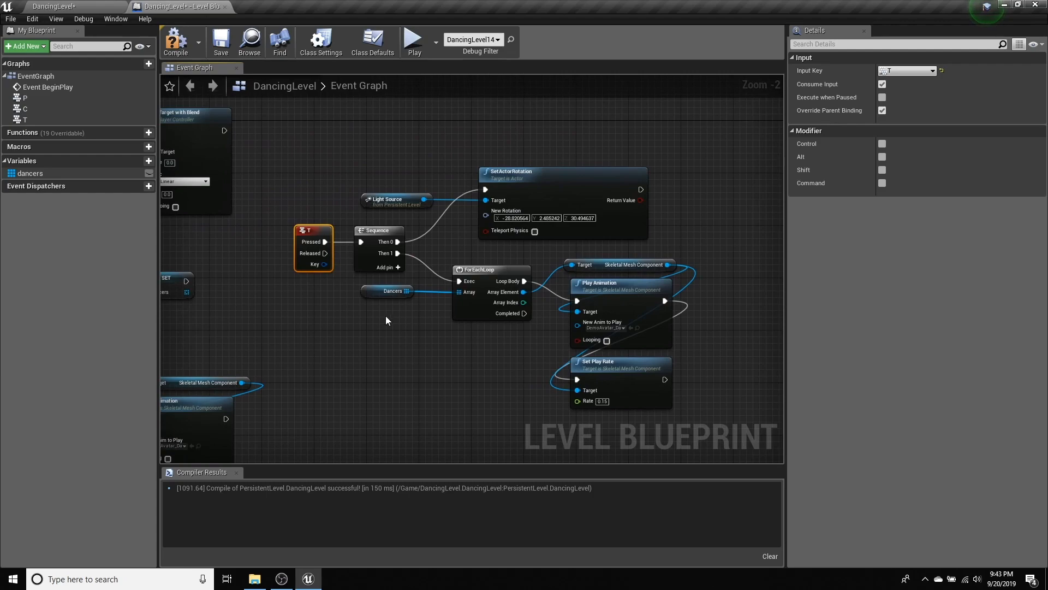
{"action": "right_click_drag", "start_coordinate": [479, 316], "coordinate": [499, 320]}
{"action": "scroll", "coordinate": [428, 329], "scroll_direction": "up", "scroll_amount": 2}
{"action": "scroll", "coordinate": [333, 251], "scroll_direction": "down", "scroll_amount": 2}
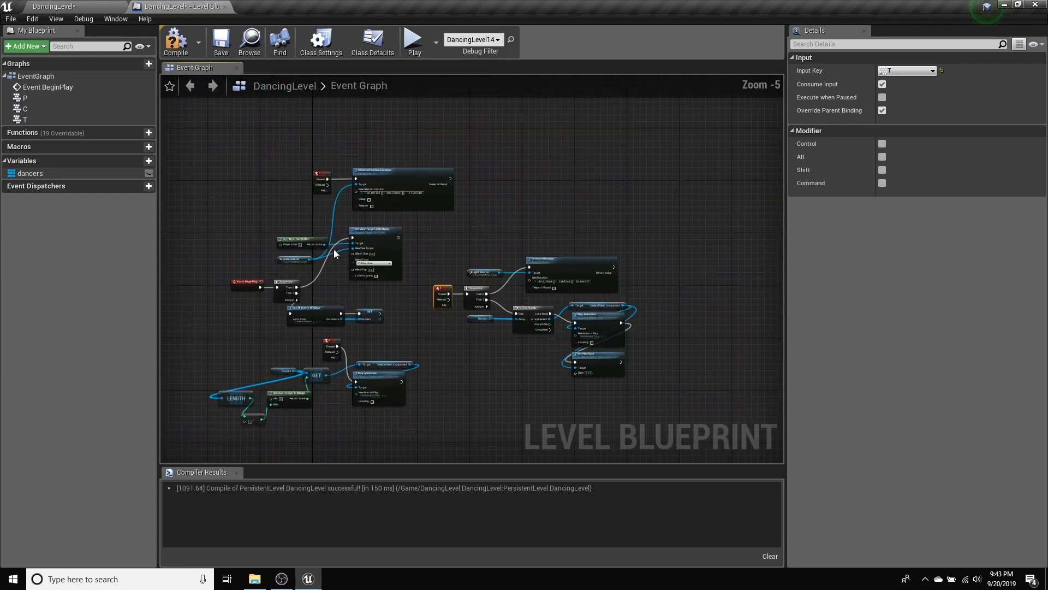
{"action": "scroll", "coordinate": [304, 188], "scroll_direction": "up", "scroll_amount": 1}
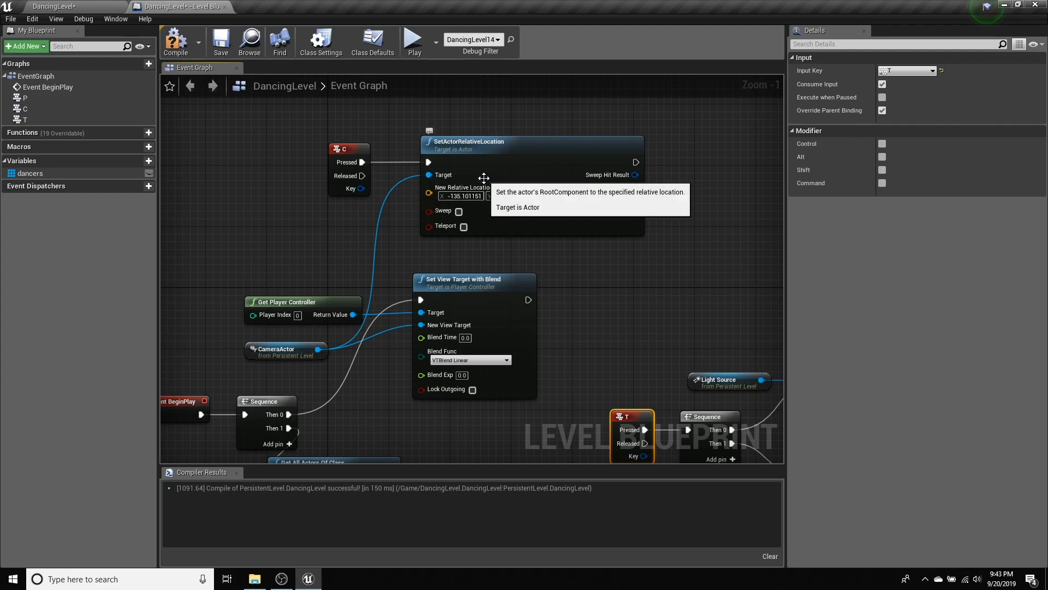
Review the C, BeginPlay, P and T event chains, and compile and save the Level Blueprint.
{"action": "right_click_drag", "start_coordinate": [320, 235], "coordinate": [433, 145]}
{"action": "right_click_drag", "start_coordinate": [366, 381], "coordinate": [315, 178]}
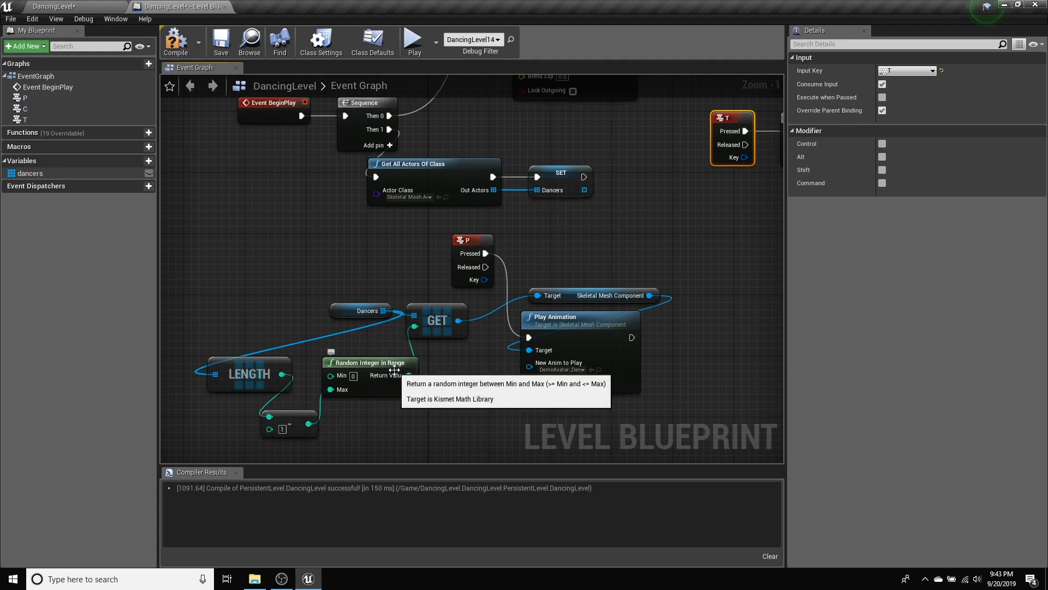
{"action": "right_click_drag", "start_coordinate": [567, 254], "coordinate": [365, 217]}
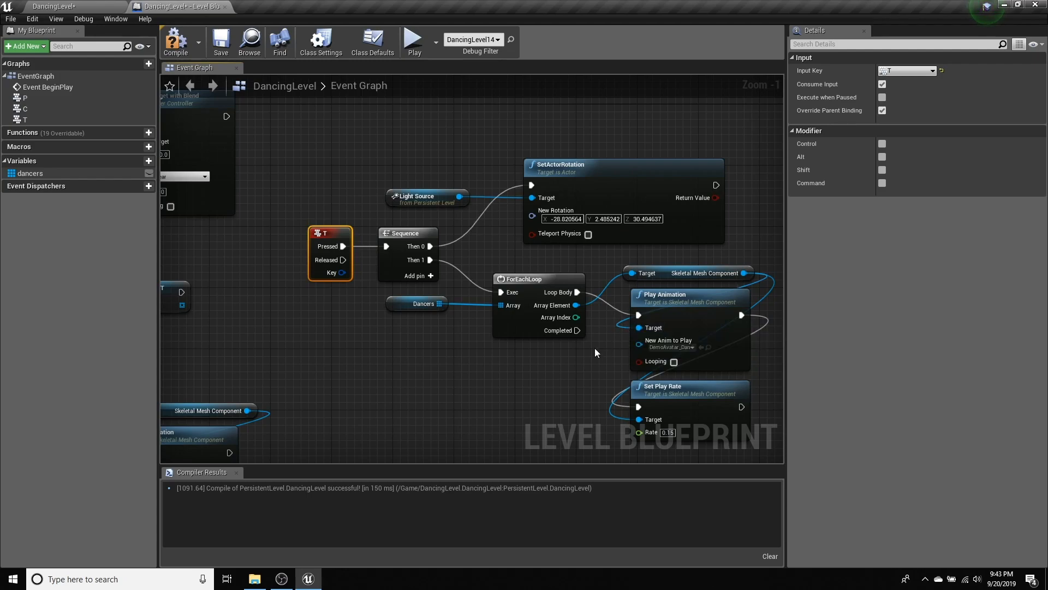
{"action": "right_click_drag", "start_coordinate": [587, 359], "coordinate": [535, 278]}
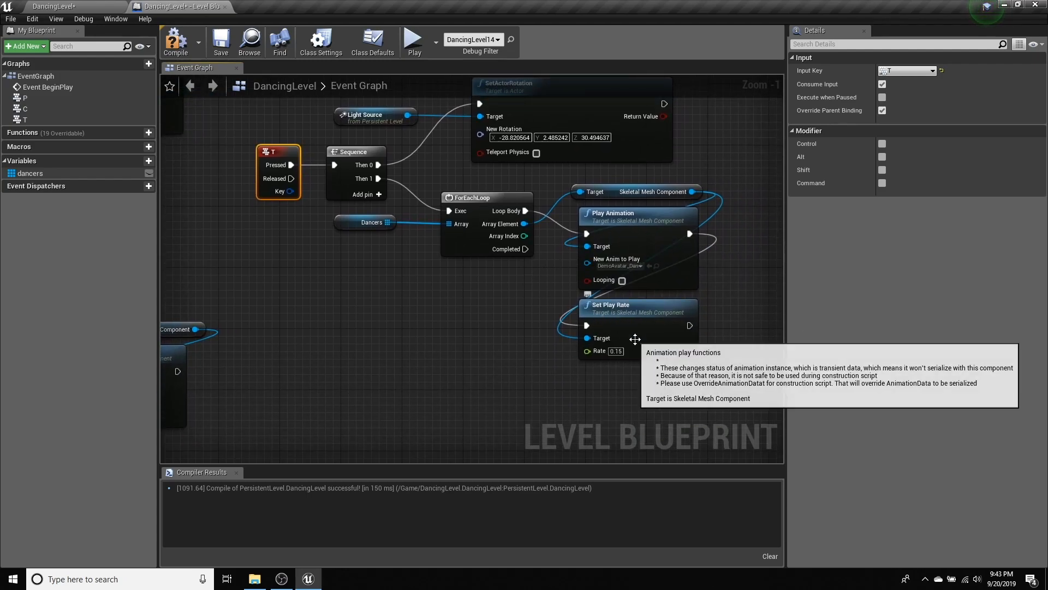
{"action": "left_click", "coordinate": [176, 41]}
{"action": "left_click", "coordinate": [221, 41]}
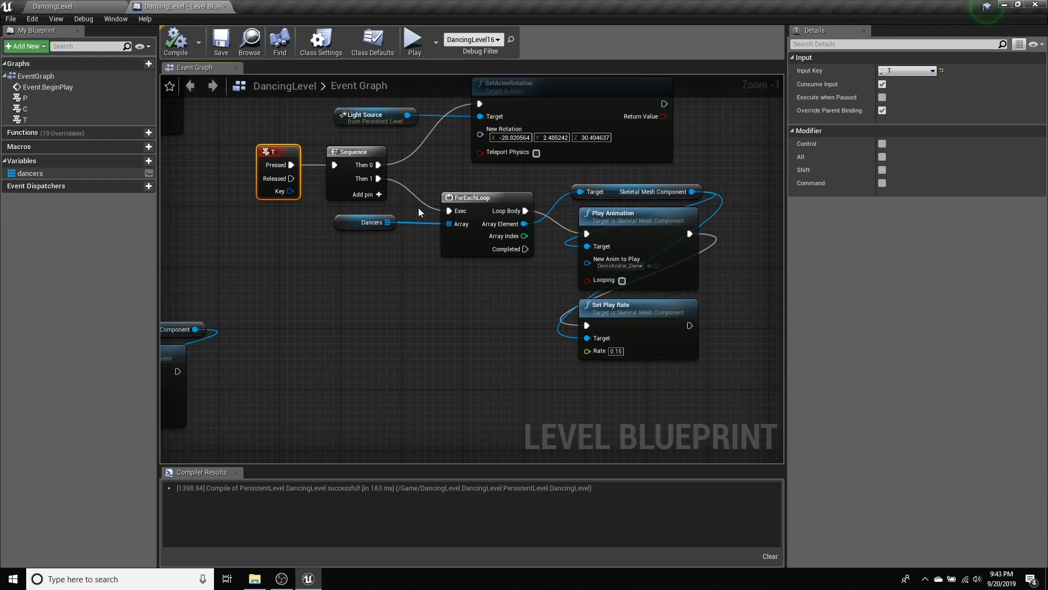
Play DancingLevel in the level editor viewport and give the running game input focus.
{"action": "left_click", "coordinate": [60, 6]}
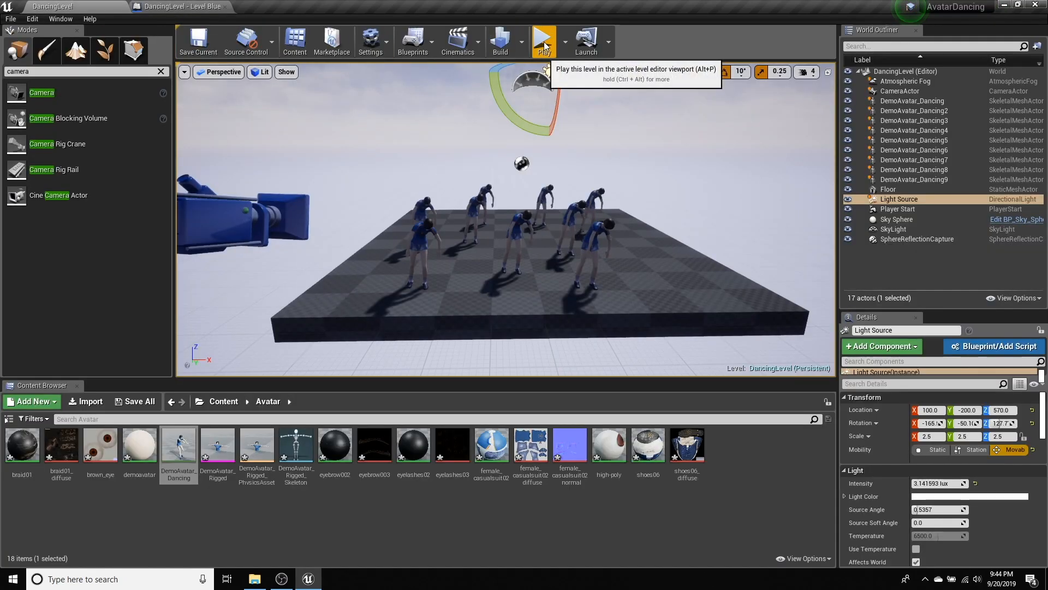
{"action": "left_click", "coordinate": [543, 45]}
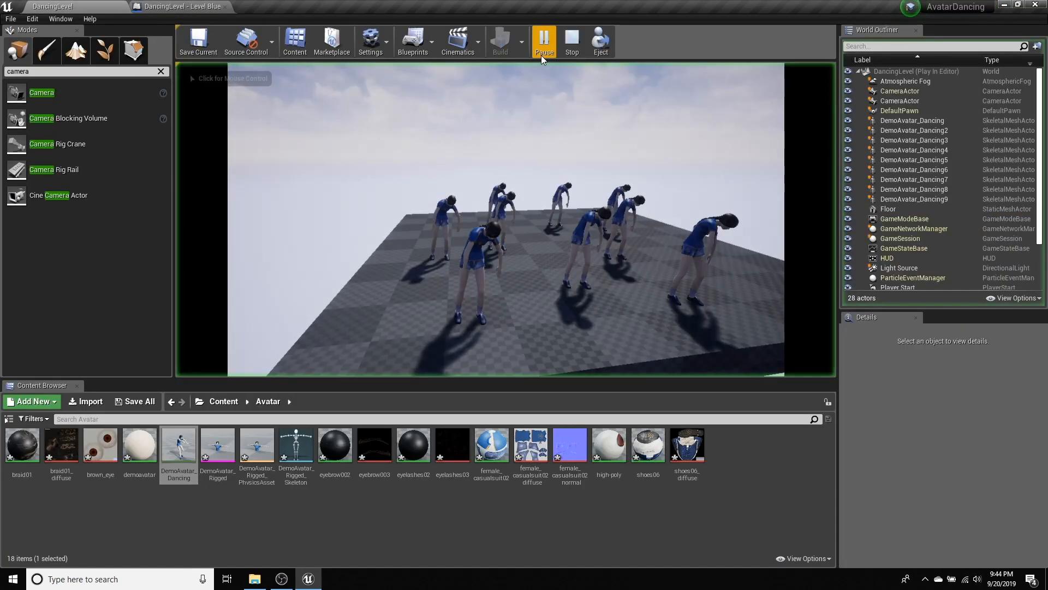
{"action": "left_click", "coordinate": [557, 182]}
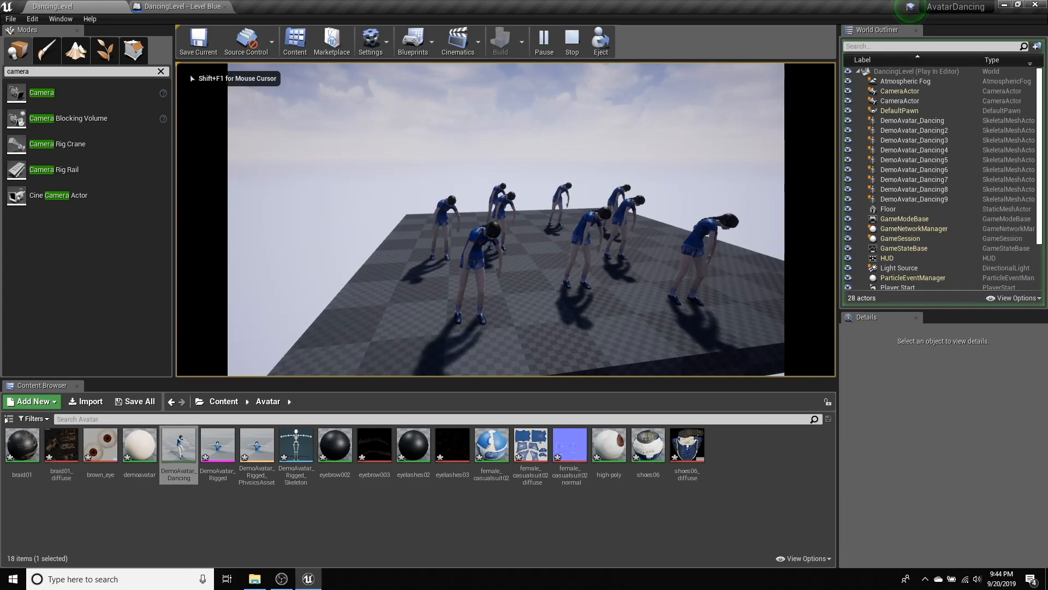